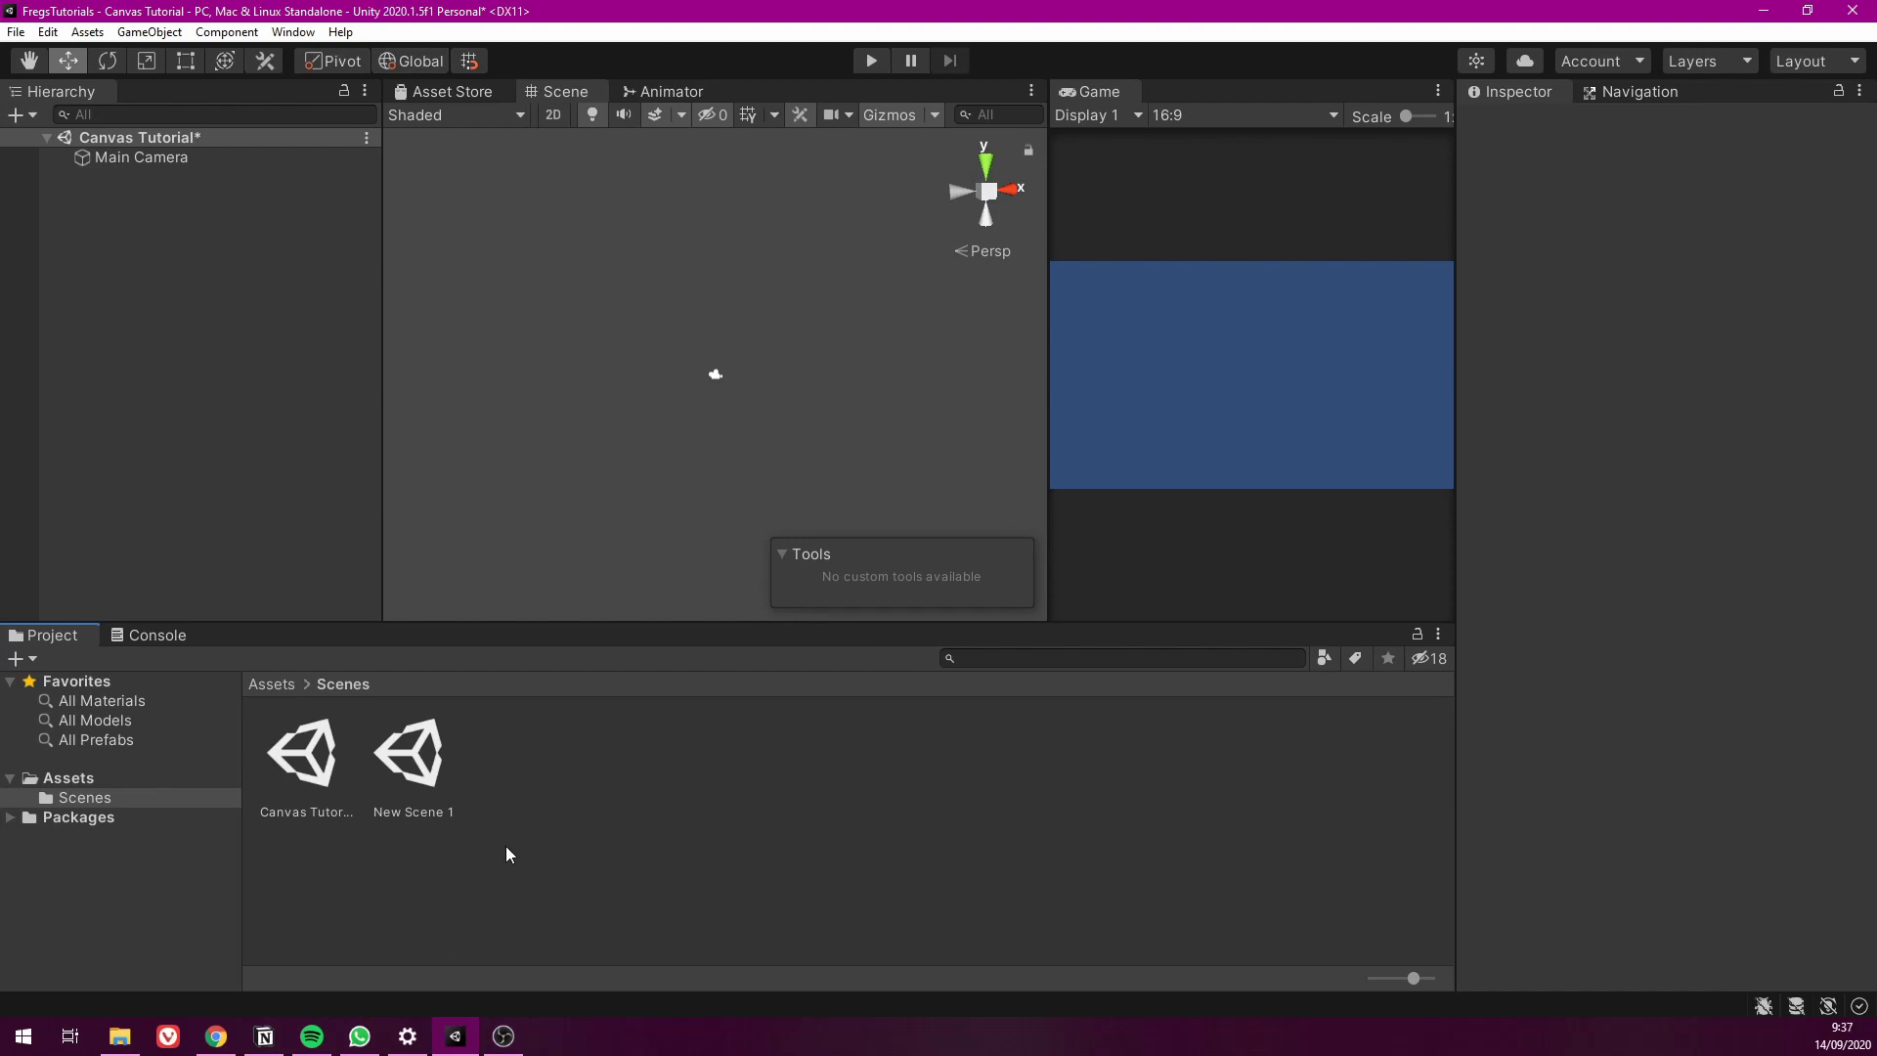
Add a UI Canvas to the scene and show it in the 2D scene view with the Rect tool active
{"action": "left_click", "coordinate": [295, 414]}
{"action": "right_click", "coordinate": [200, 231]}
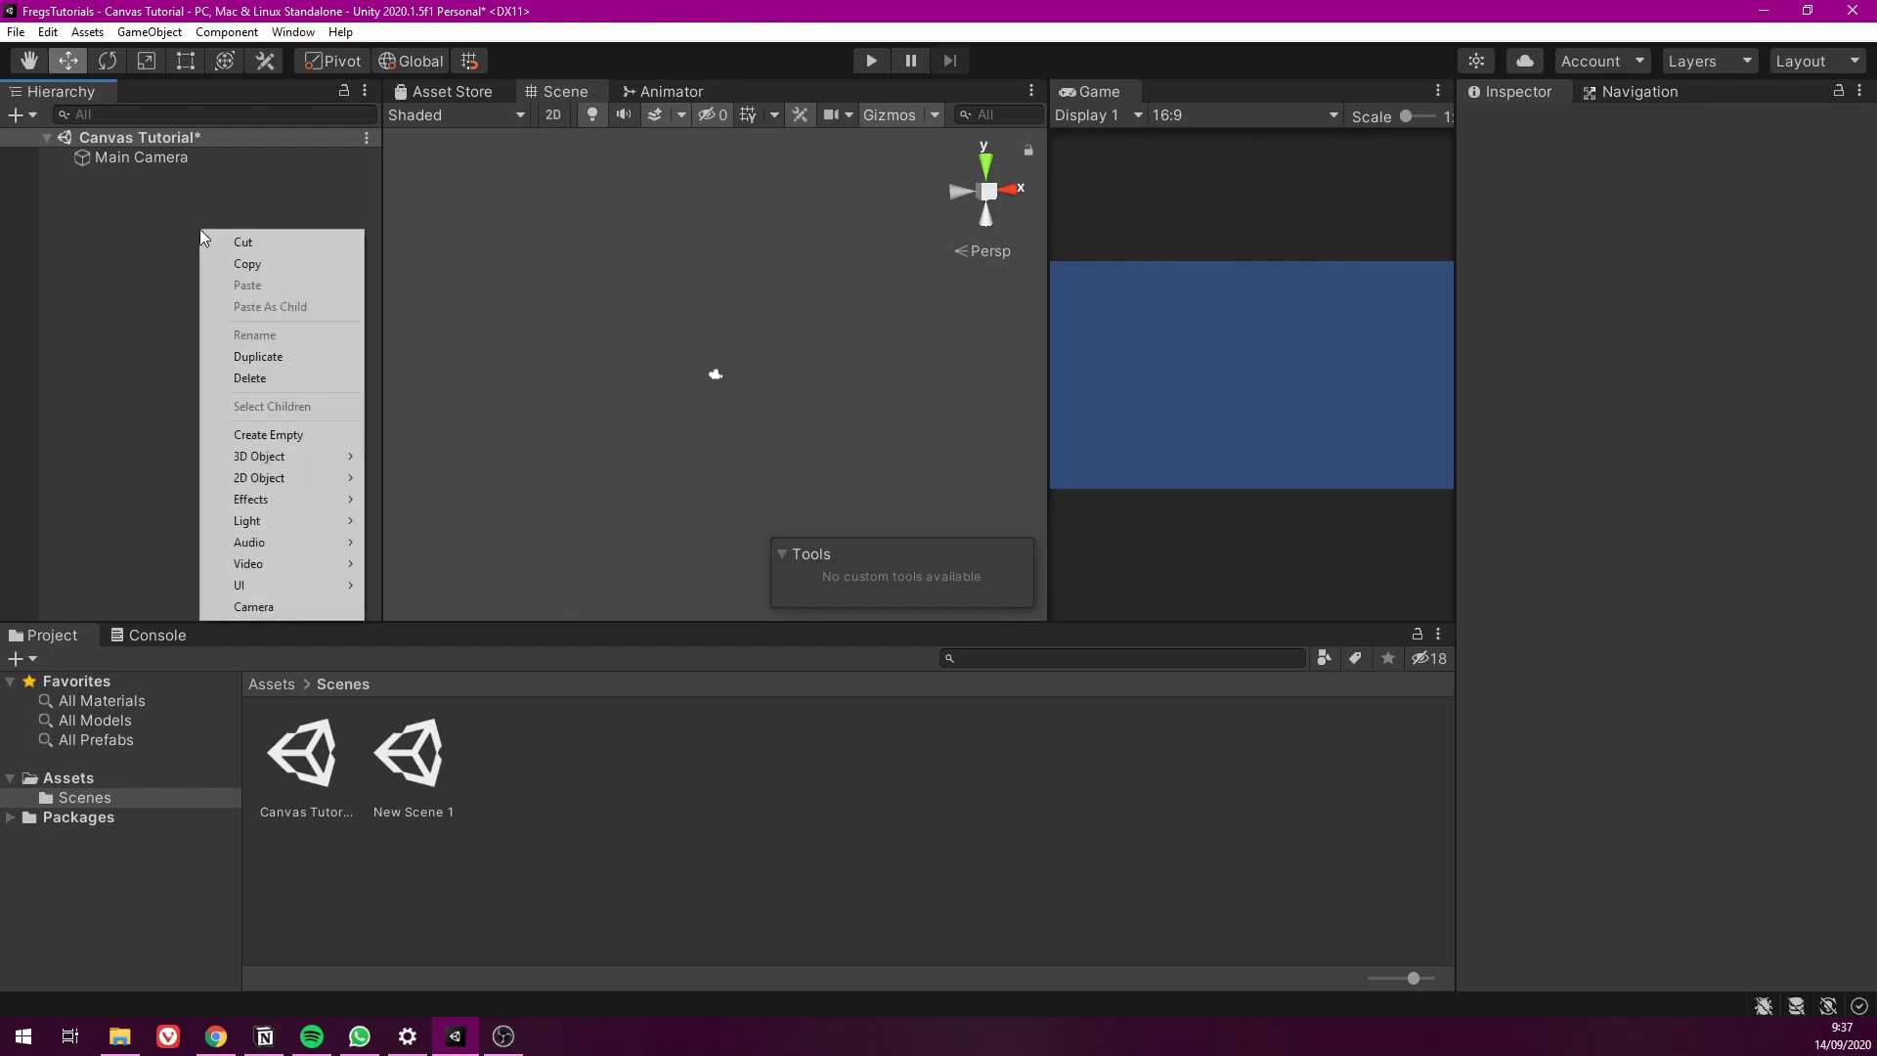
{"action": "mouse_move", "coordinate": [284, 592]}
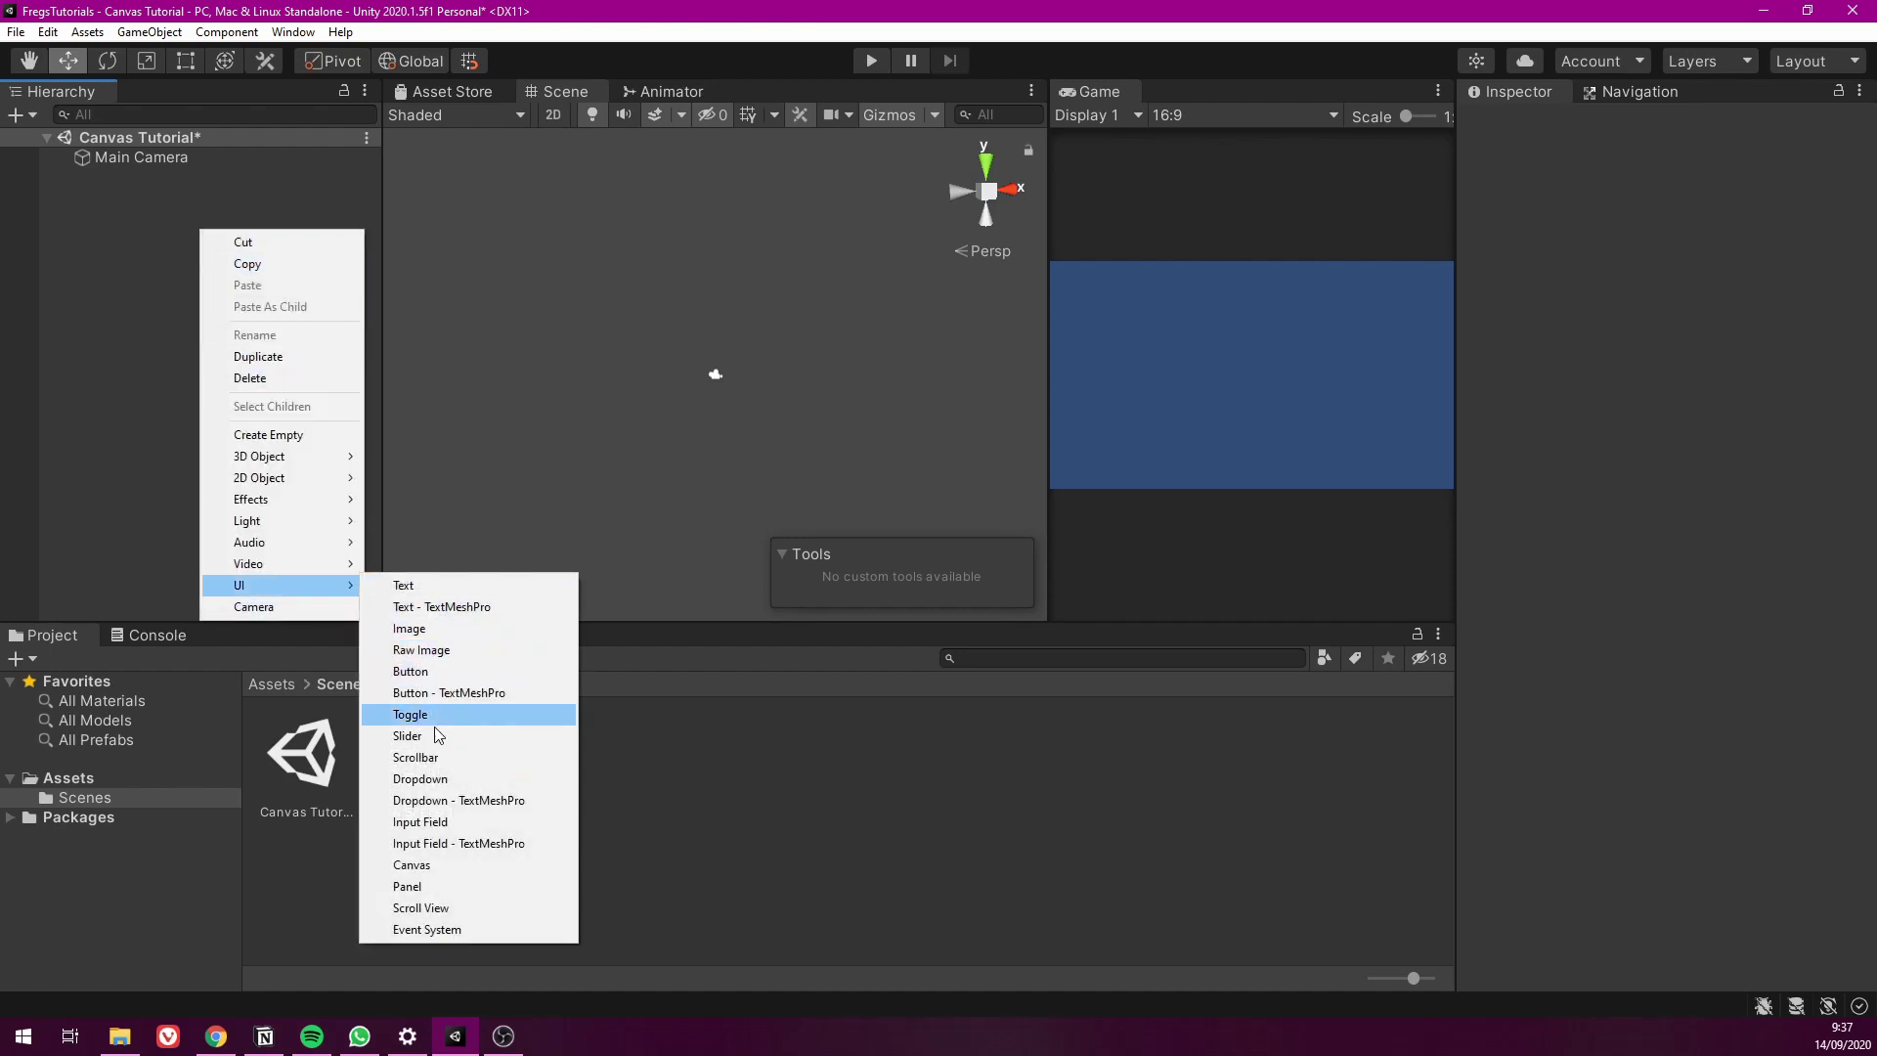
{"action": "left_click", "coordinate": [442, 866]}
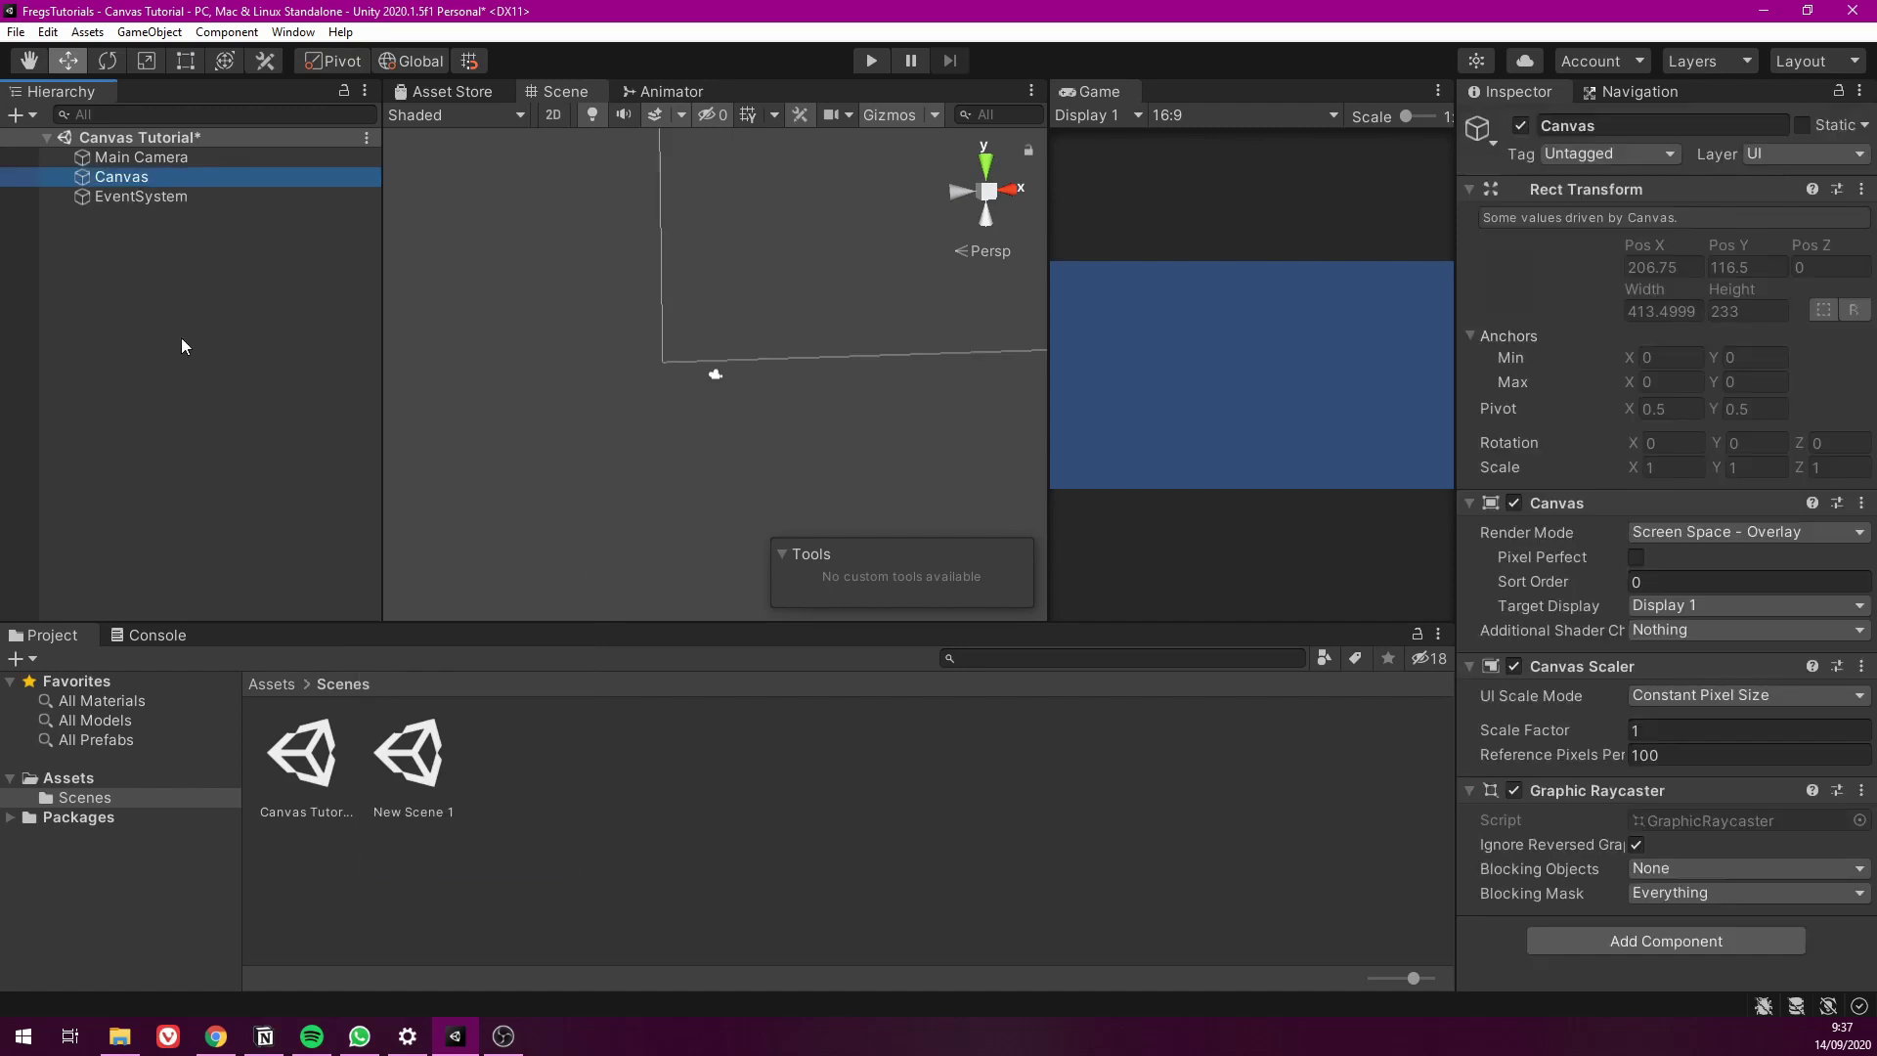
{"action": "key", "text": "t"}
{"action": "left_click", "coordinate": [553, 115]}
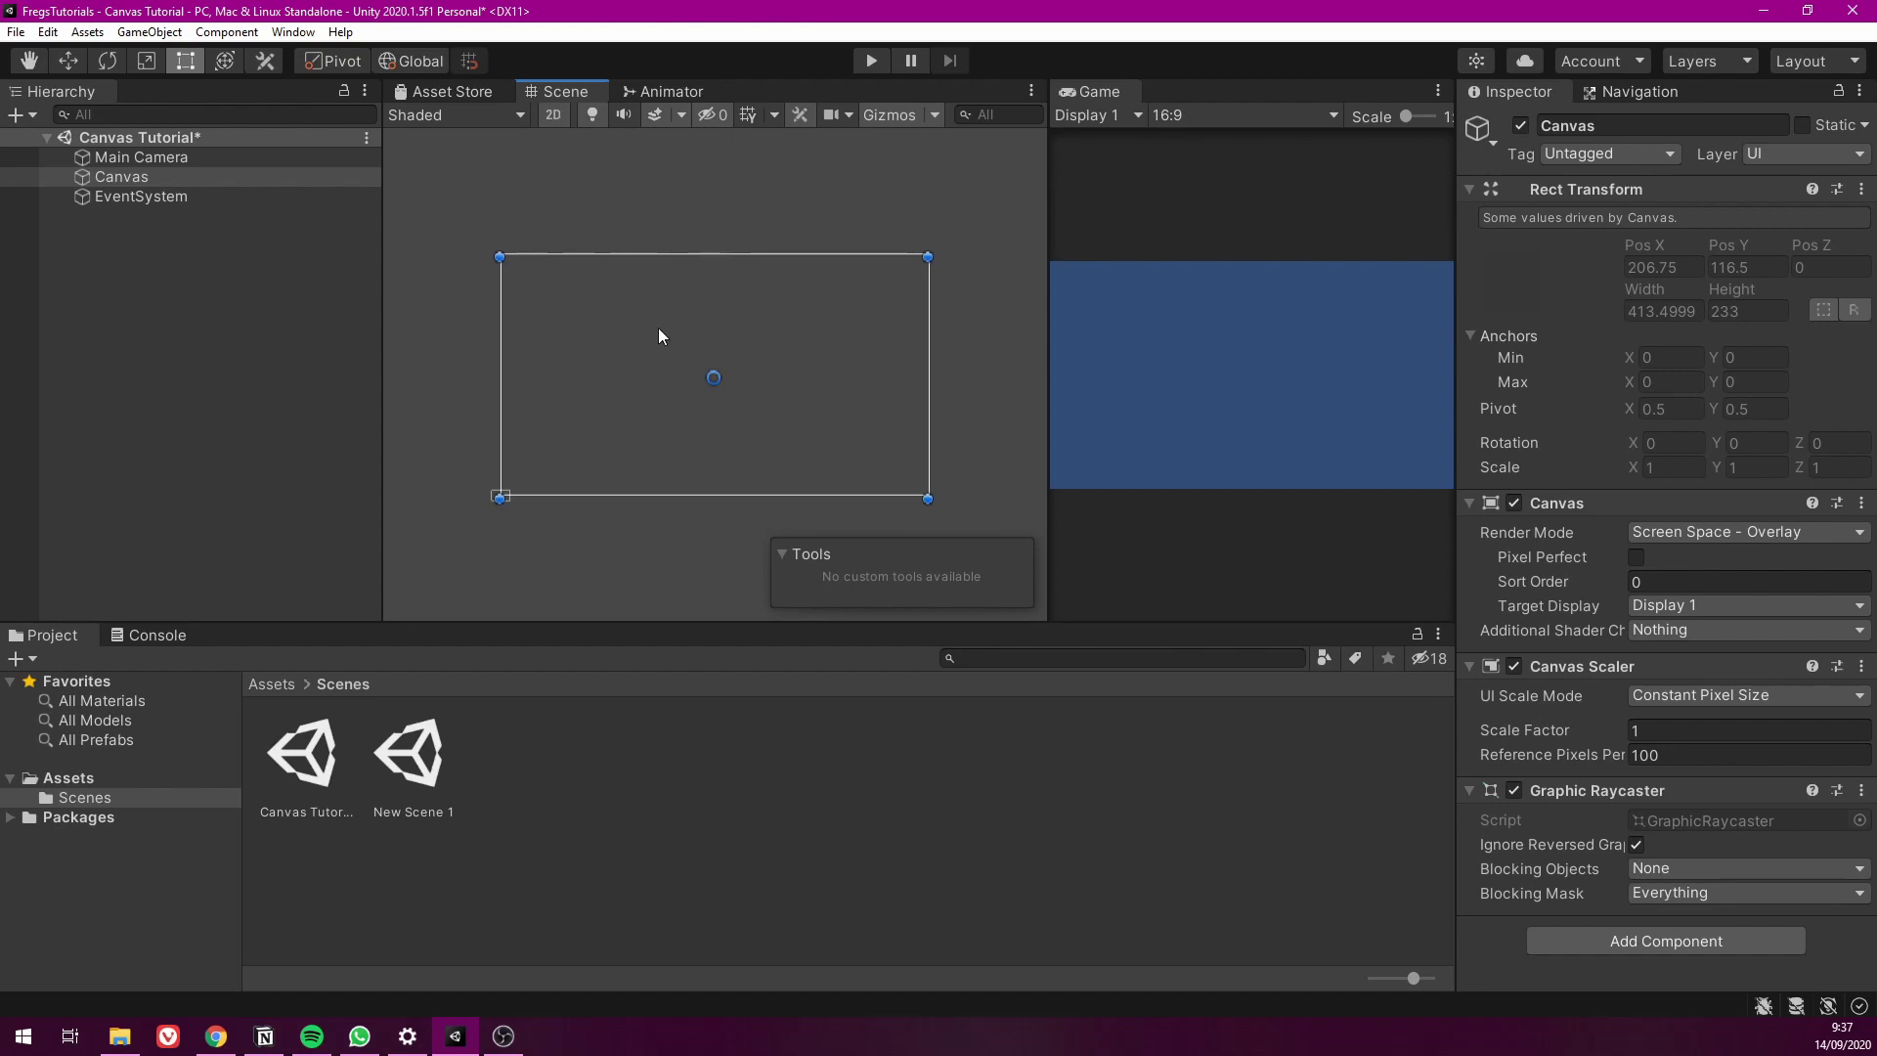
Delete the EventSystem and the Canvas from the scene
{"action": "left_click", "coordinate": [165, 197]}
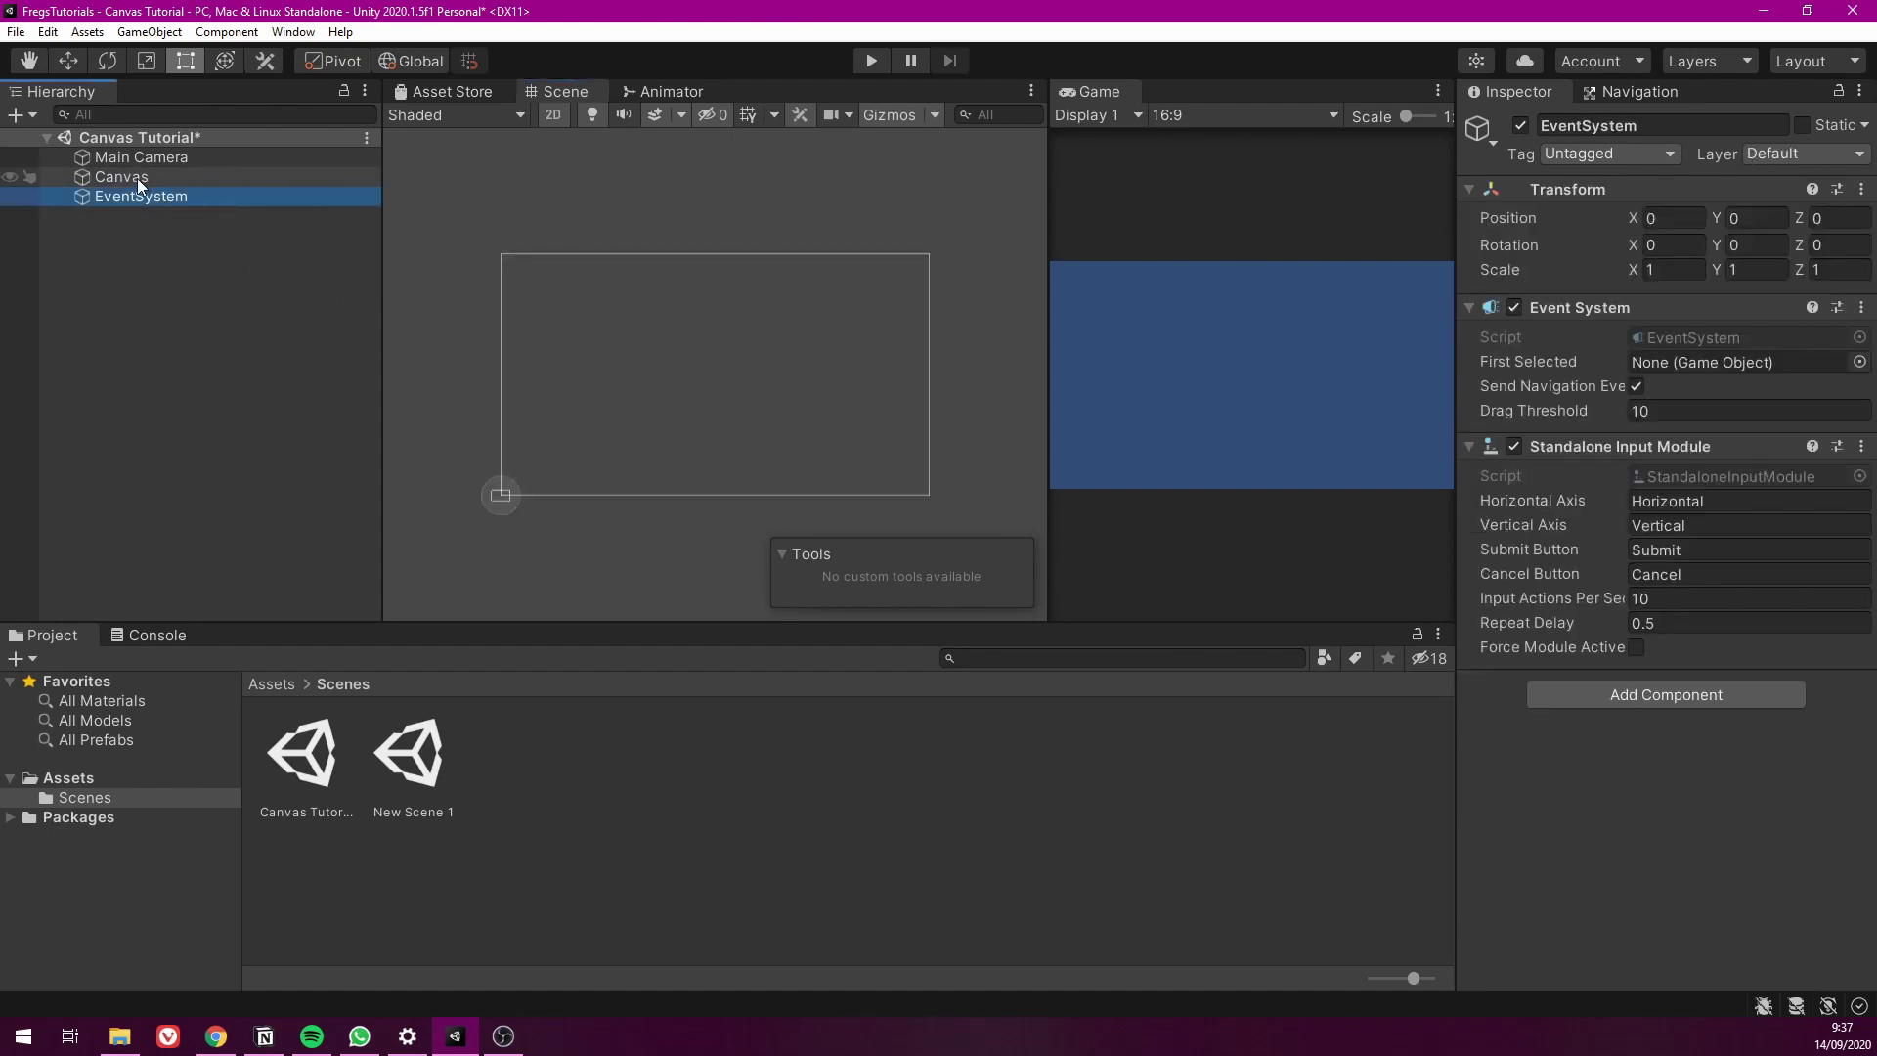
{"action": "key", "text": "Delete"}
{"action": "left_click", "coordinate": [137, 177]}
{"action": "key", "text": "Delete"}
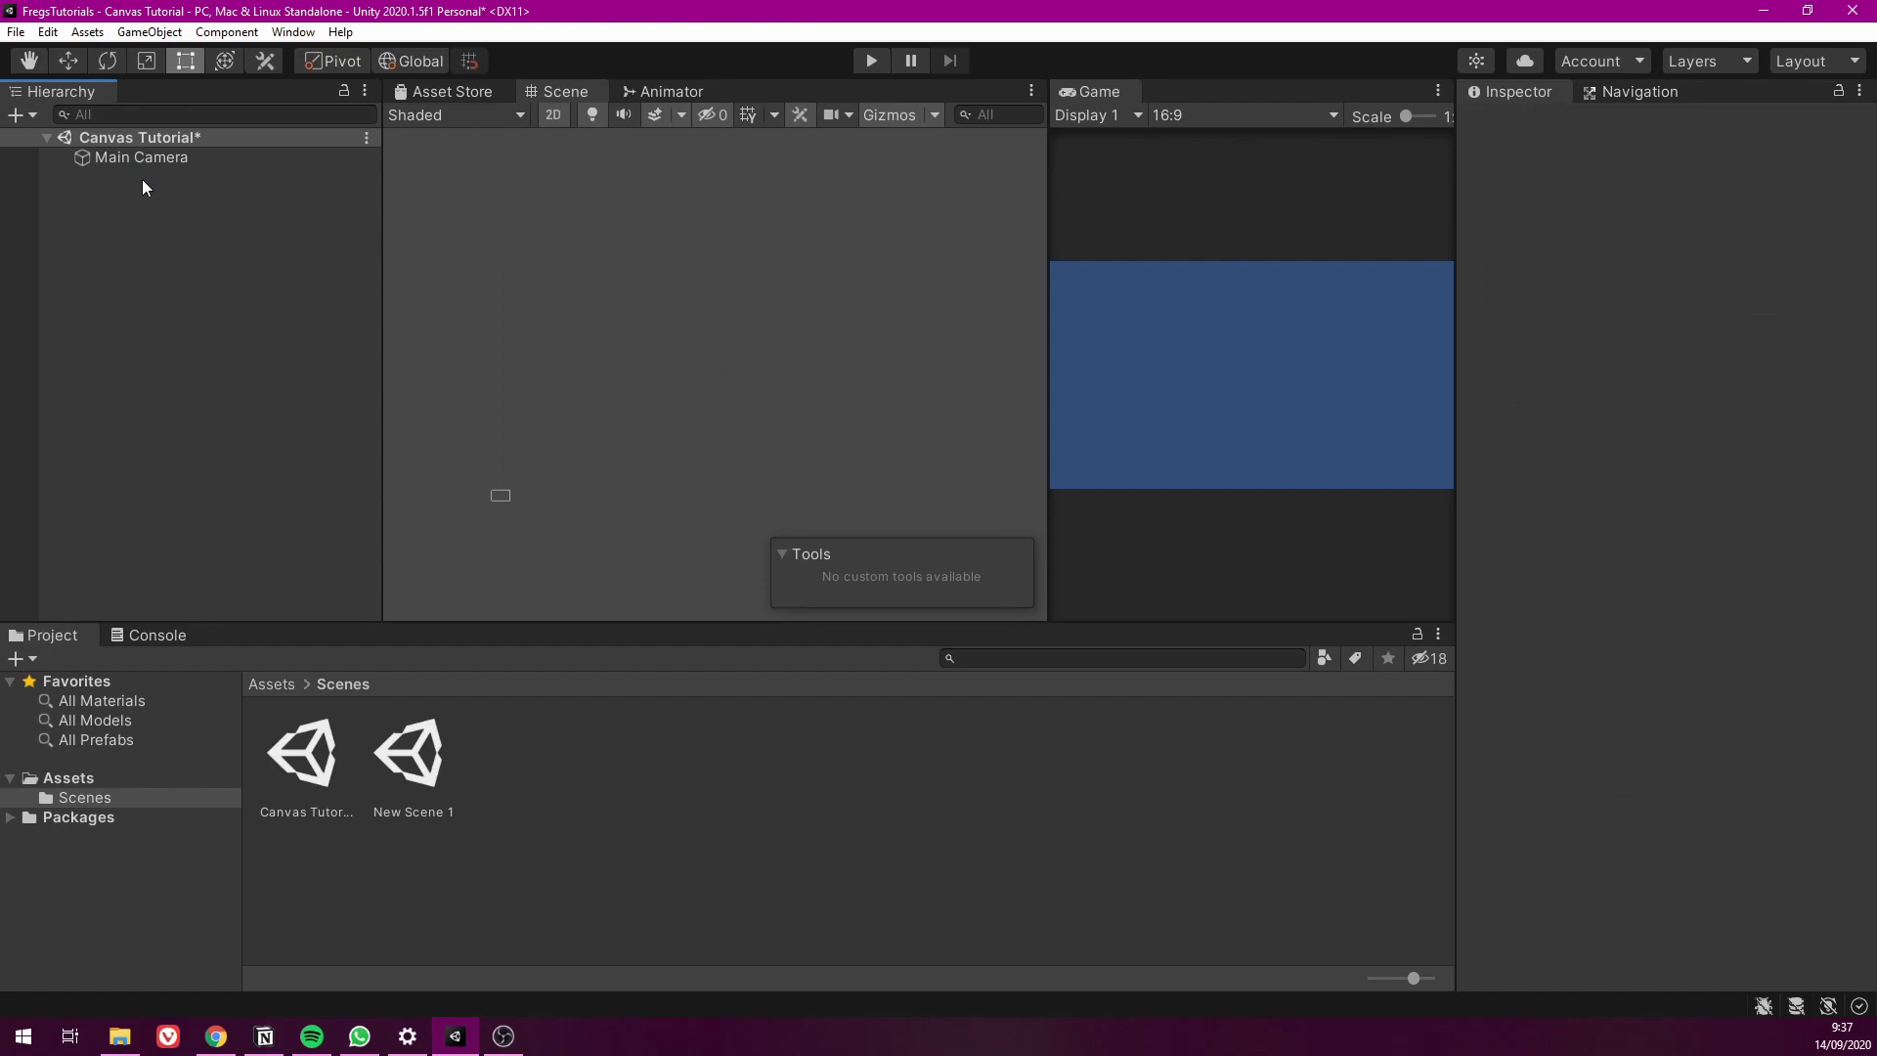
Add a UI Button to the scene without an existing canvas and inspect the resulting Canvas, Button and EventSystem objects
{"action": "right_click", "coordinate": [143, 179]}
{"action": "mouse_move", "coordinate": [228, 536]}
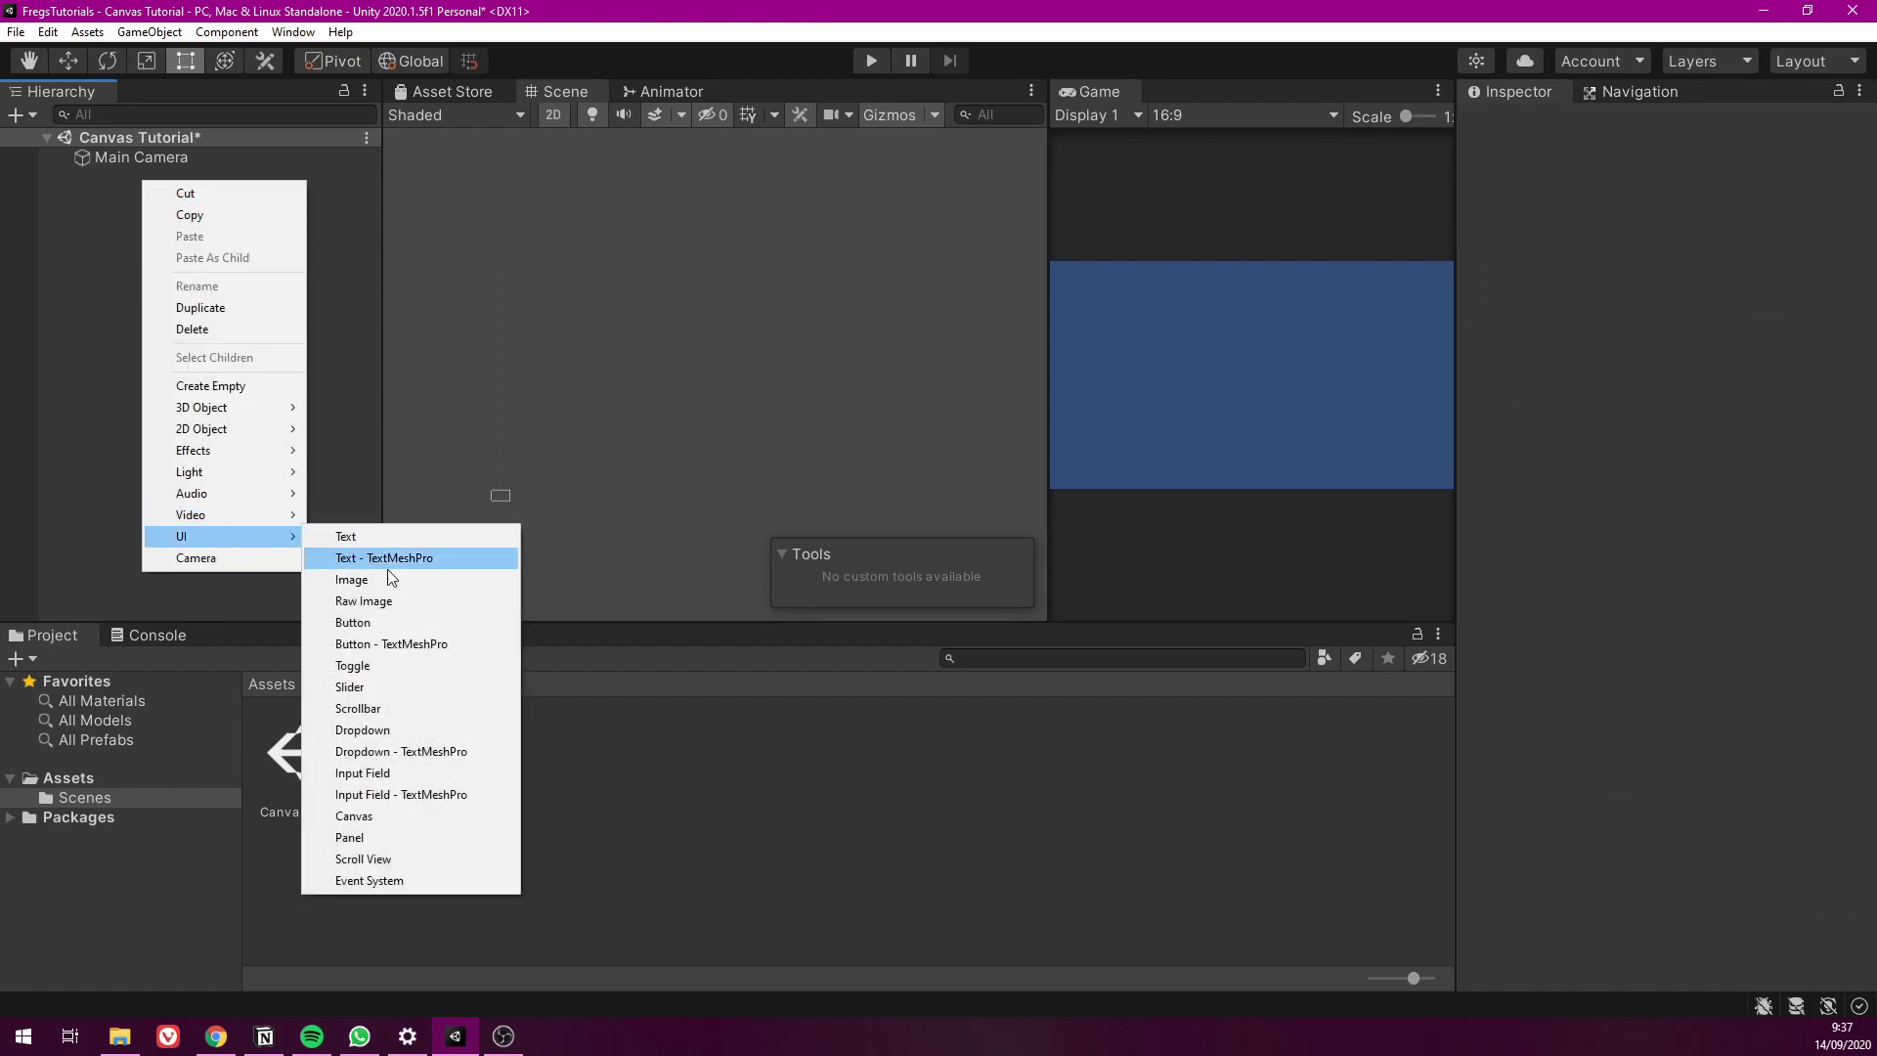
{"action": "left_click", "coordinate": [379, 620]}
{"action": "left_click", "coordinate": [125, 178]}
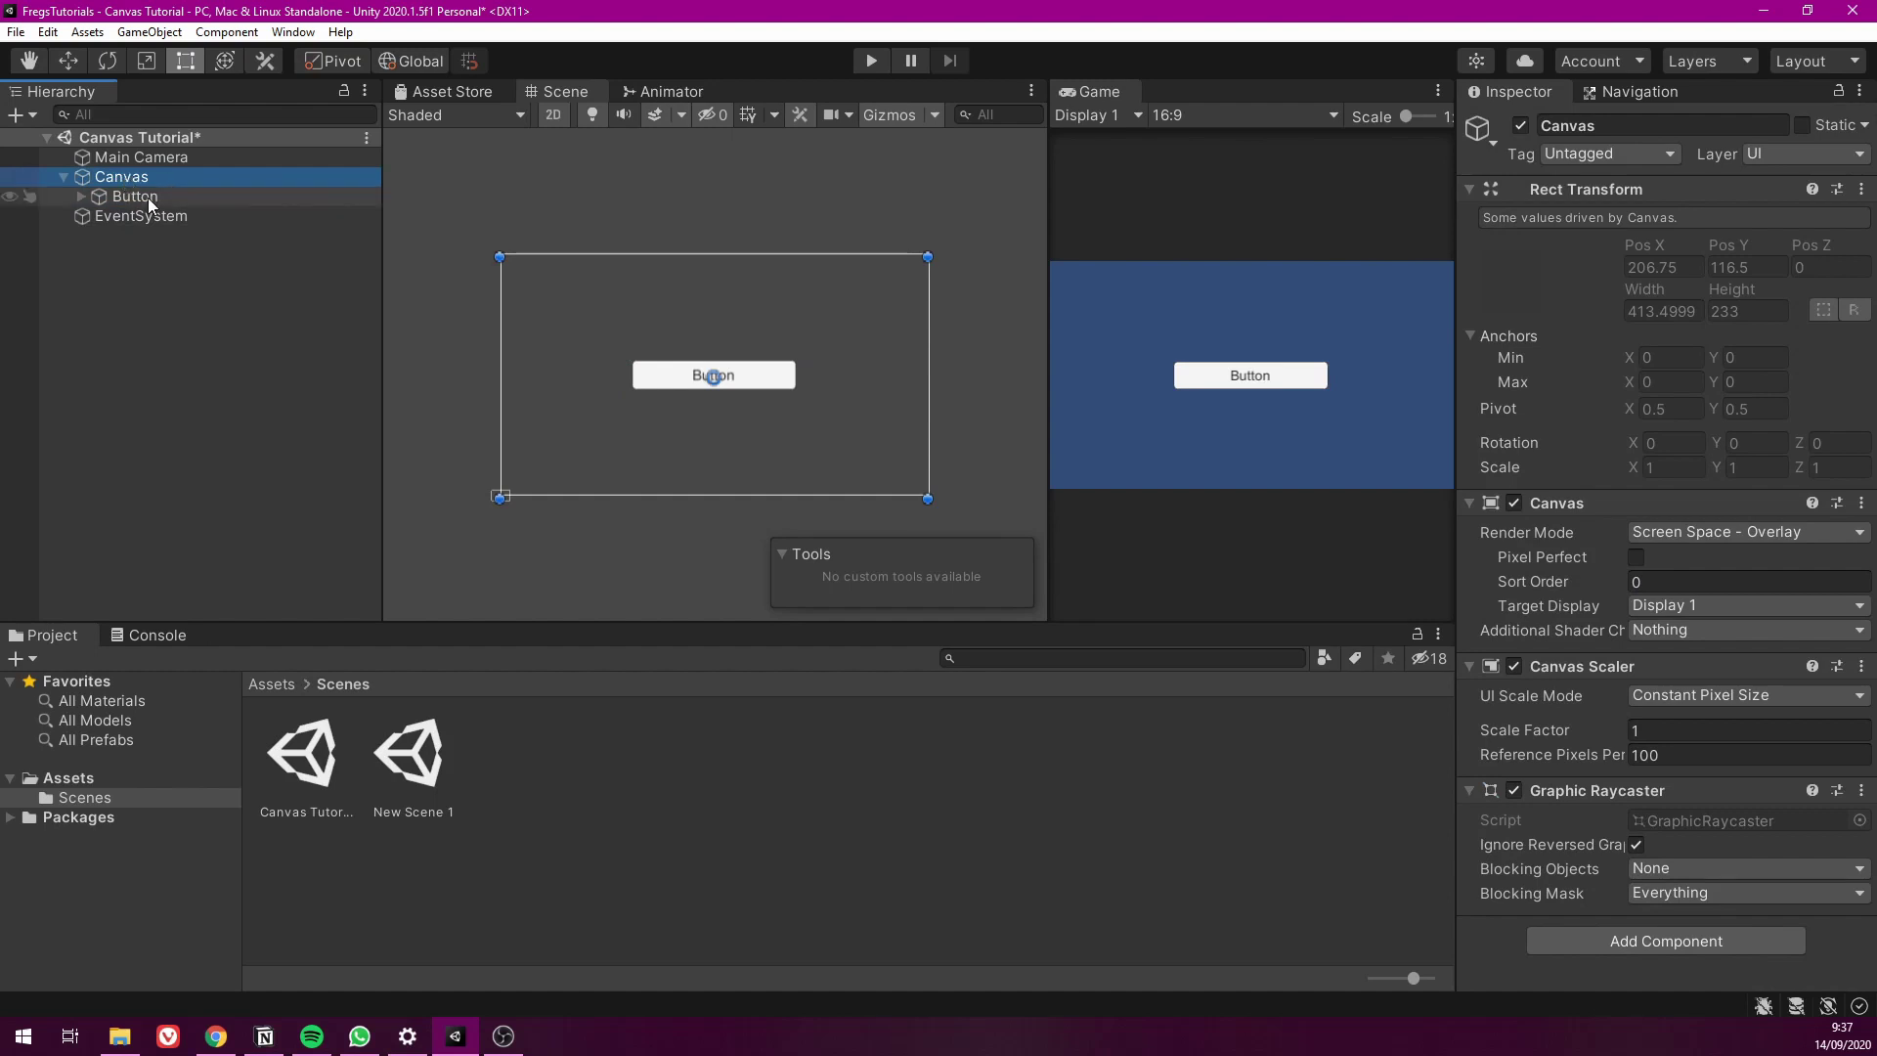
{"action": "left_click", "coordinate": [137, 198]}
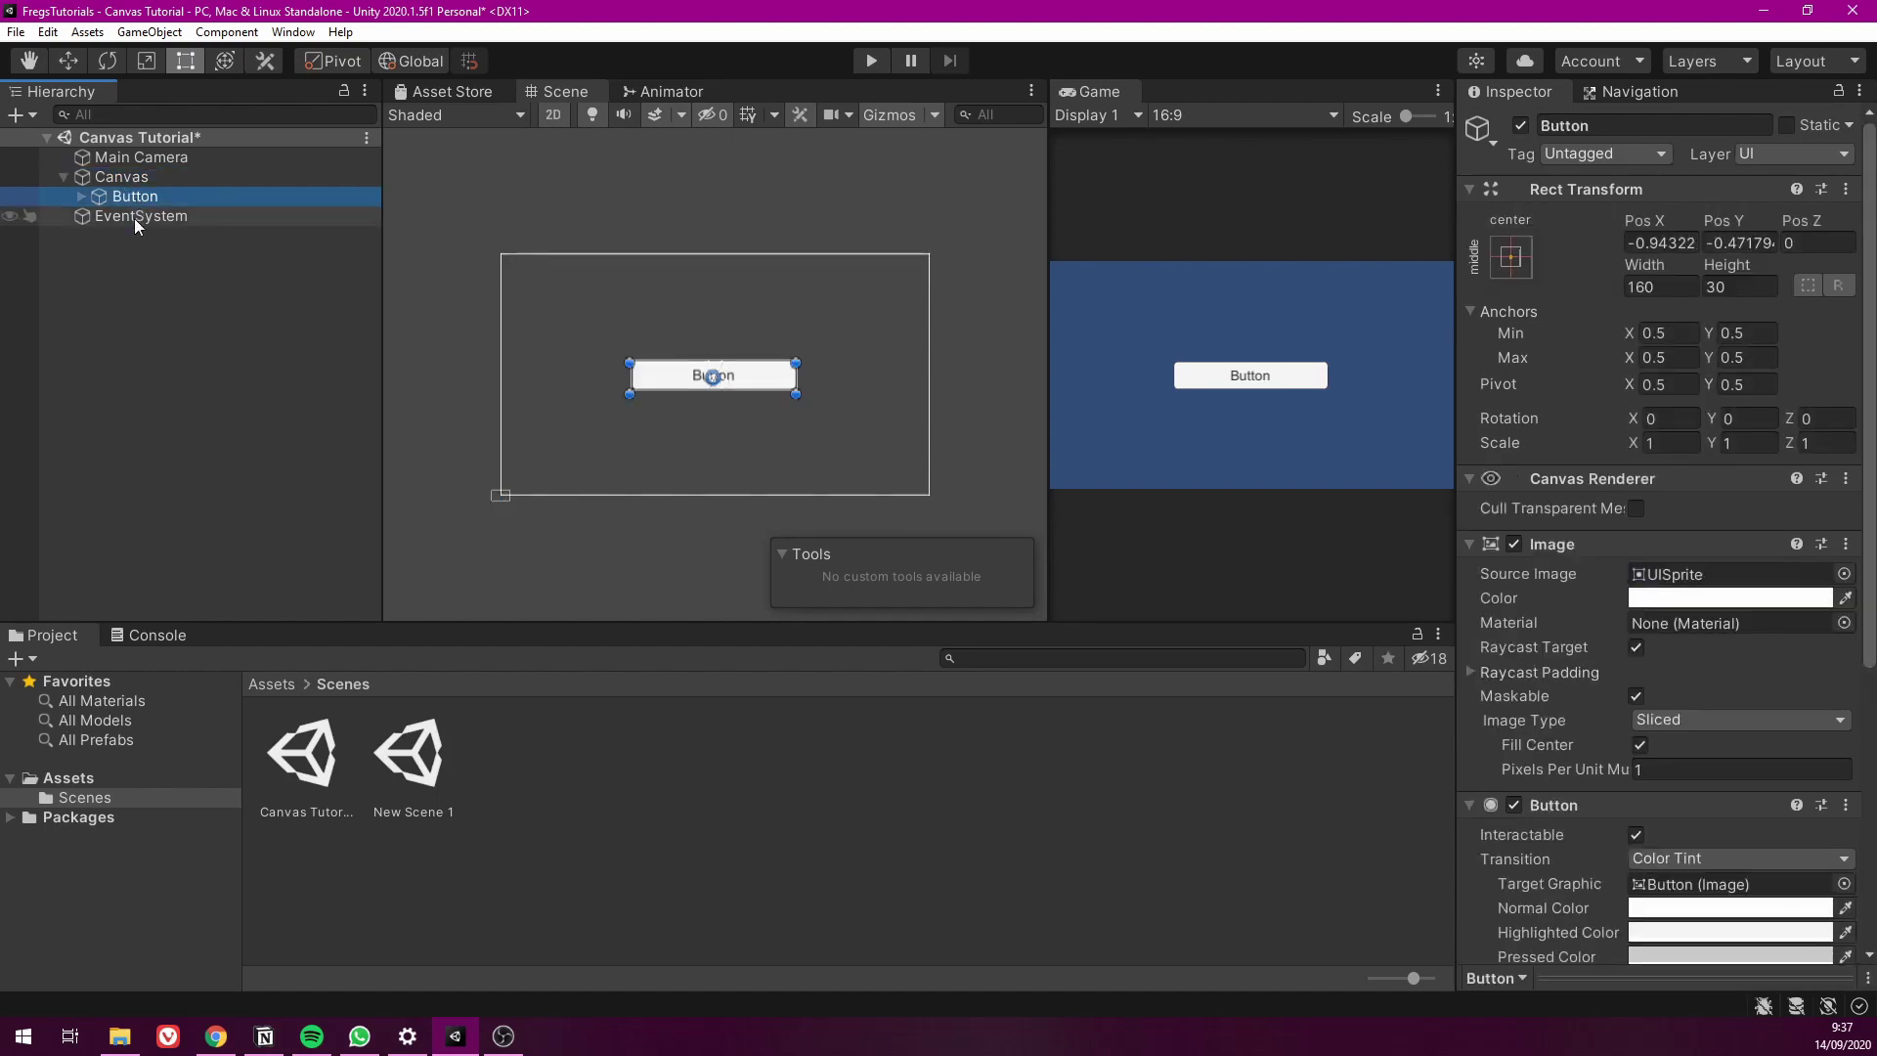
{"action": "left_click", "coordinate": [134, 217]}
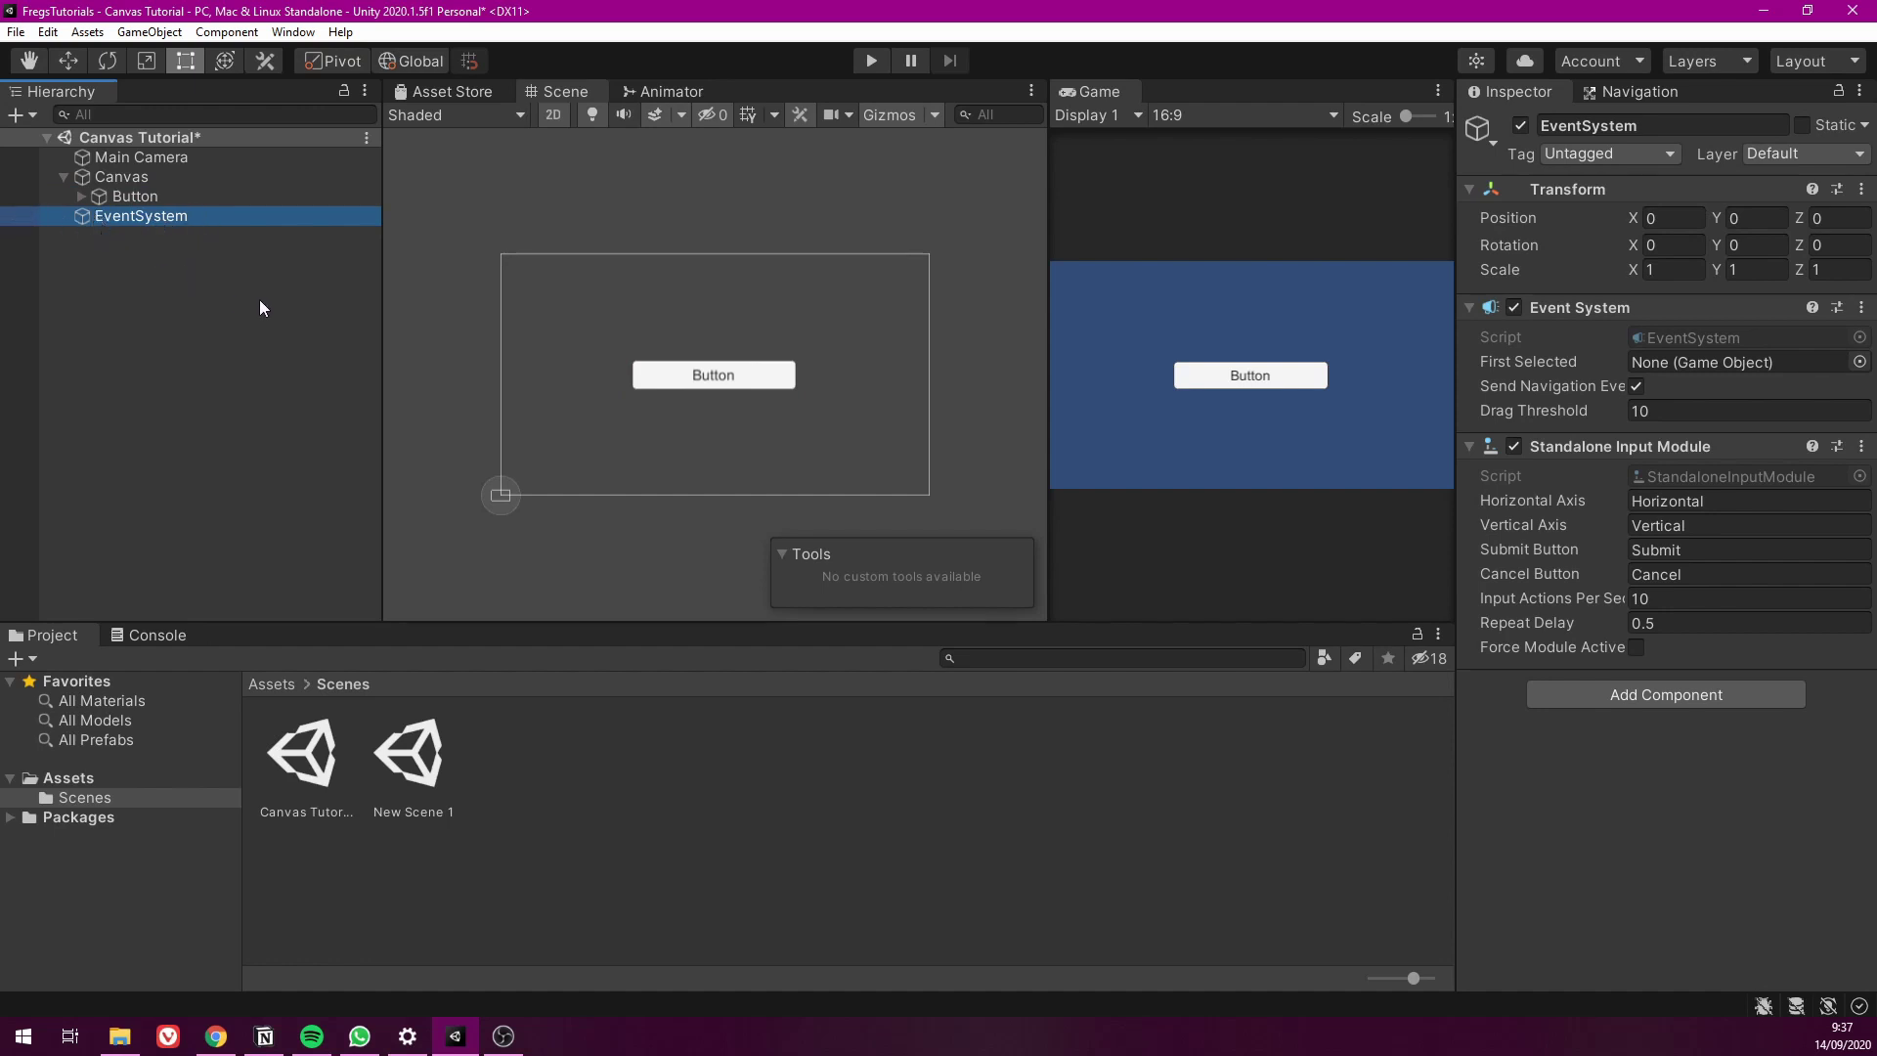
Delete the Button from the Canvas, keeping the Canvas and EventSystem
{"action": "left_click", "coordinate": [556, 115]}
{"action": "left_click", "coordinate": [560, 114]}
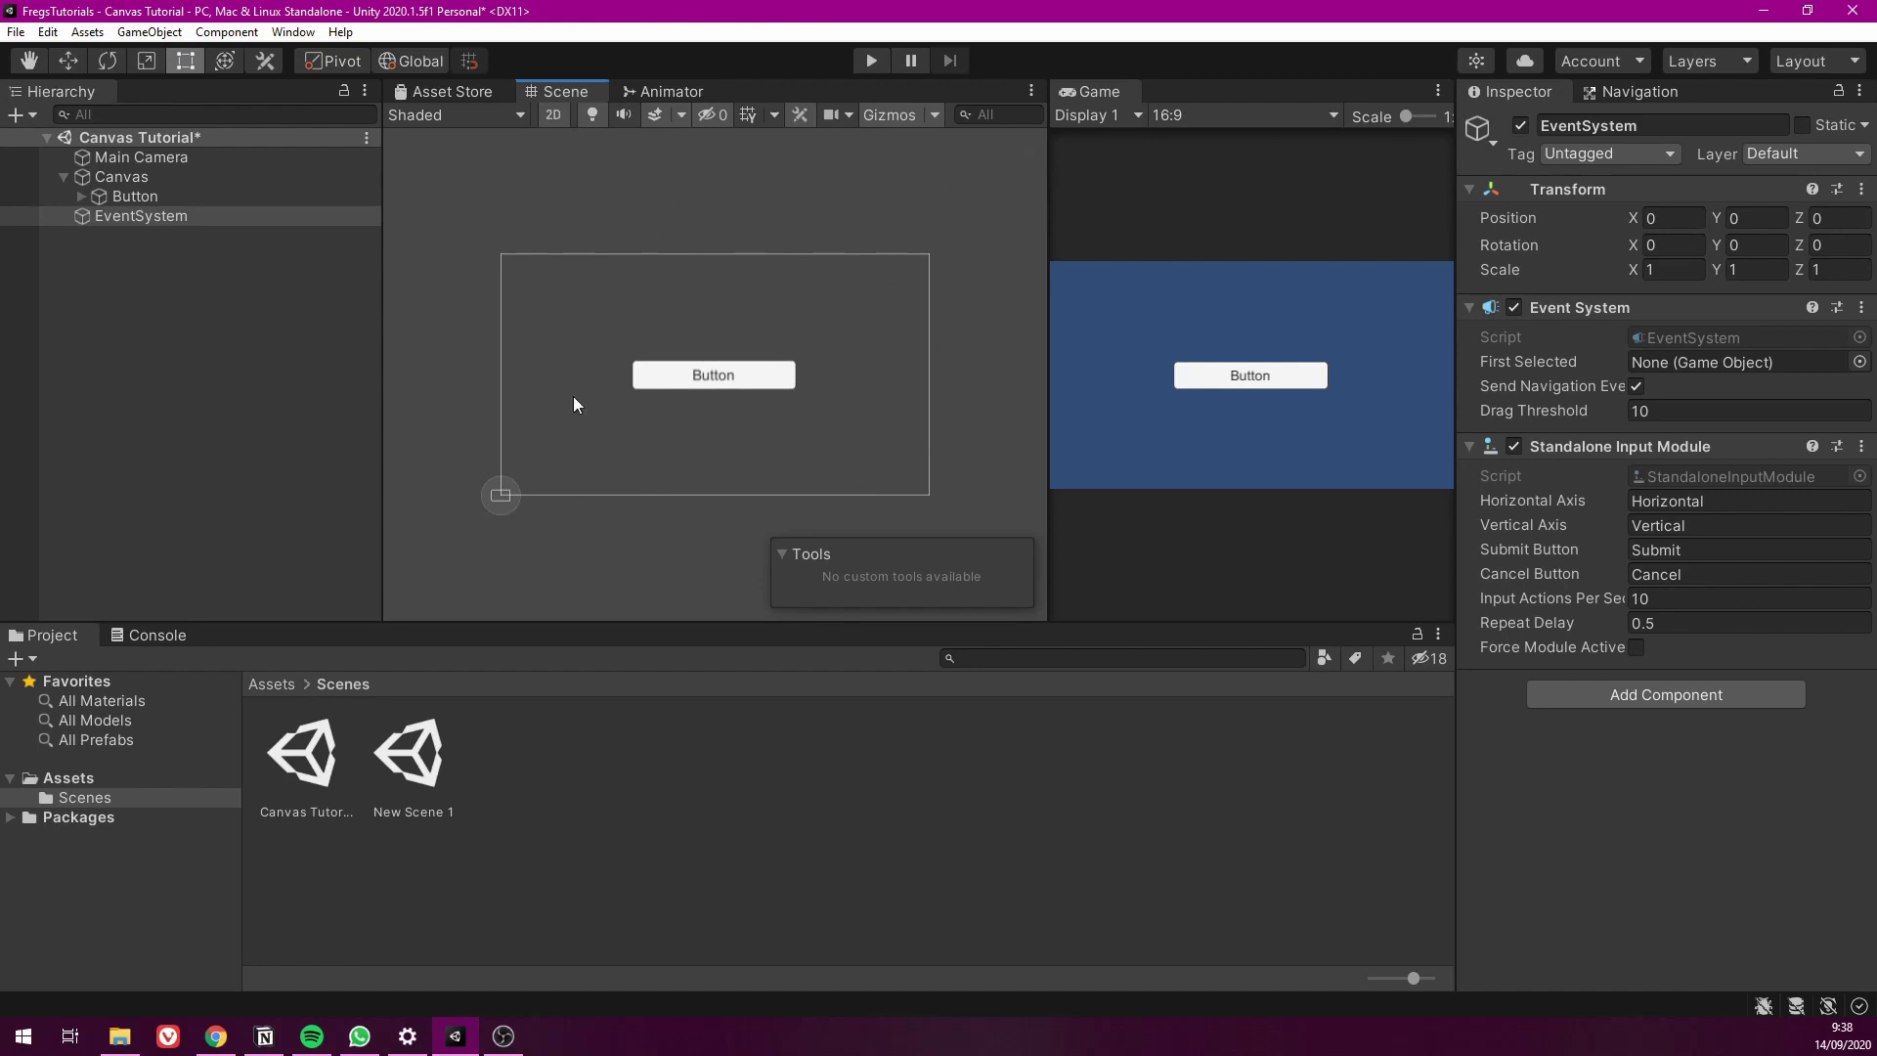
{"action": "left_click", "coordinate": [118, 198]}
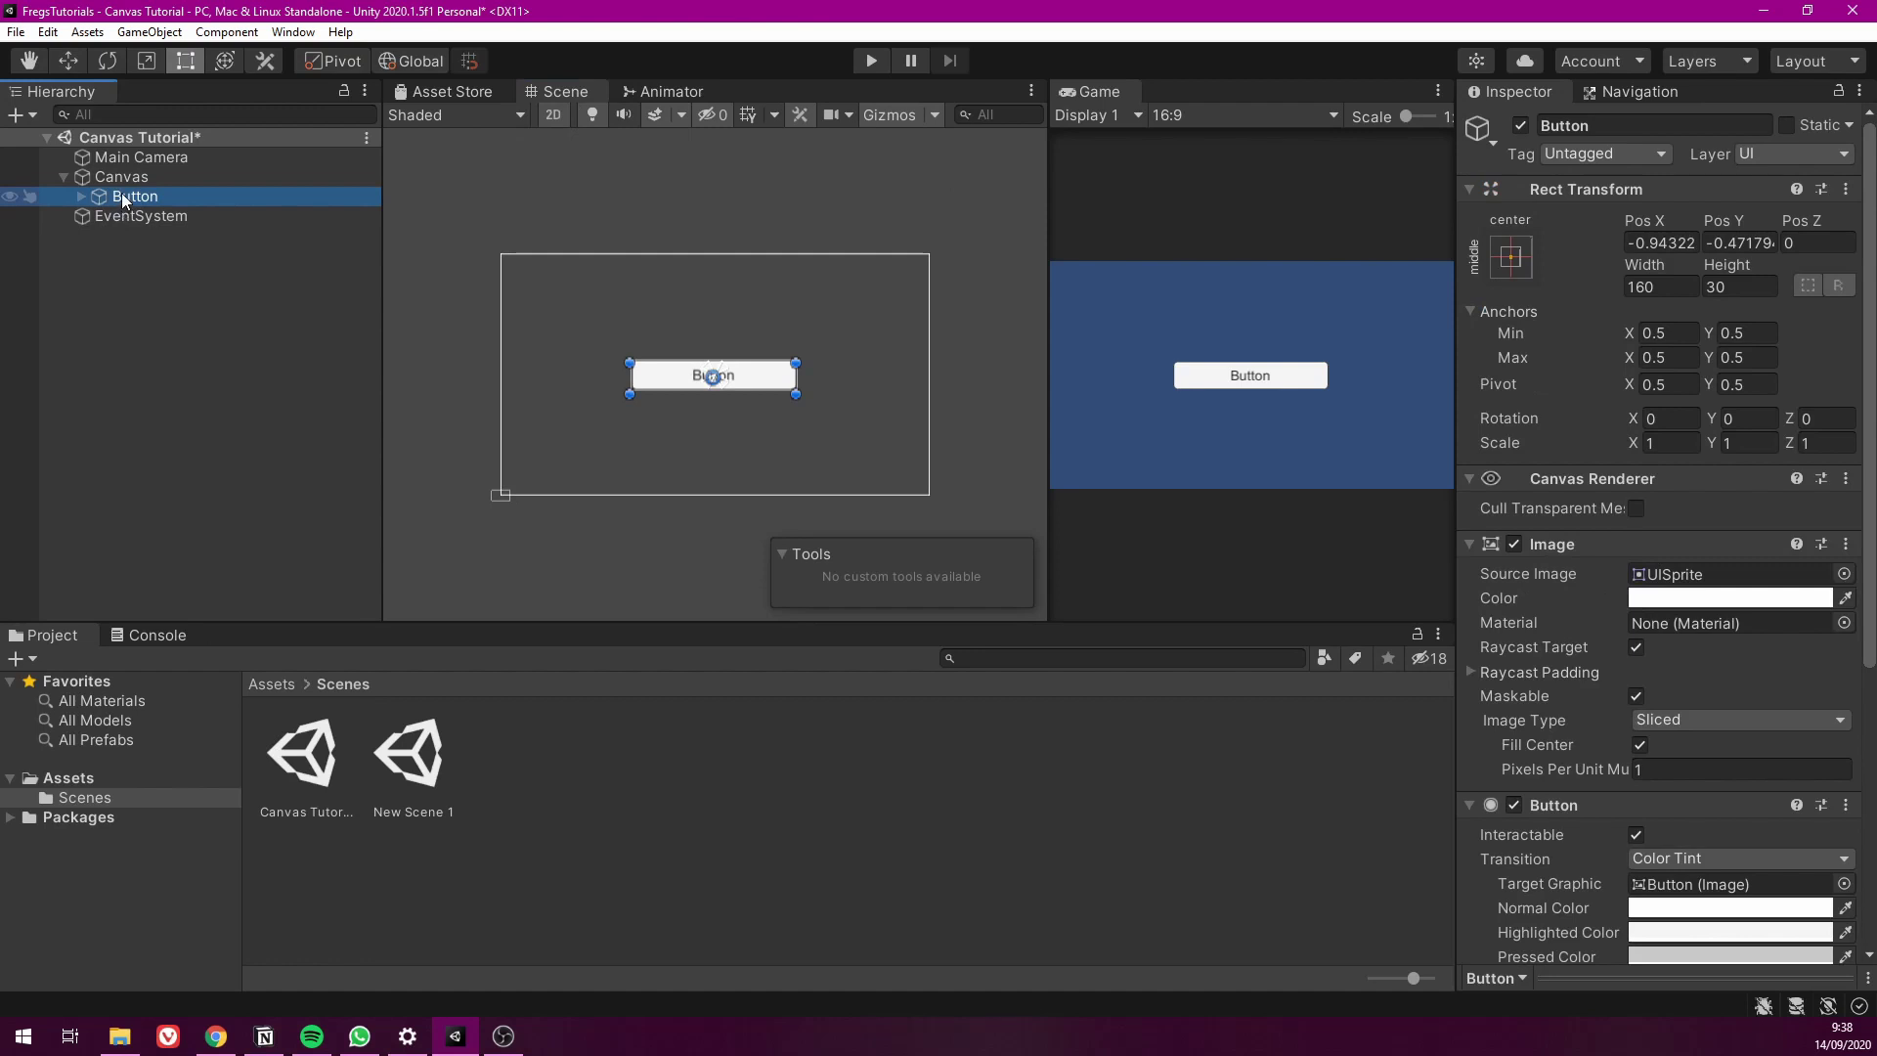
{"action": "key", "text": "Delete"}
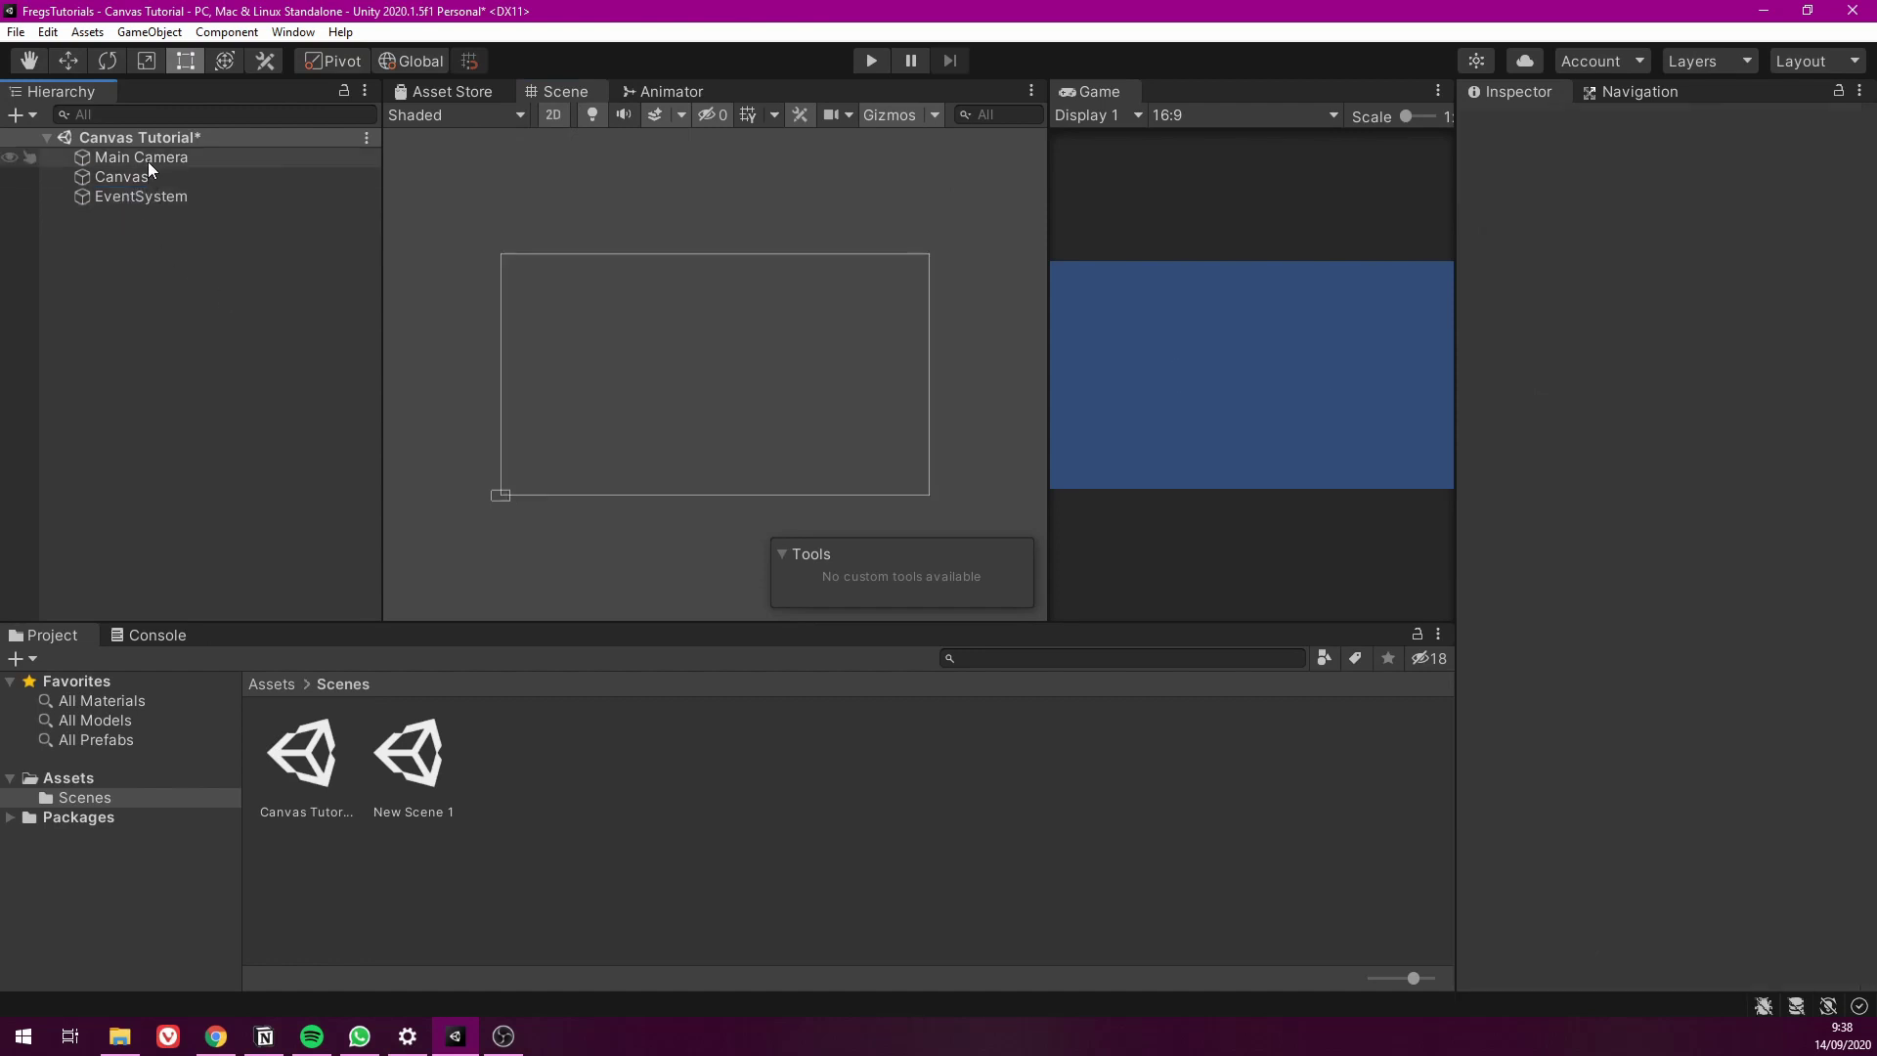
Look at the render mode options of the Canvas without changing the selected mode
{"action": "left_click", "coordinate": [133, 178]}
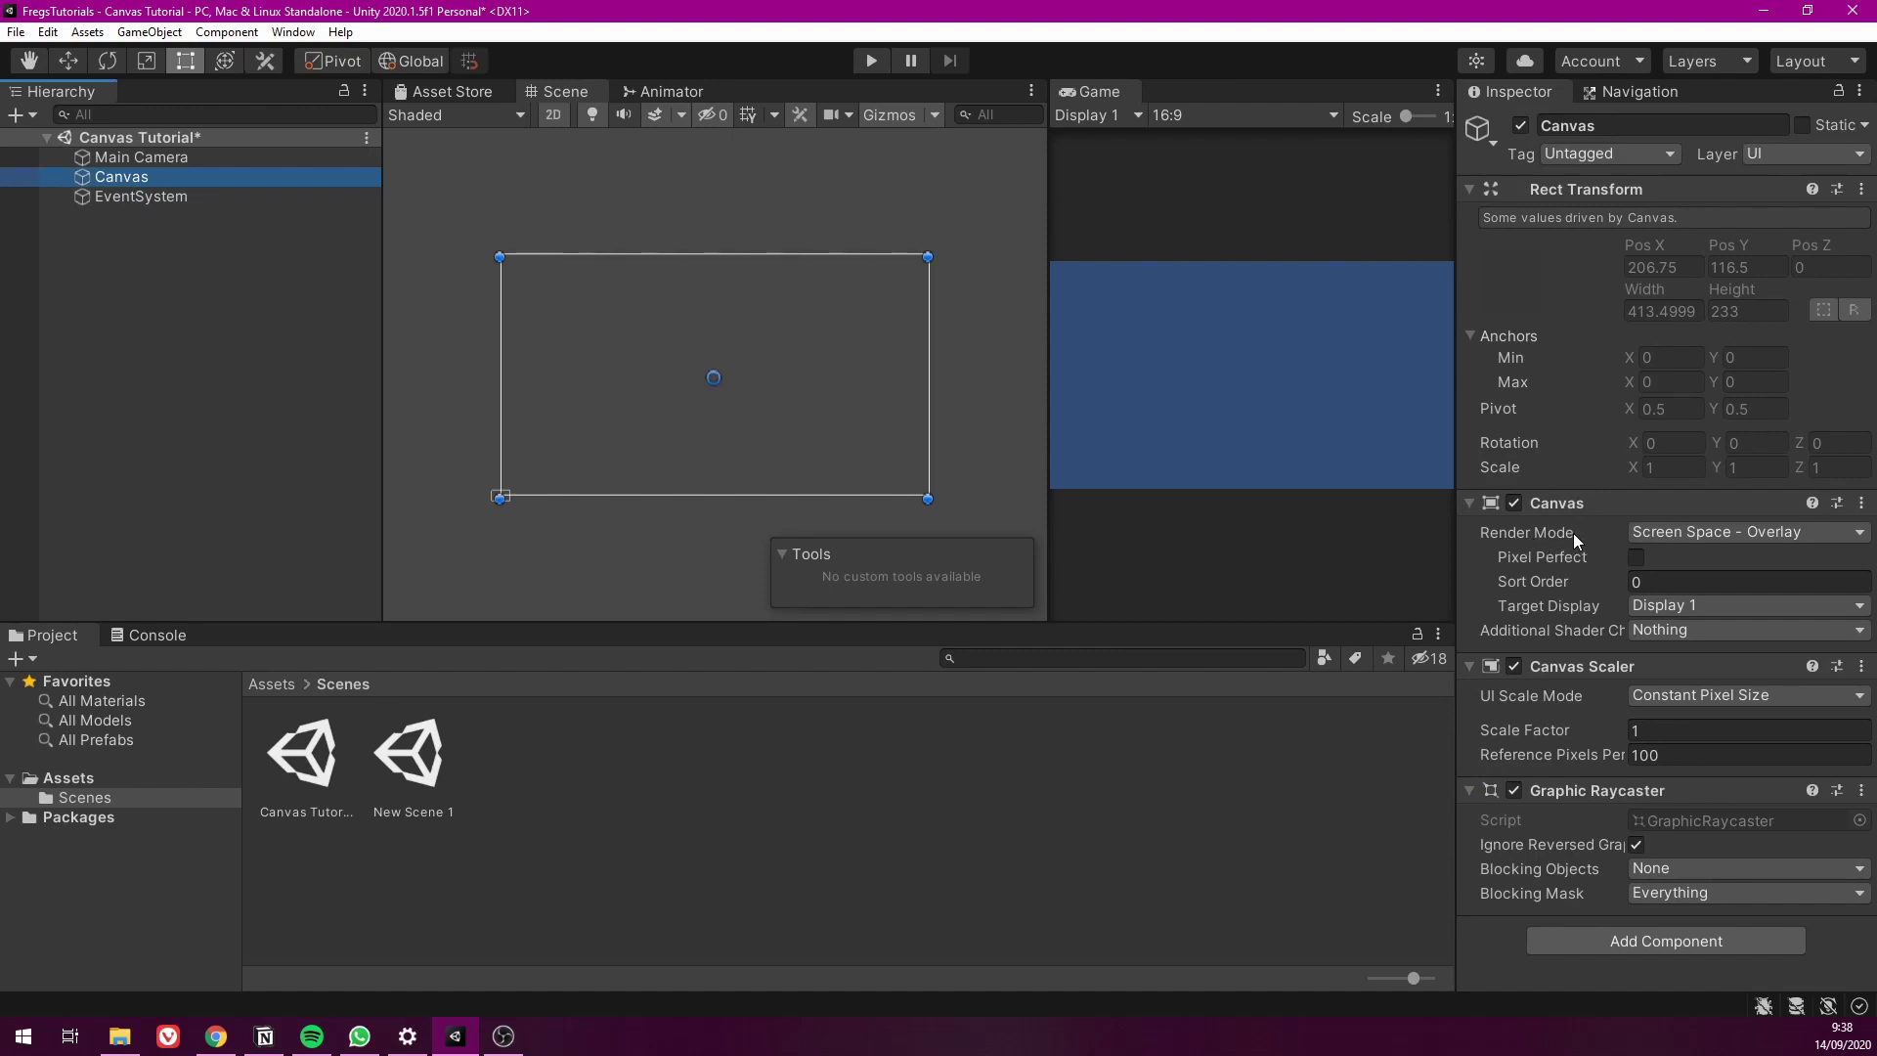
{"action": "left_click", "coordinate": [1679, 532]}
{"action": "left_click", "coordinate": [1347, 411]}
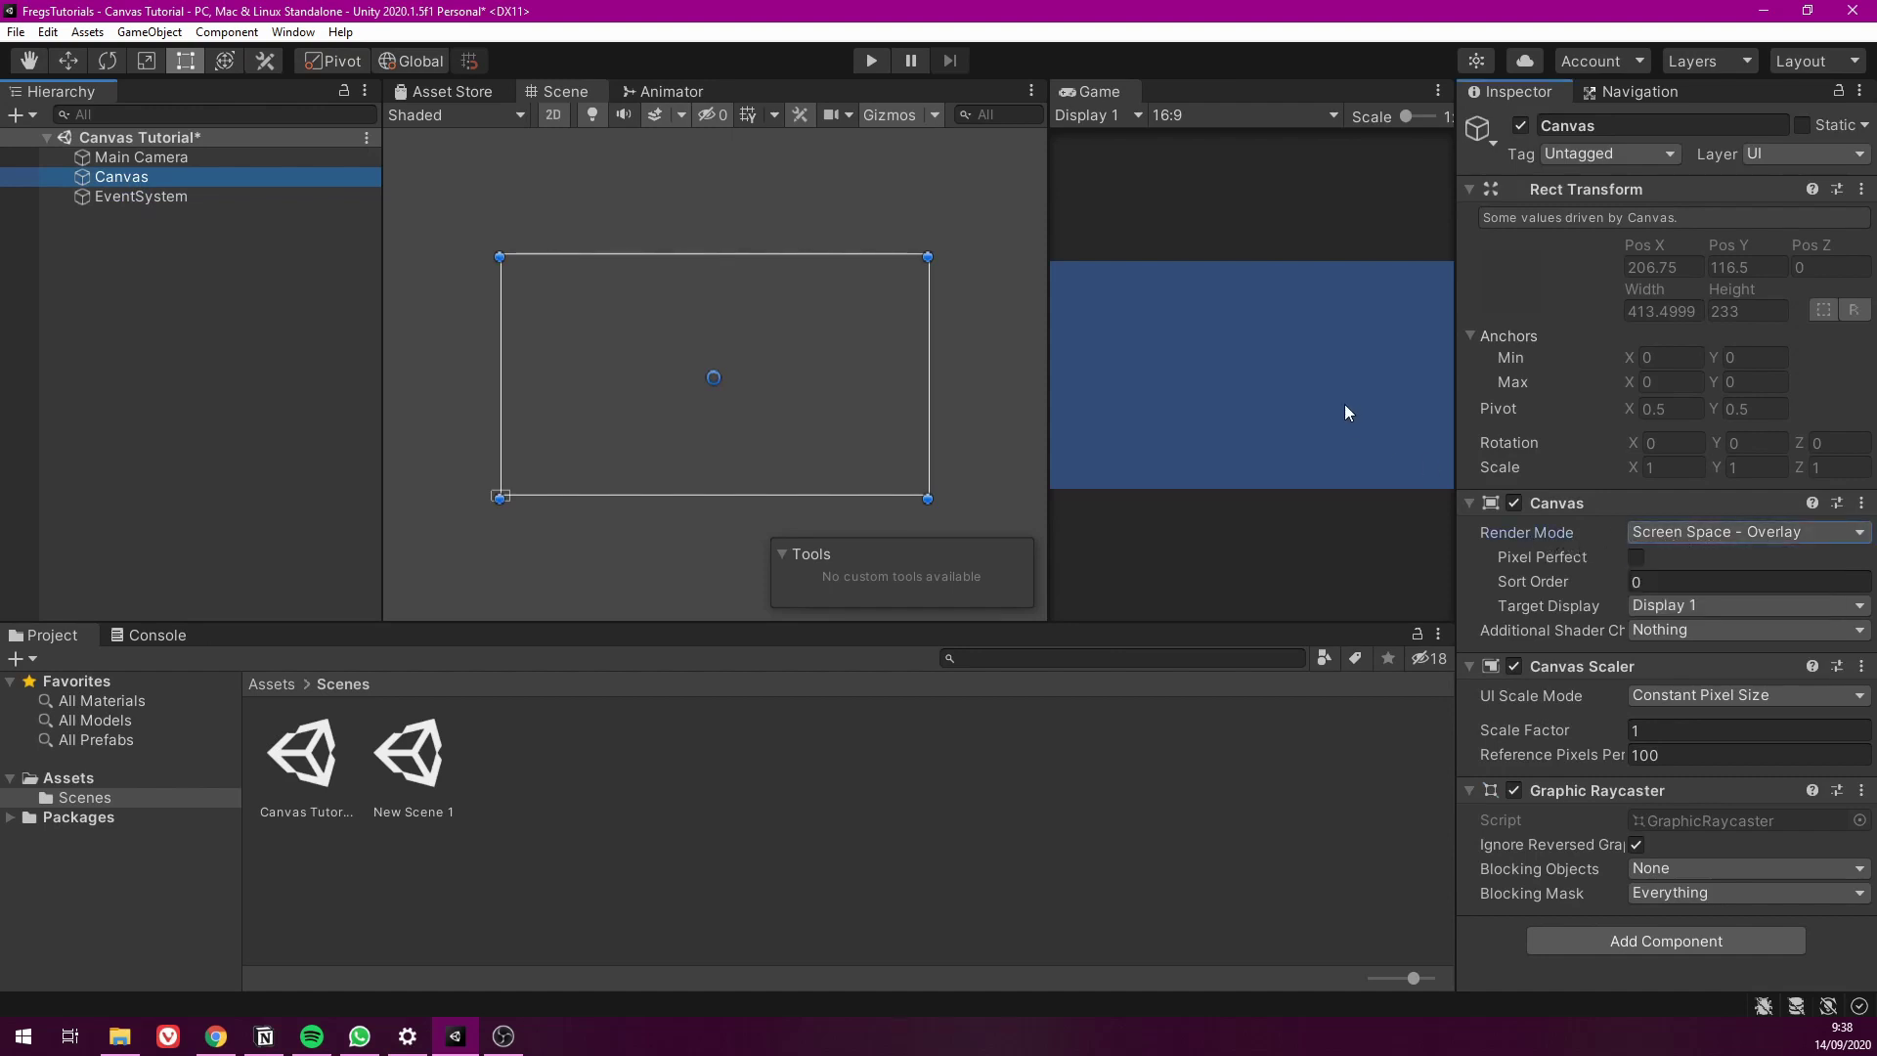
Widen the Game view slightly and frame the Main Camera in the 3D scene view
{"action": "left_click", "coordinate": [800, 256]}
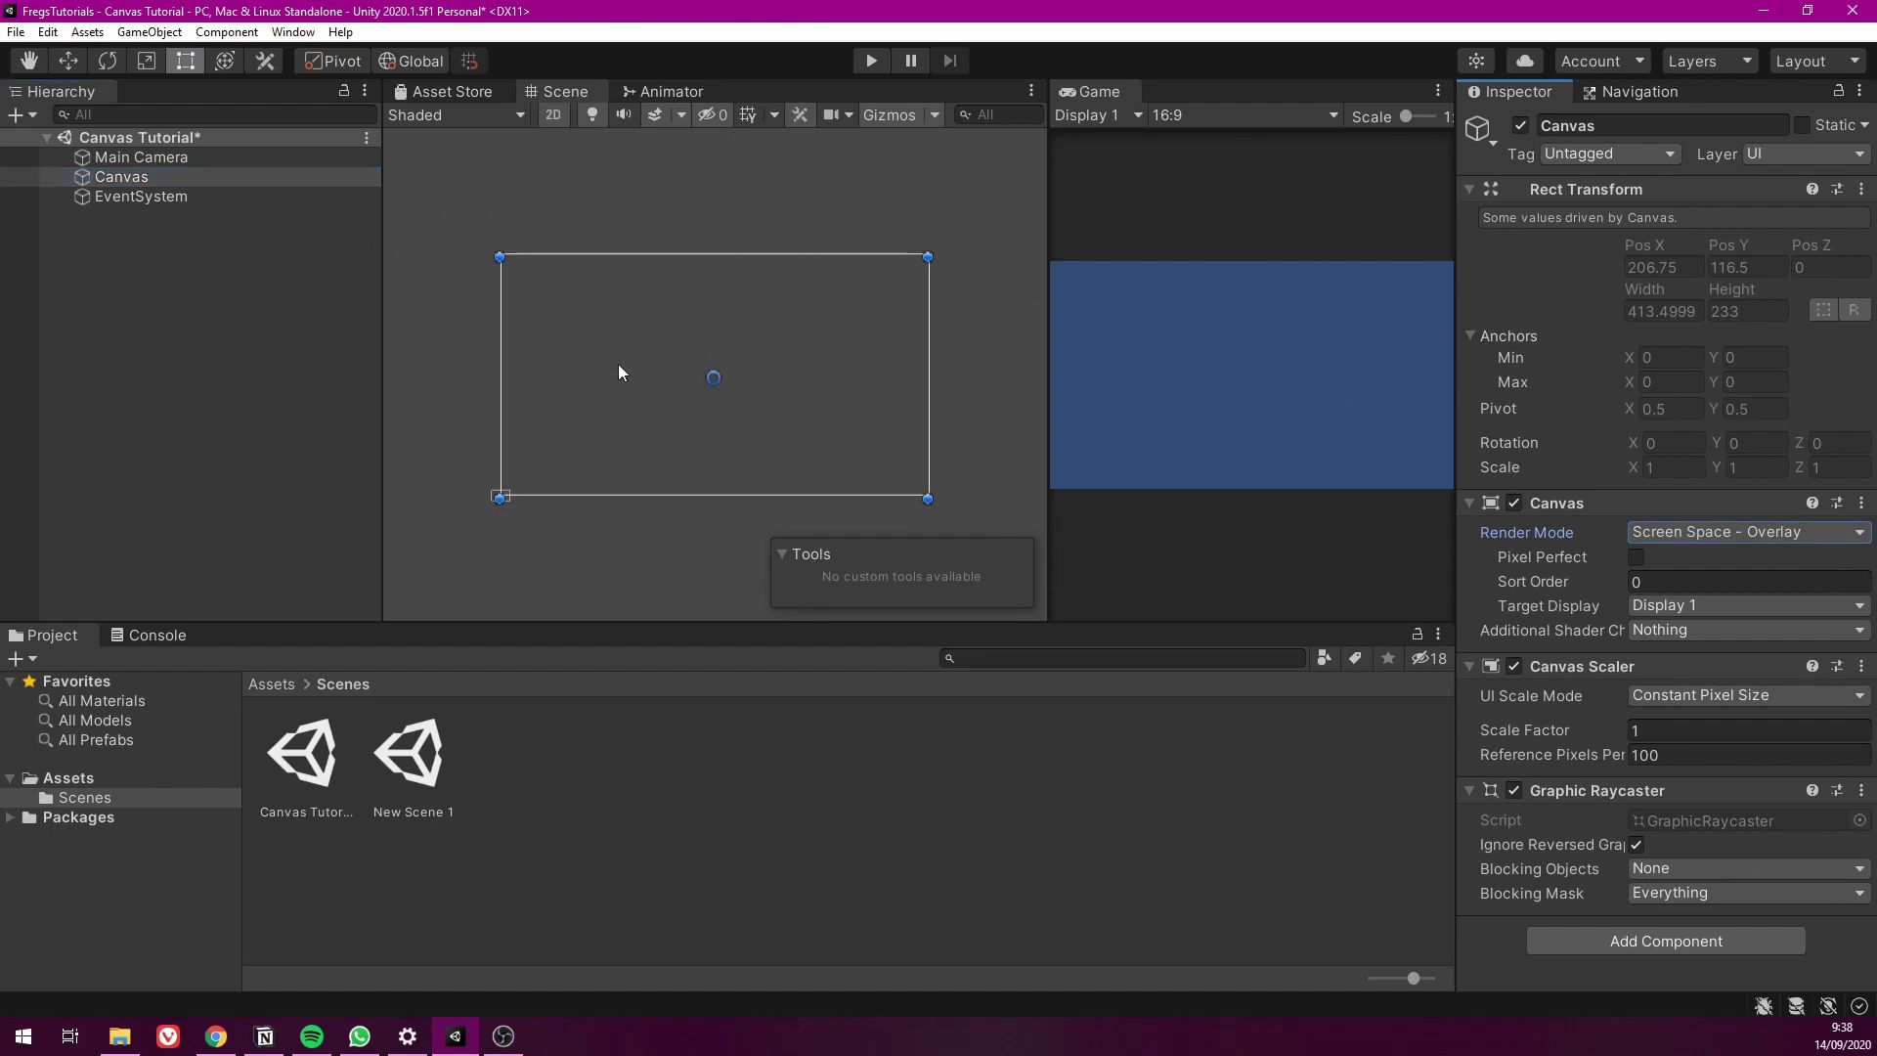
{"action": "left_click_drag", "start_coordinate": [1051, 183], "coordinate": [993, 181]}
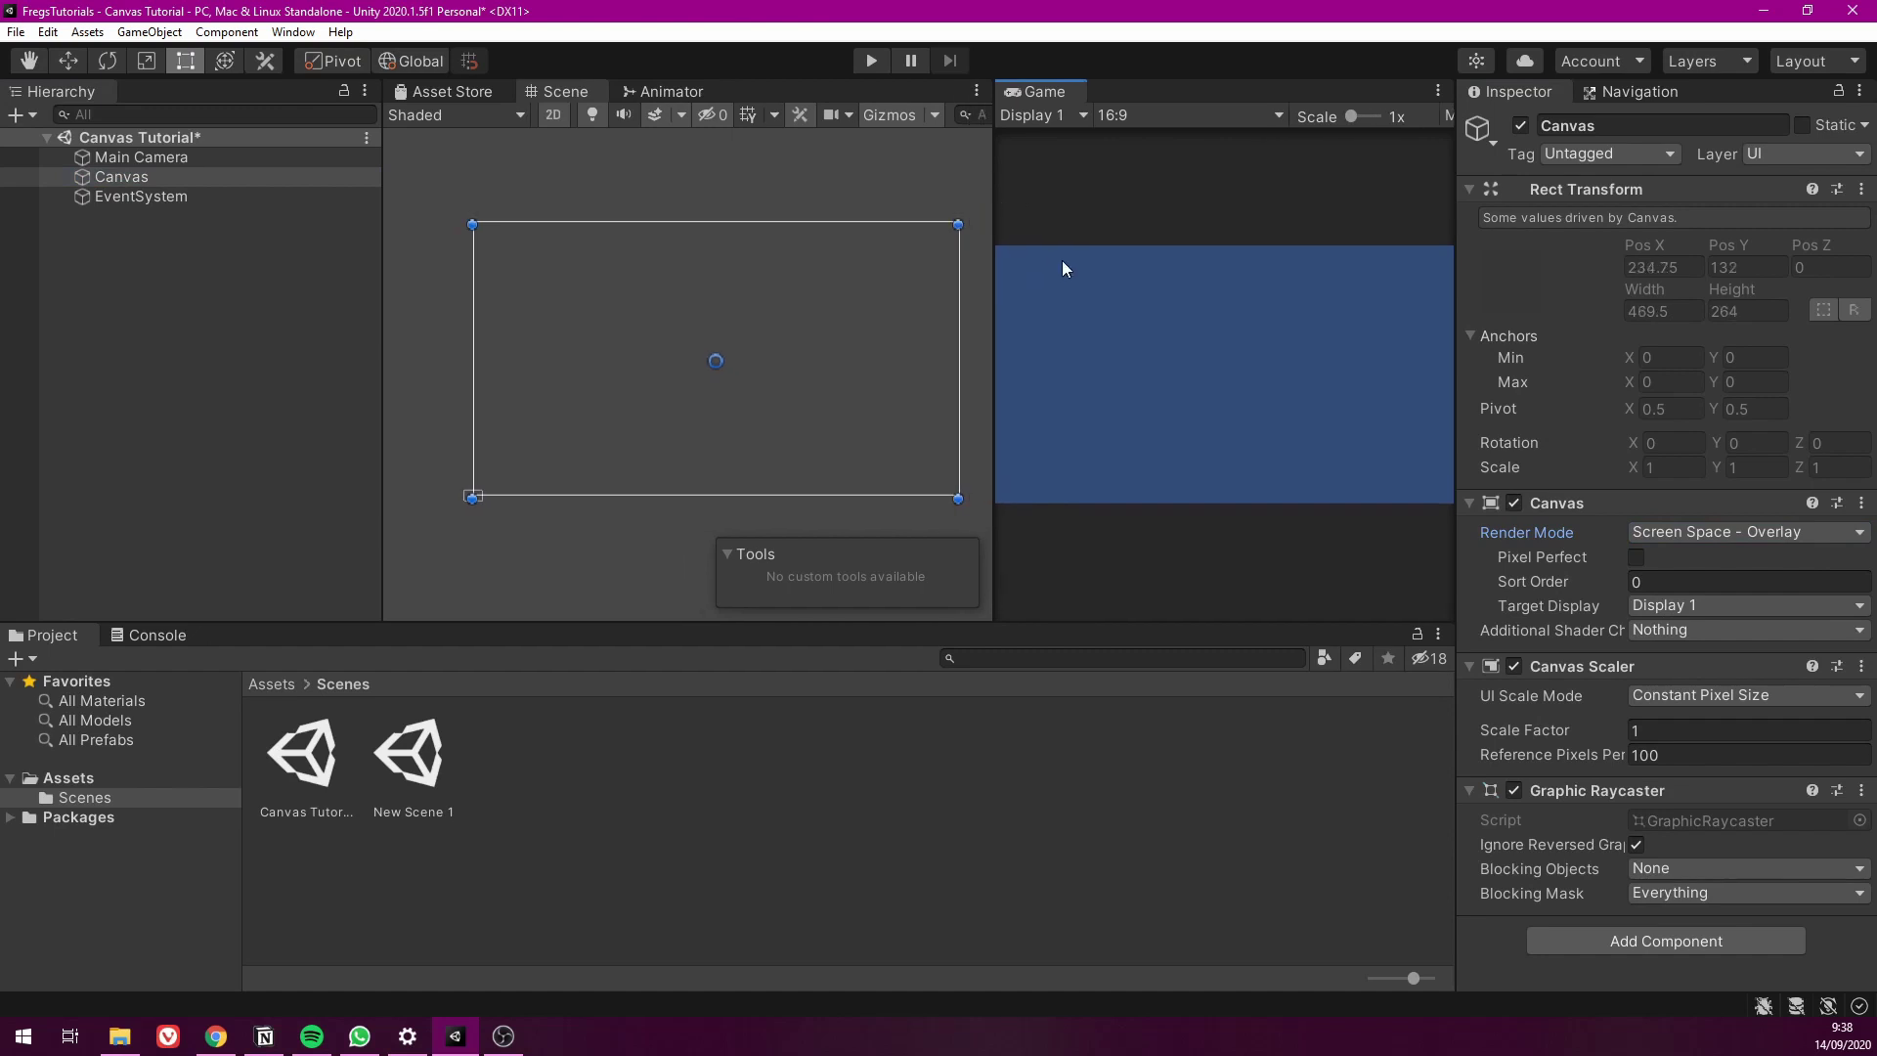
{"action": "left_click", "coordinate": [148, 158]}
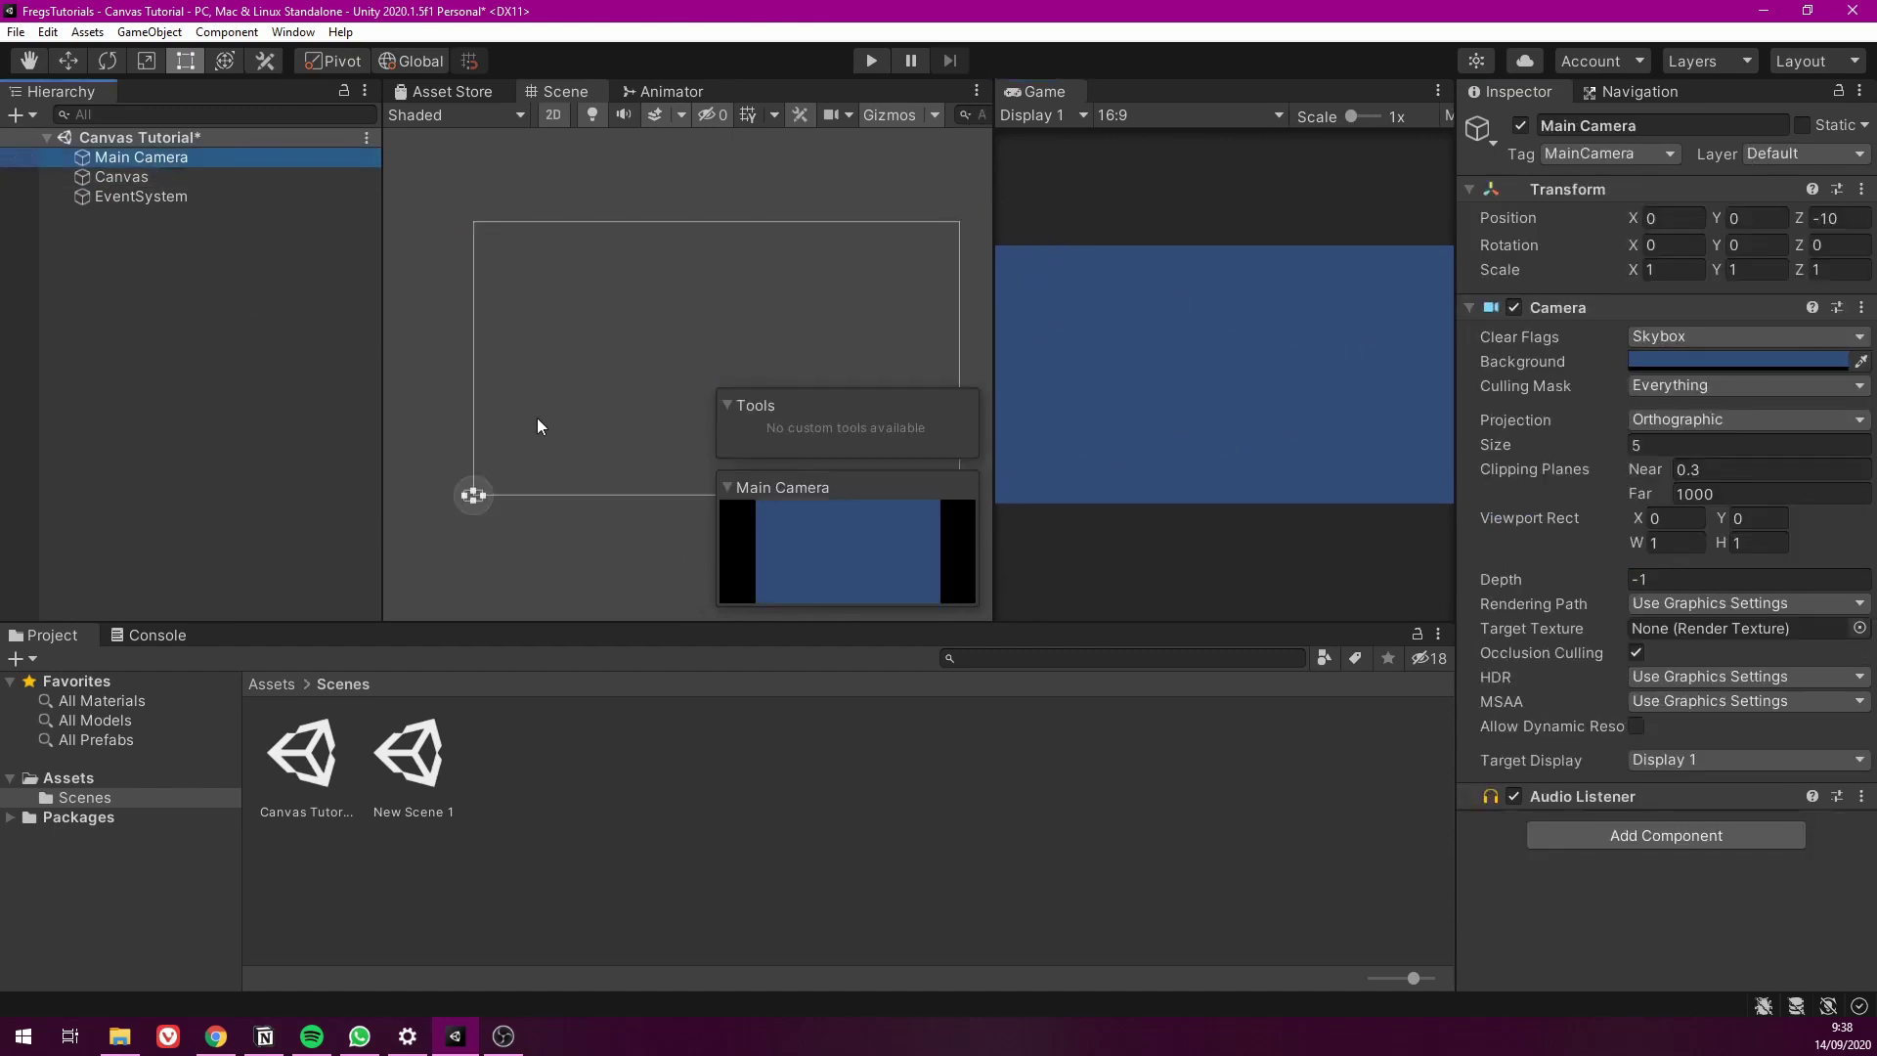
{"action": "left_click", "coordinate": [553, 114]}
{"action": "left_click", "coordinate": [553, 114]}
{"action": "double_click", "coordinate": [142, 154]}
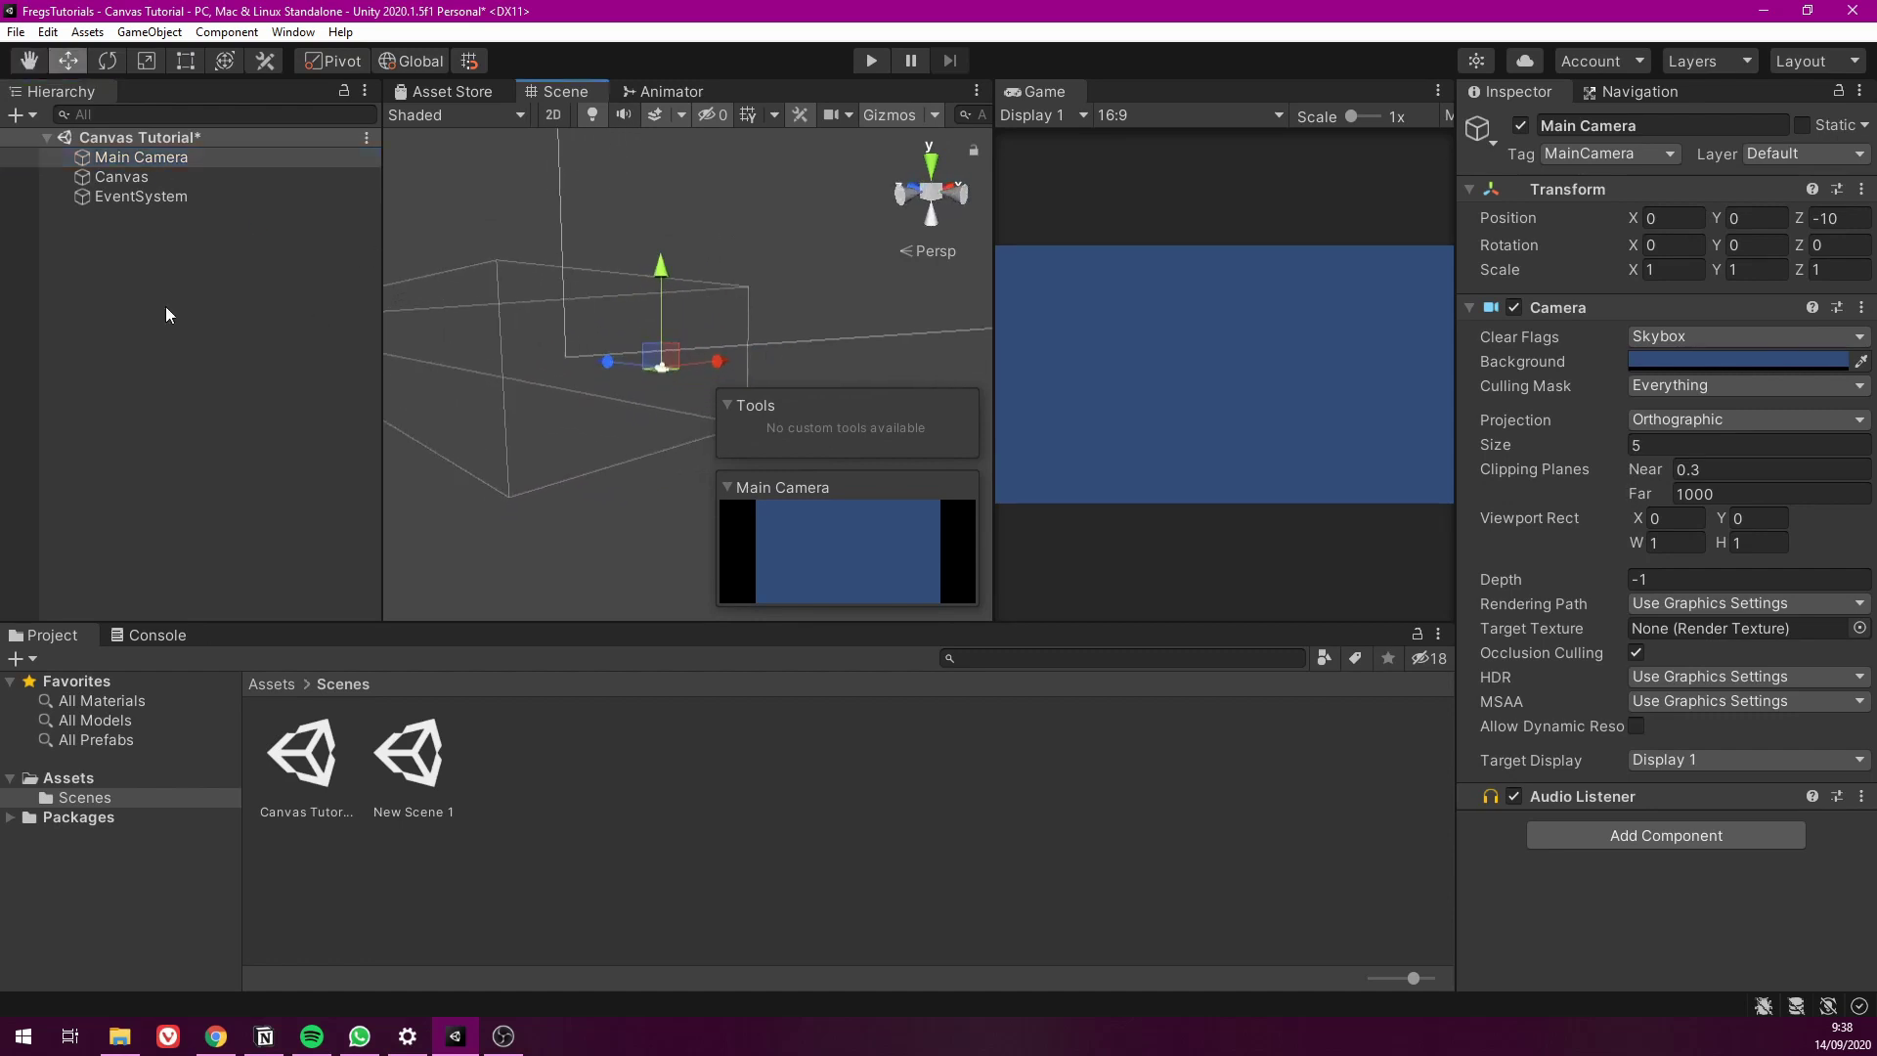
Add a 3D Cube to the scene and move it along Z to about -5.6, in front of the Main Camera
{"action": "right_click", "coordinate": [75, 307]}
{"action": "mouse_move", "coordinate": [188, 661]}
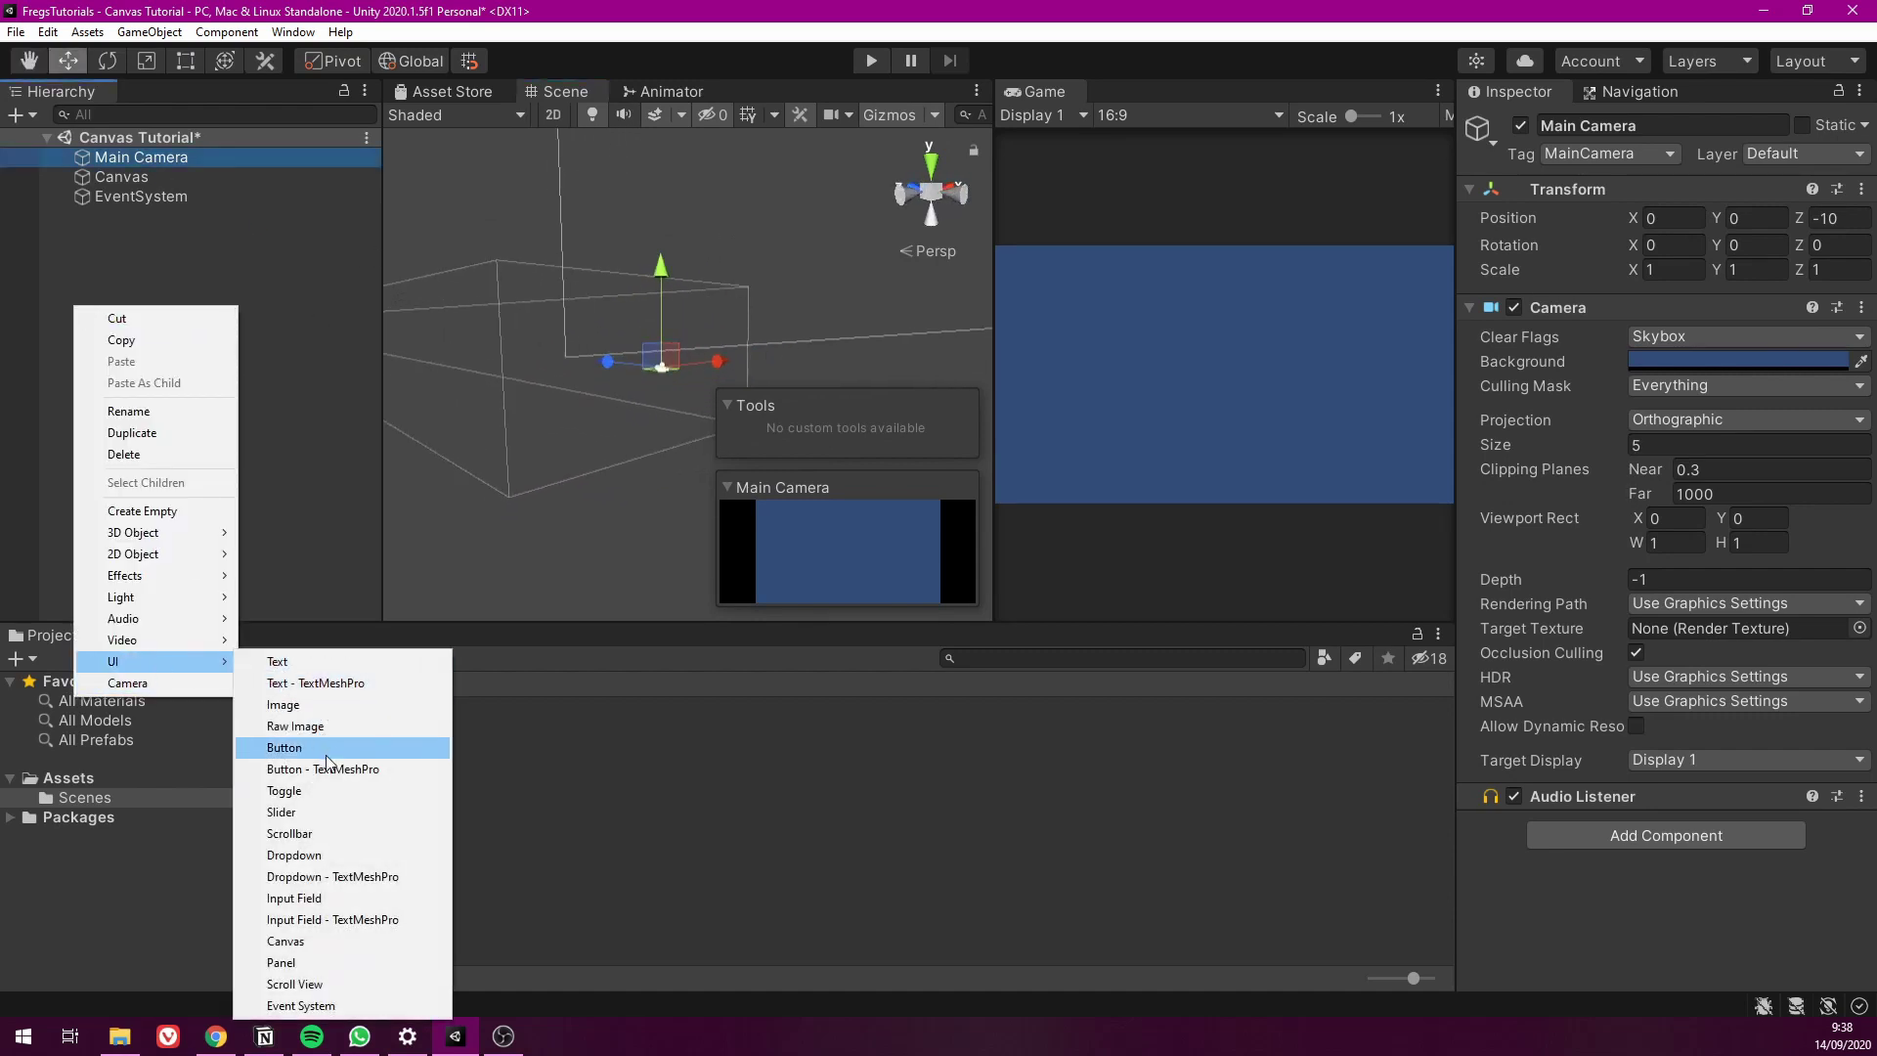
{"action": "mouse_move", "coordinate": [176, 533]}
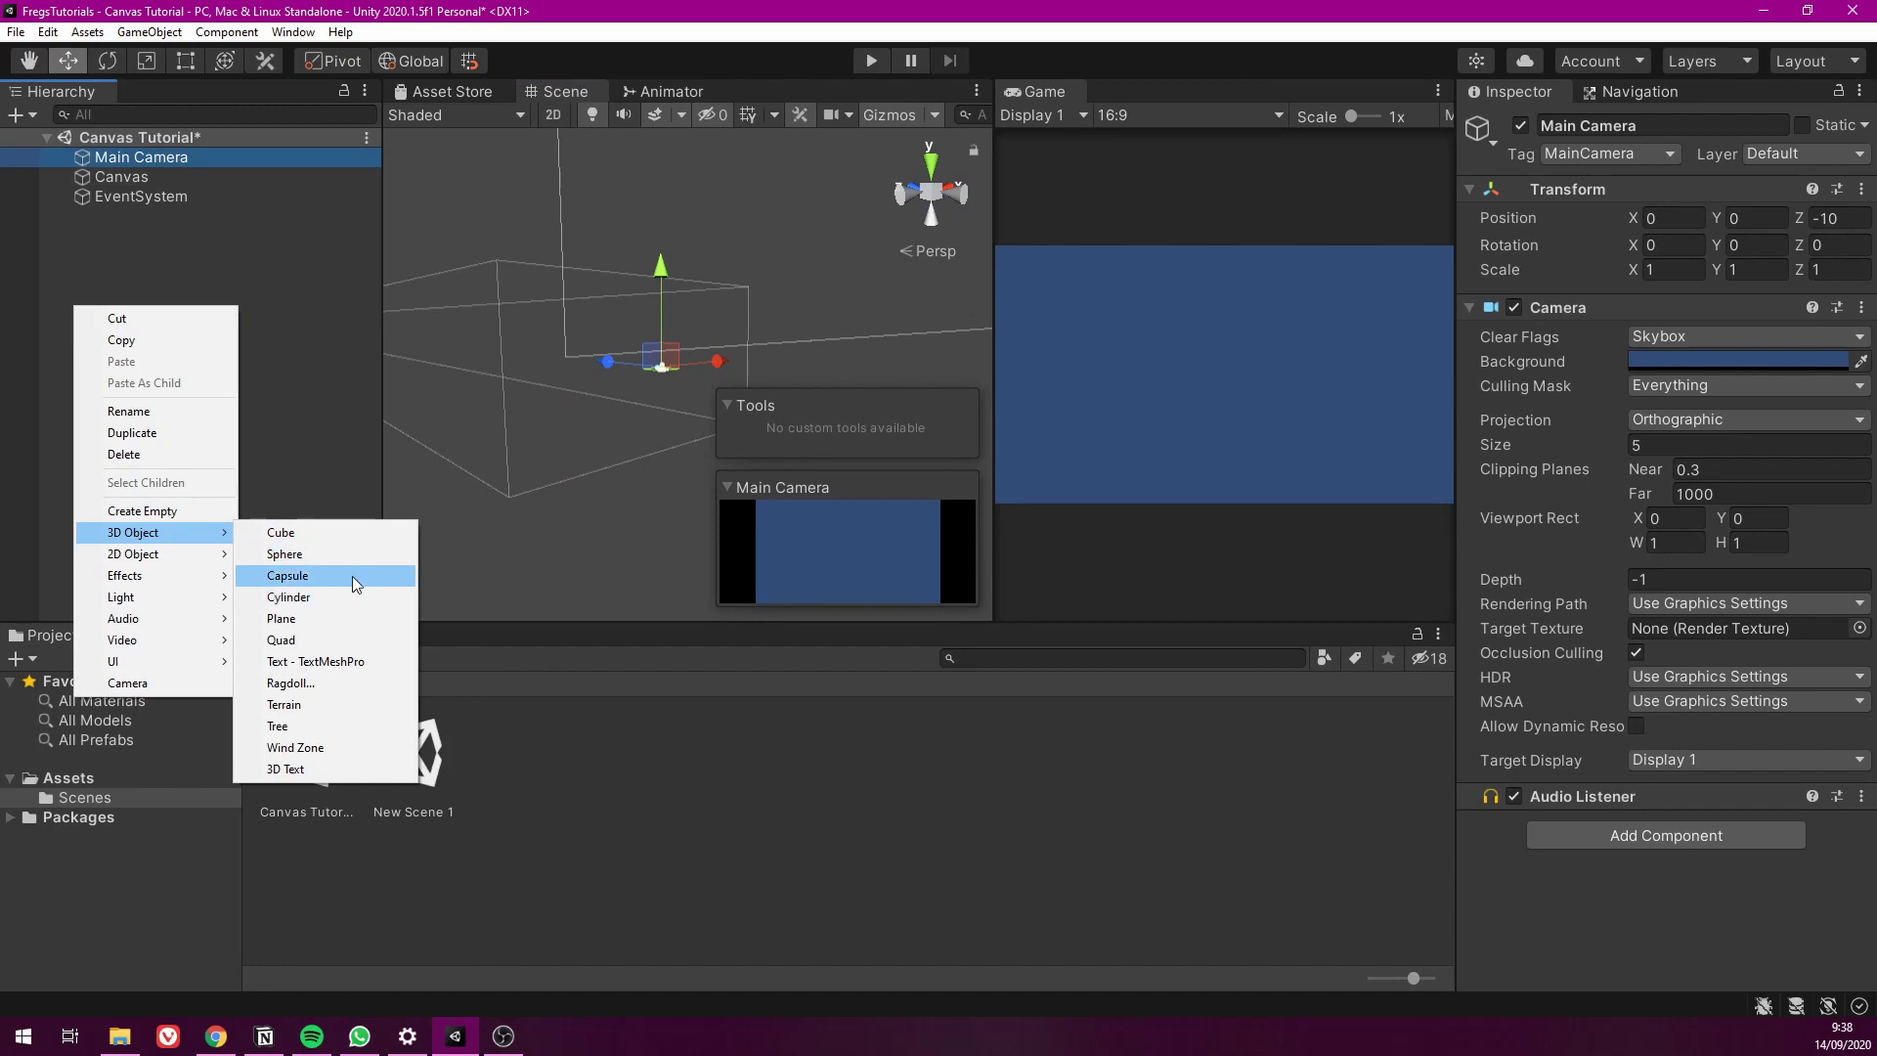
{"action": "left_click", "coordinate": [321, 537]}
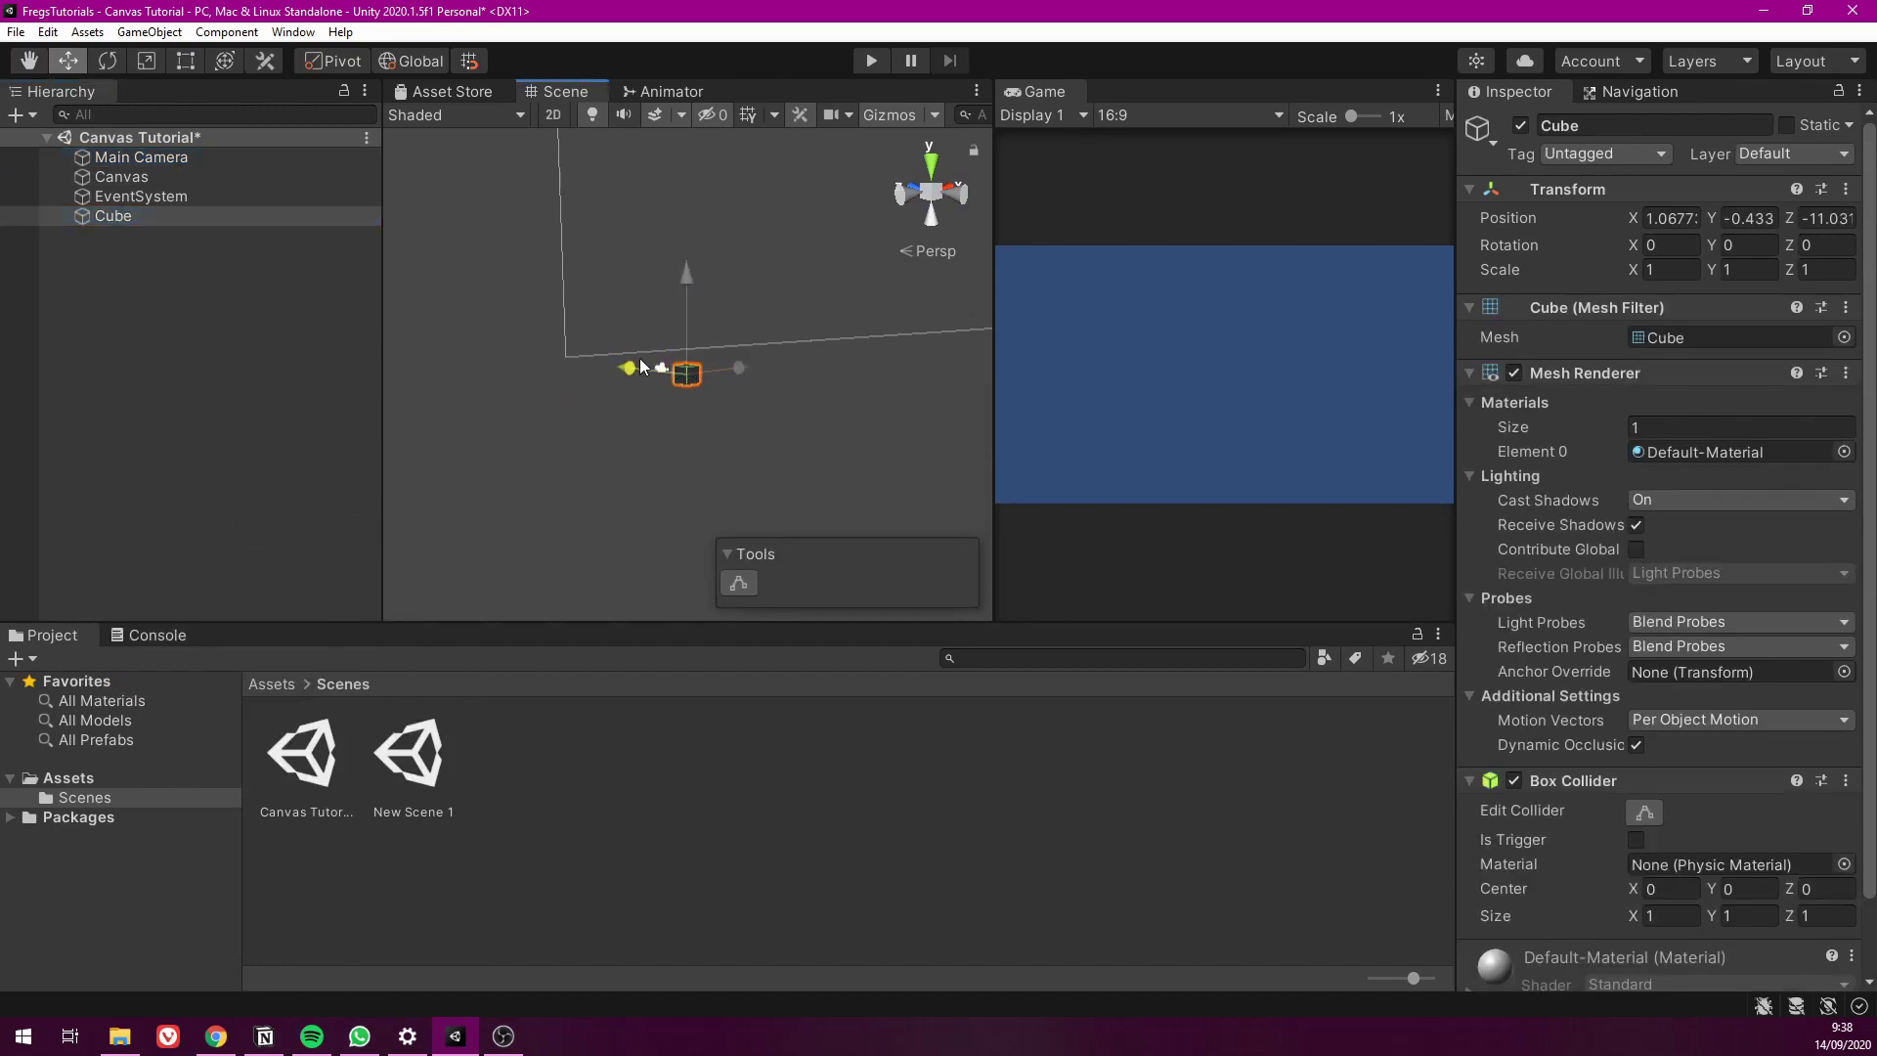
{"action": "left_click_drag", "start_coordinate": [614, 358], "coordinate": [572, 344]}
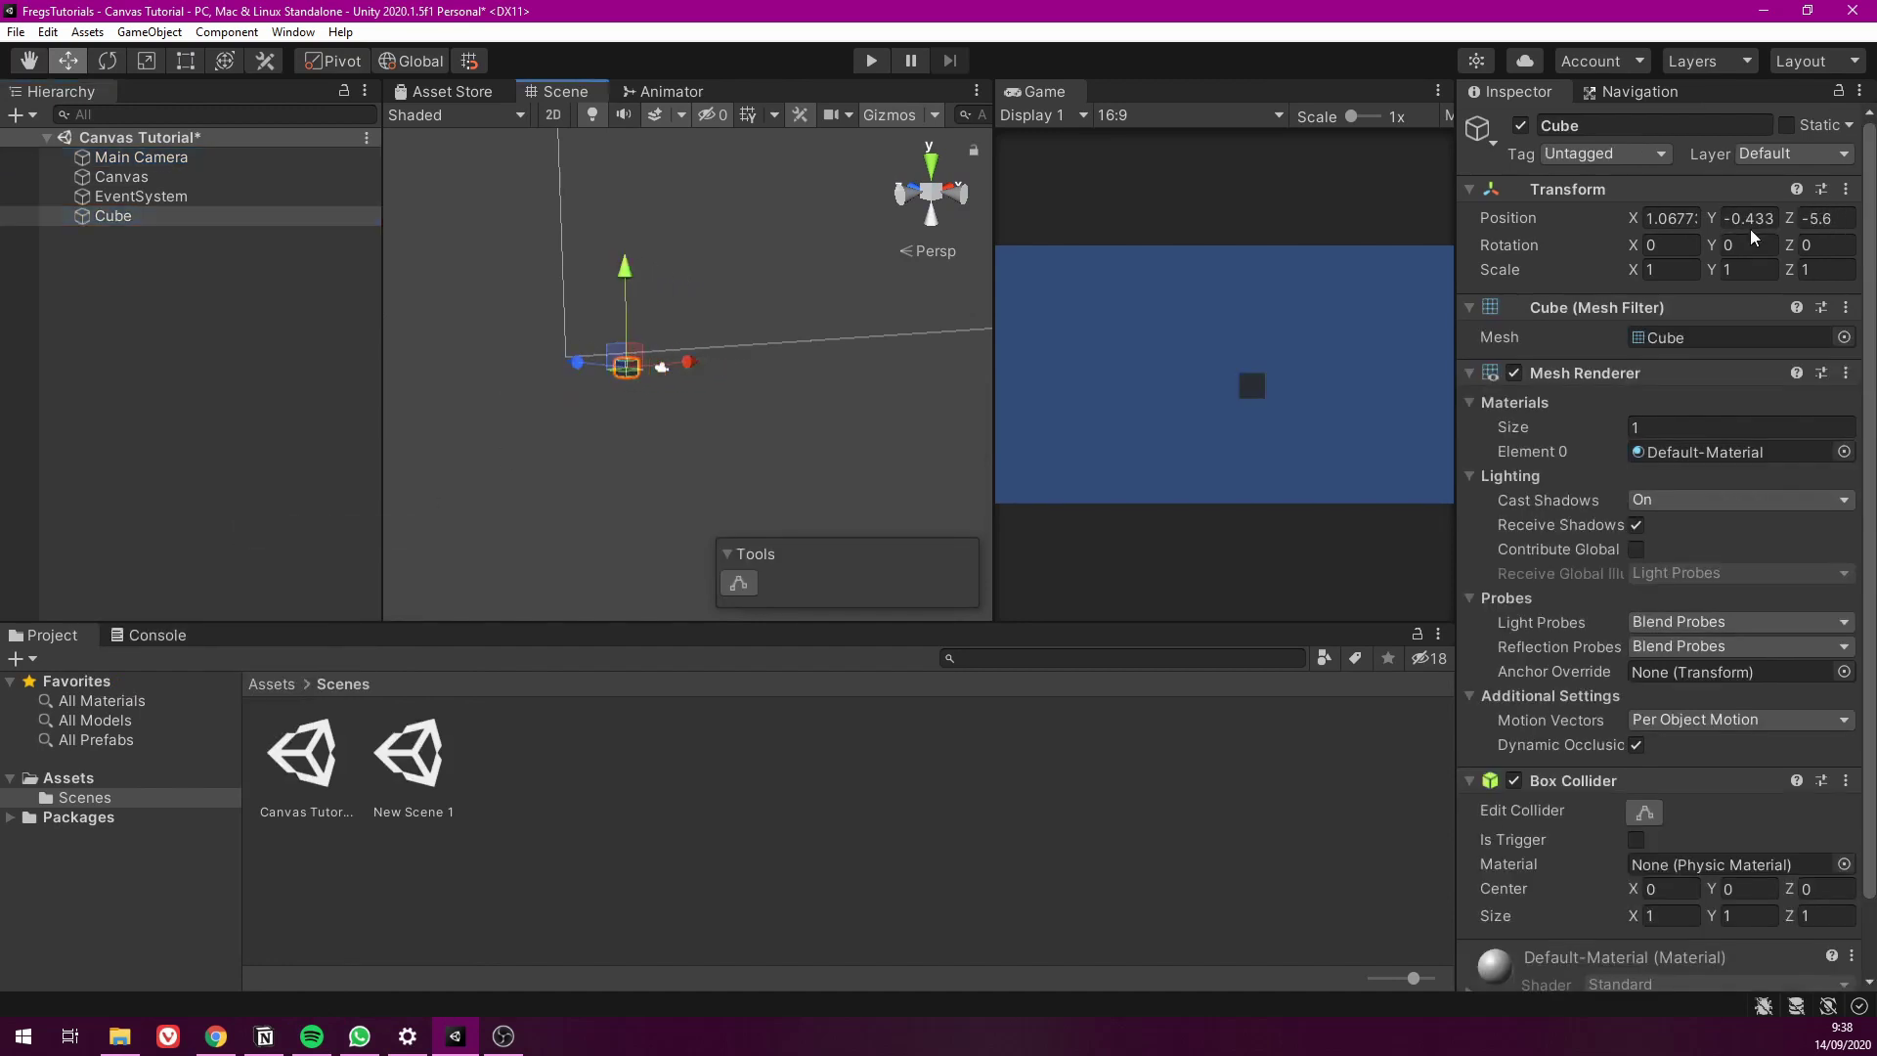
Set the Cube's position to X 0, Y 0, Z 1
{"action": "left_click", "coordinate": [1747, 219]}
{"action": "type", "text": "0"}
{"action": "left_click", "coordinate": [1671, 219]}
{"action": "type", "text": "0"}
{"action": "left_click", "coordinate": [1824, 219]}
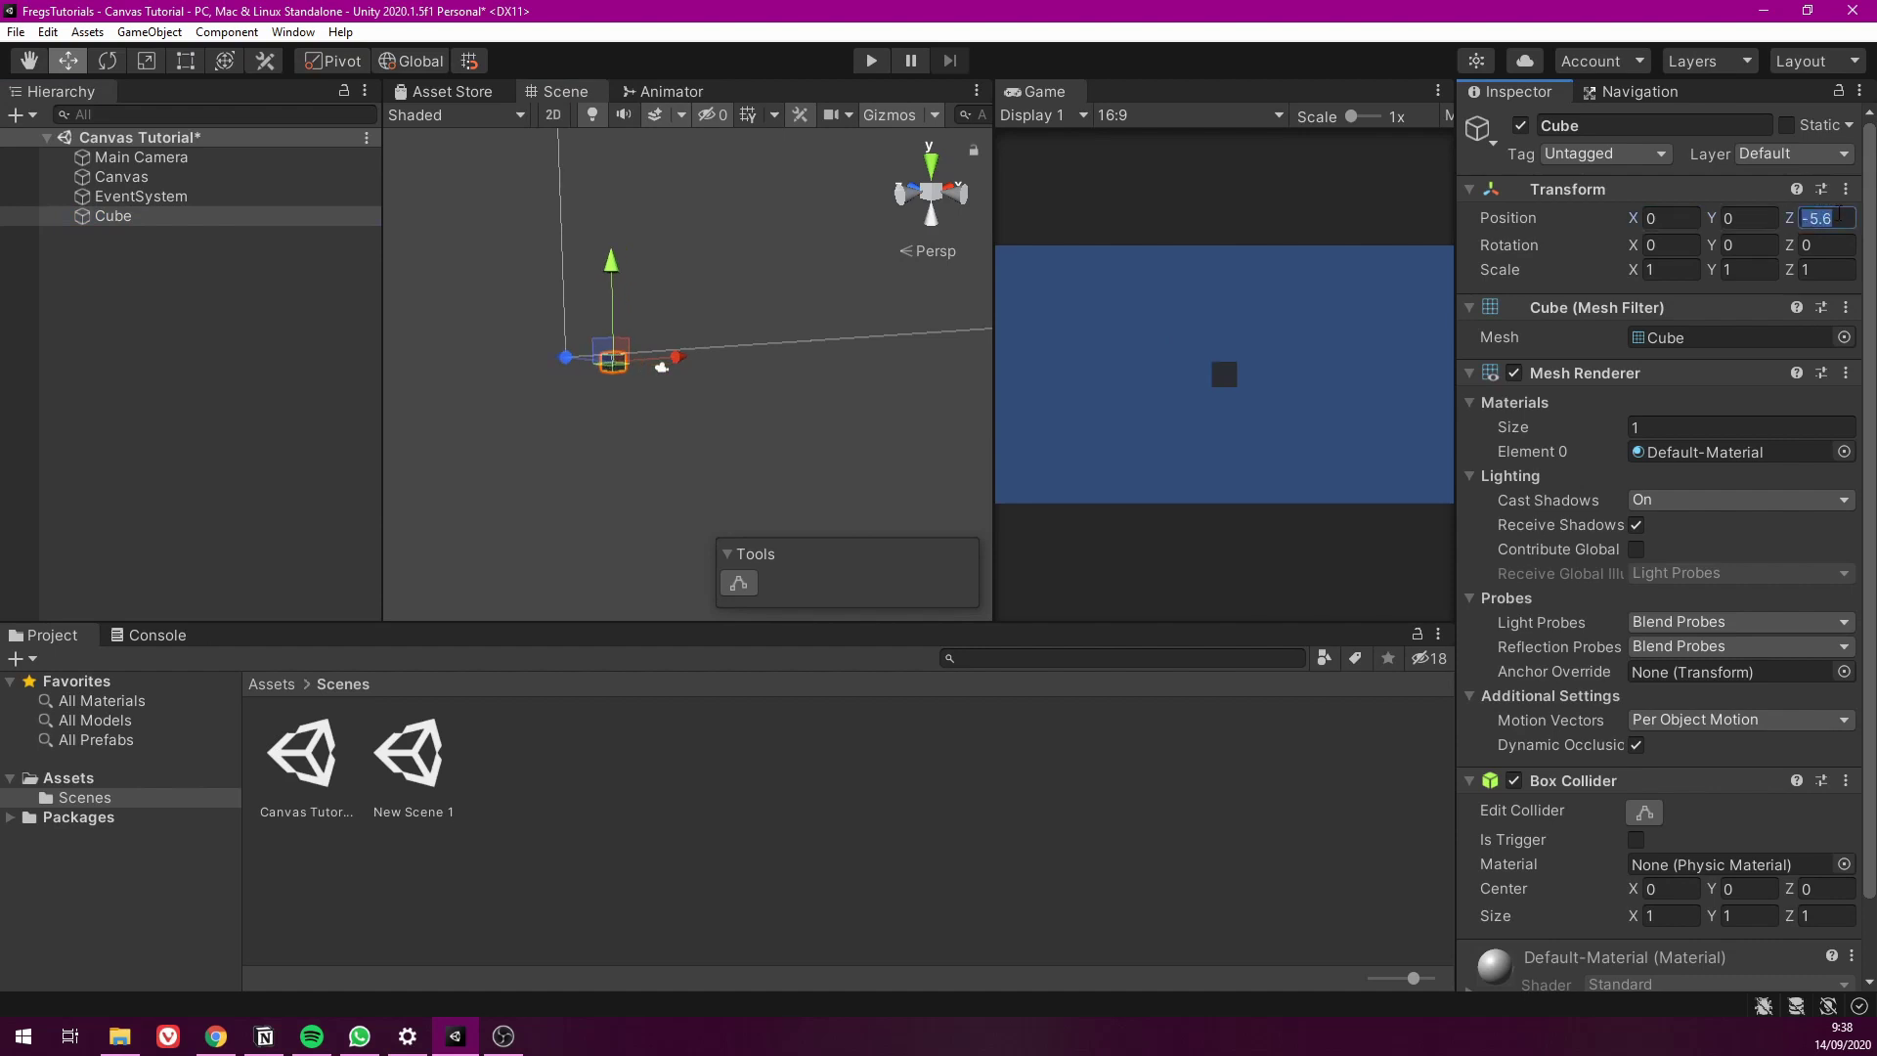
{"action": "type", "text": "1"}
{"action": "left_click", "coordinate": [1183, 388]}
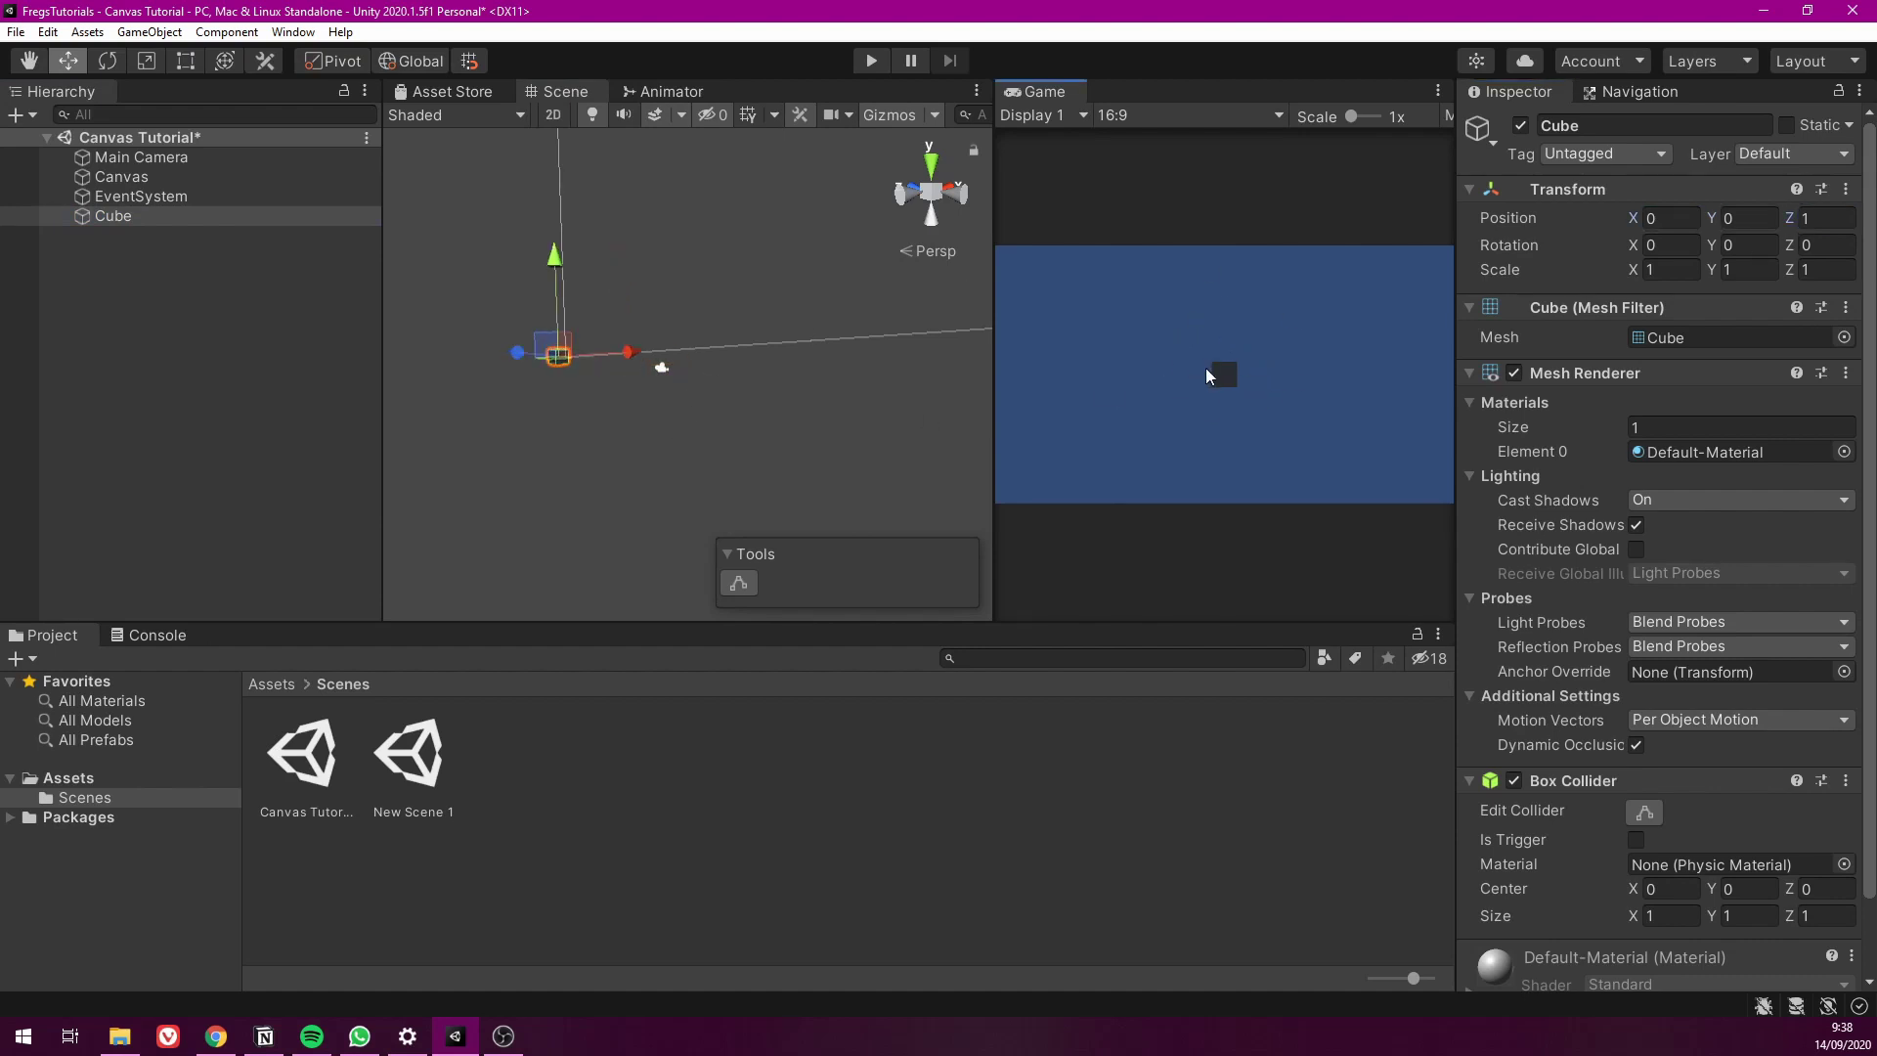
Frame the Canvas in the 2D scene view and add a UI Button as its child
{"action": "middle_click_drag", "start_coordinate": [660, 416], "coordinate": [690, 421]}
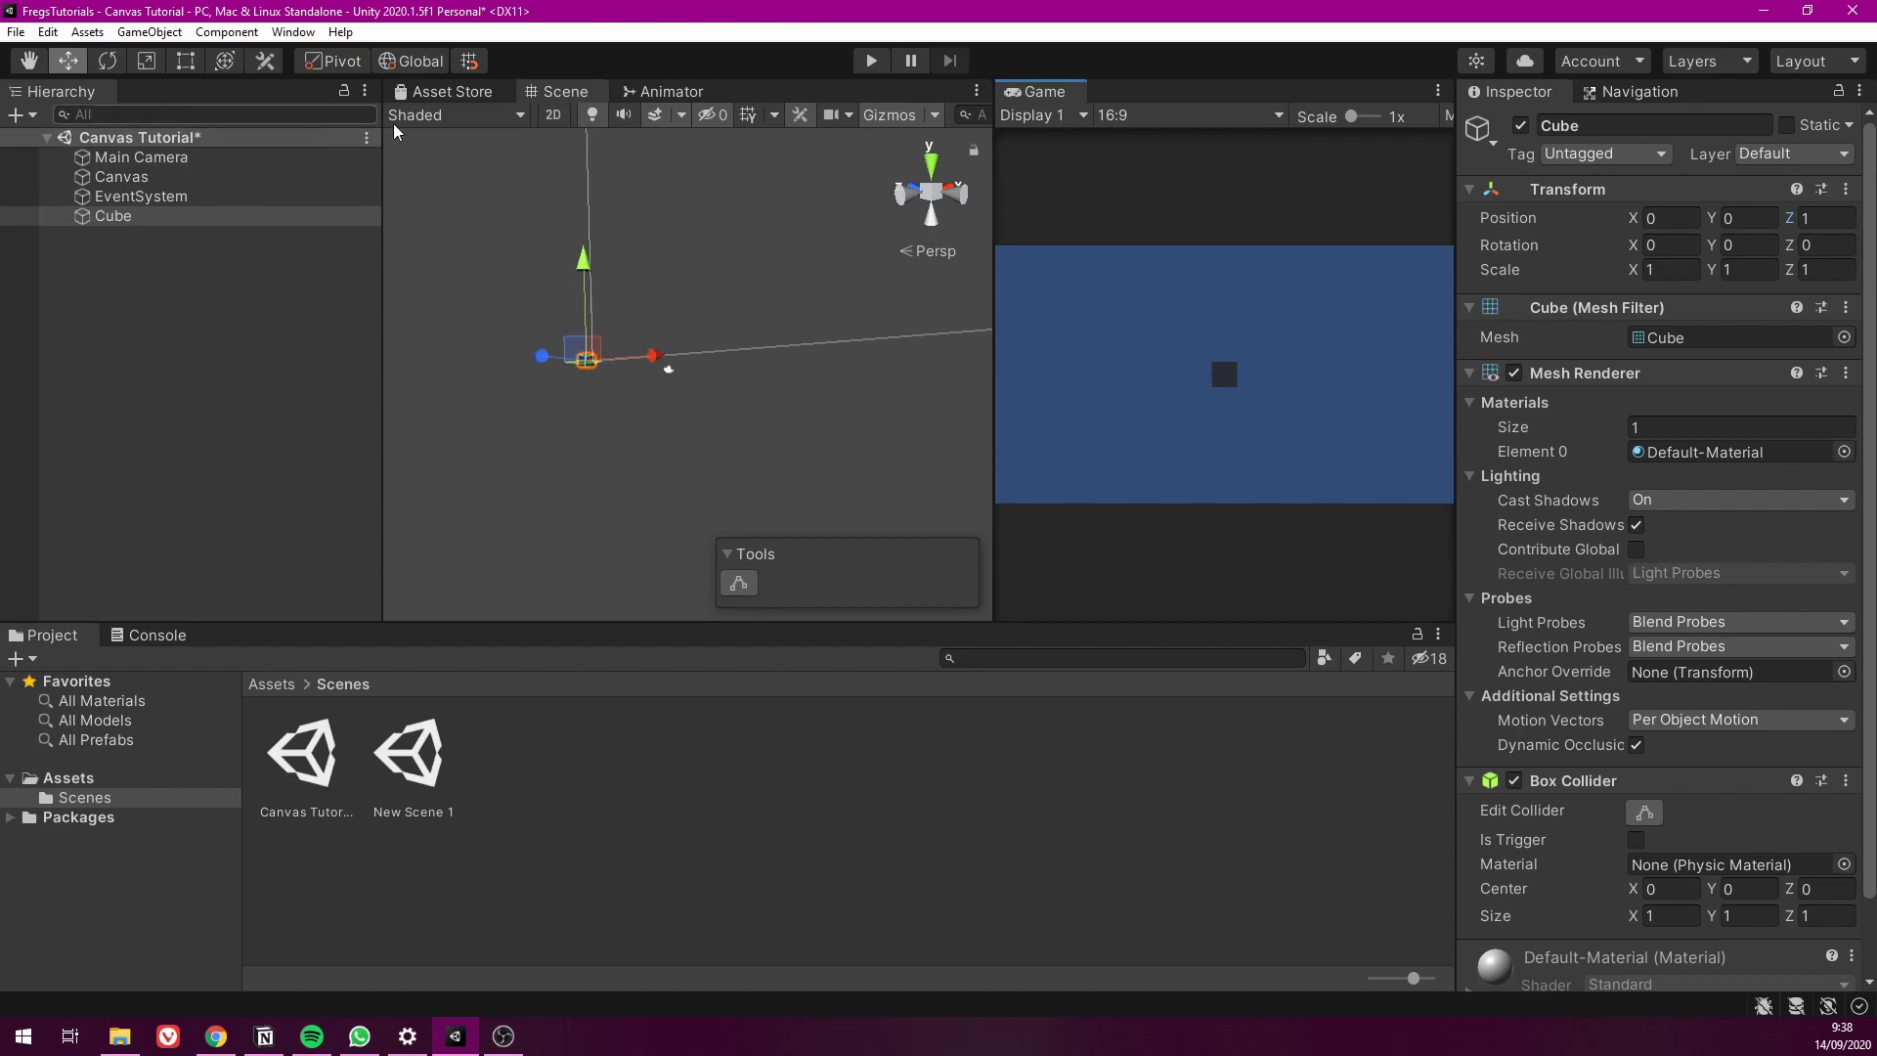
{"action": "left_click", "coordinate": [553, 114]}
{"action": "double_click", "coordinate": [147, 177]}
{"action": "key", "text": "t"}
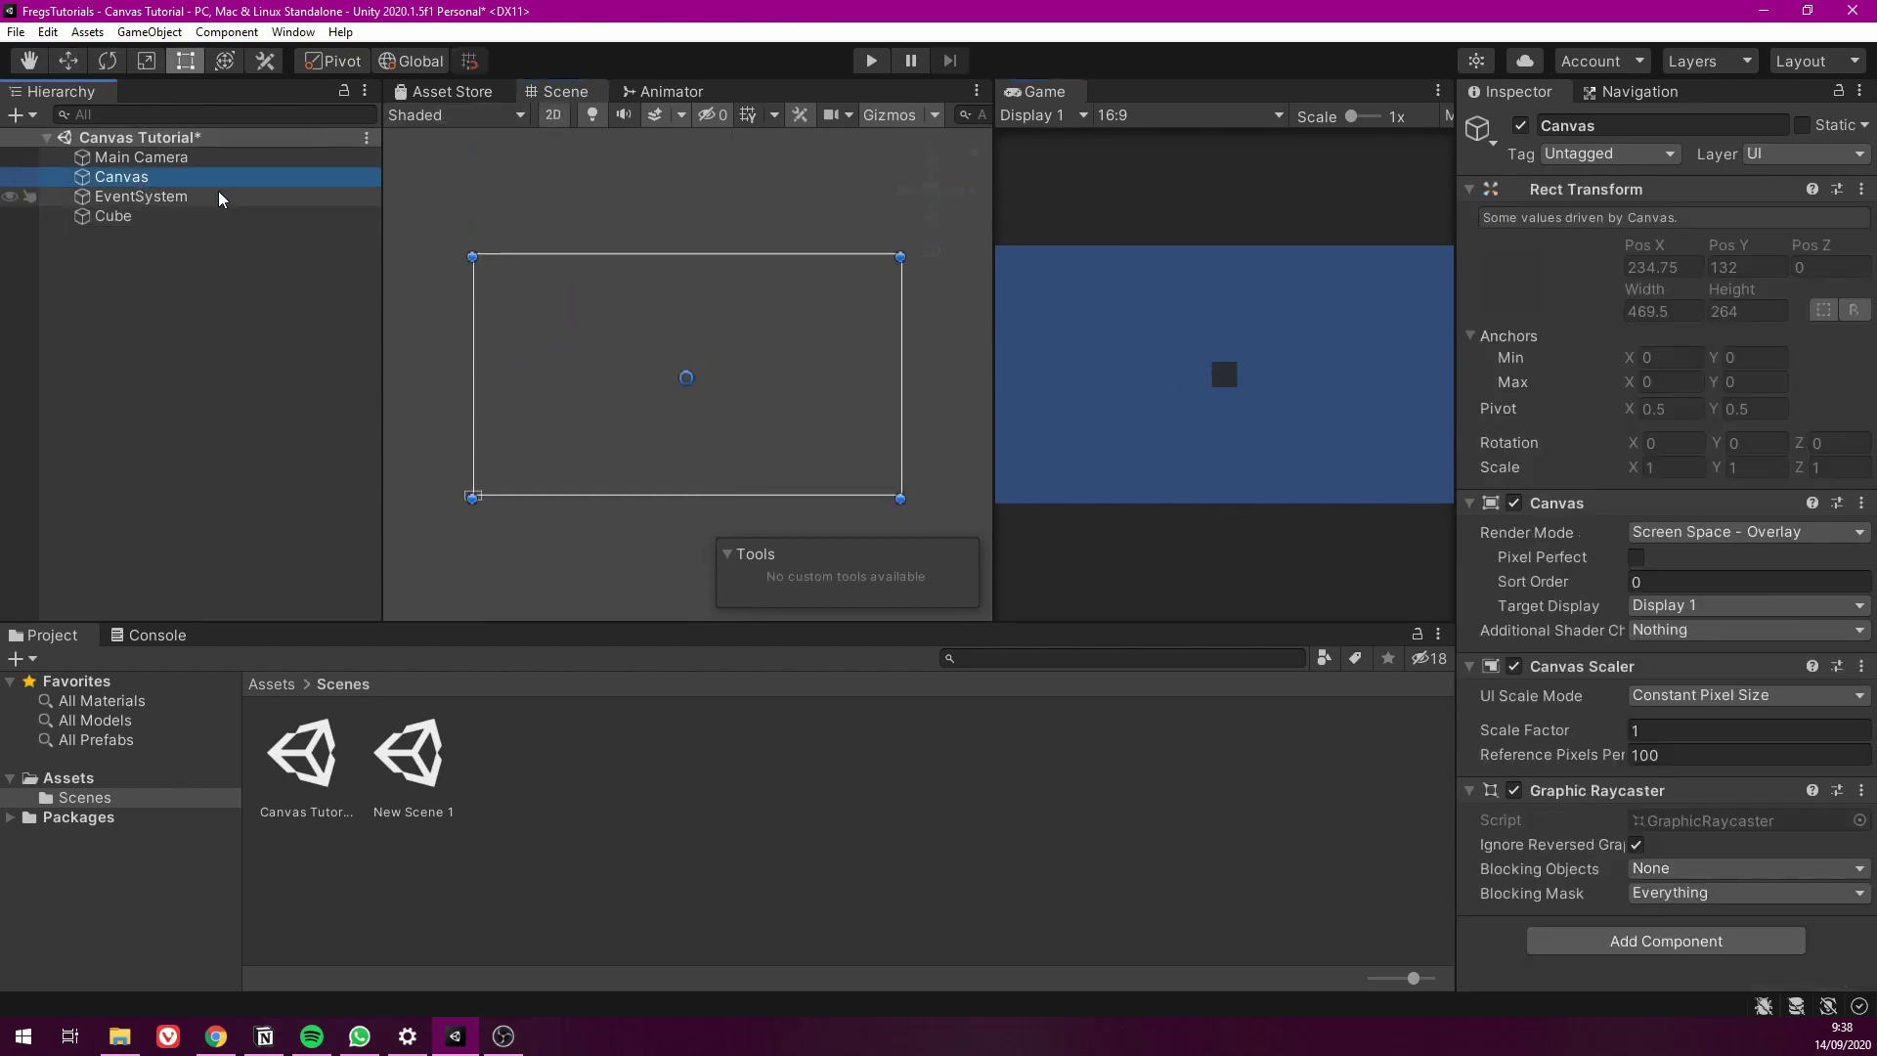
{"action": "right_click", "coordinate": [131, 182]}
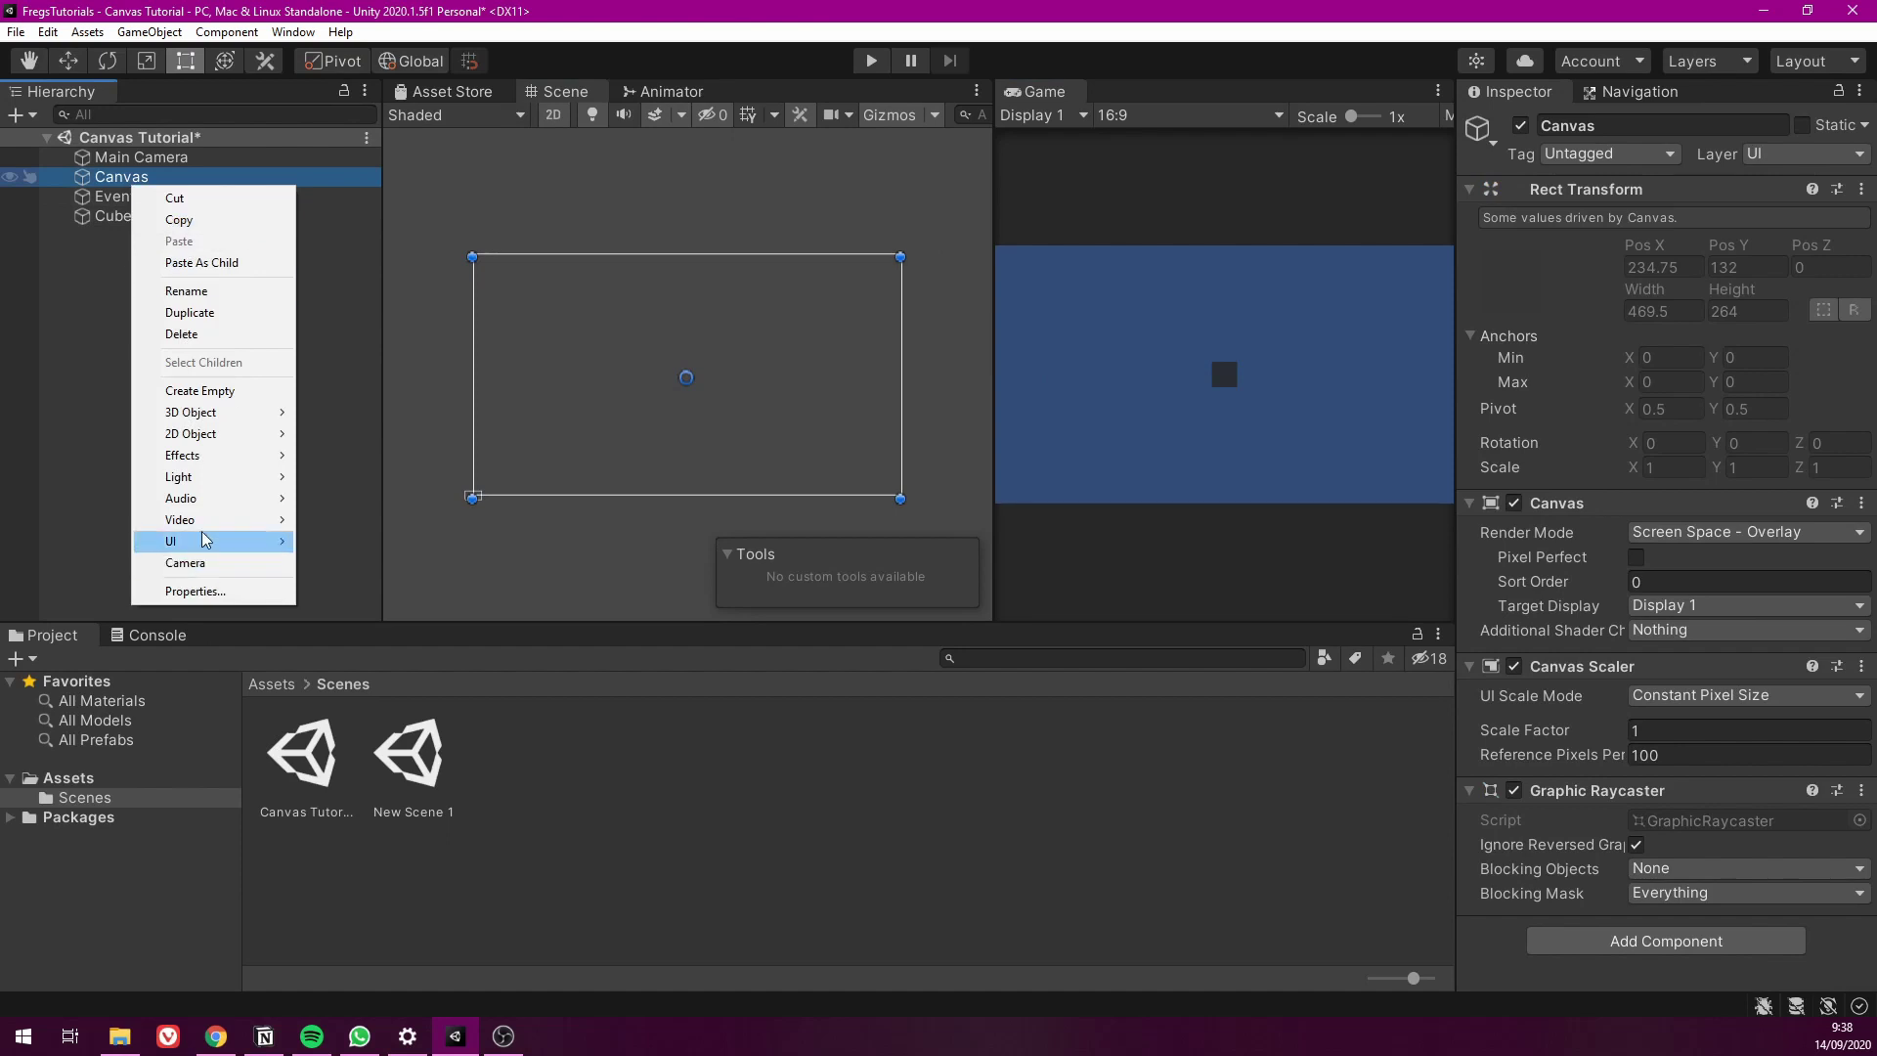
{"action": "mouse_move", "coordinate": [204, 539]}
{"action": "left_click", "coordinate": [354, 627]}
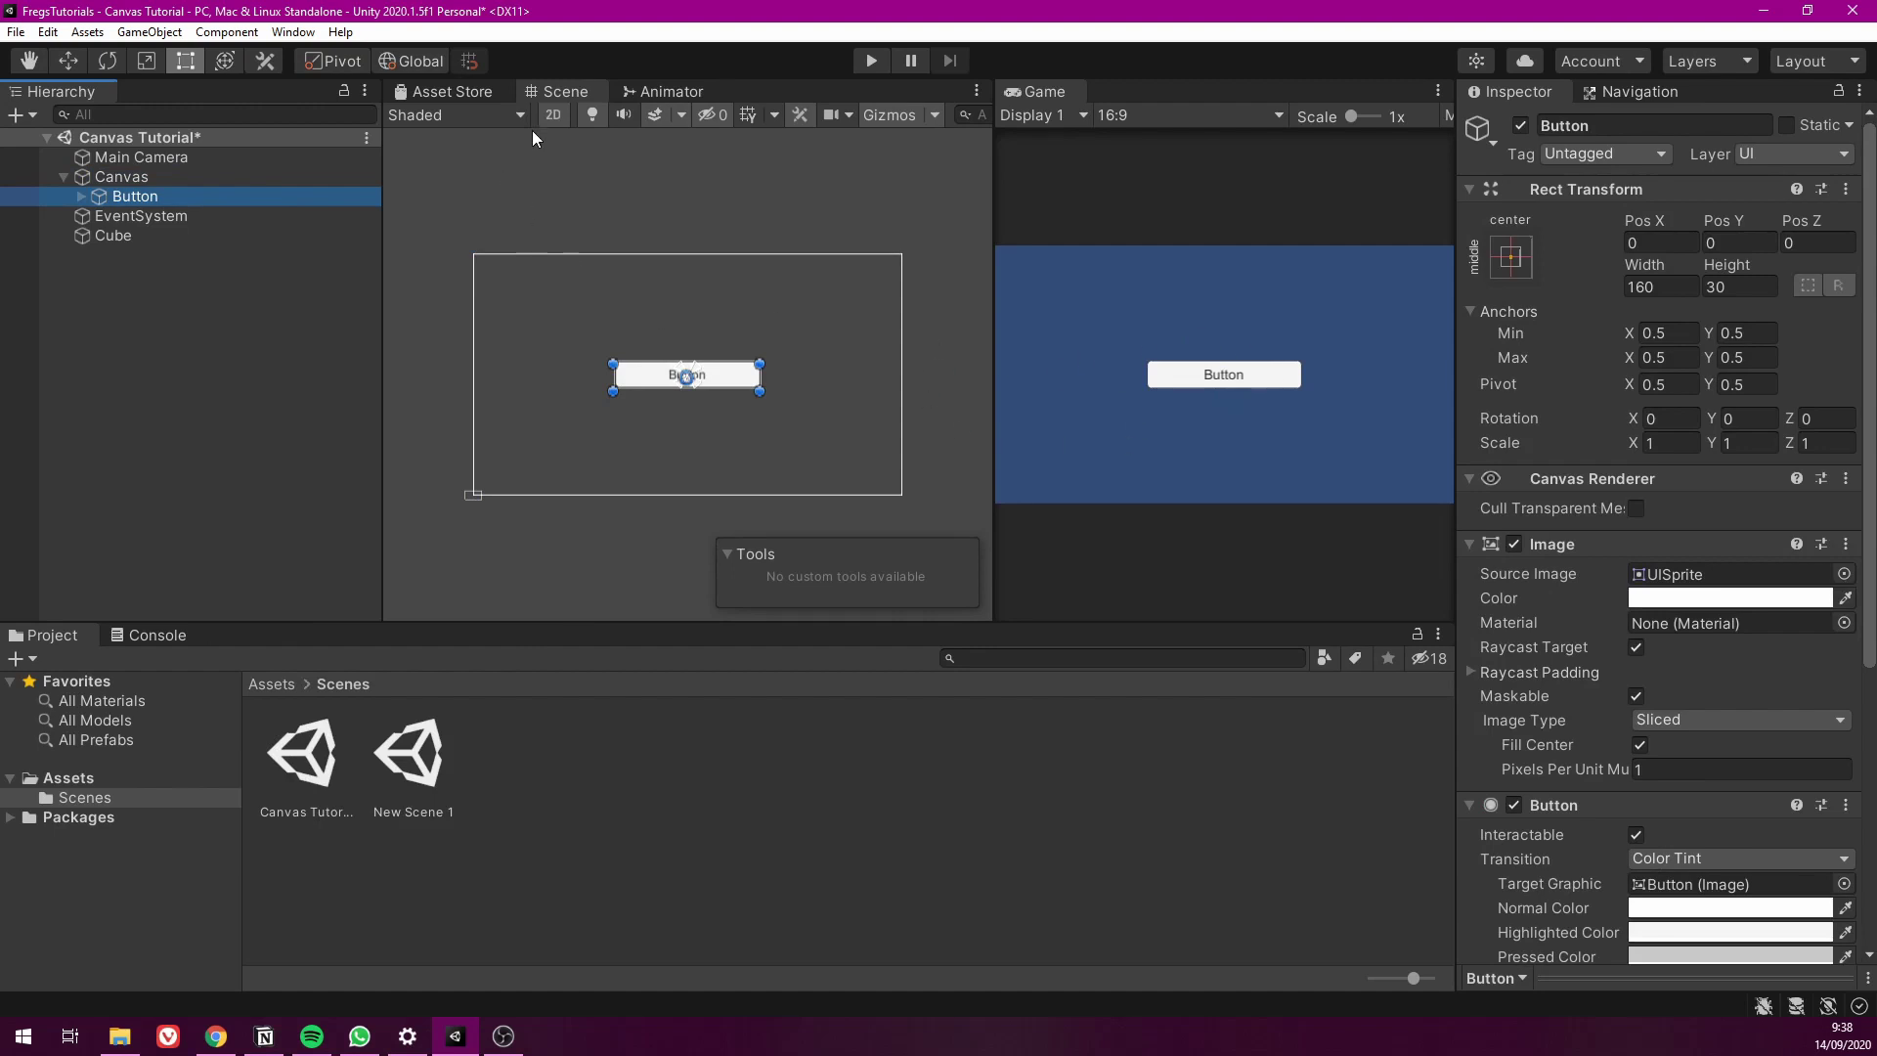
Examine in the 3D scene view how the Canvas and its Button are placed relative to the Cube and camera
{"action": "left_click", "coordinate": [553, 114]}
{"action": "left_click_drag", "start_coordinate": [673, 393], "coordinate": [842, 356], "text": "alt"}
{"action": "left_click", "coordinate": [127, 232]}
{"action": "key", "text": "f"}
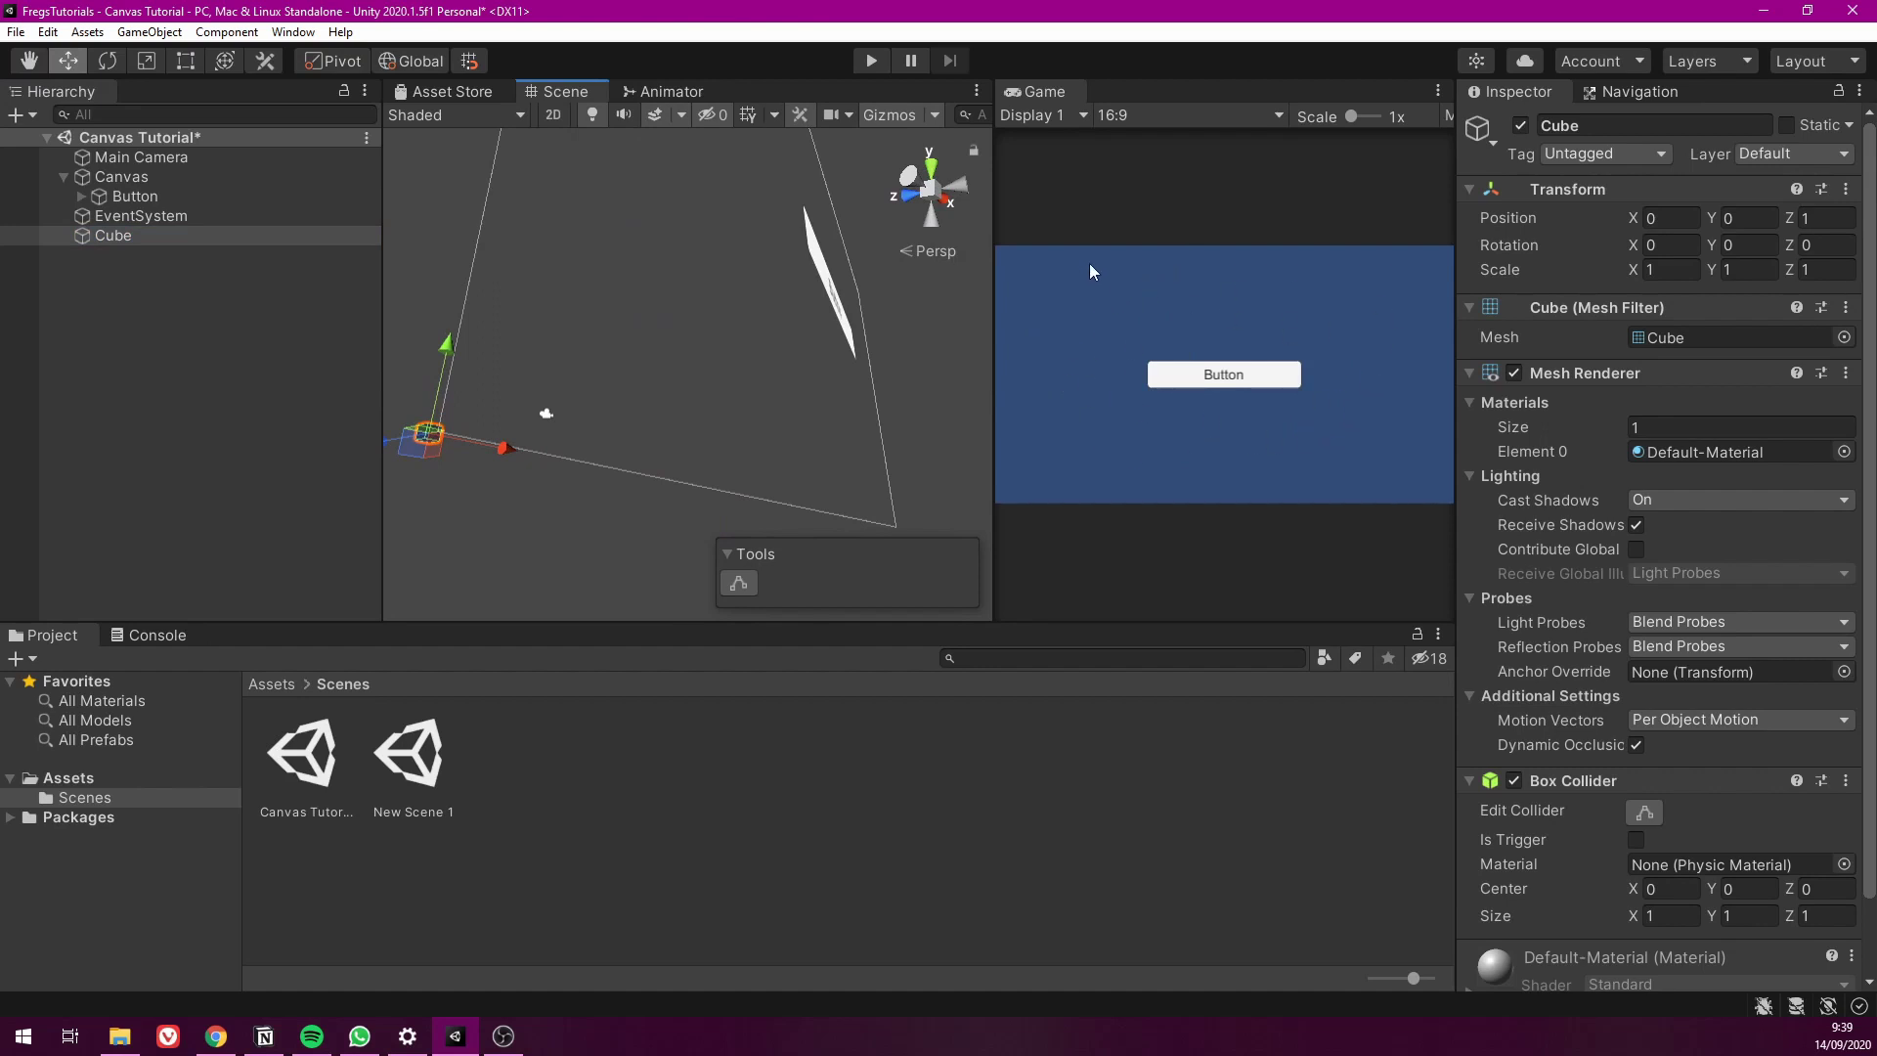
{"action": "left_click", "coordinate": [1114, 471]}
{"action": "left_click_drag", "start_coordinate": [948, 384], "coordinate": [657, 389], "text": "alt"}
{"action": "scroll", "coordinate": [657, 389], "scroll_direction": "down", "scroll_amount": 5}
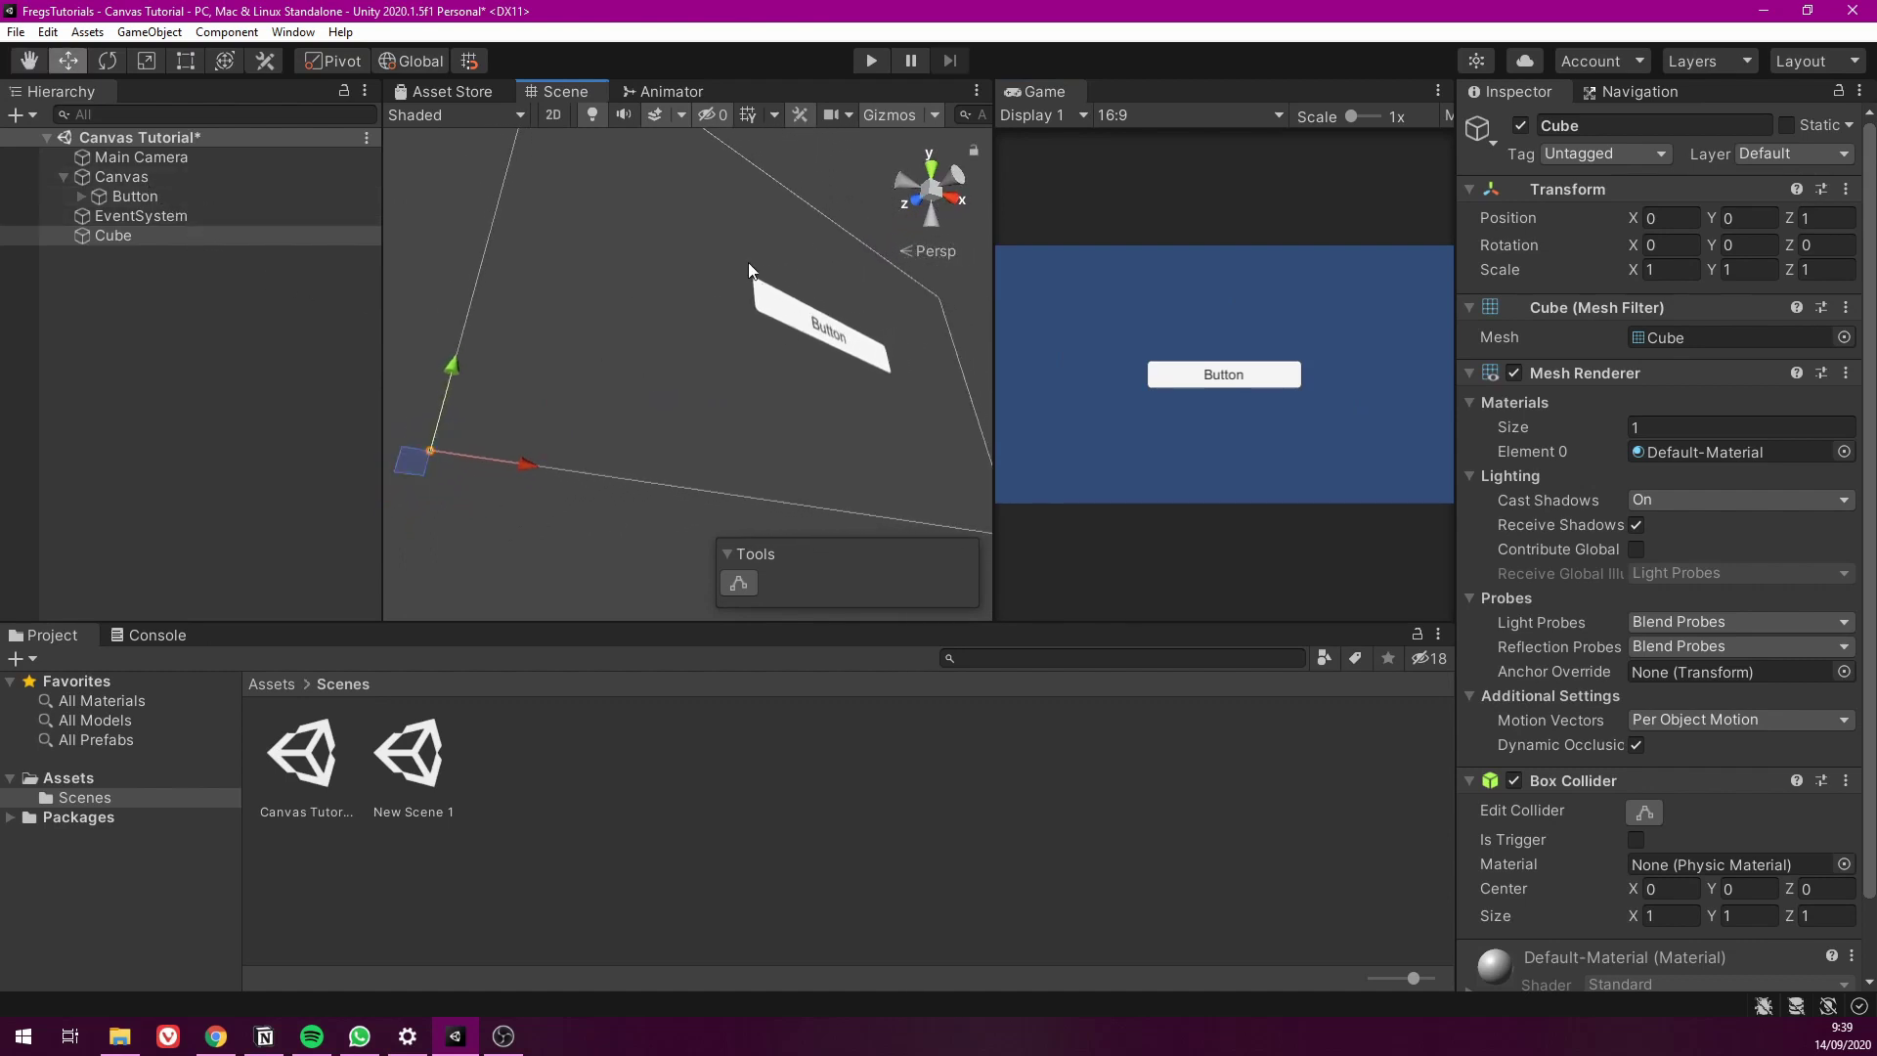
{"action": "left_click_drag", "start_coordinate": [606, 337], "coordinate": [547, 400], "text": "alt"}
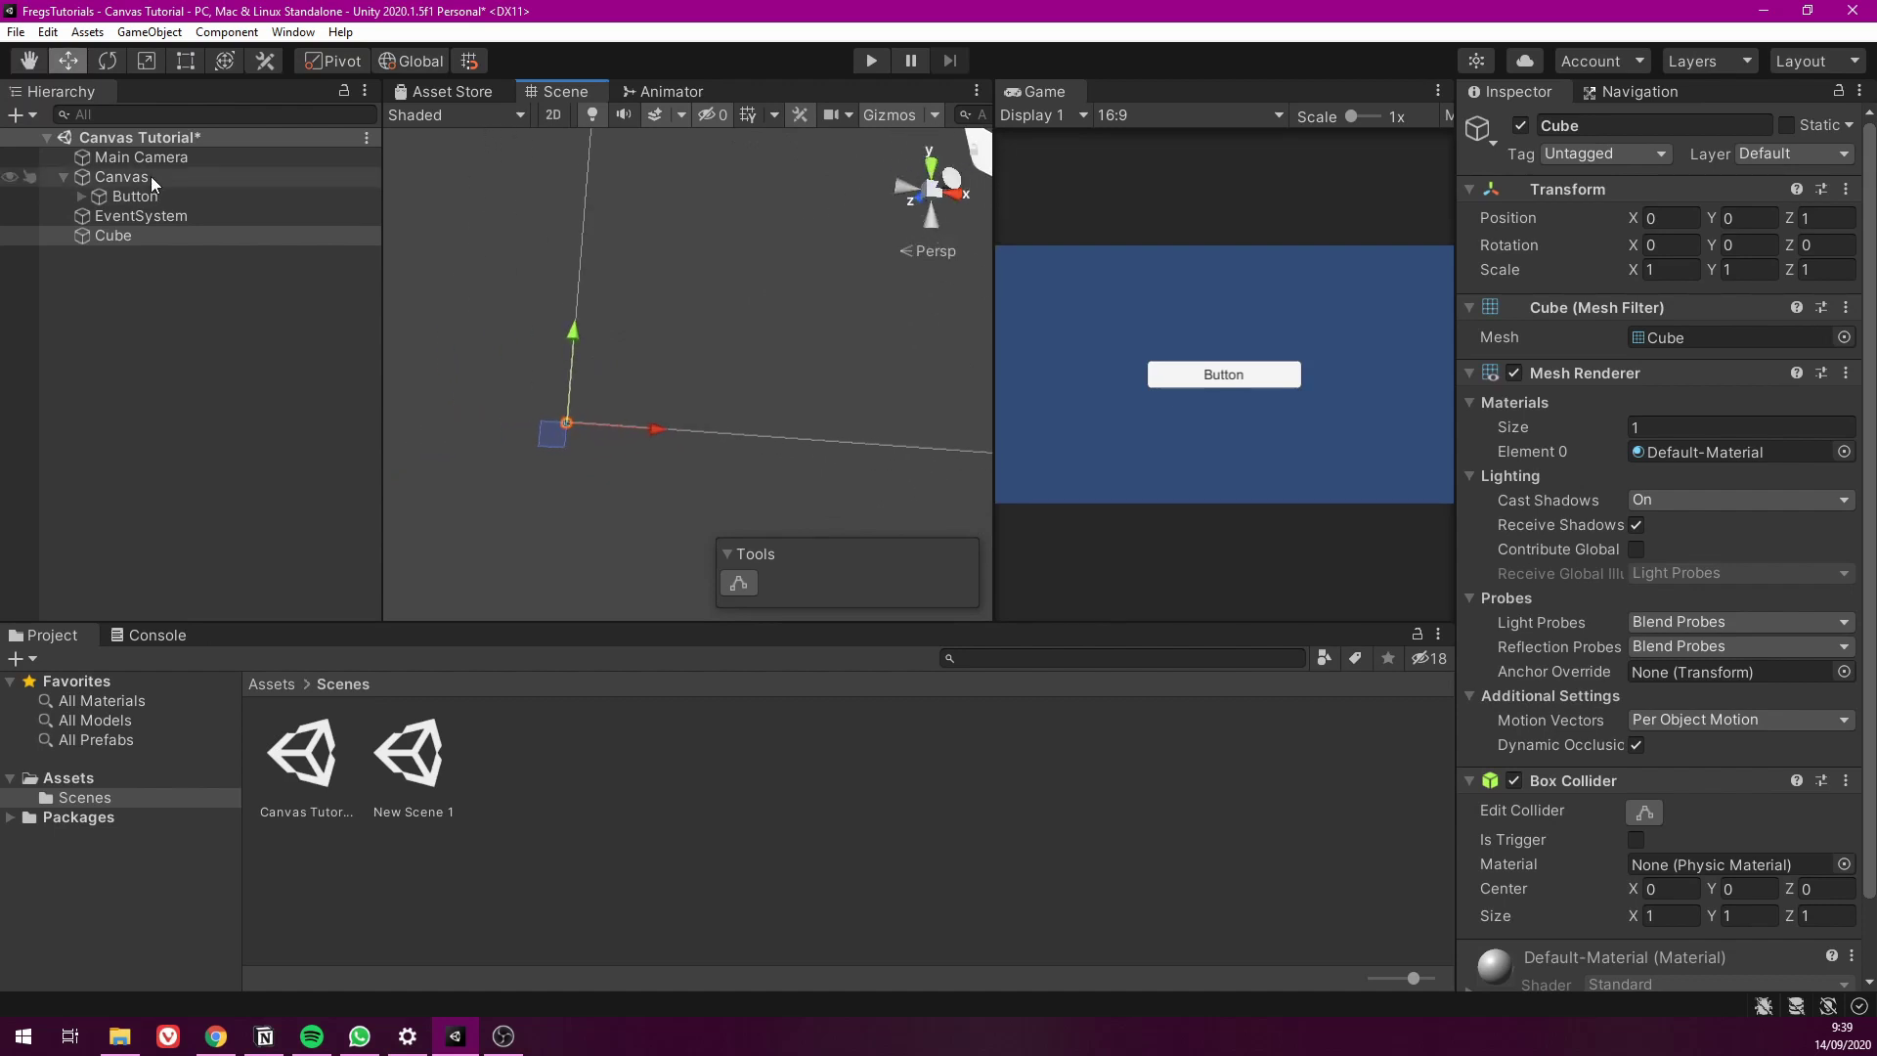
Set the Canvas's render mode to Screen Space - Camera
{"action": "left_click", "coordinate": [150, 176]}
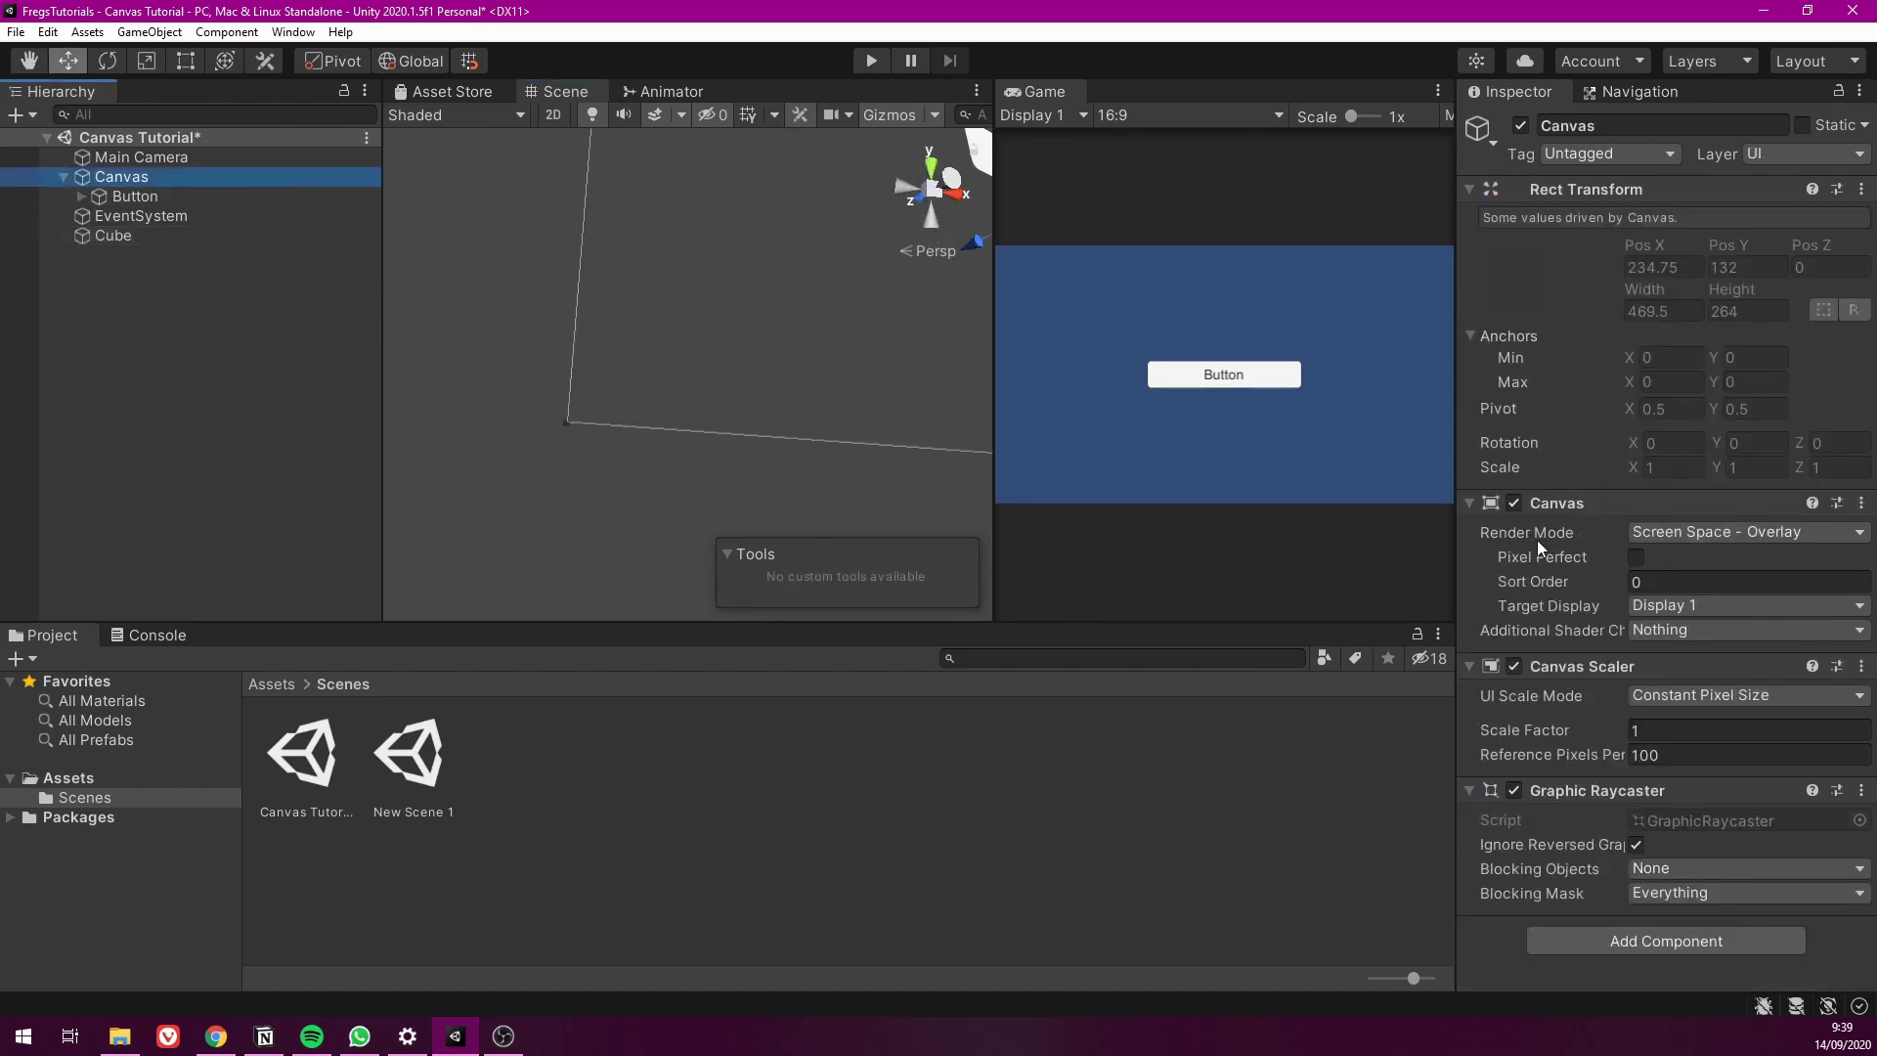
{"action": "left_click", "coordinate": [1663, 531]}
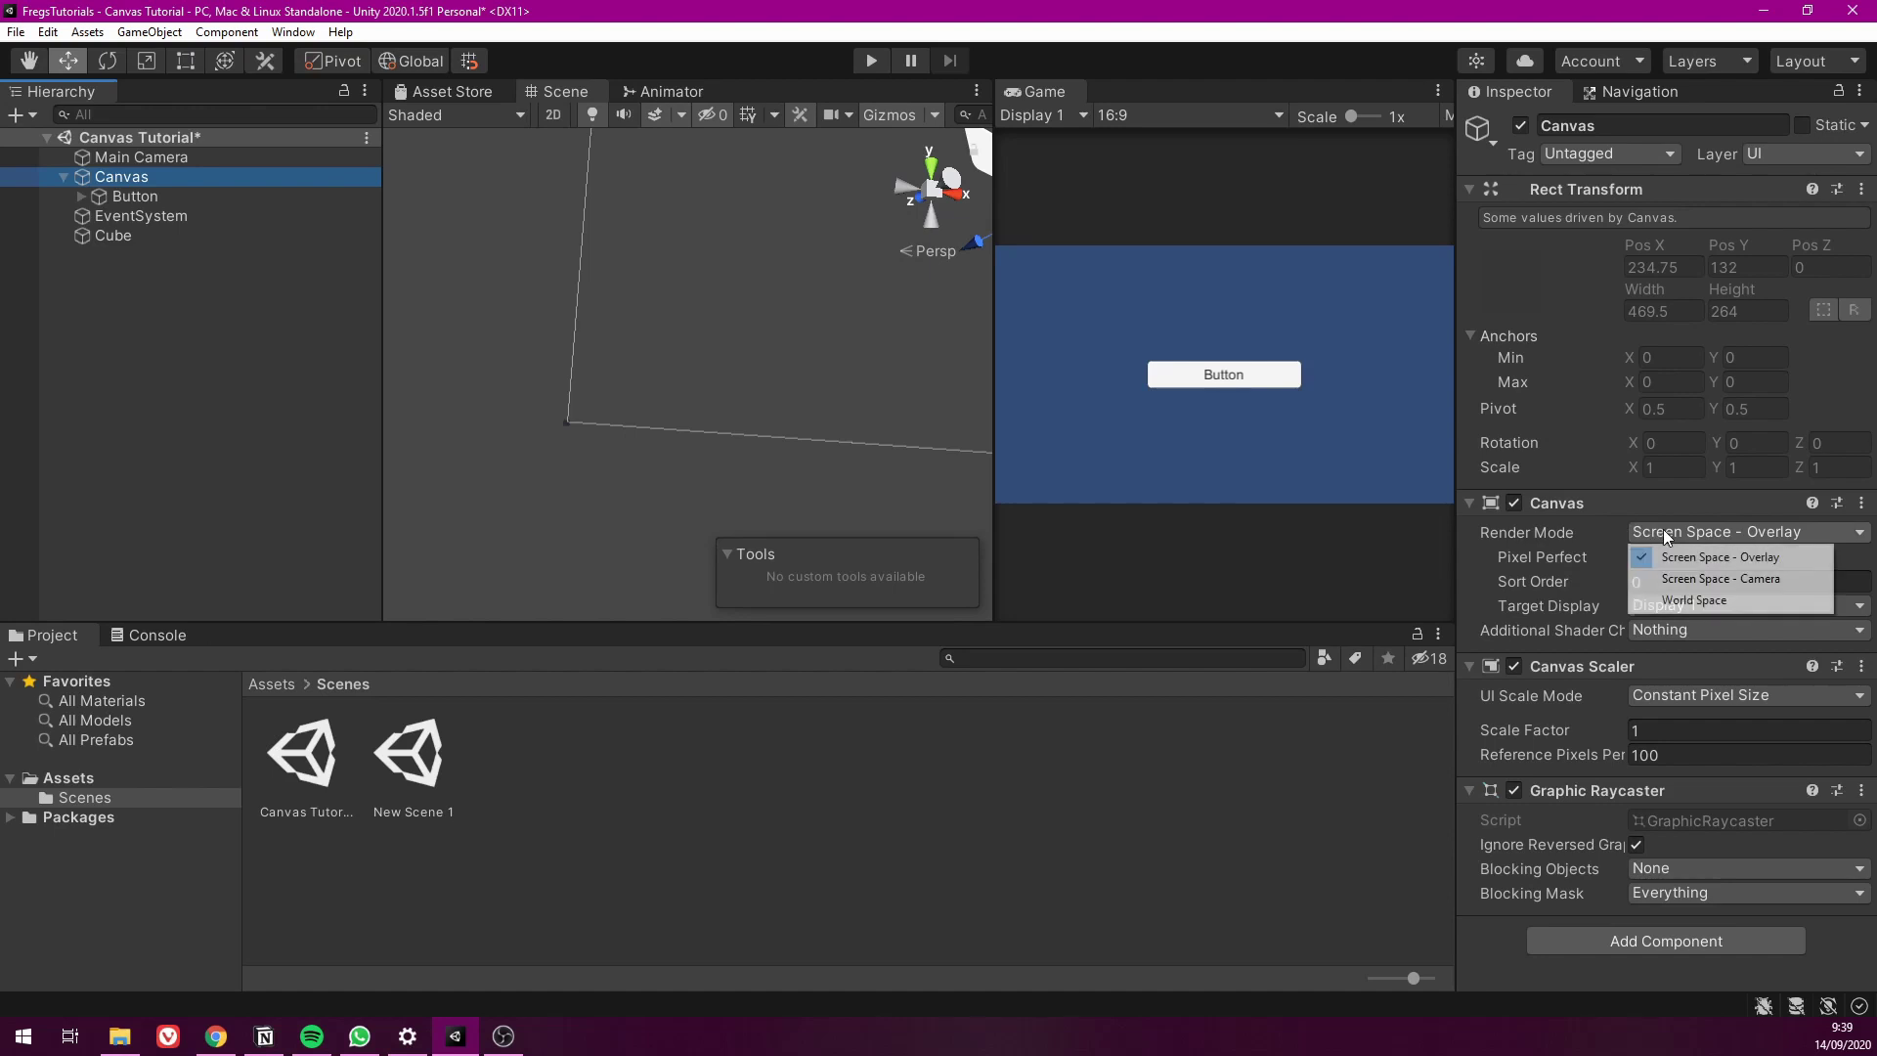
{"action": "left_click", "coordinate": [1691, 583]}
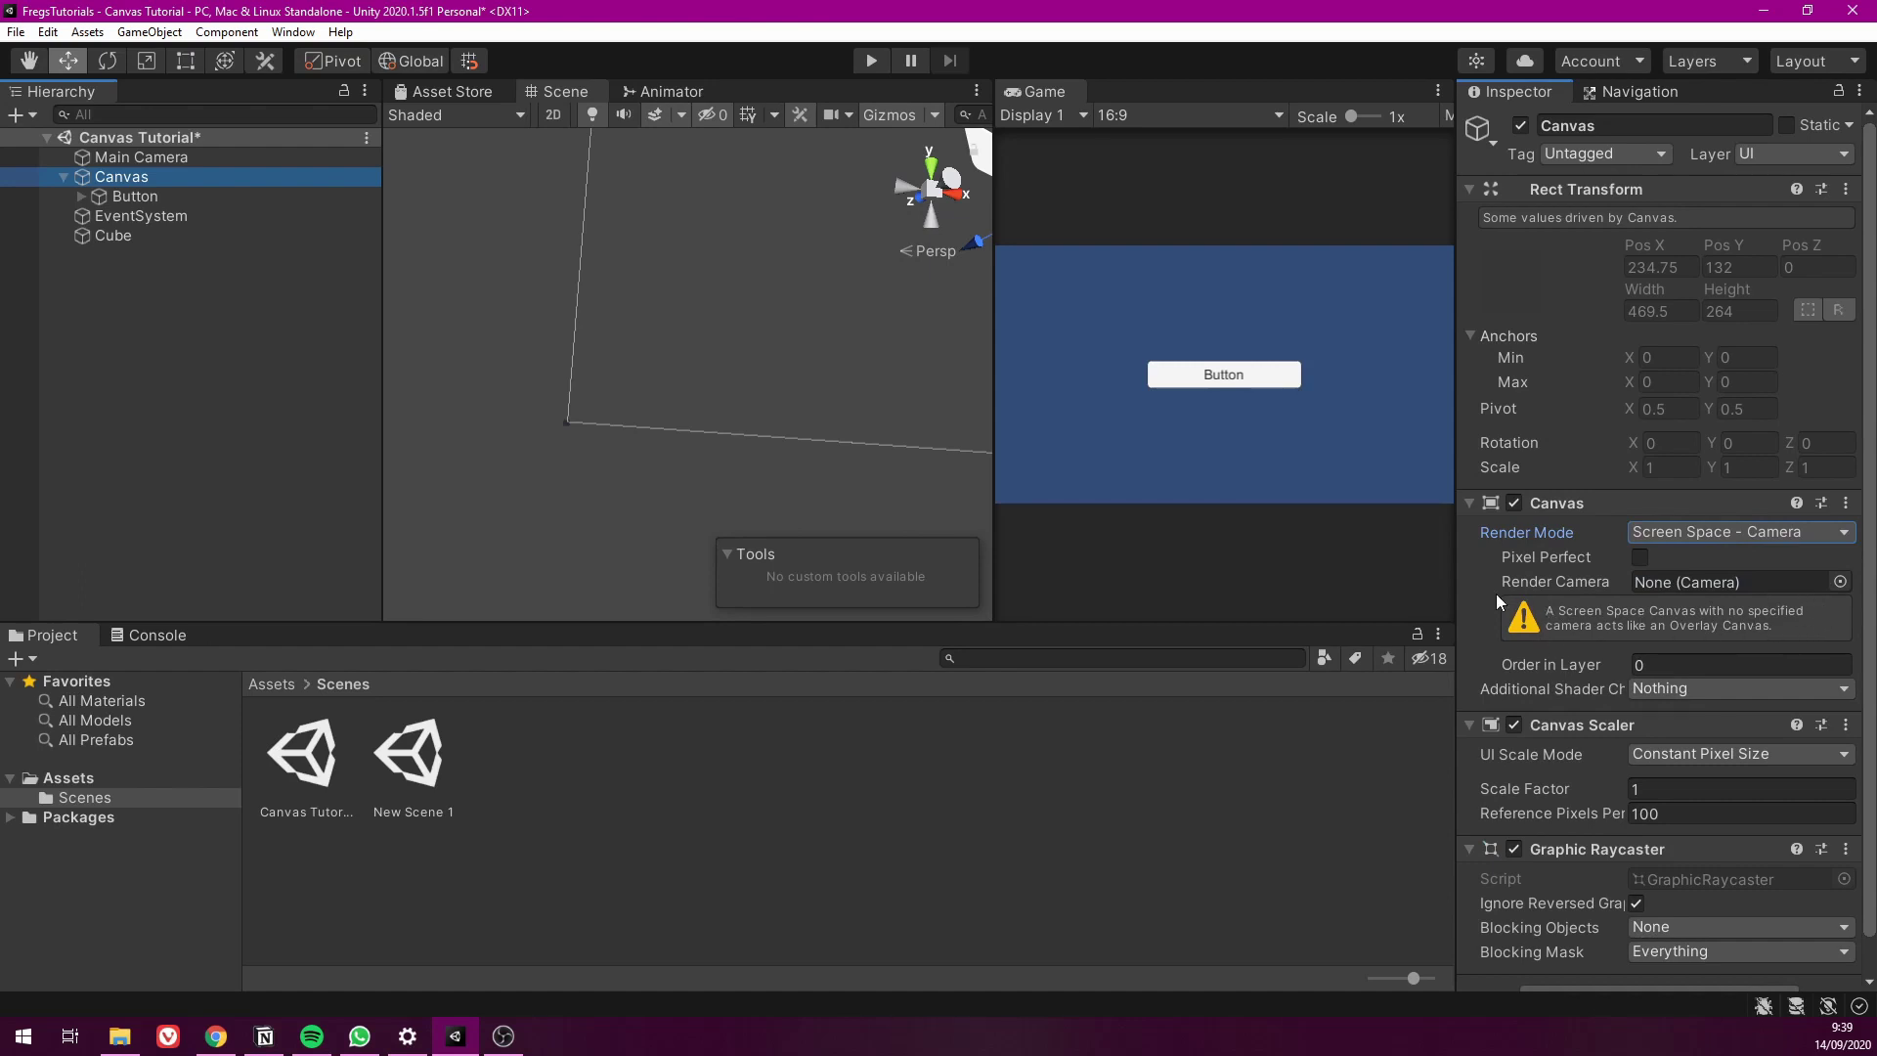
Assign the Main Camera as the Canvas's render camera
{"action": "left_click_drag", "start_coordinate": [831, 352], "coordinate": [914, 348], "text": "alt"}
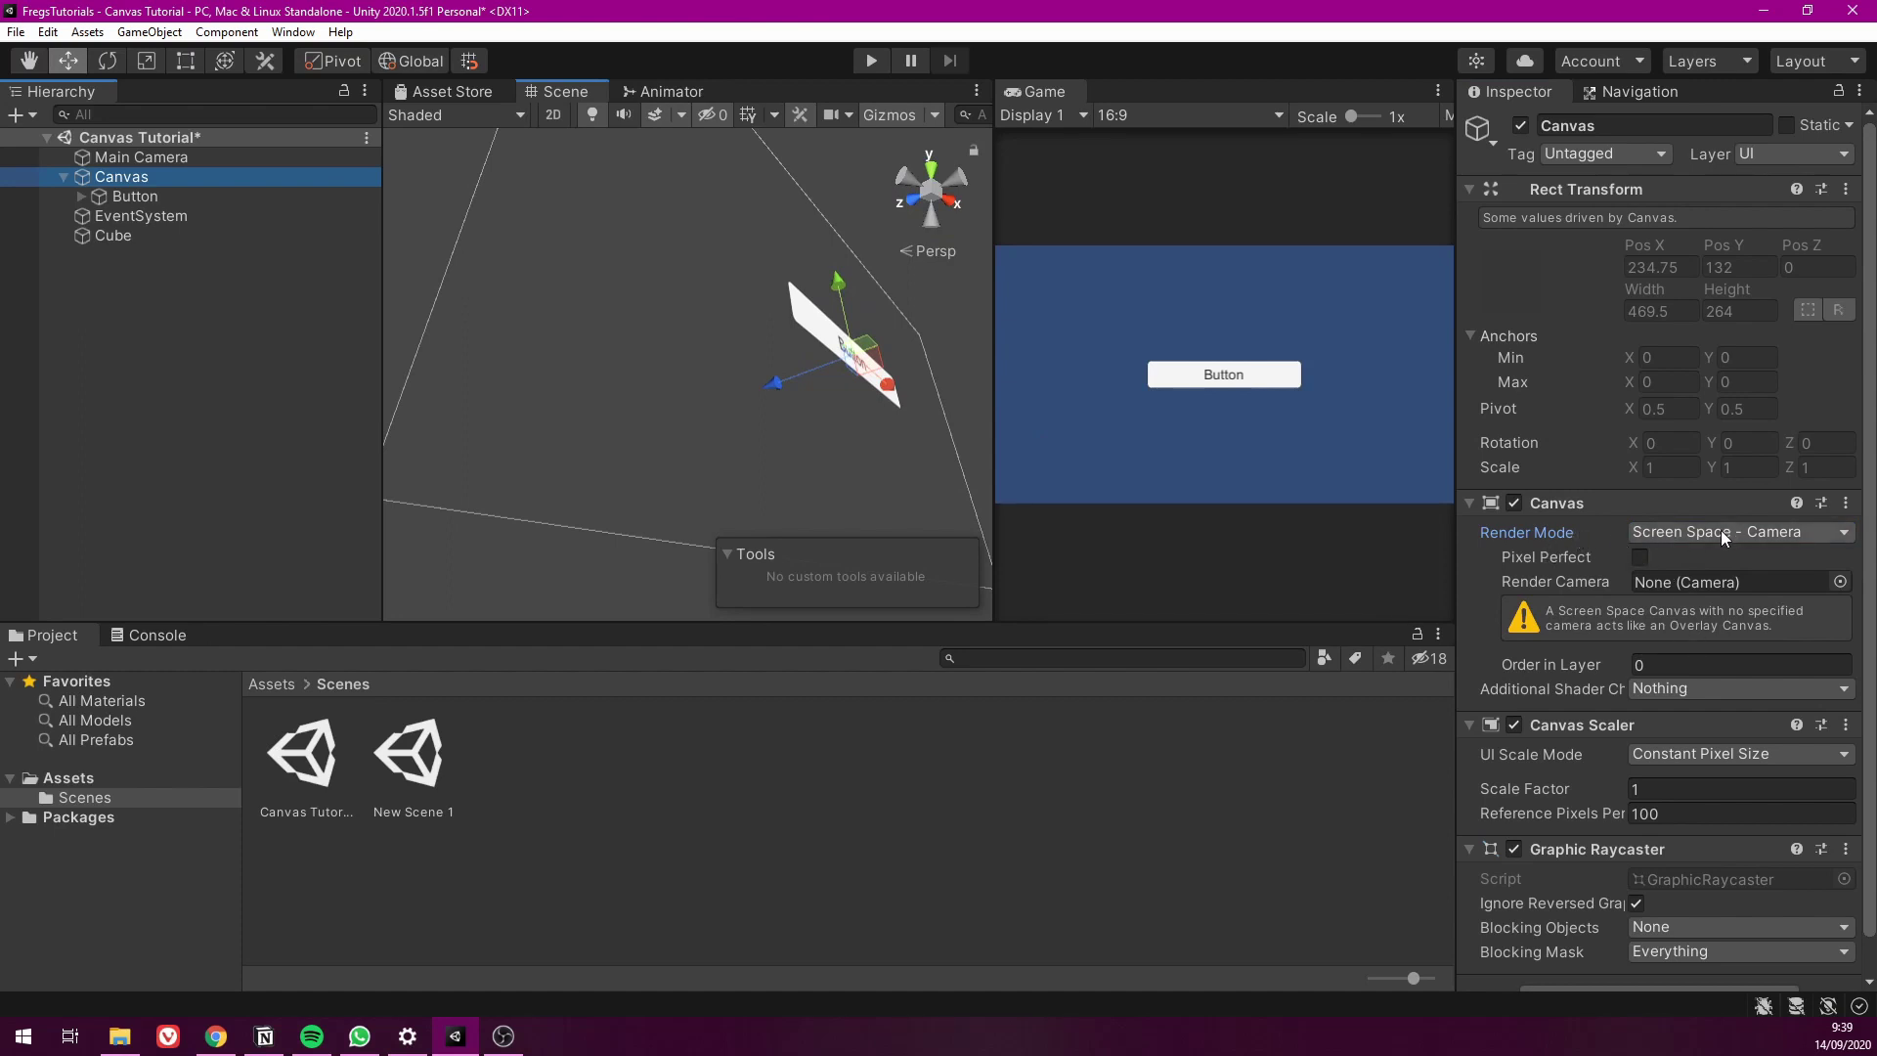
{"action": "scroll", "coordinate": [777, 408], "scroll_direction": "down", "scroll_amount": 2}
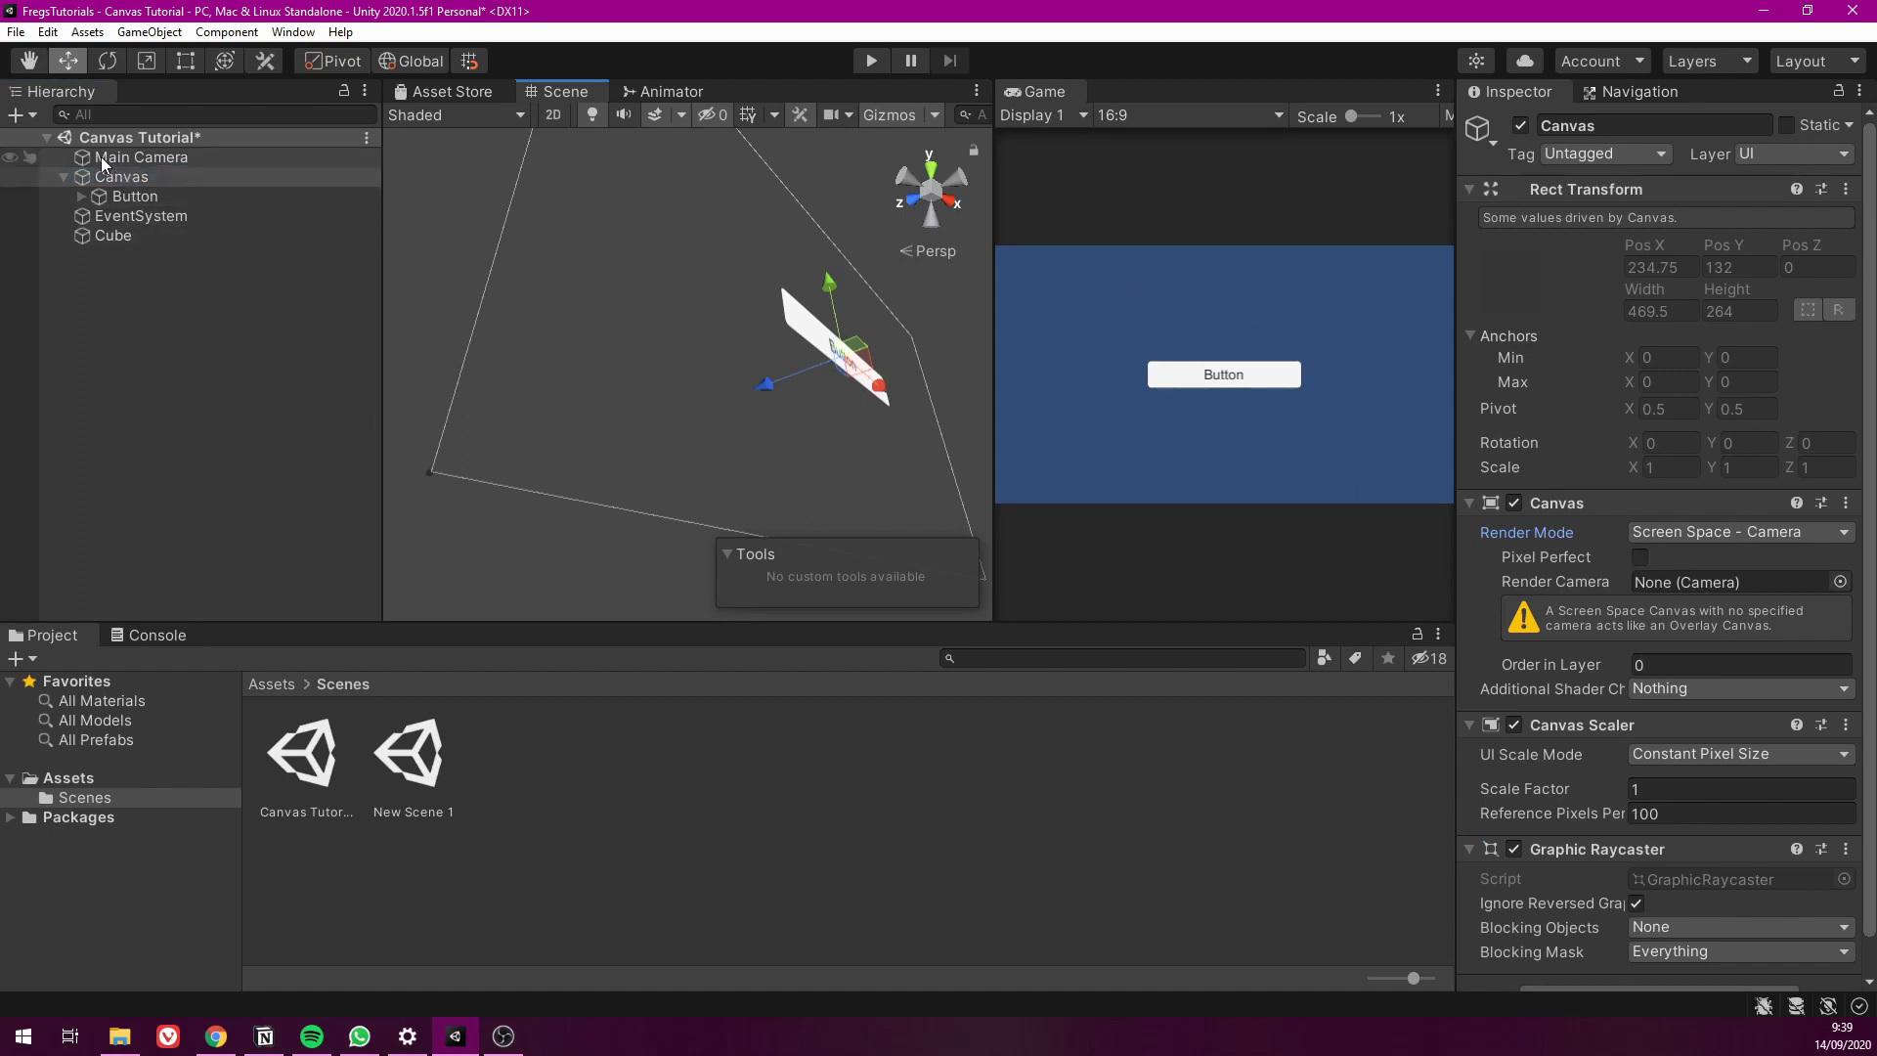
{"action": "left_click_drag", "start_coordinate": [96, 159], "coordinate": [1693, 585]}
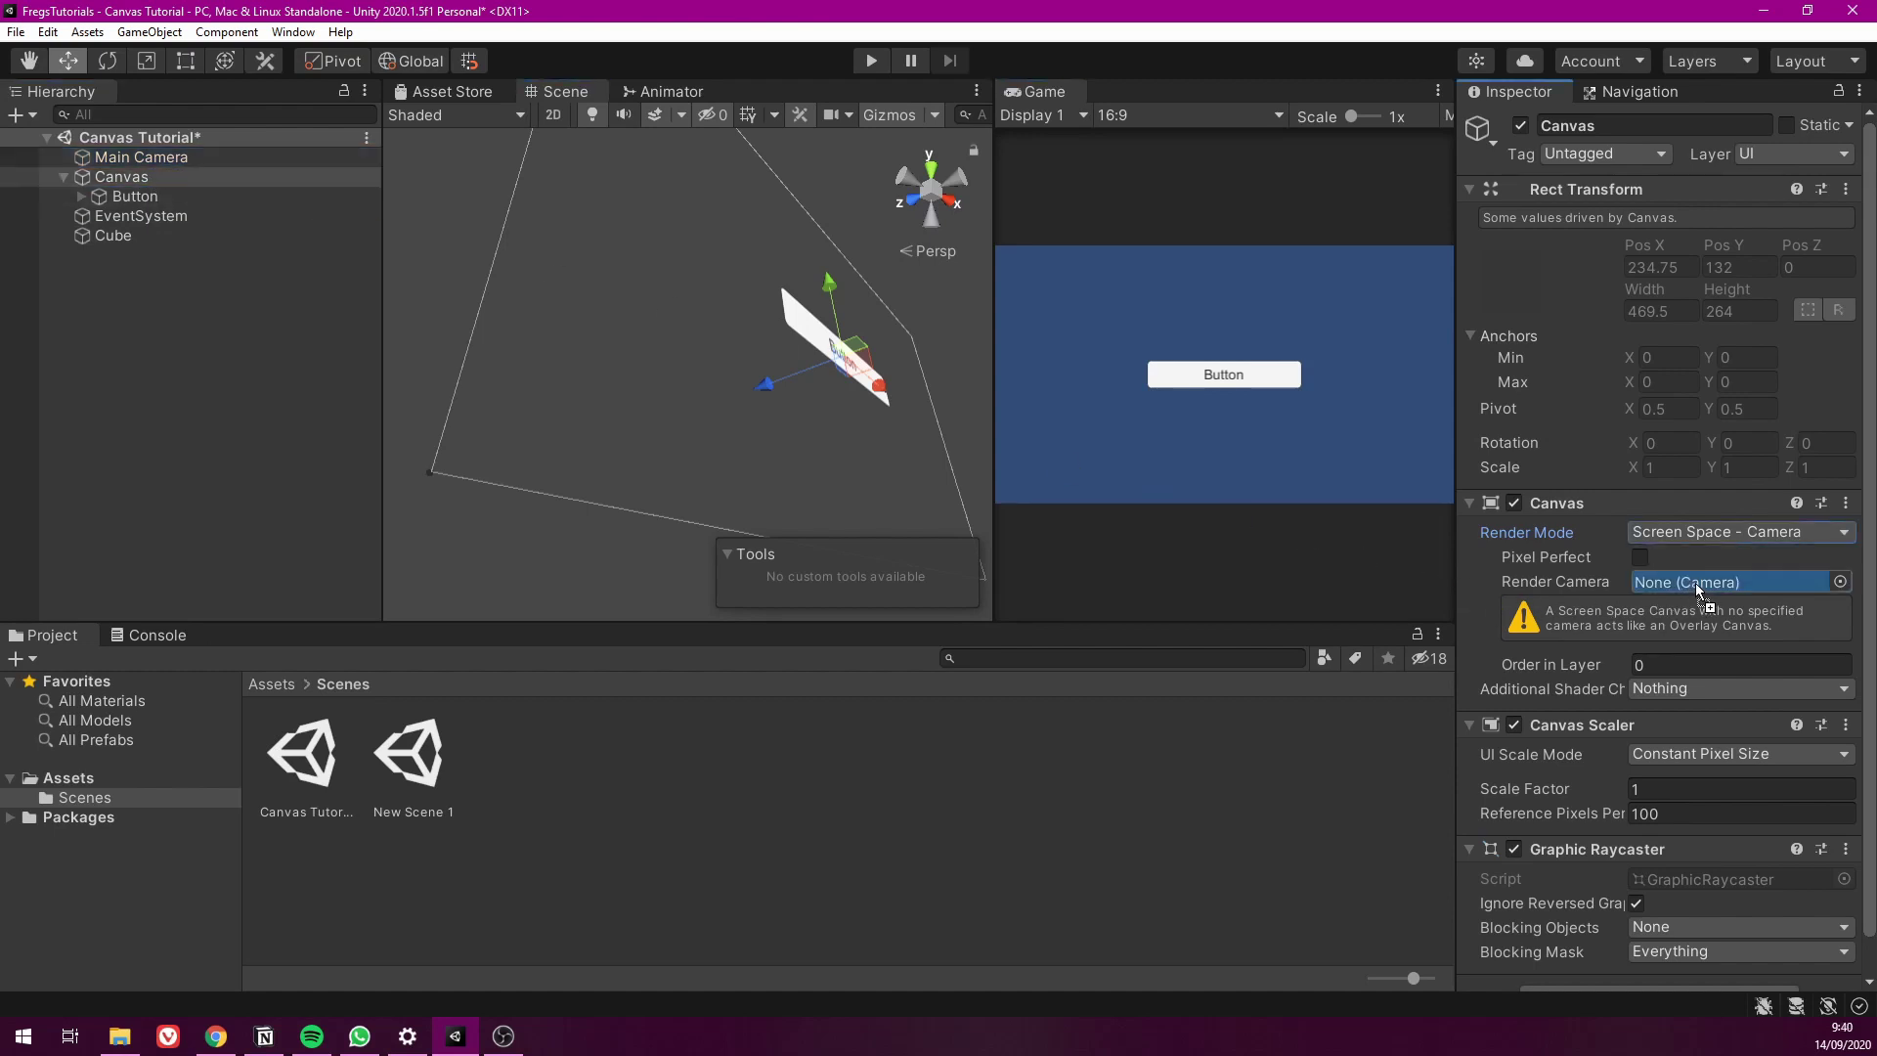
{"action": "left_click_drag", "start_coordinate": [1695, 583], "coordinate": [1695, 583]}
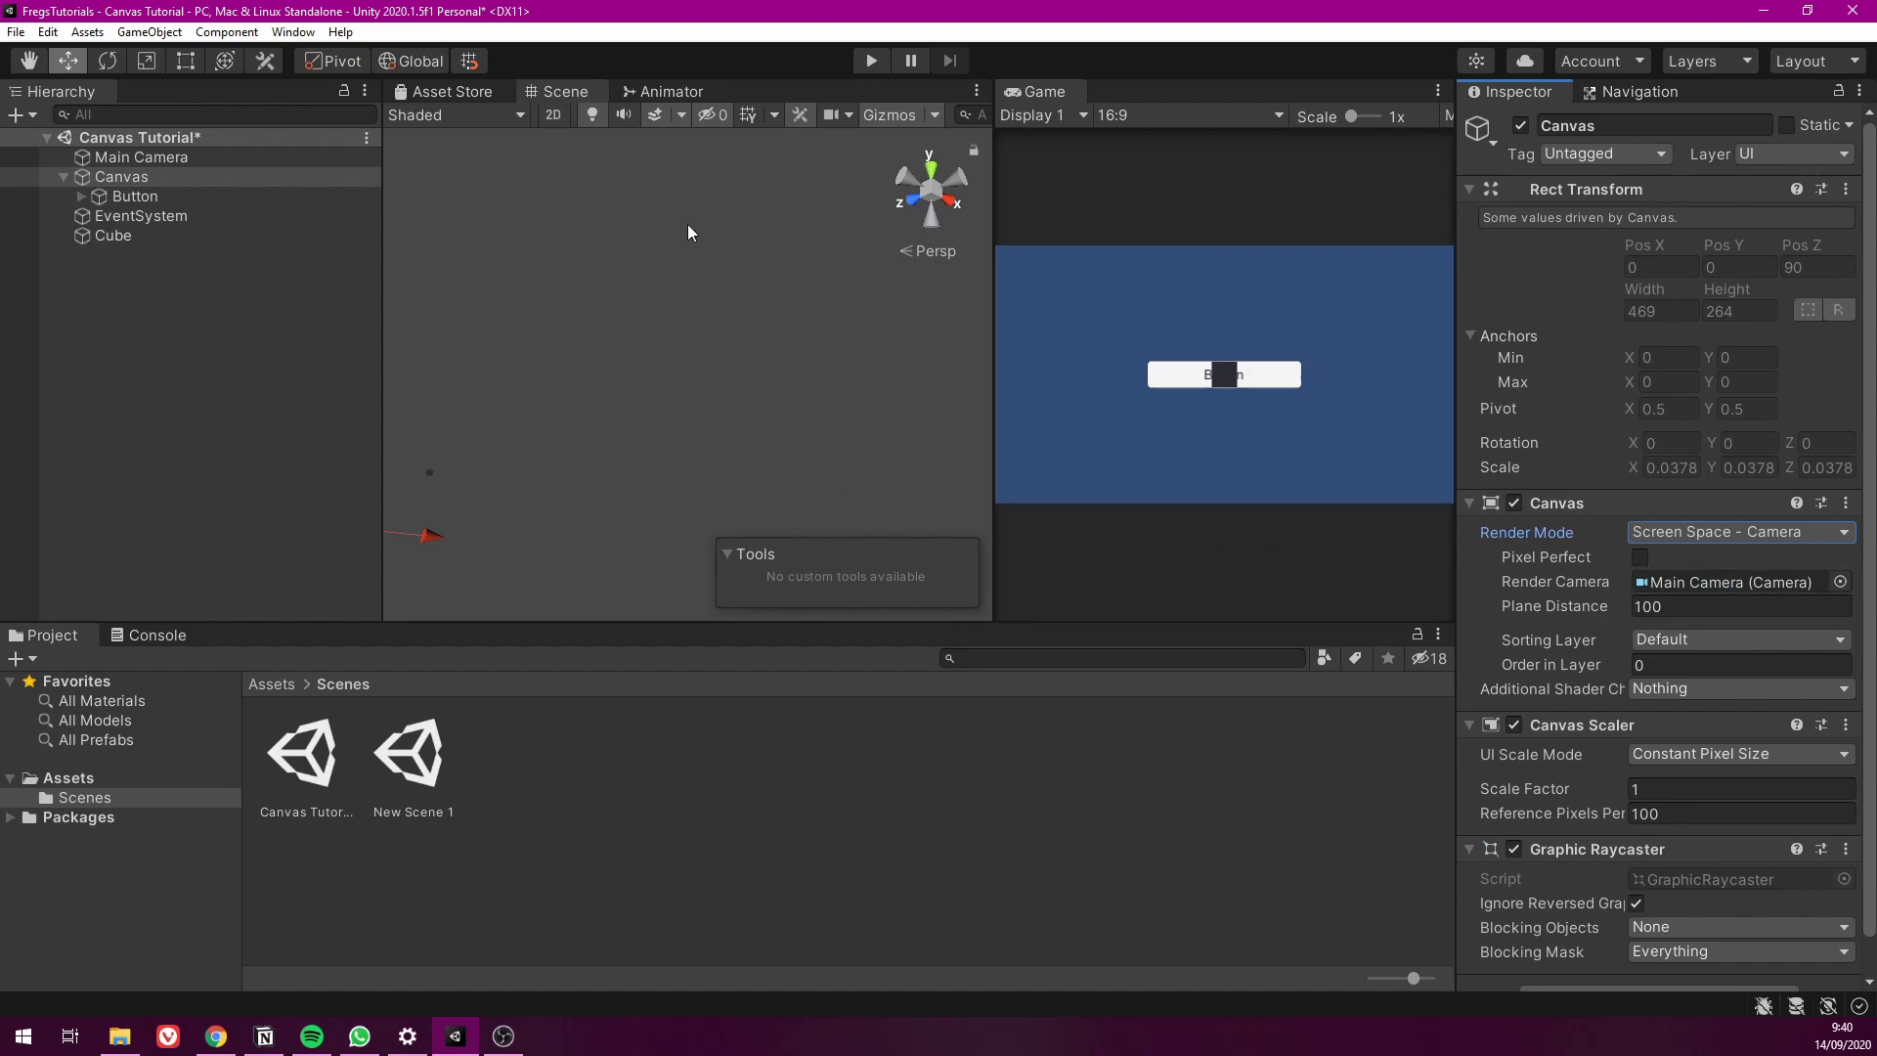
Examine in the 3D scene view how the Canvas is placed within the Main Camera's view volume
{"action": "left_click_drag", "start_coordinate": [512, 383], "coordinate": [575, 473], "text": "alt"}
{"action": "left_click", "coordinate": [146, 179]}
{"action": "key", "text": "f"}
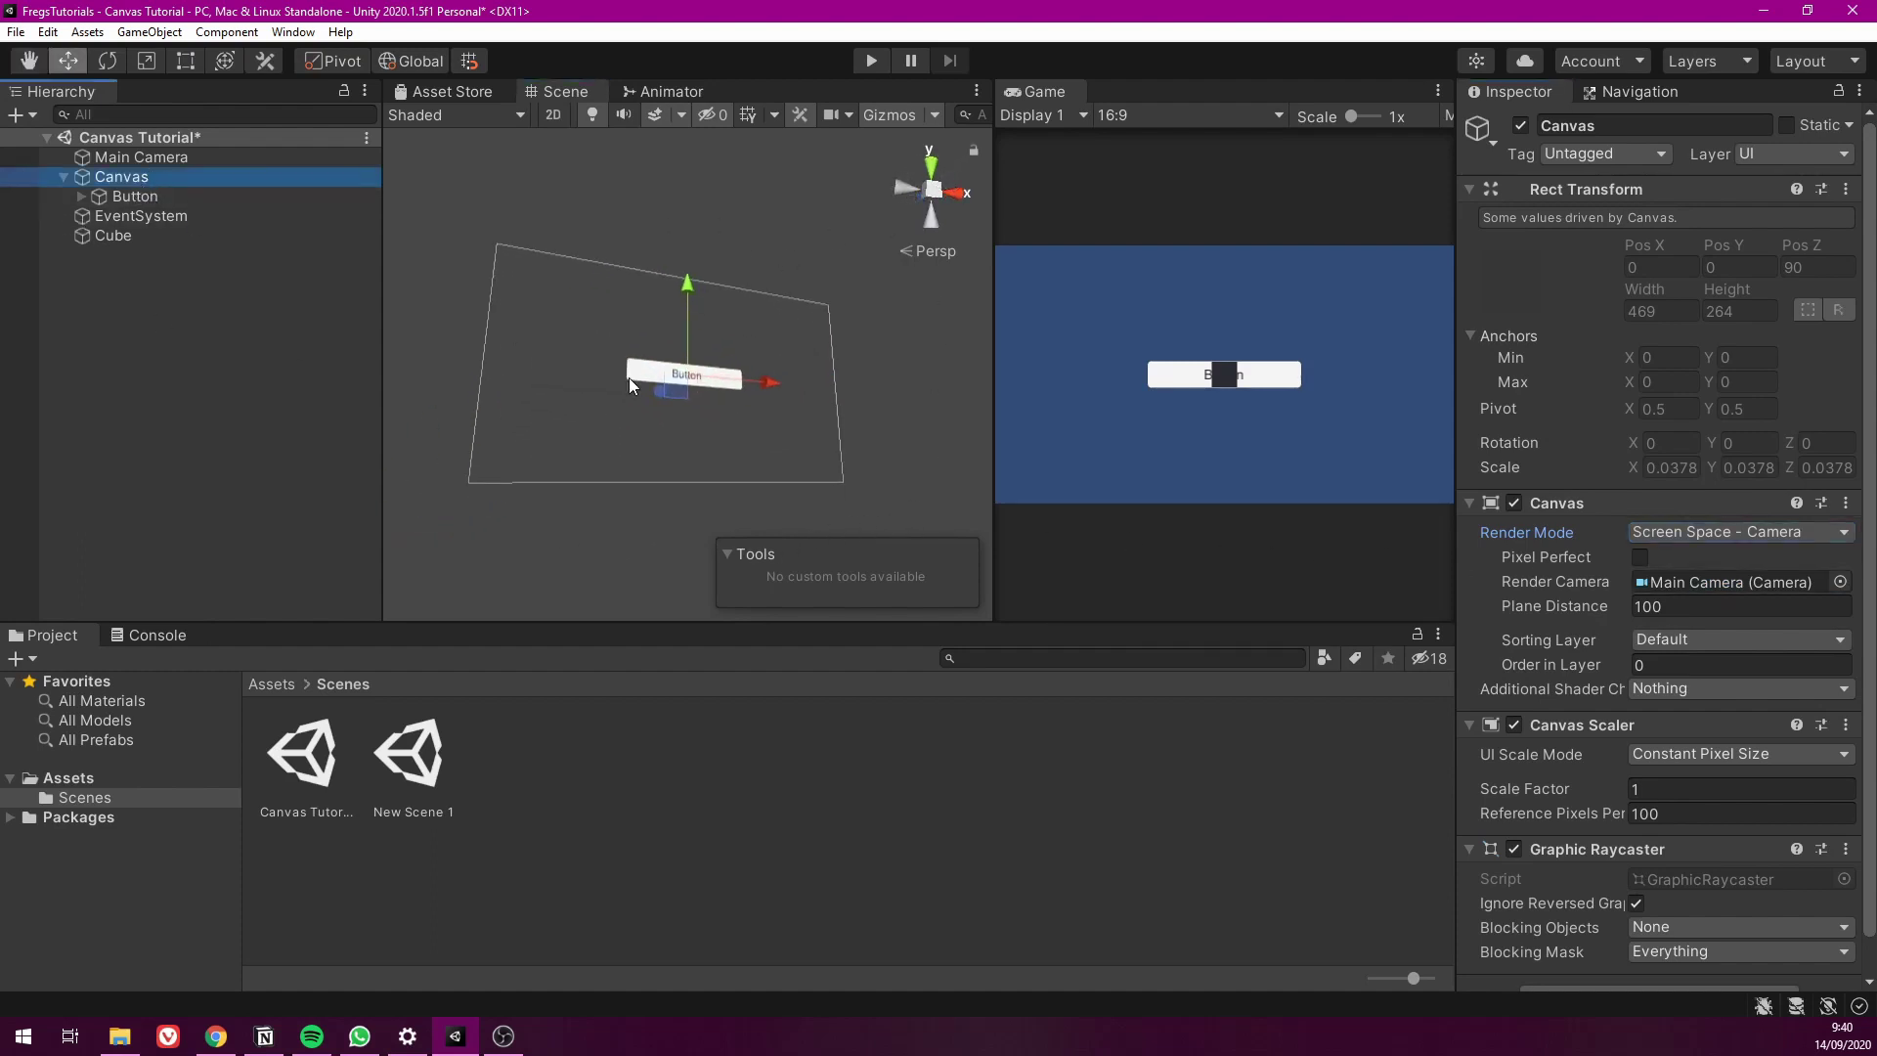
{"action": "left_click_drag", "start_coordinate": [629, 377], "coordinate": [828, 394], "text": "alt"}
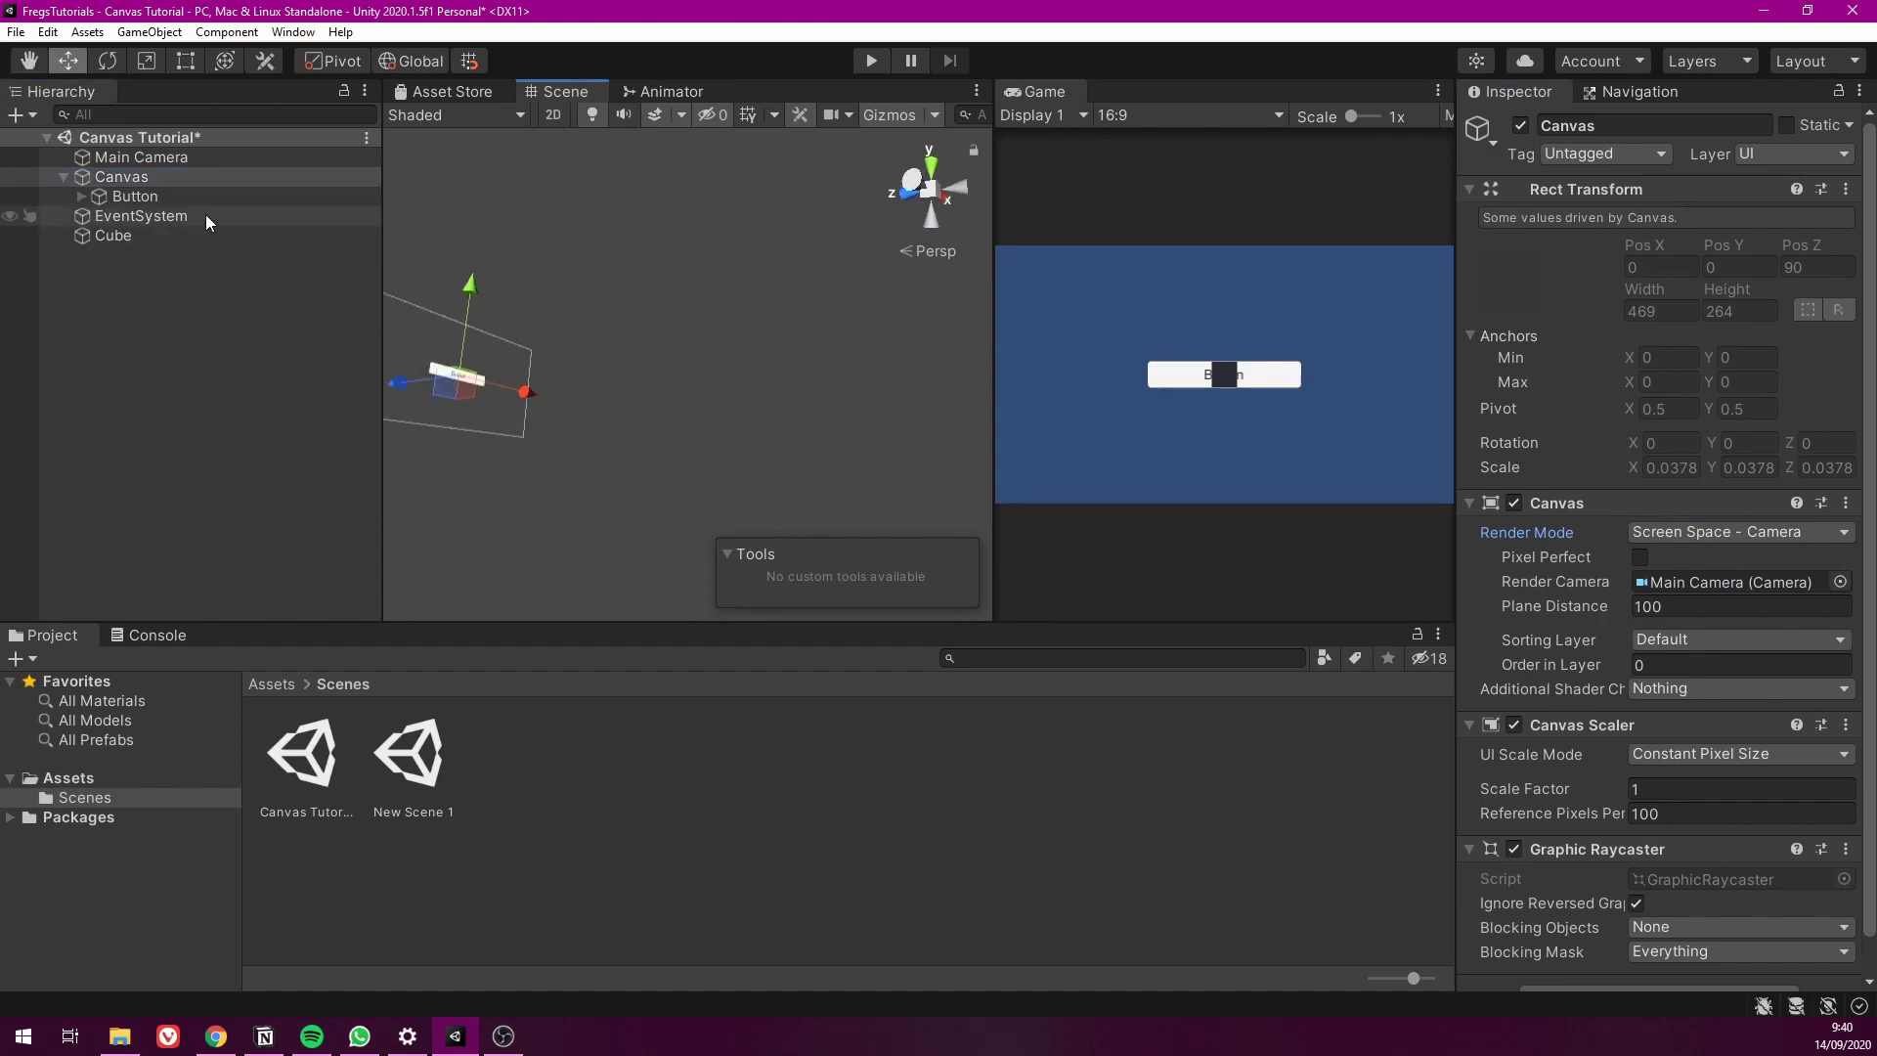
{"action": "left_click", "coordinate": [142, 158]}
{"action": "key", "text": "f"}
{"action": "left_click_drag", "start_coordinate": [701, 313], "coordinate": [664, 445], "text": "alt"}
{"action": "left_click_drag", "start_coordinate": [821, 463], "coordinate": [782, 410], "text": "alt"}
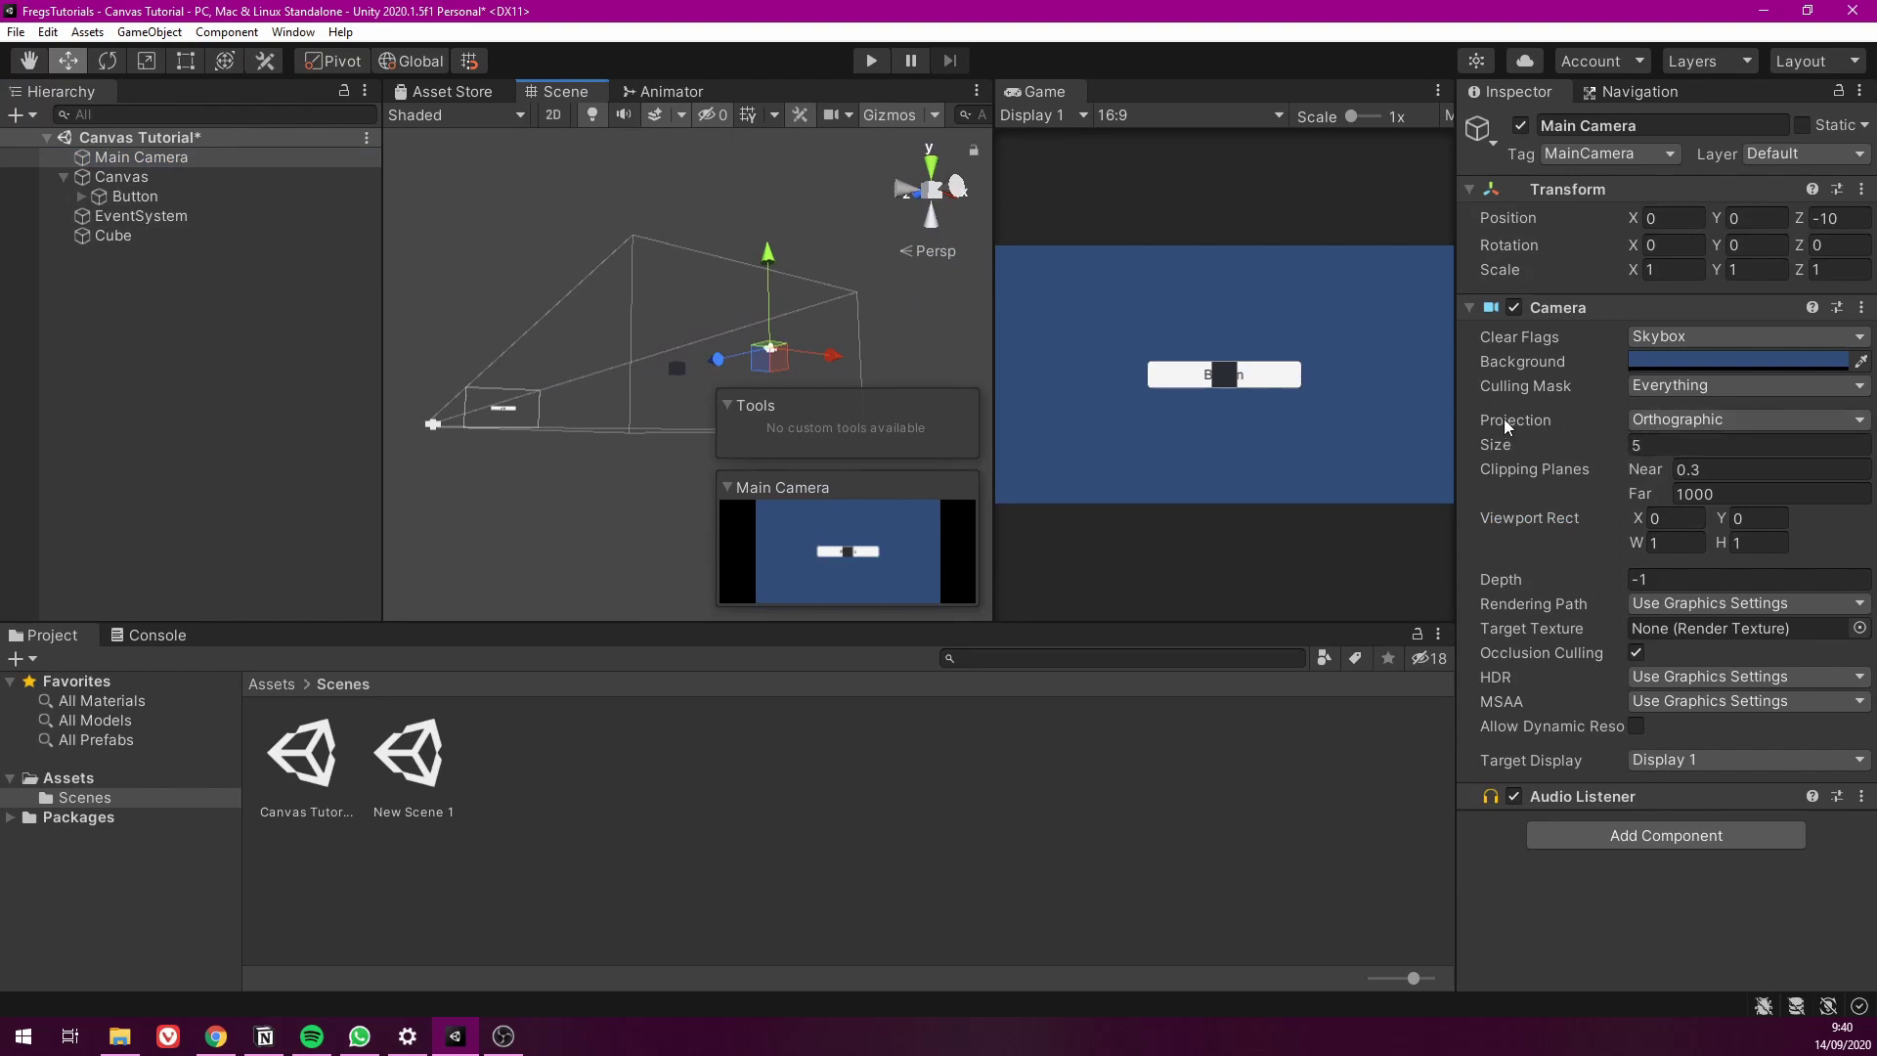
Set the Main Camera's projection to Perspective and view its frustum around the Canvas
{"action": "left_click", "coordinate": [1680, 418]}
{"action": "left_click", "coordinate": [1692, 440]}
{"action": "scroll", "coordinate": [634, 331], "scroll_direction": "up", "scroll_amount": 3}
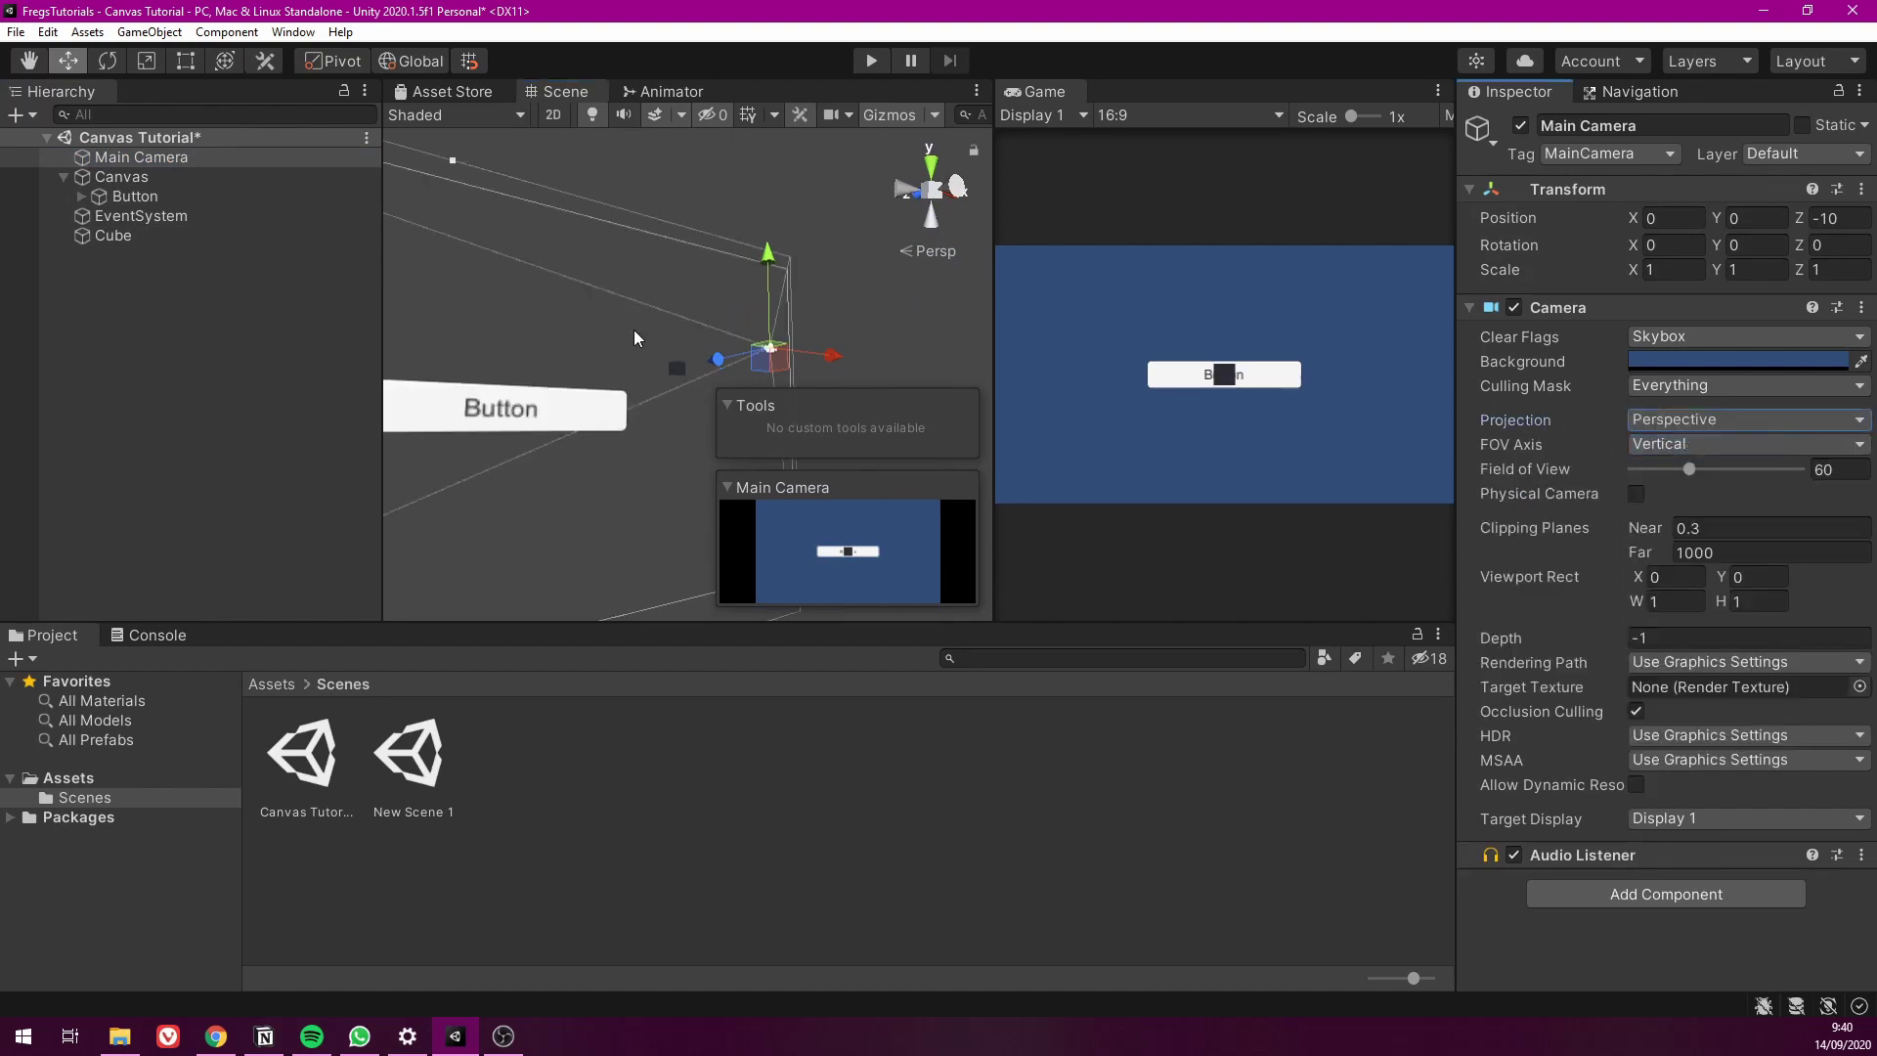
{"action": "right_click_drag", "start_coordinate": [633, 330], "coordinate": [712, 365]}
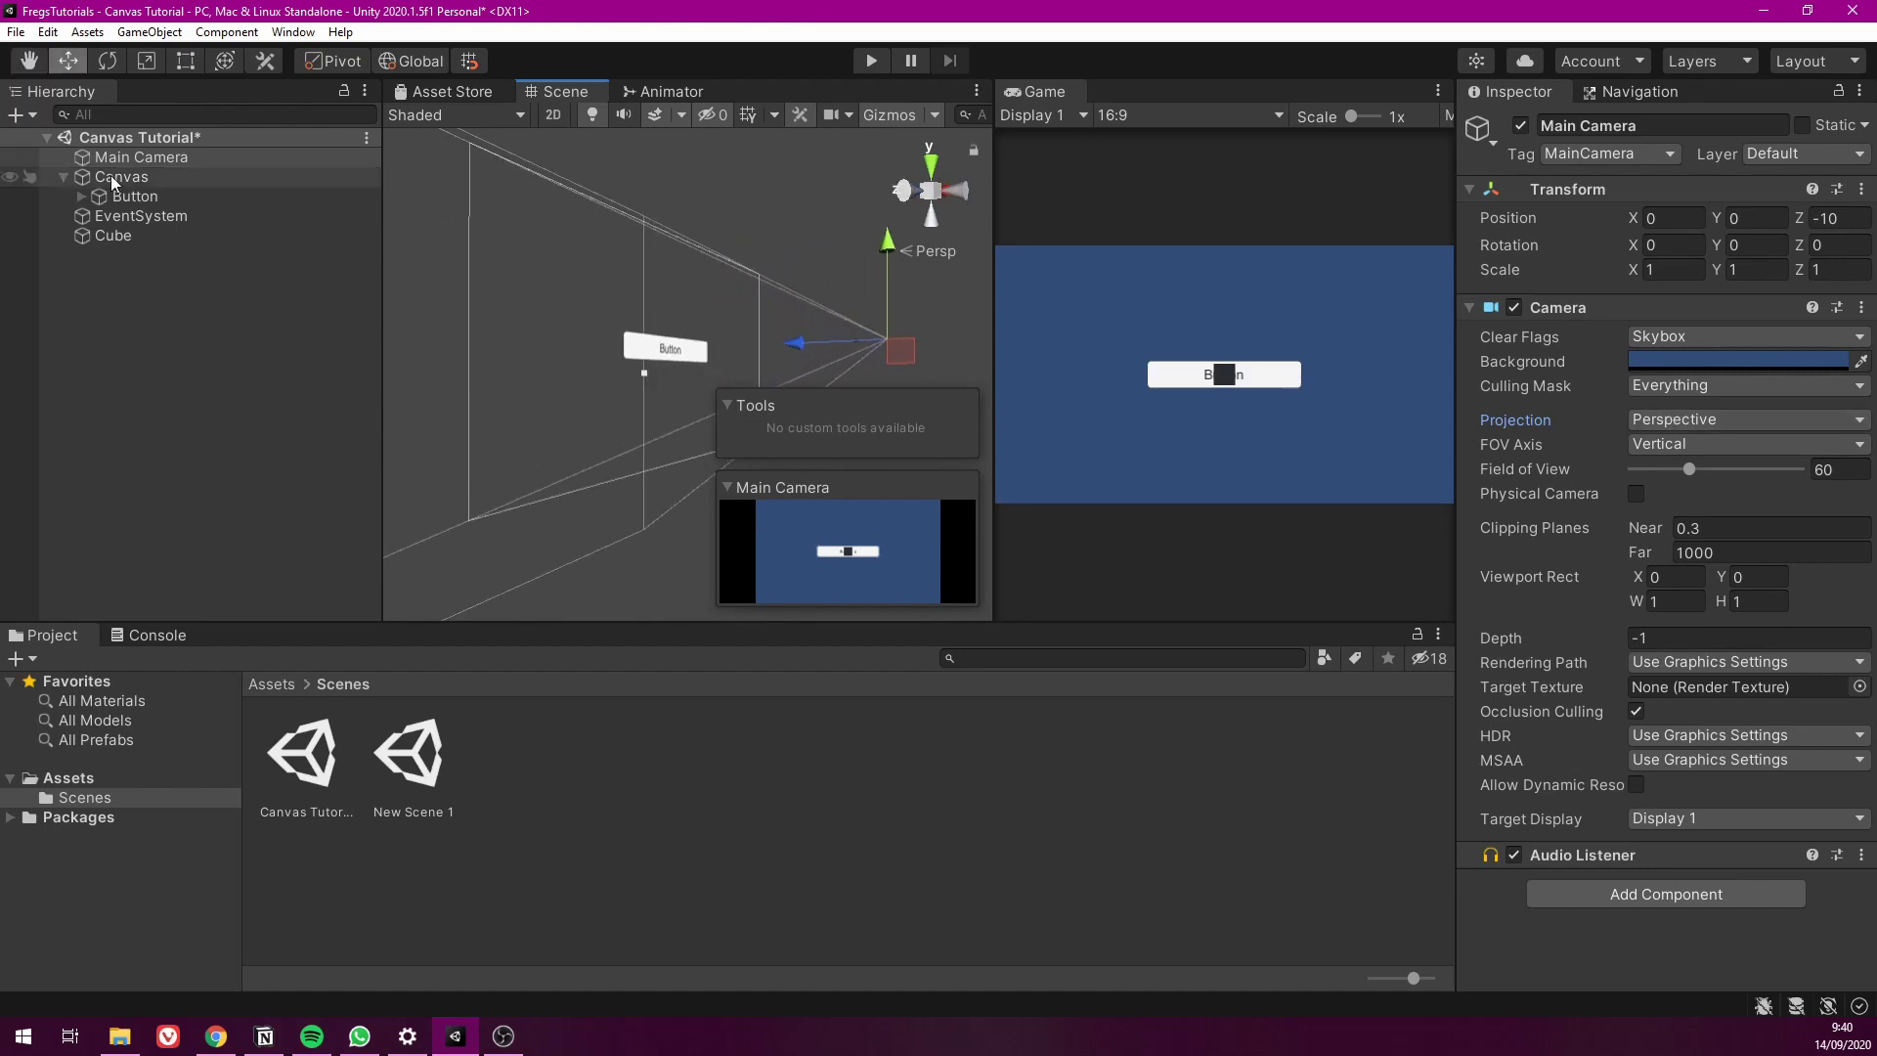
Try different plane distances for the Canvas, including about 185.6, and set the distance back to 100
{"action": "double_click", "coordinate": [122, 176]}
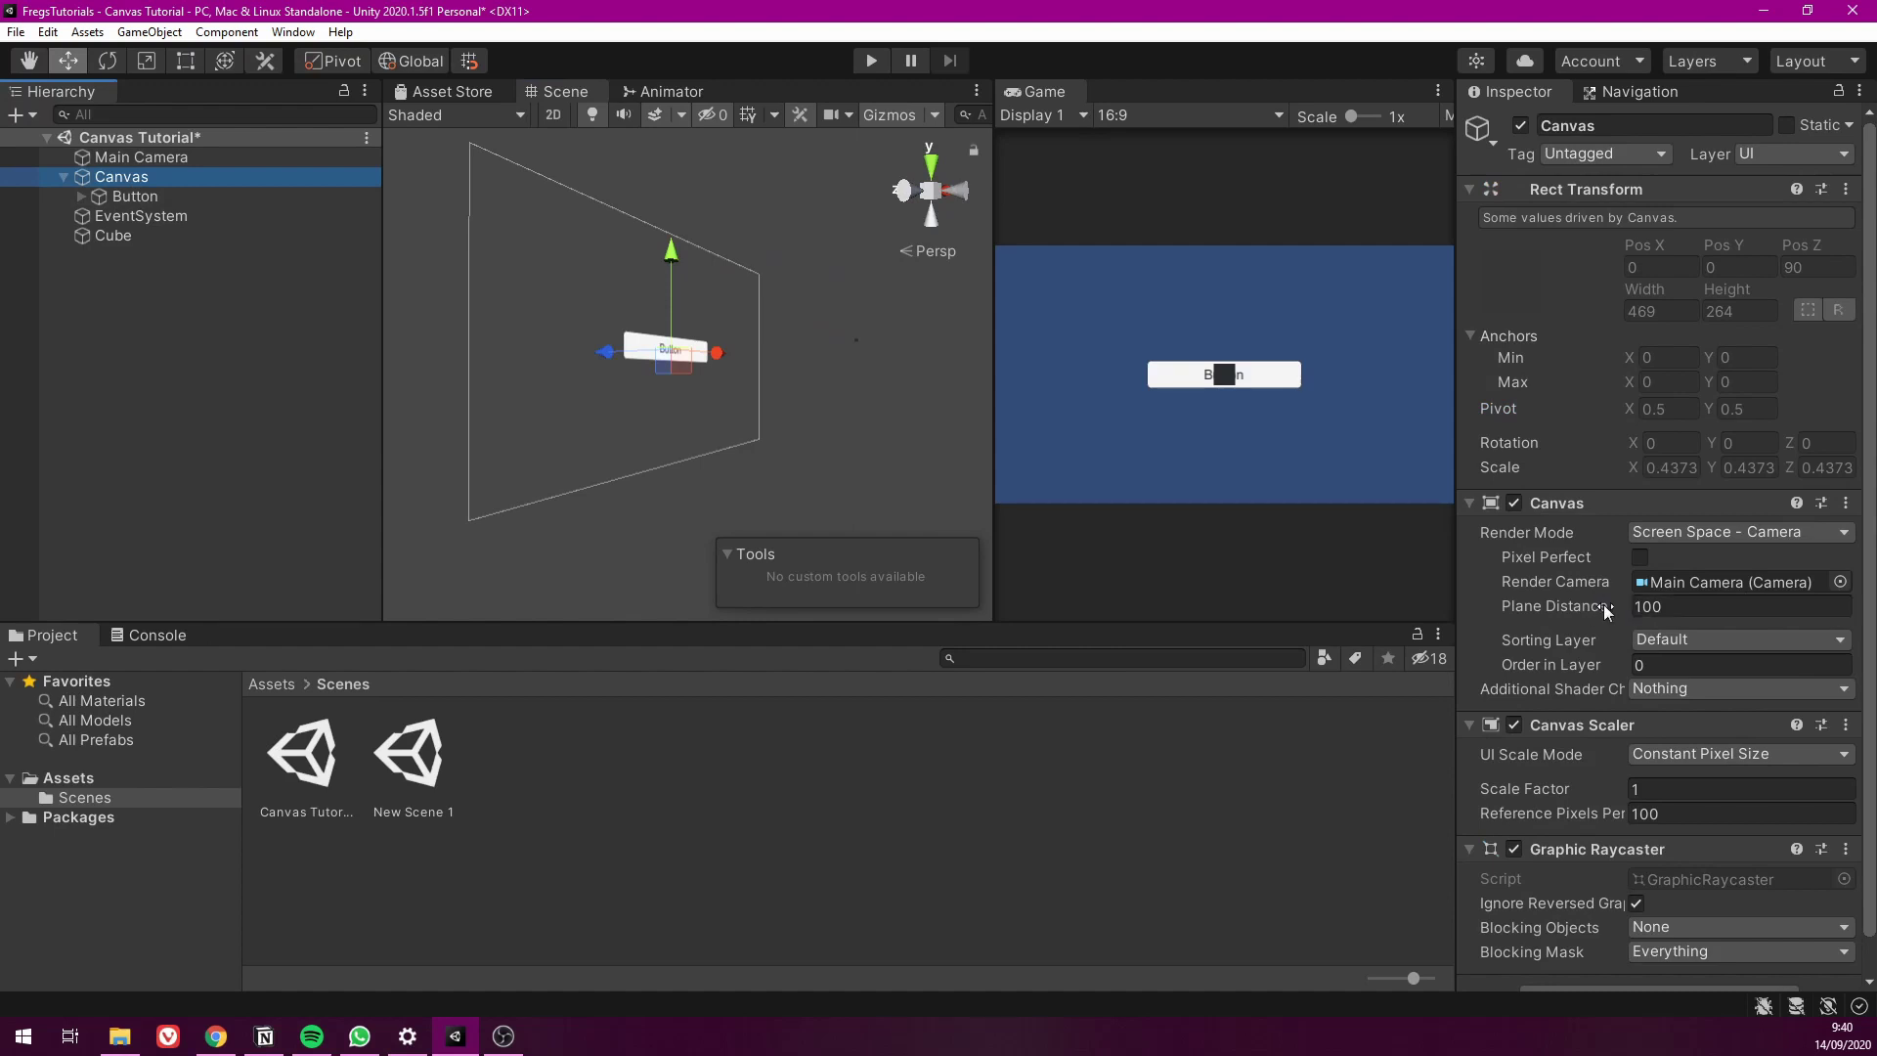
{"action": "left_click_drag", "start_coordinate": [1603, 604], "coordinate": [1352, 645]}
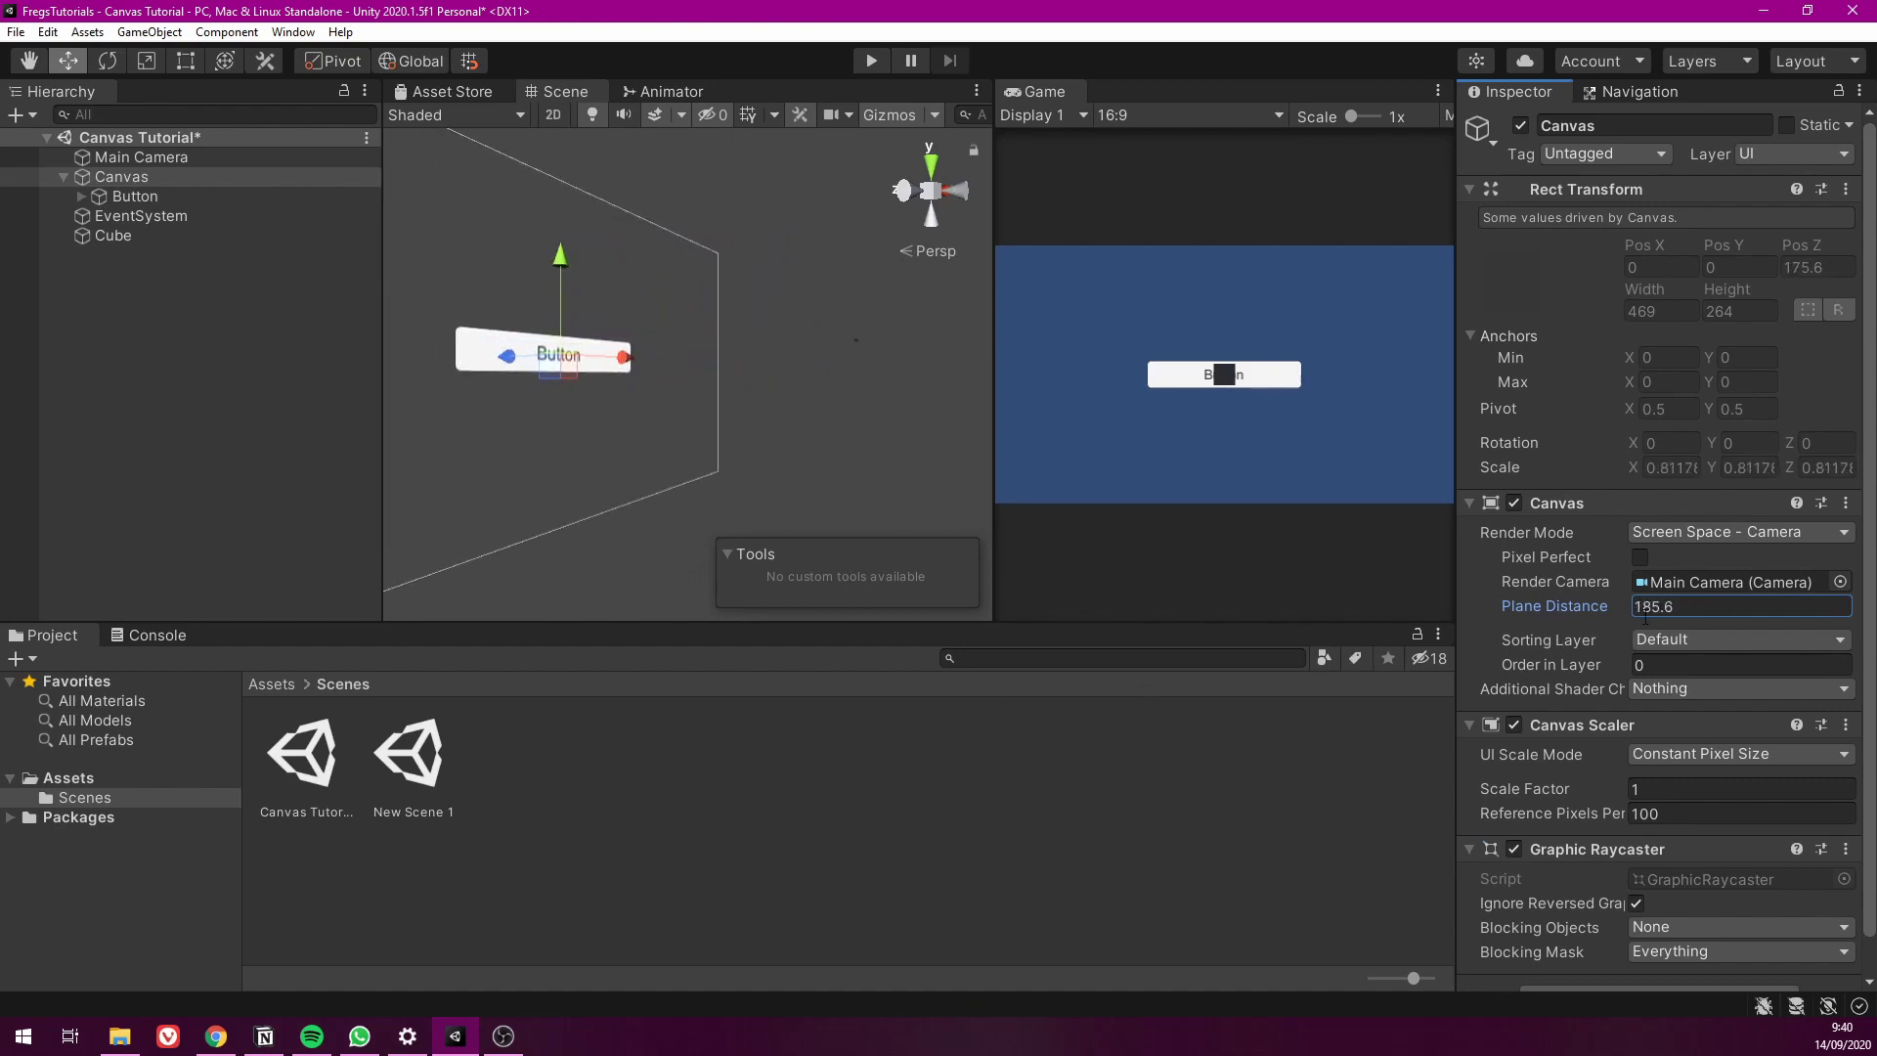
{"action": "left_click", "coordinate": [1682, 603]}
{"action": "type", "text": "100"}
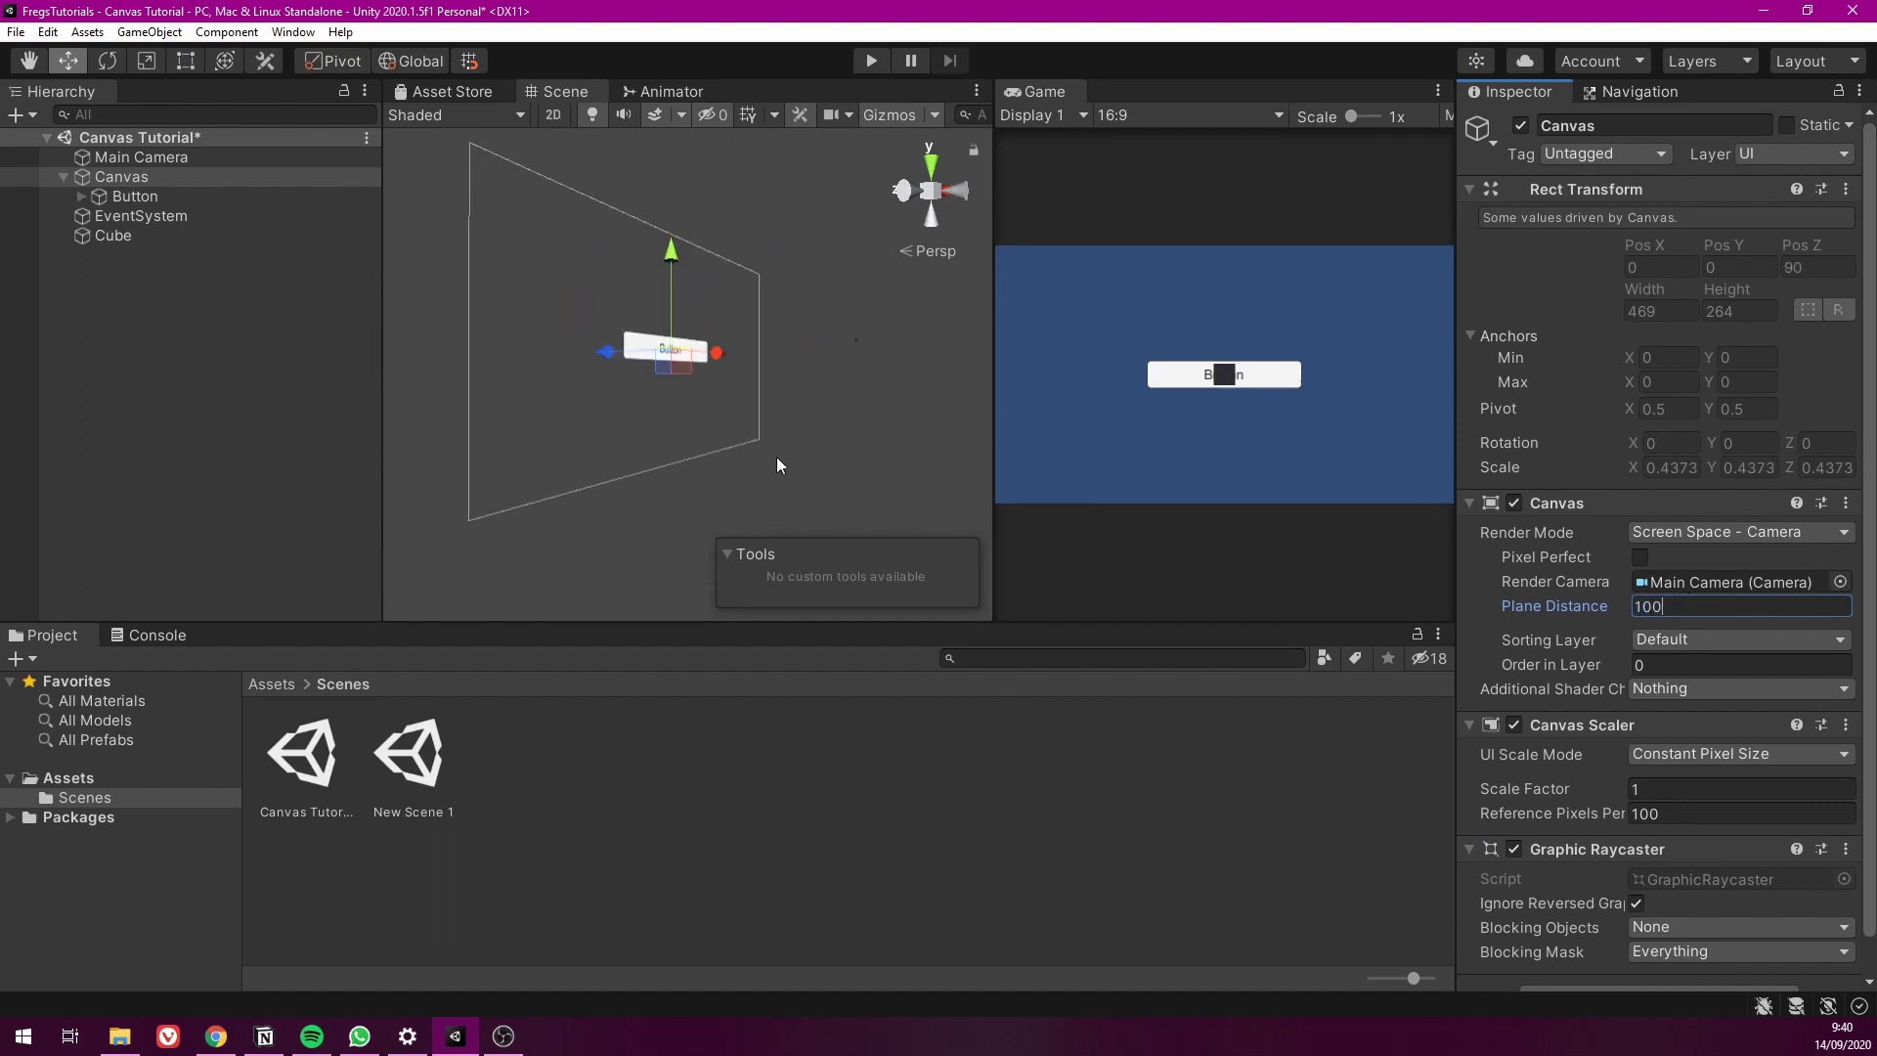
Set the Main Camera's projection back to Orthographic
{"action": "middle_click_drag", "start_coordinate": [765, 364], "coordinate": [708, 360]}
{"action": "left_click", "coordinate": [140, 156]}
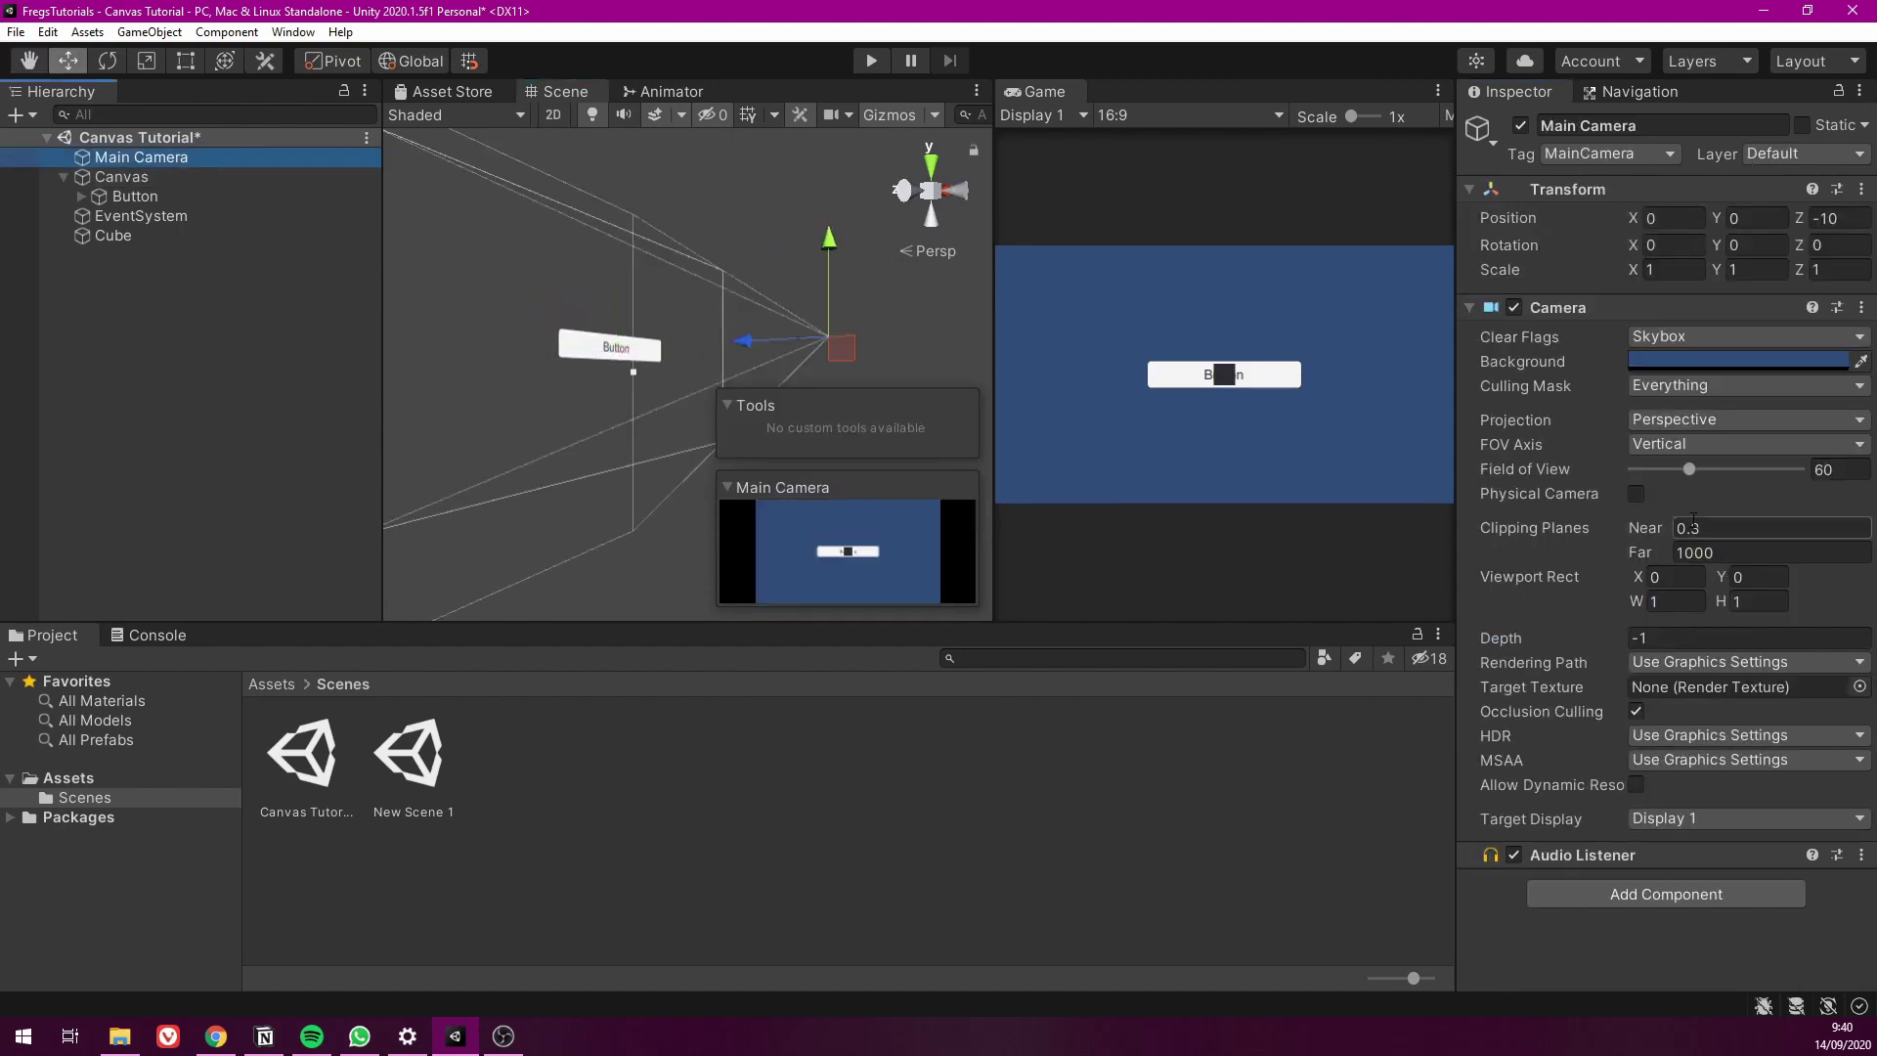
{"action": "left_click", "coordinate": [1685, 419]}
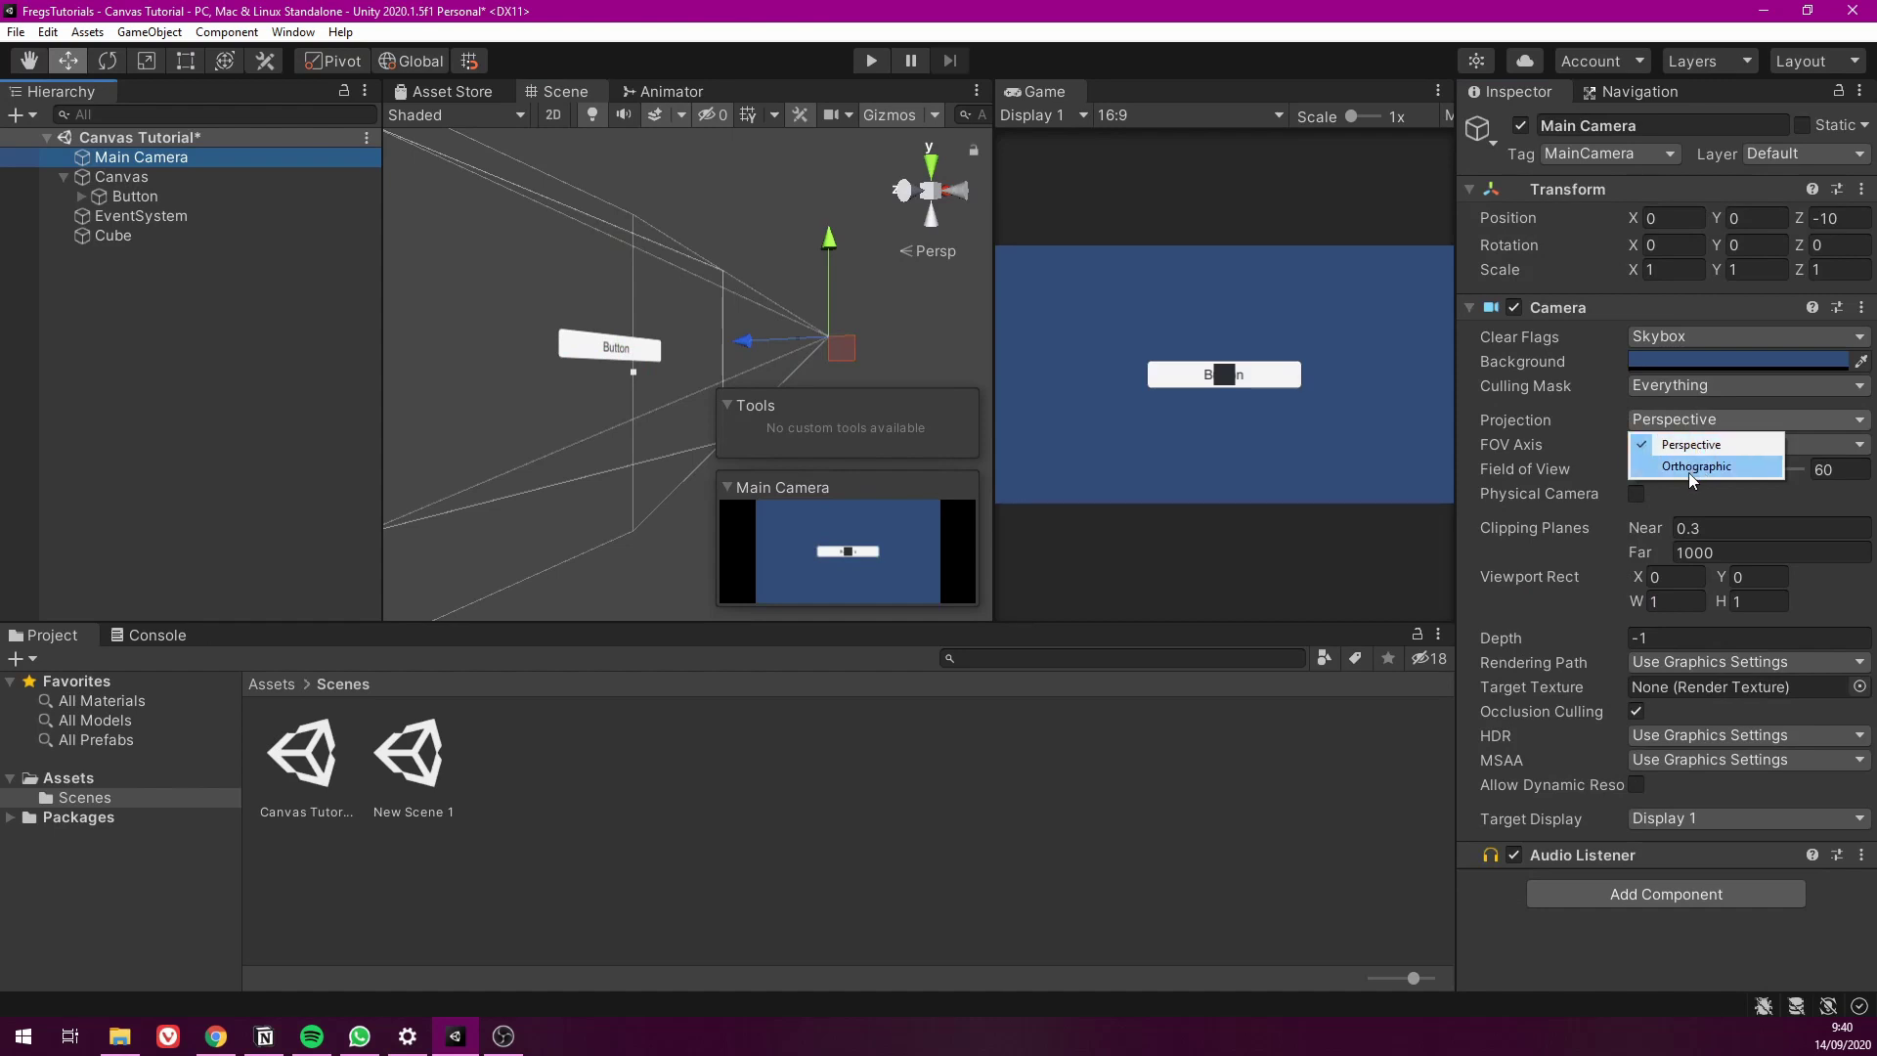
{"action": "left_click", "coordinate": [1687, 472]}
{"action": "mouse_move", "coordinate": [680, 285]}
{"action": "left_mouse_down", "text": "alt"}
{"action": "mouse_move", "coordinate": [658, 270]}
{"action": "mouse_move", "coordinate": [669, 287]}
{"action": "left_mouse_up", "text": "alt"}
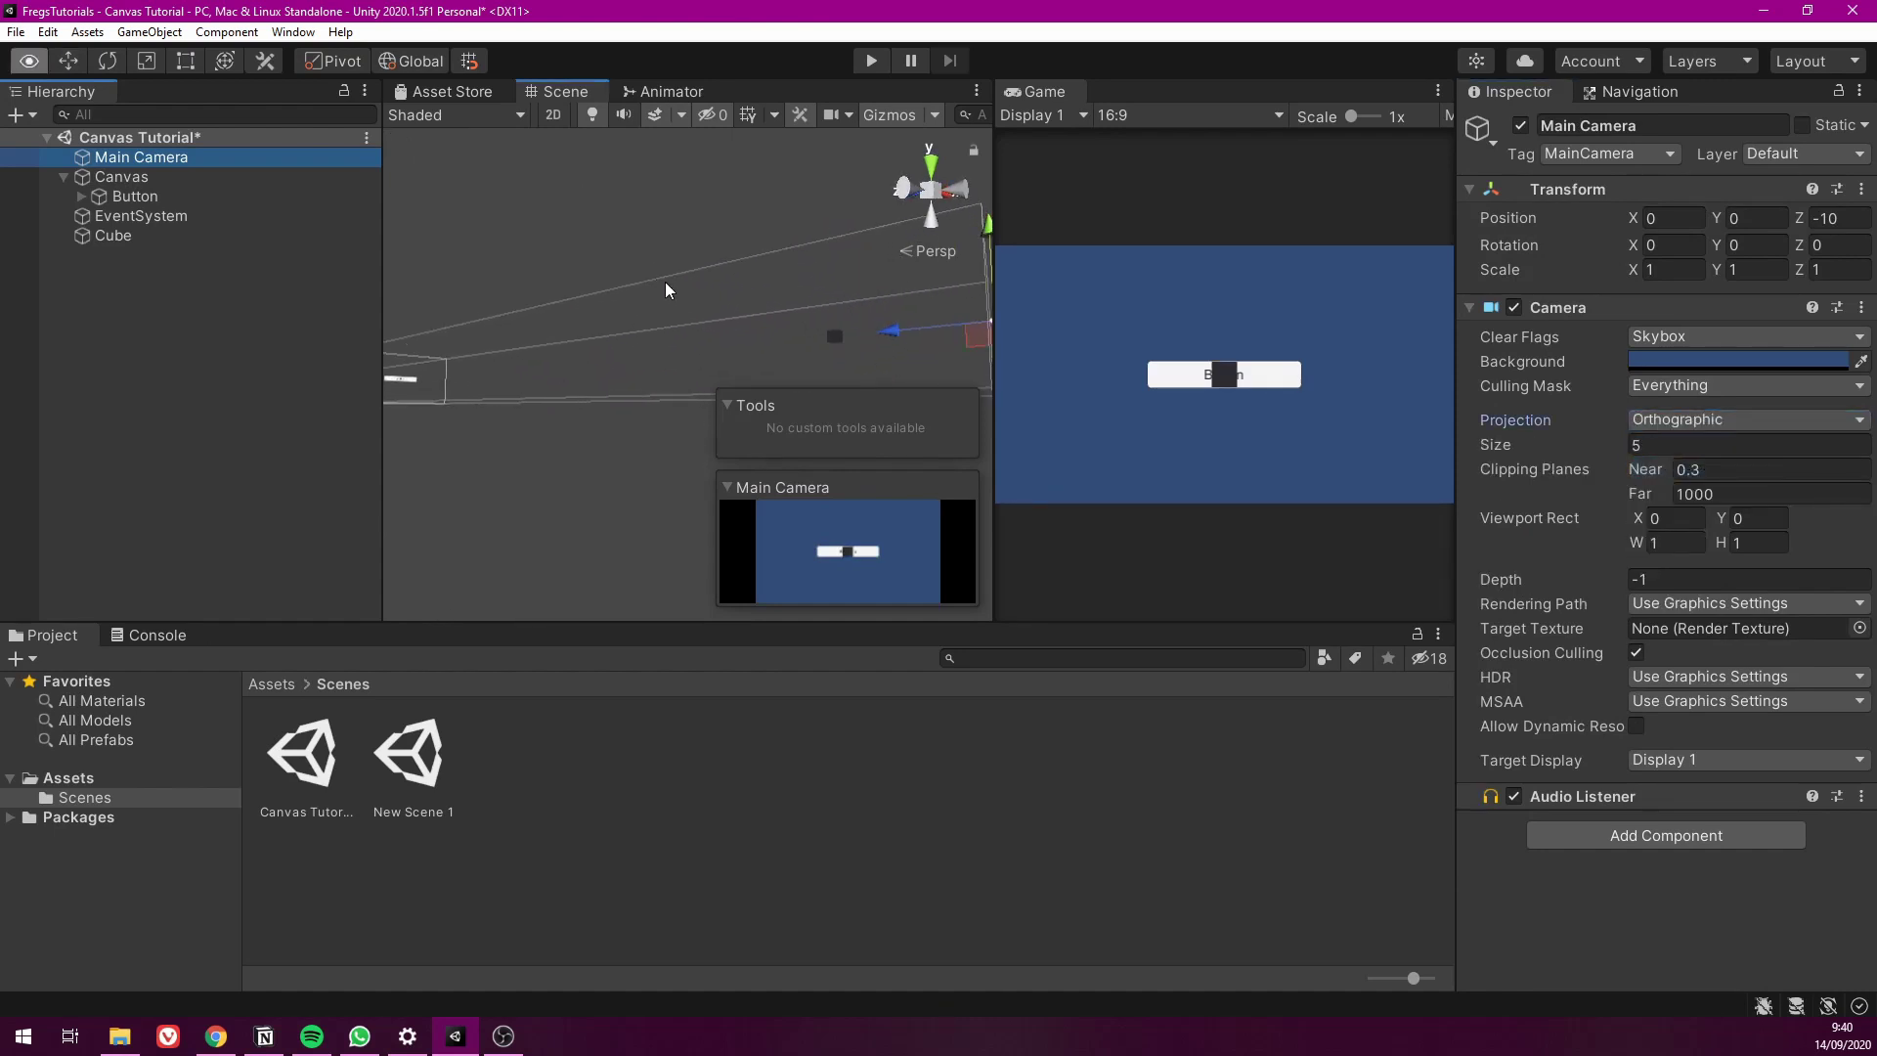
Move the Cube along its Z axis to about 92.9, behind the Canvas, and back in front of the Canvas
{"action": "left_click", "coordinate": [1125, 339]}
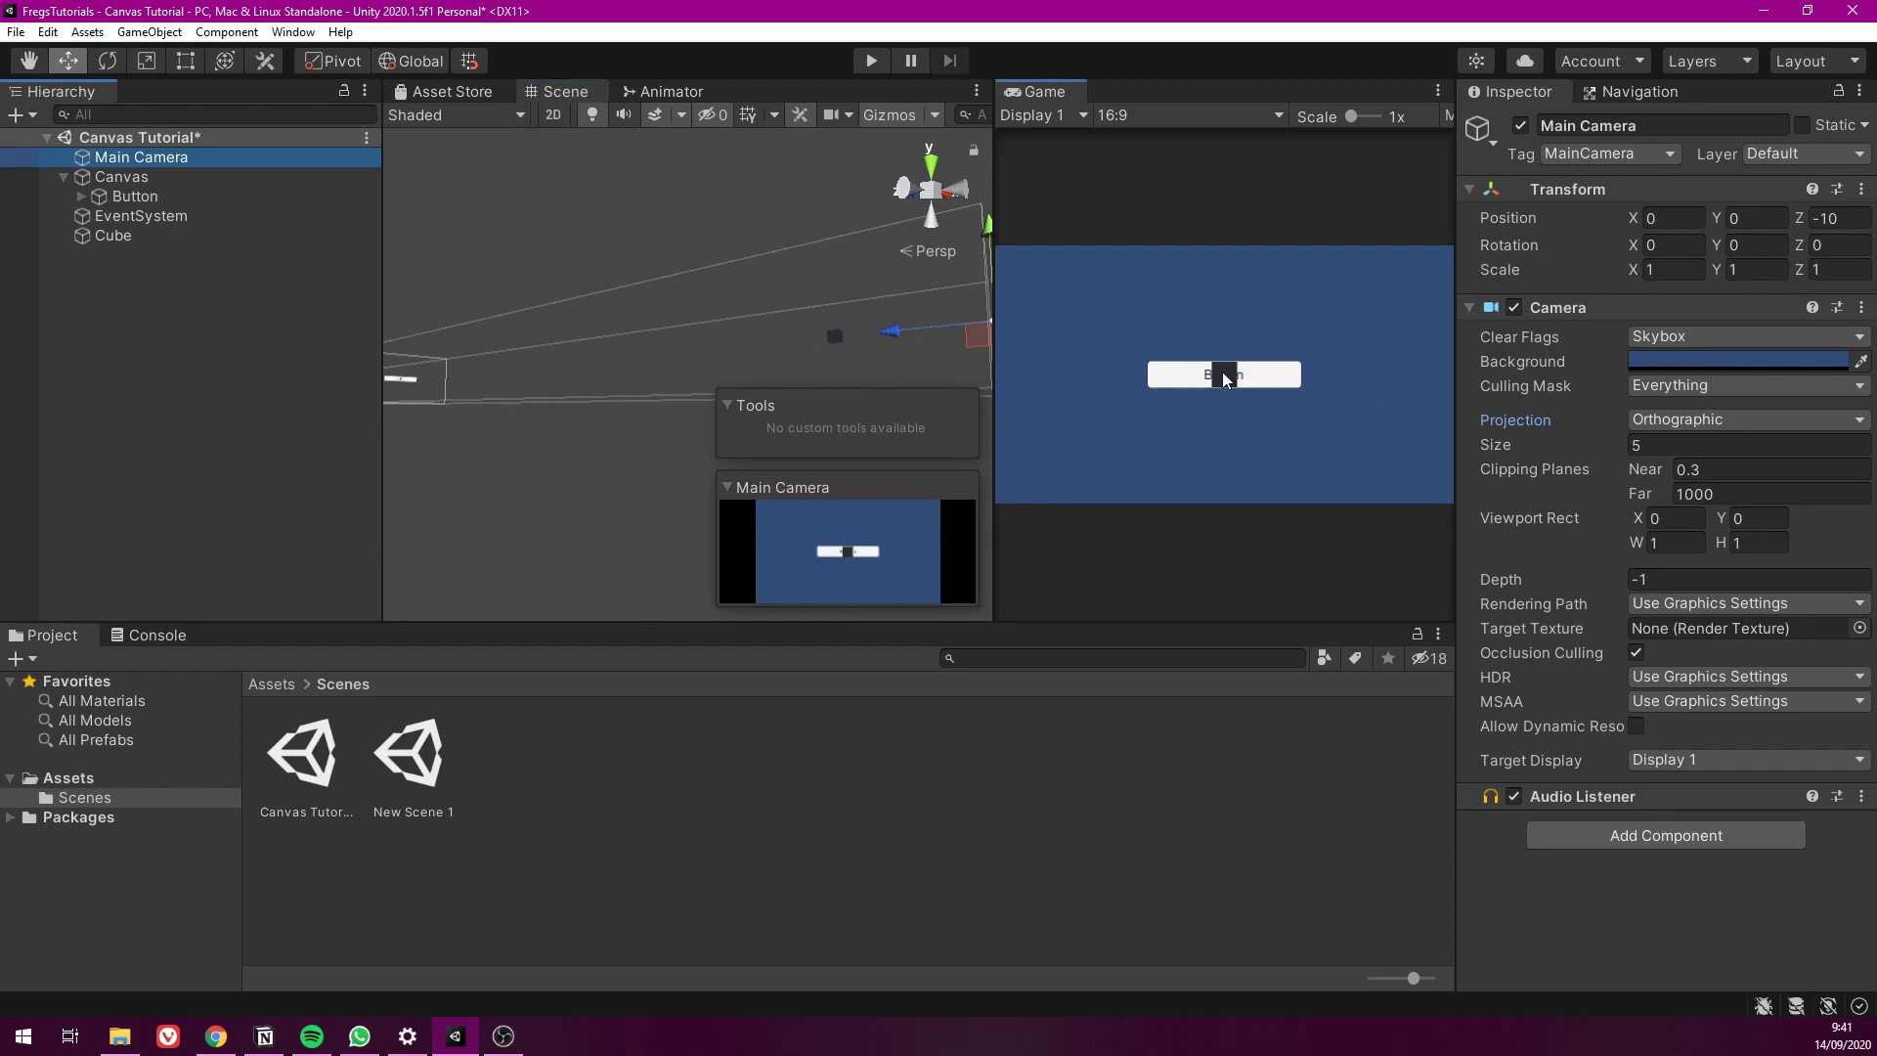
{"action": "left_click_drag", "start_coordinate": [985, 364], "coordinate": [1051, 381], "text": "alt"}
{"action": "left_click", "coordinate": [794, 322]}
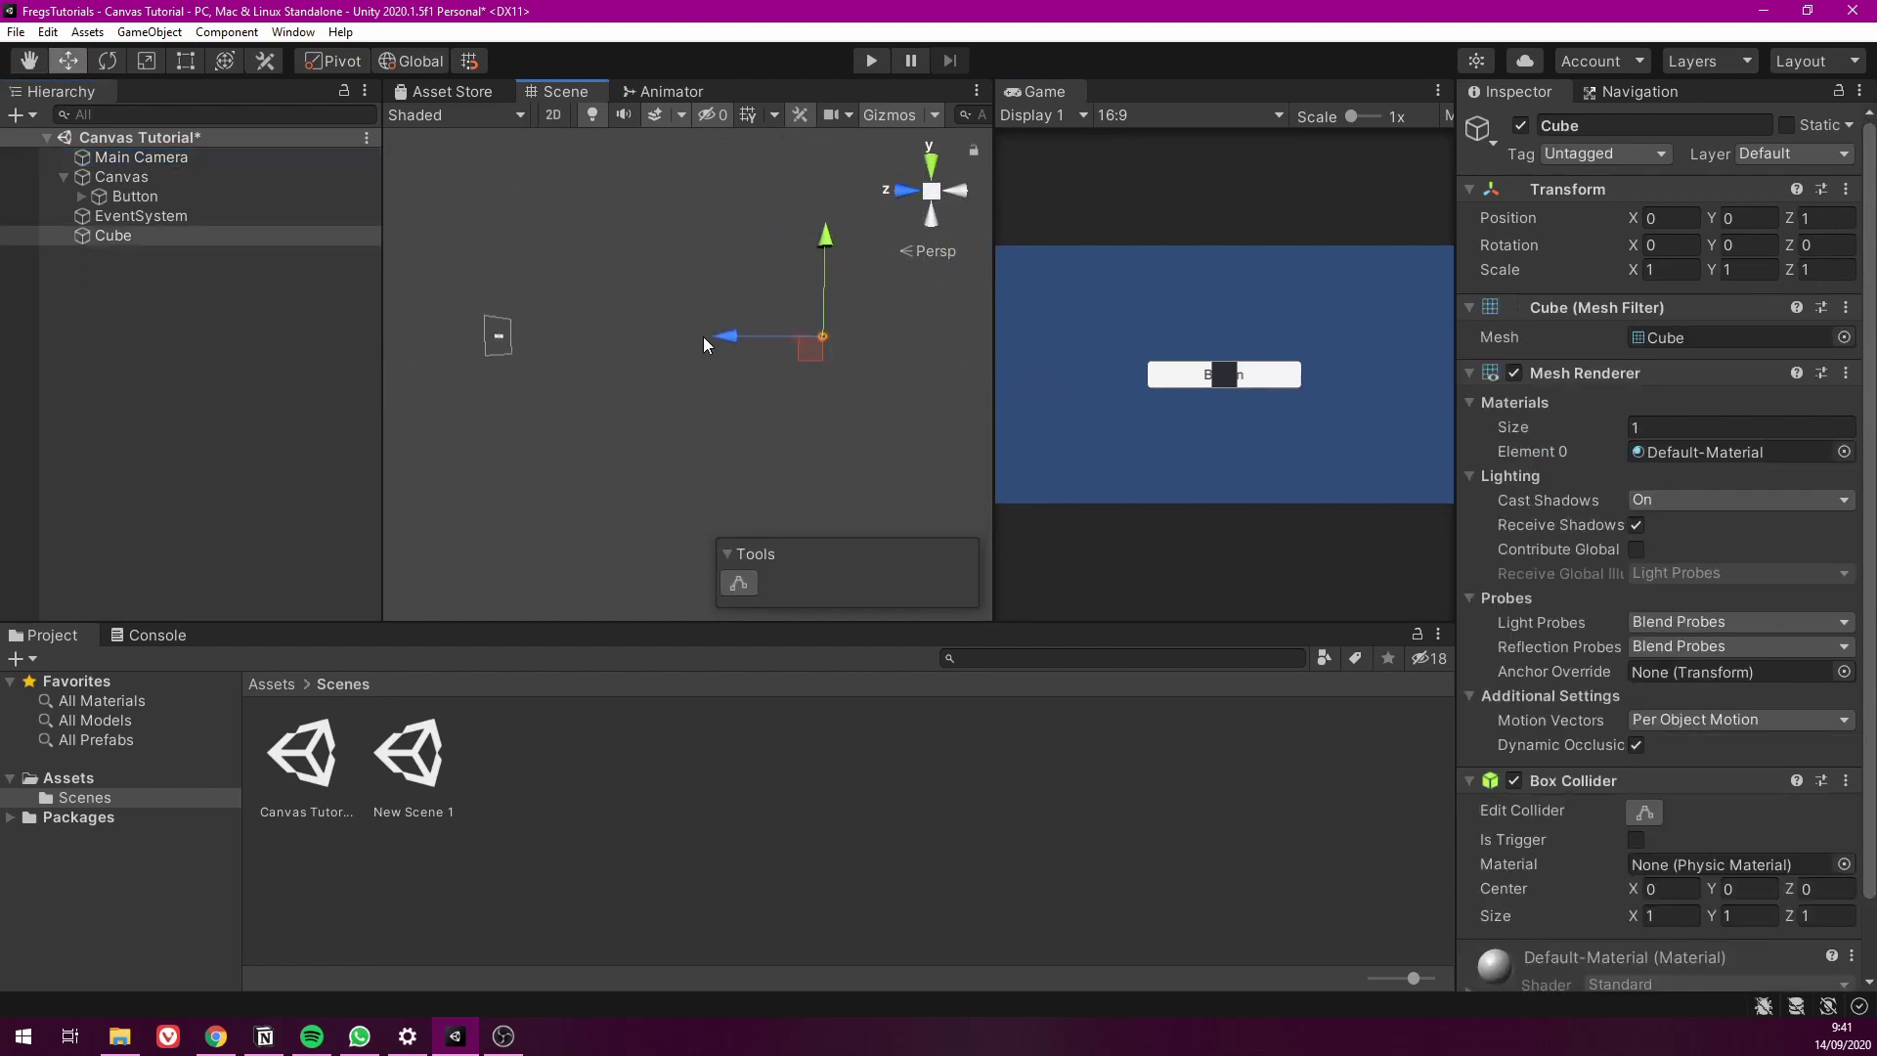
{"action": "left_click_drag", "start_coordinate": [704, 337], "coordinate": [396, 346]}
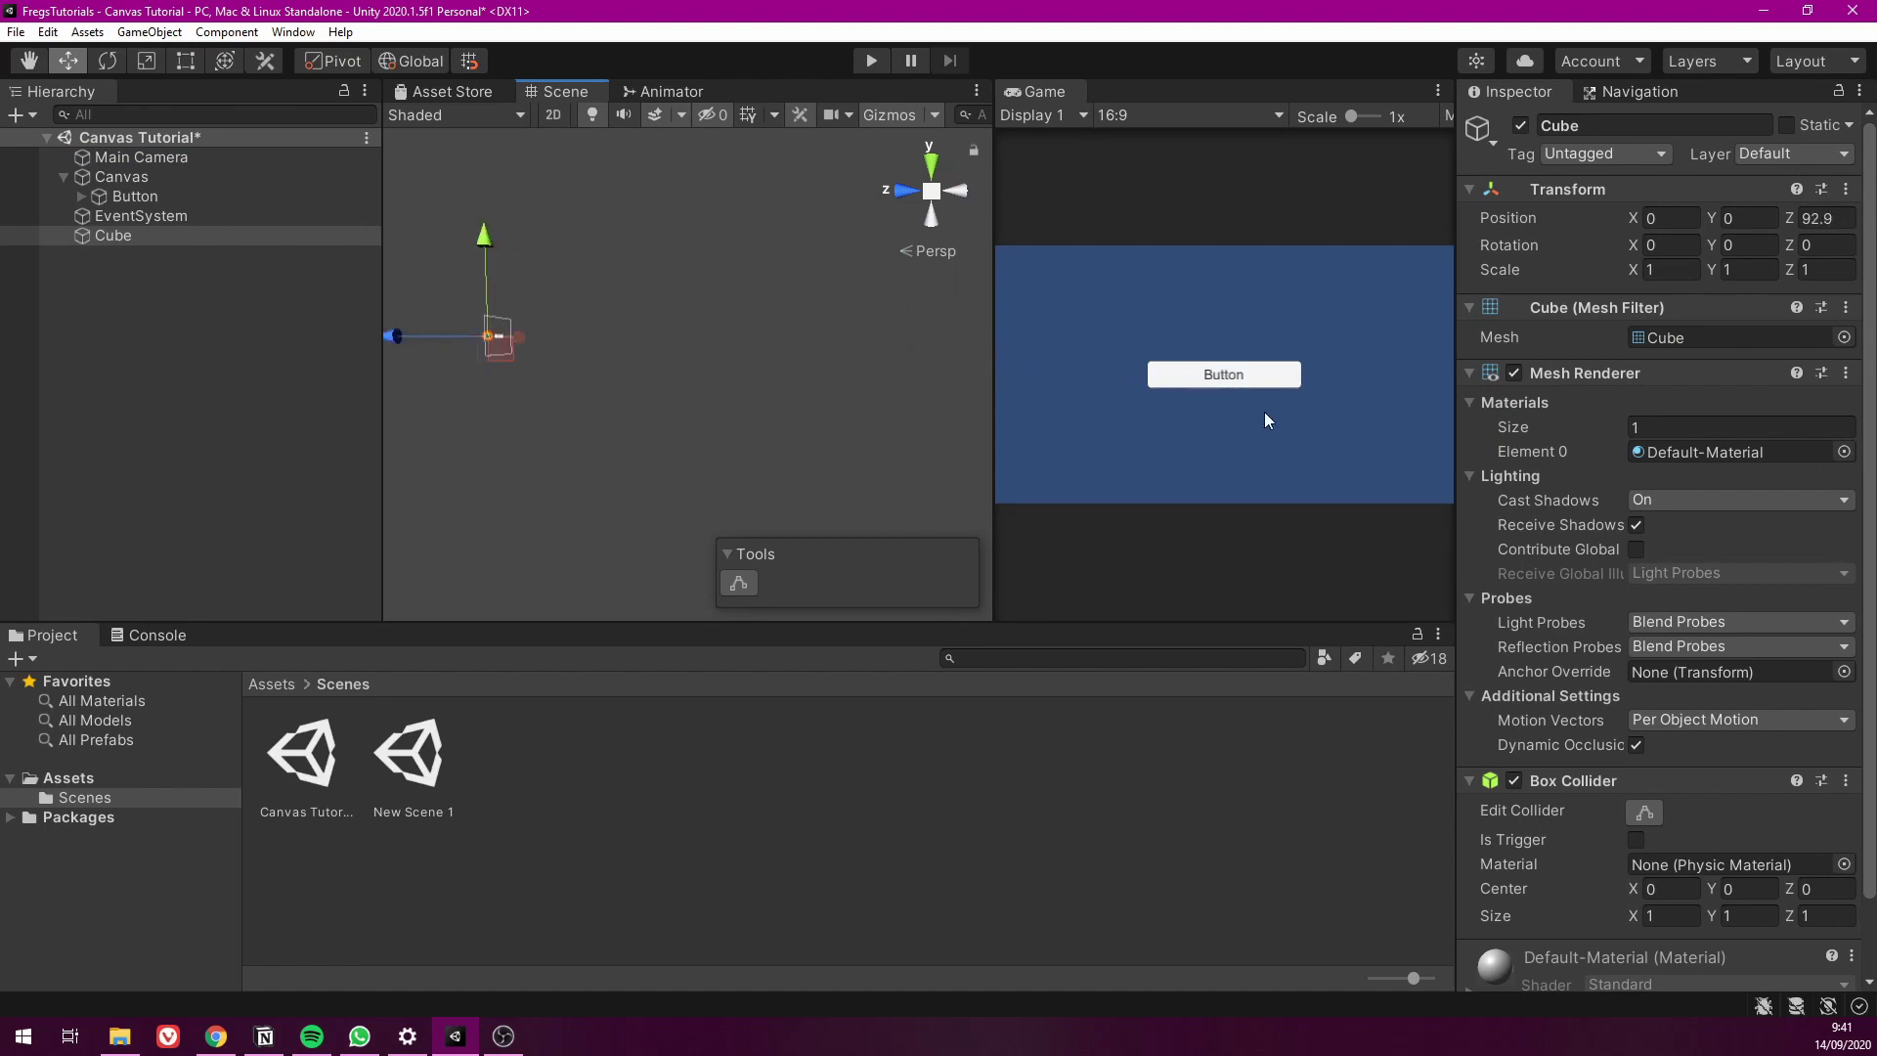
{"action": "left_click_drag", "start_coordinate": [396, 333], "coordinate": [794, 361]}
{"action": "right_click_drag", "start_coordinate": [794, 362], "coordinate": [852, 371]}
Switch the Canvas's render mode to Screen Space - Overlay and view its placement in the scene
{"action": "left_click", "coordinate": [123, 159]}
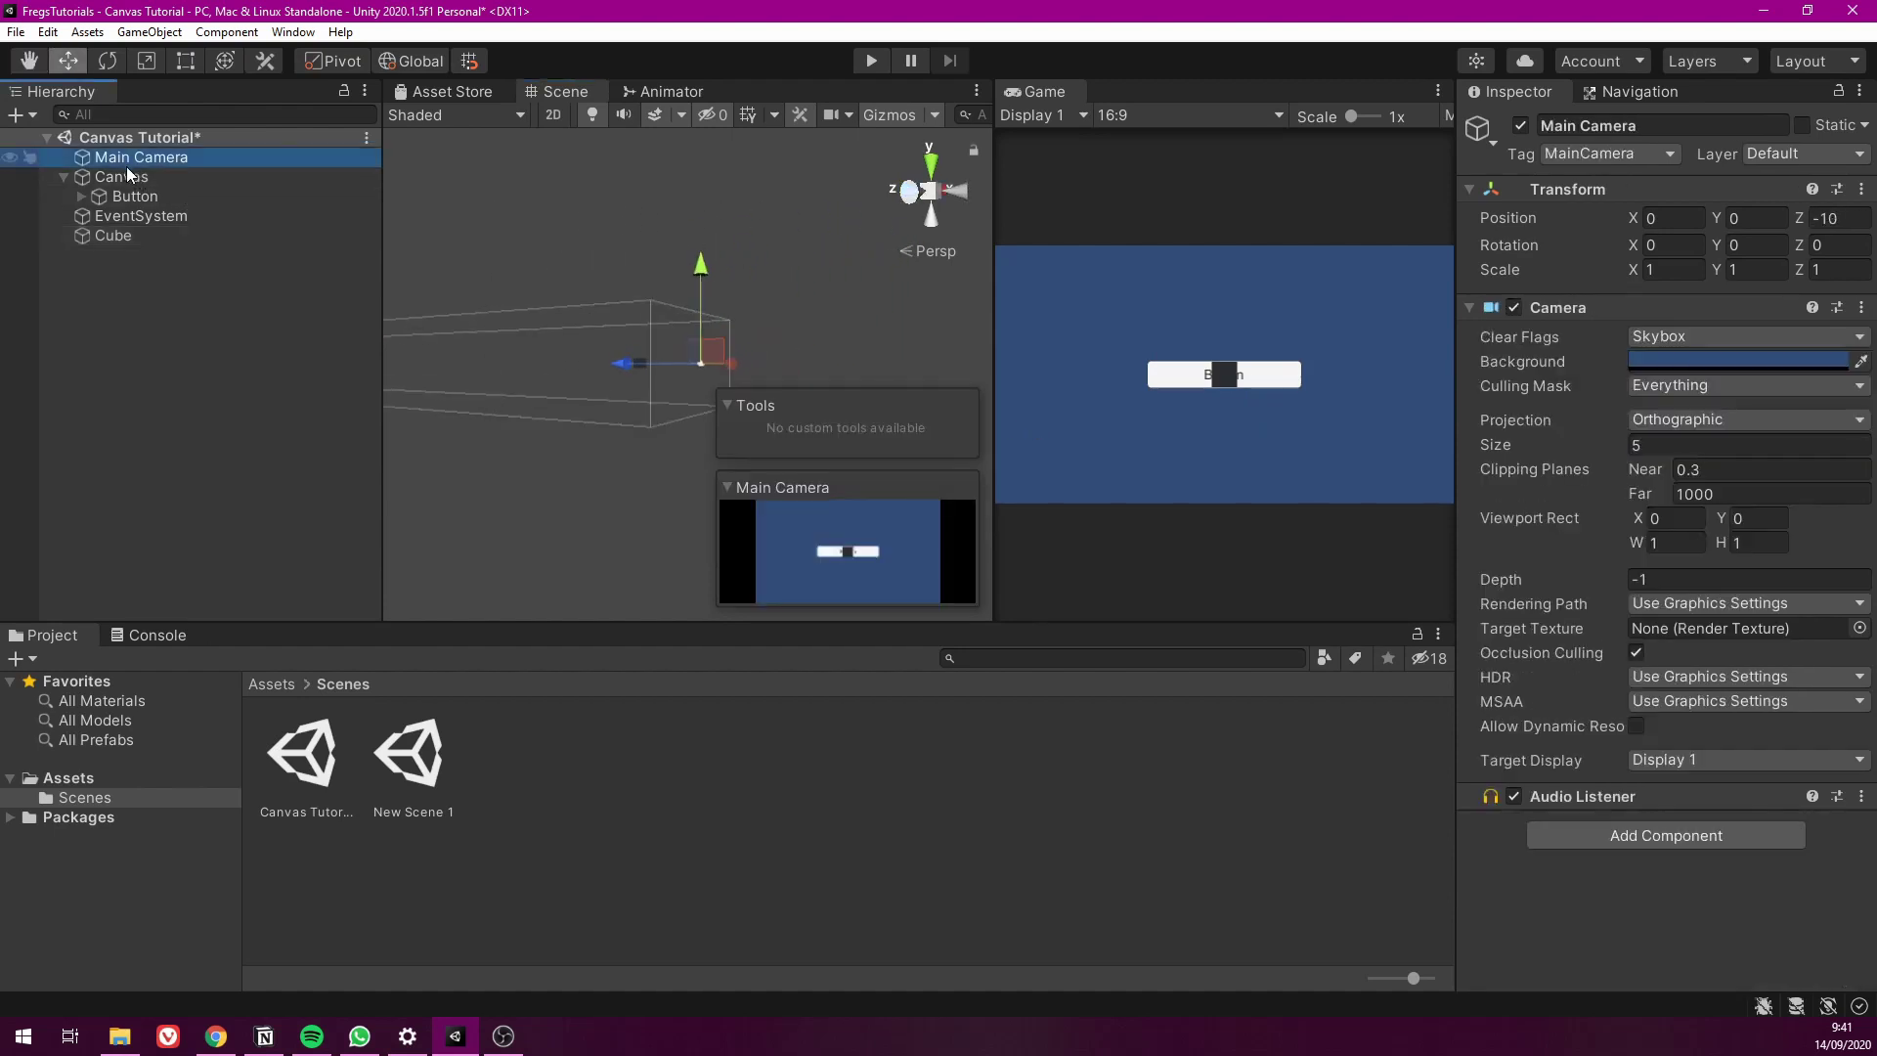
{"action": "left_click", "coordinate": [171, 178]}
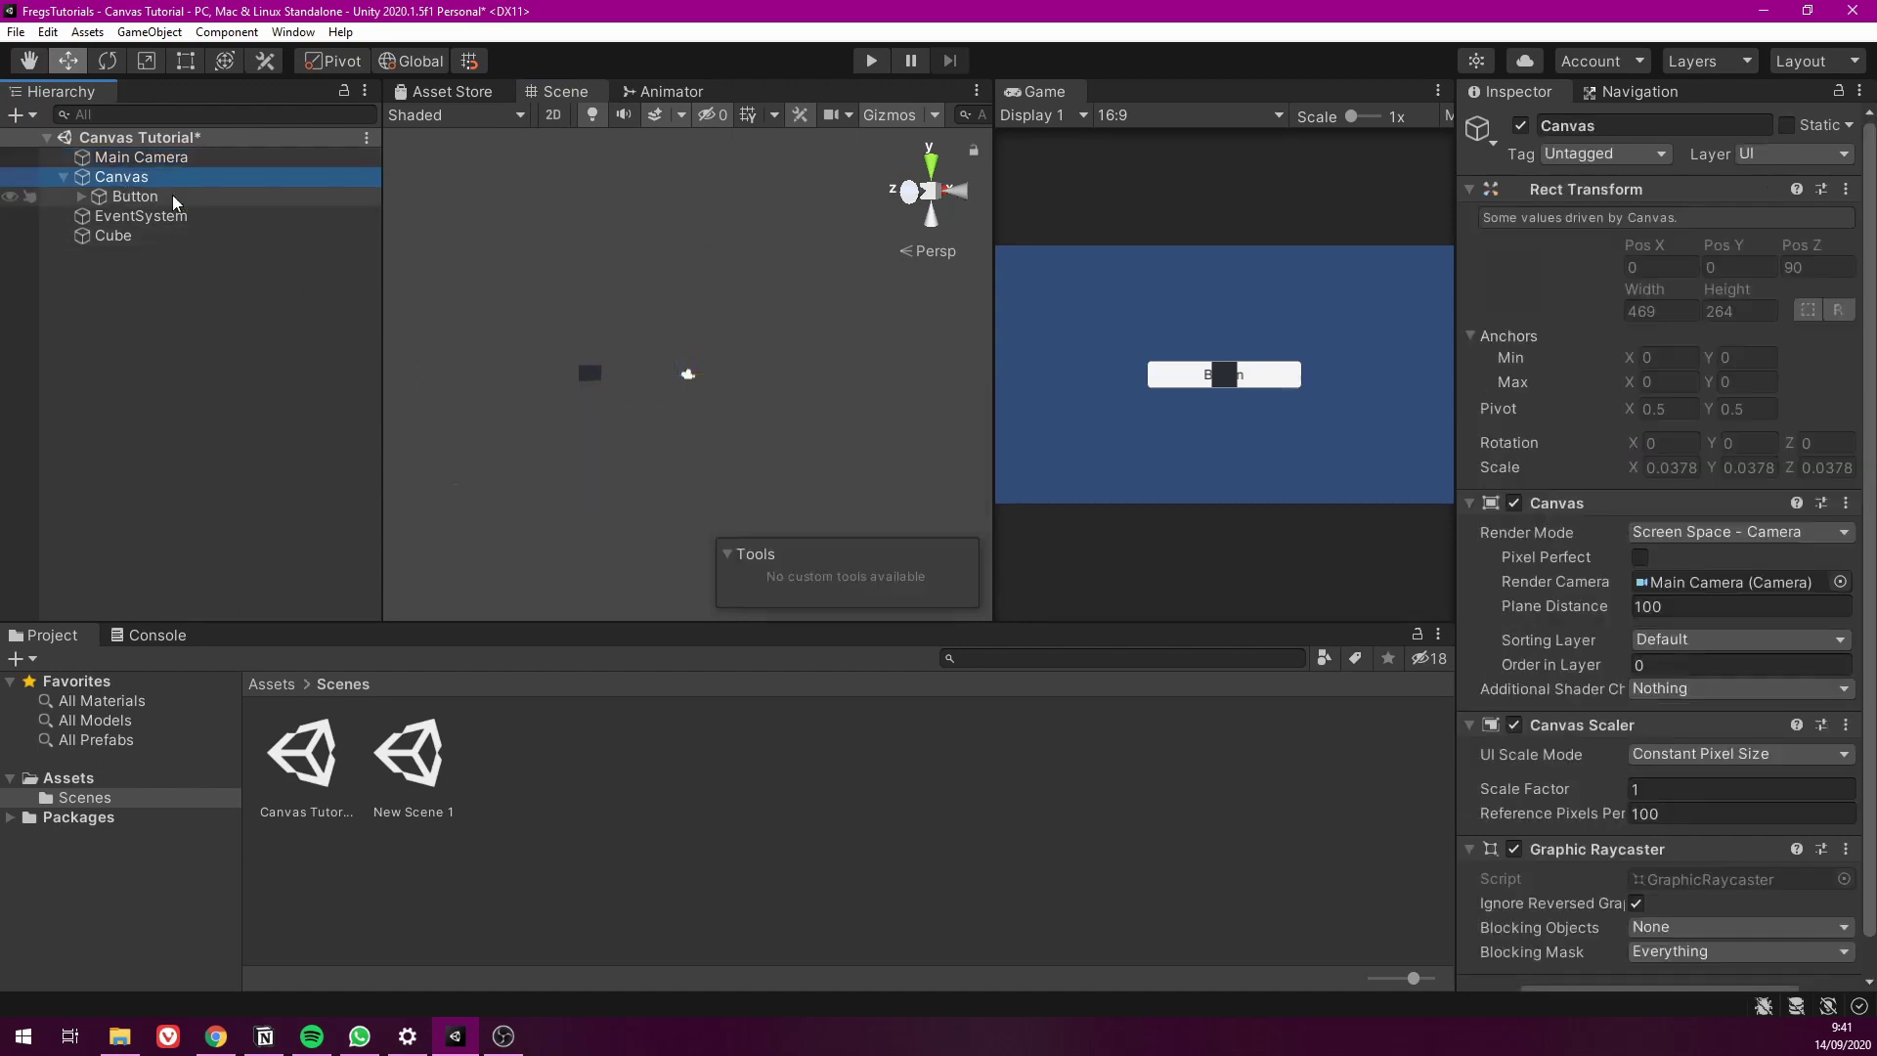
{"action": "left_click", "coordinate": [1670, 533]}
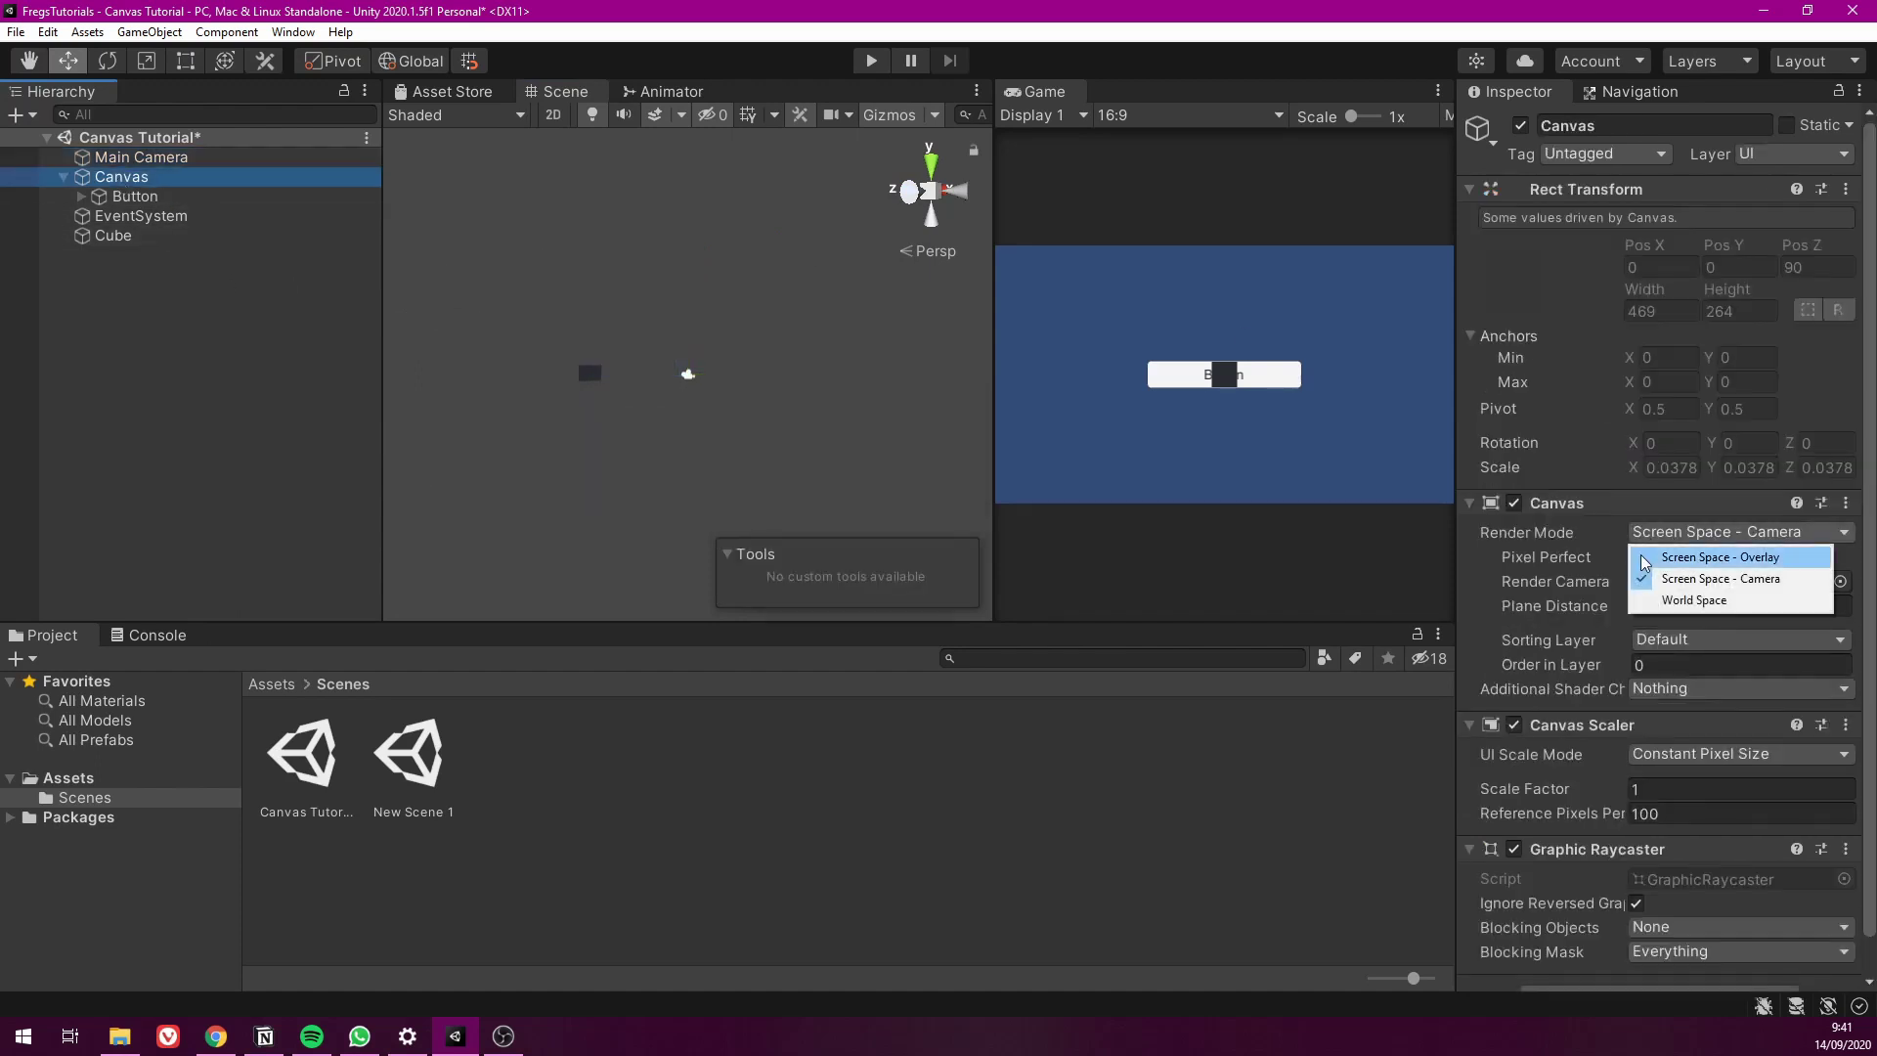
{"action": "left_click", "coordinate": [1712, 559]}
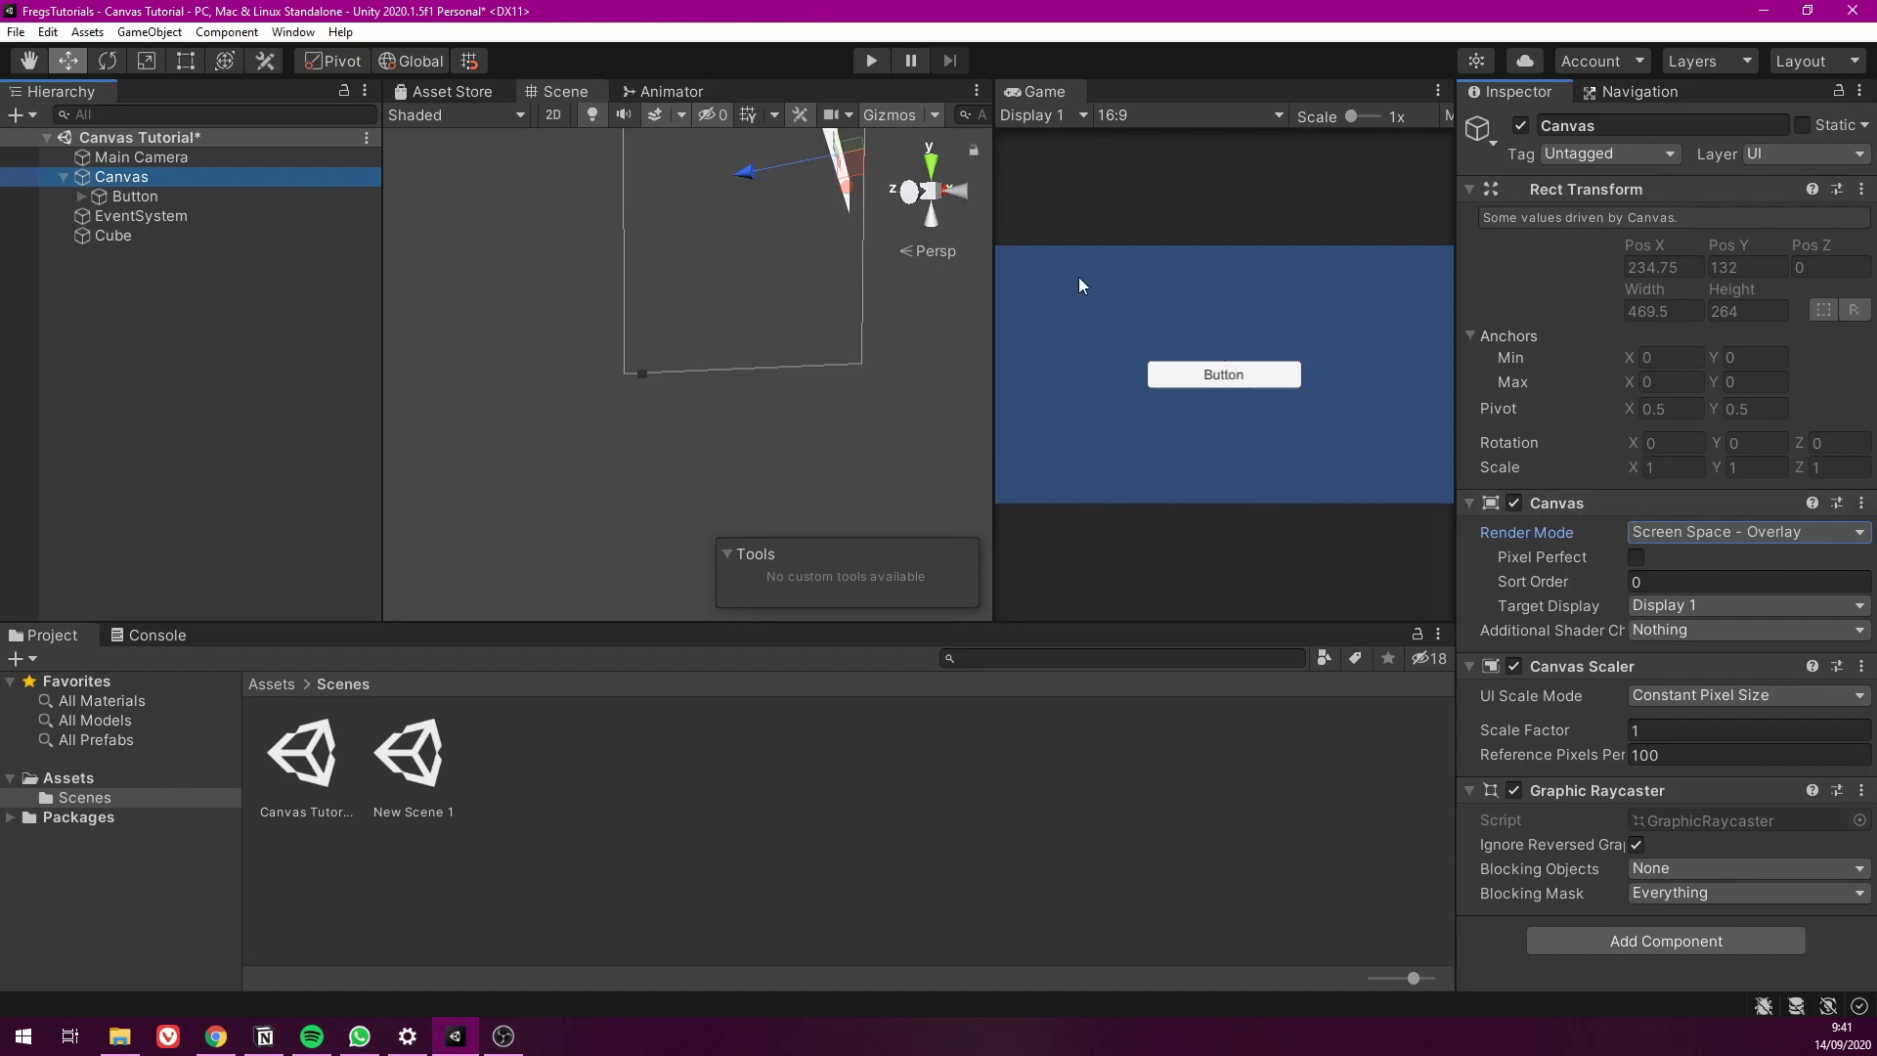
{"action": "left_click_drag", "start_coordinate": [605, 365], "coordinate": [966, 376], "text": "alt"}
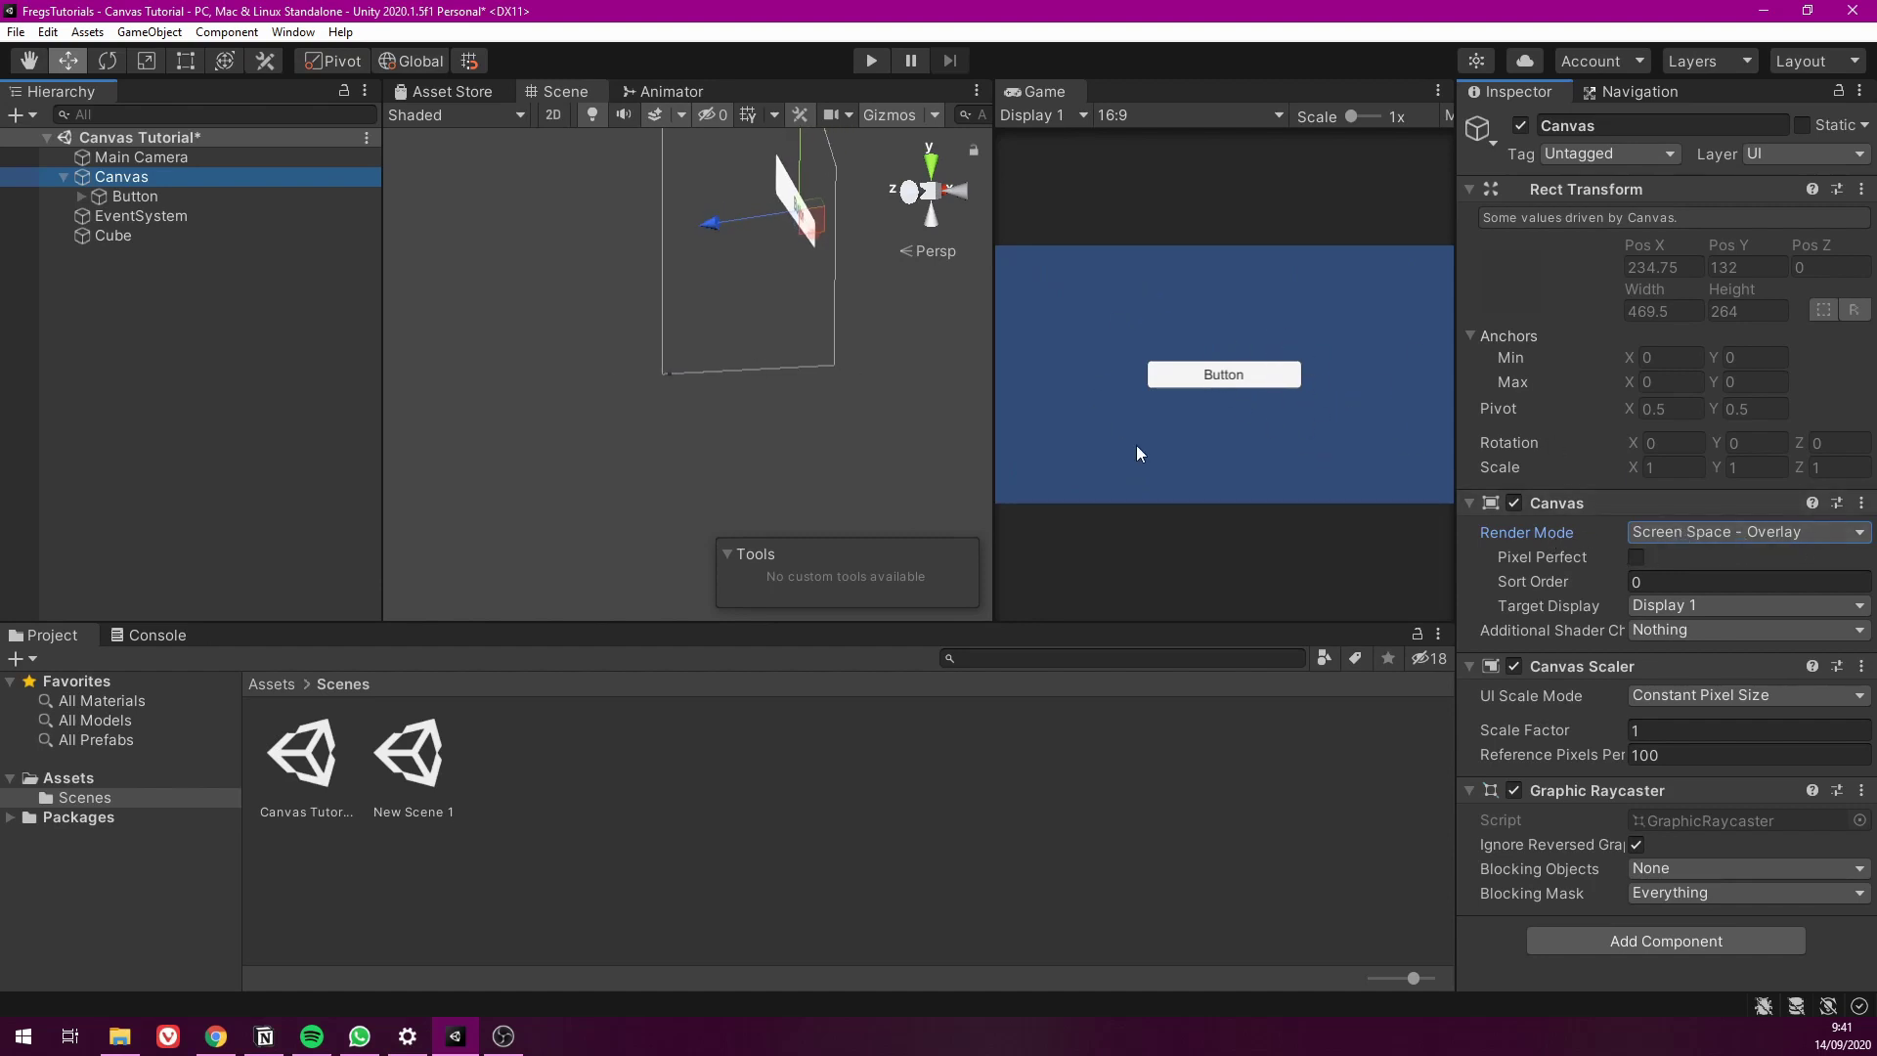
Return the Canvas to Screen Space - Camera render mode and view it beside the Cube and camera
{"action": "left_click", "coordinate": [1692, 527]}
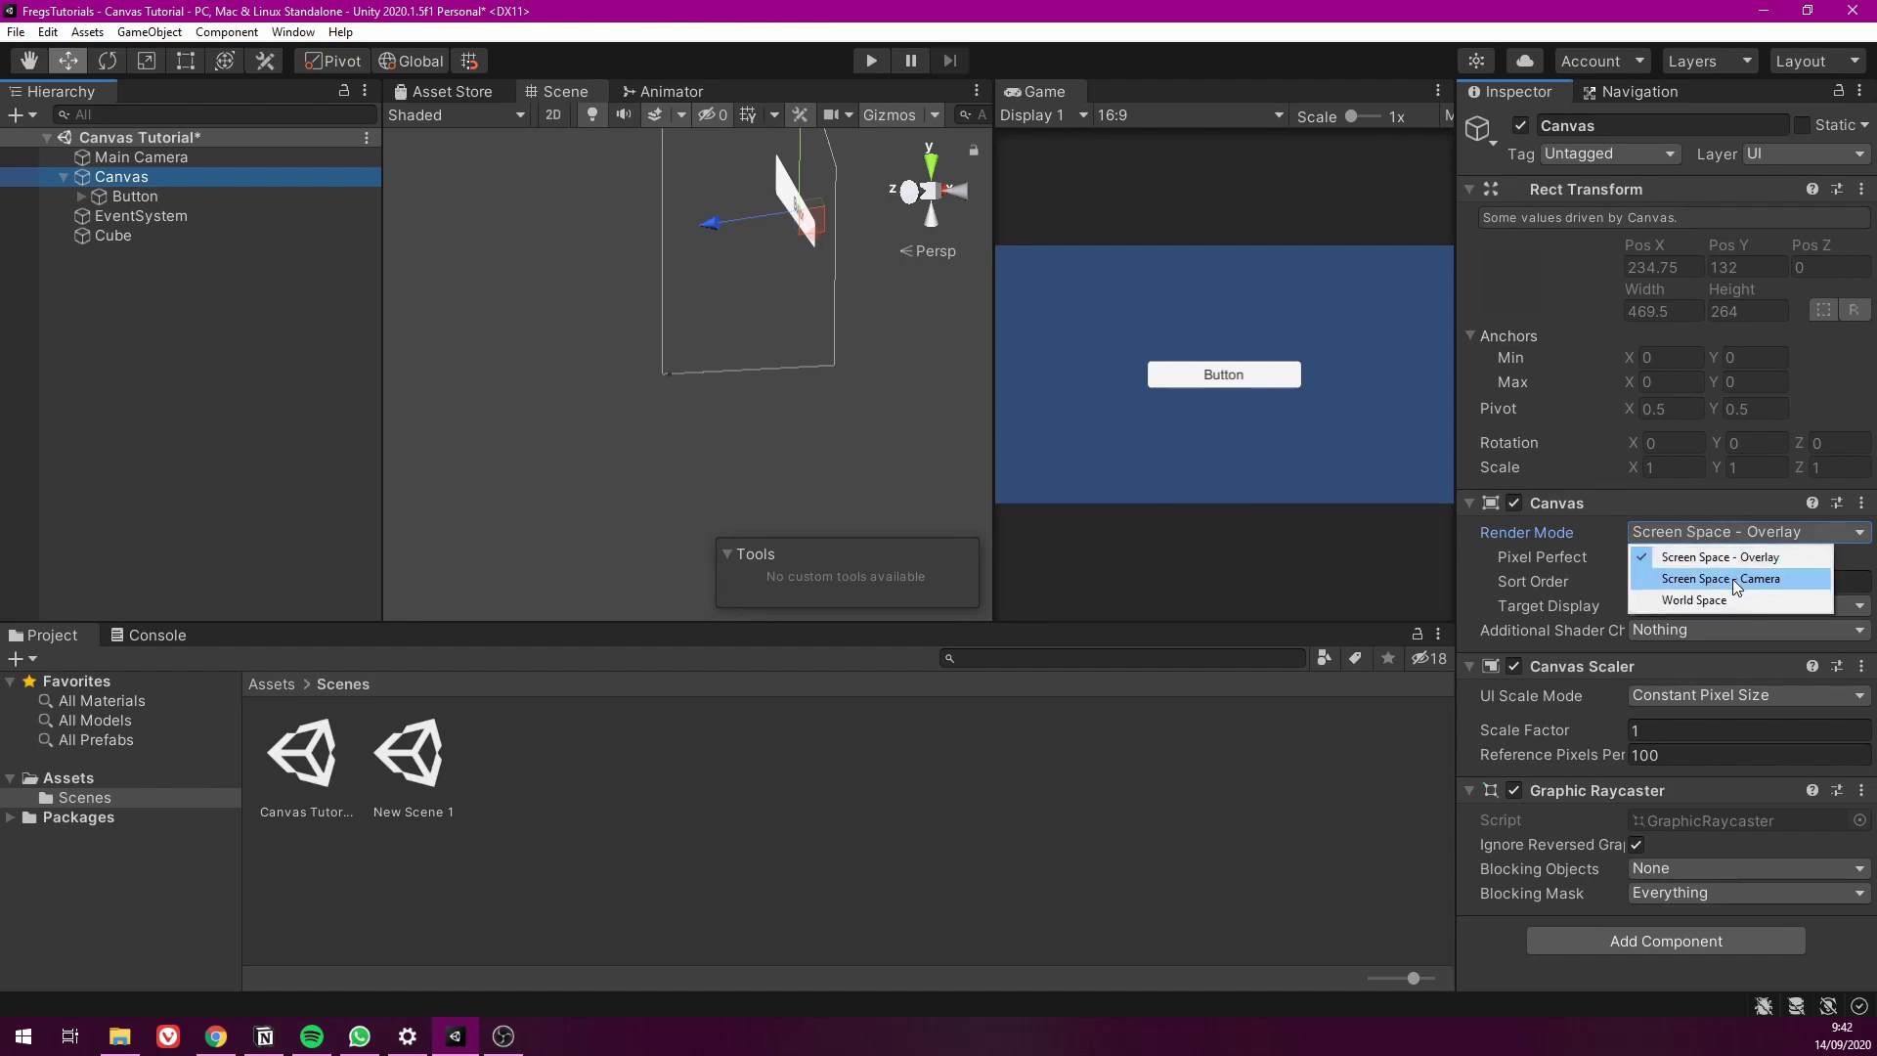
{"action": "left_click", "coordinate": [1732, 579]}
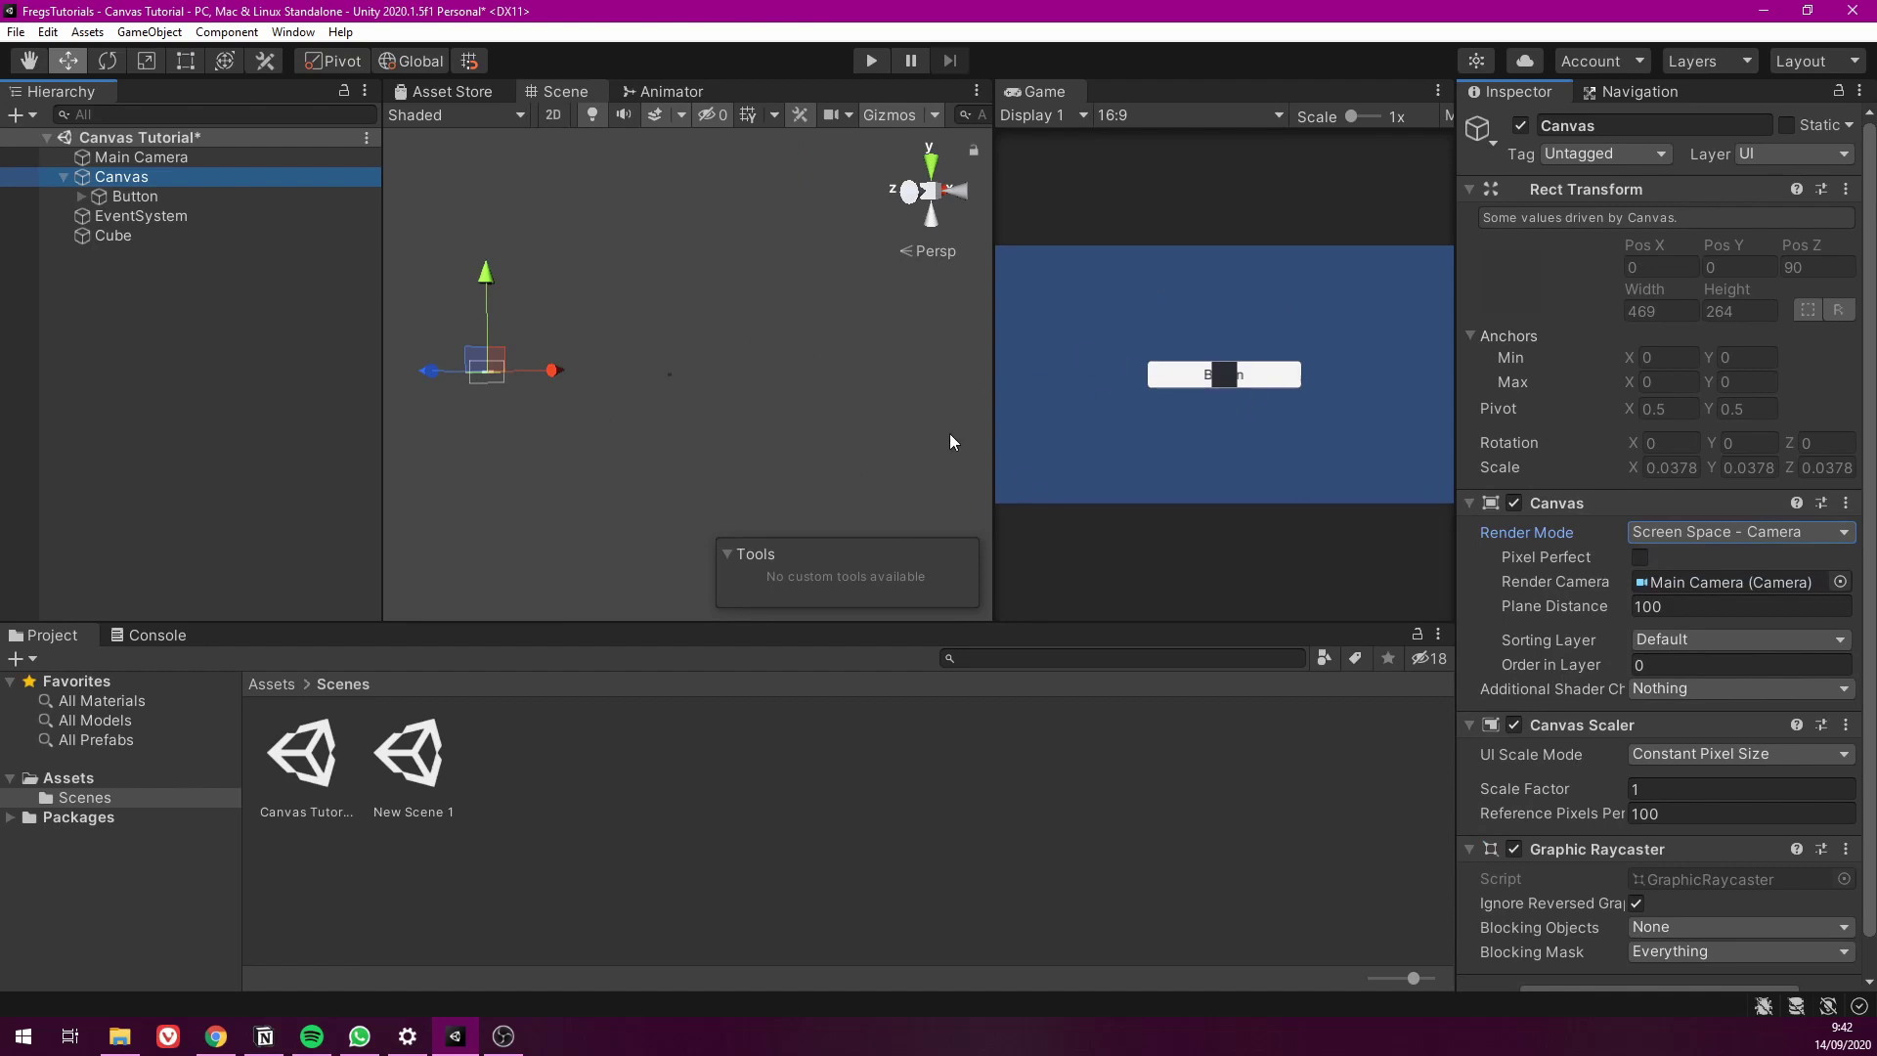
{"action": "mouse_move", "coordinate": [590, 398]}
{"action": "left_mouse_down", "text": "alt"}
{"action": "mouse_move", "coordinate": [625, 412]}
{"action": "mouse_move", "coordinate": [587, 406]}
{"action": "left_mouse_up", "text": "alt"}
{"action": "left_click_drag", "start_coordinate": [770, 438], "coordinate": [684, 431], "text": "alt"}
{"action": "left_click_drag", "start_coordinate": [661, 358], "coordinate": [749, 379], "text": "alt"}
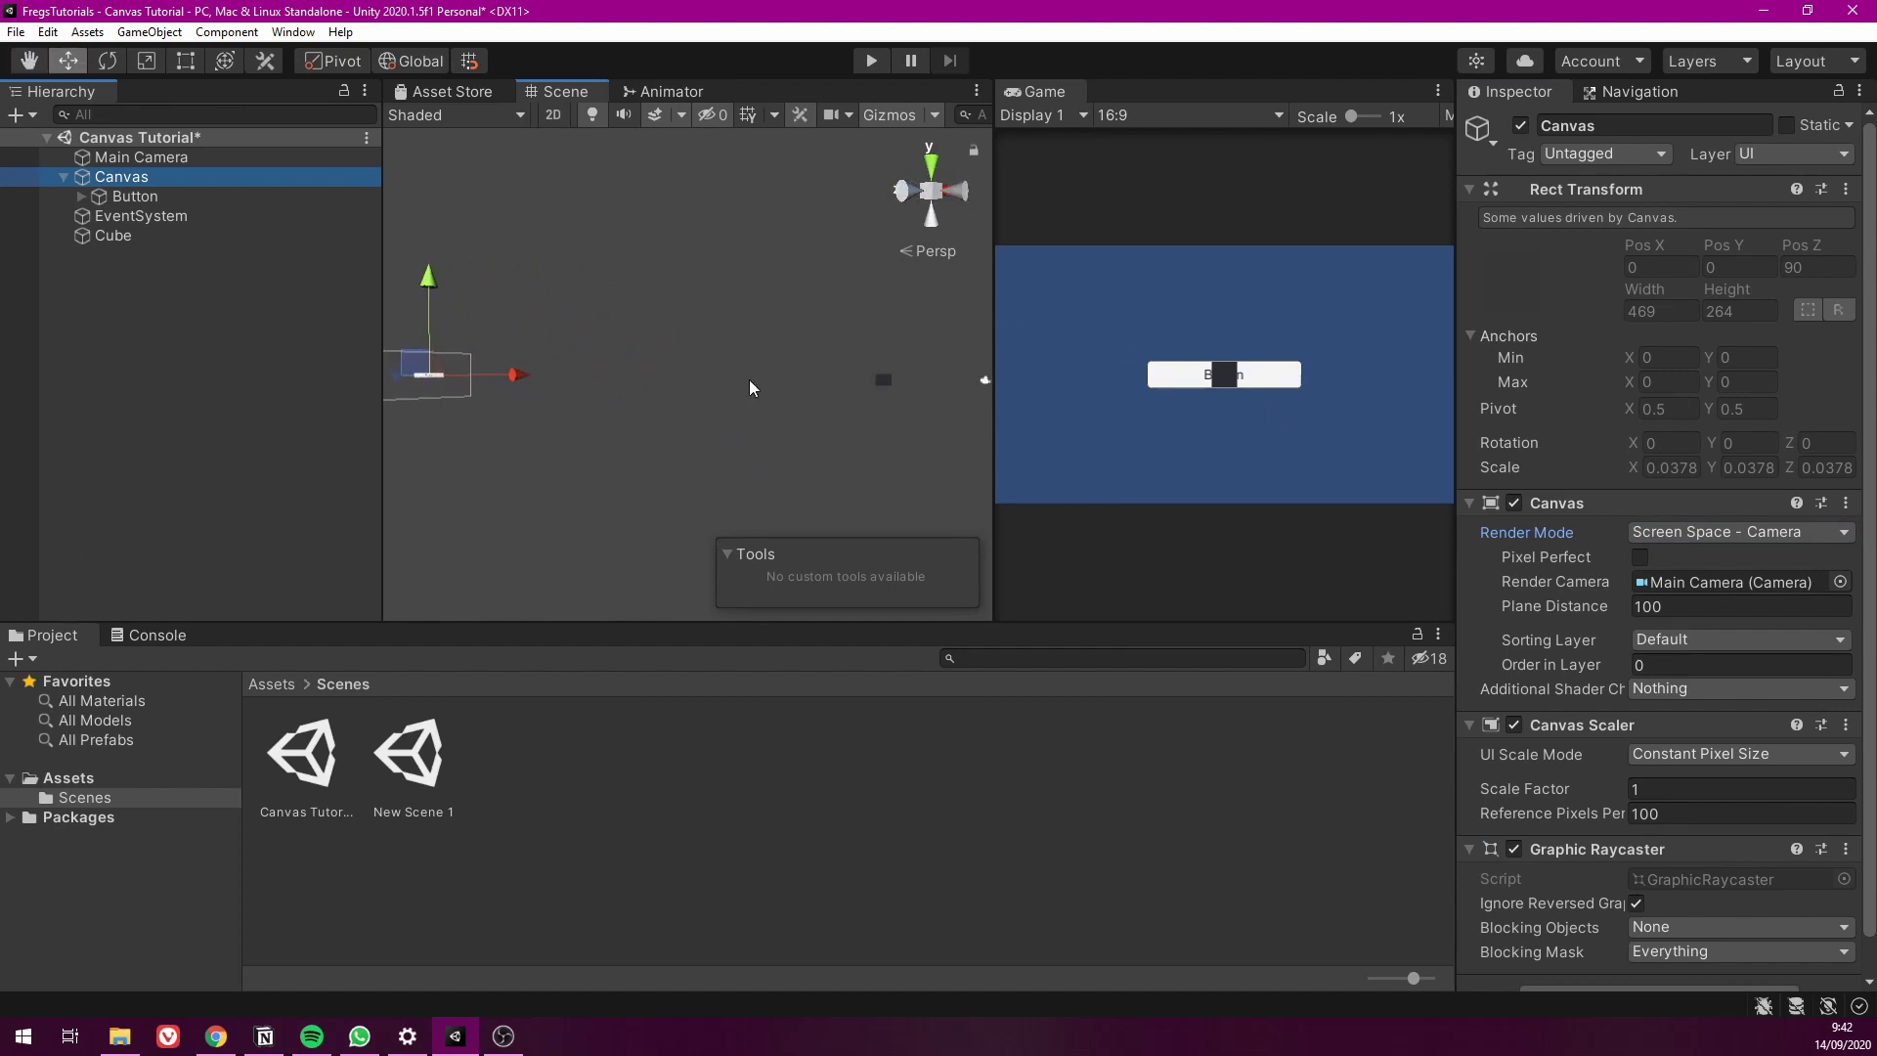
{"action": "left_click_drag", "start_coordinate": [637, 337], "coordinate": [721, 291], "text": "alt"}
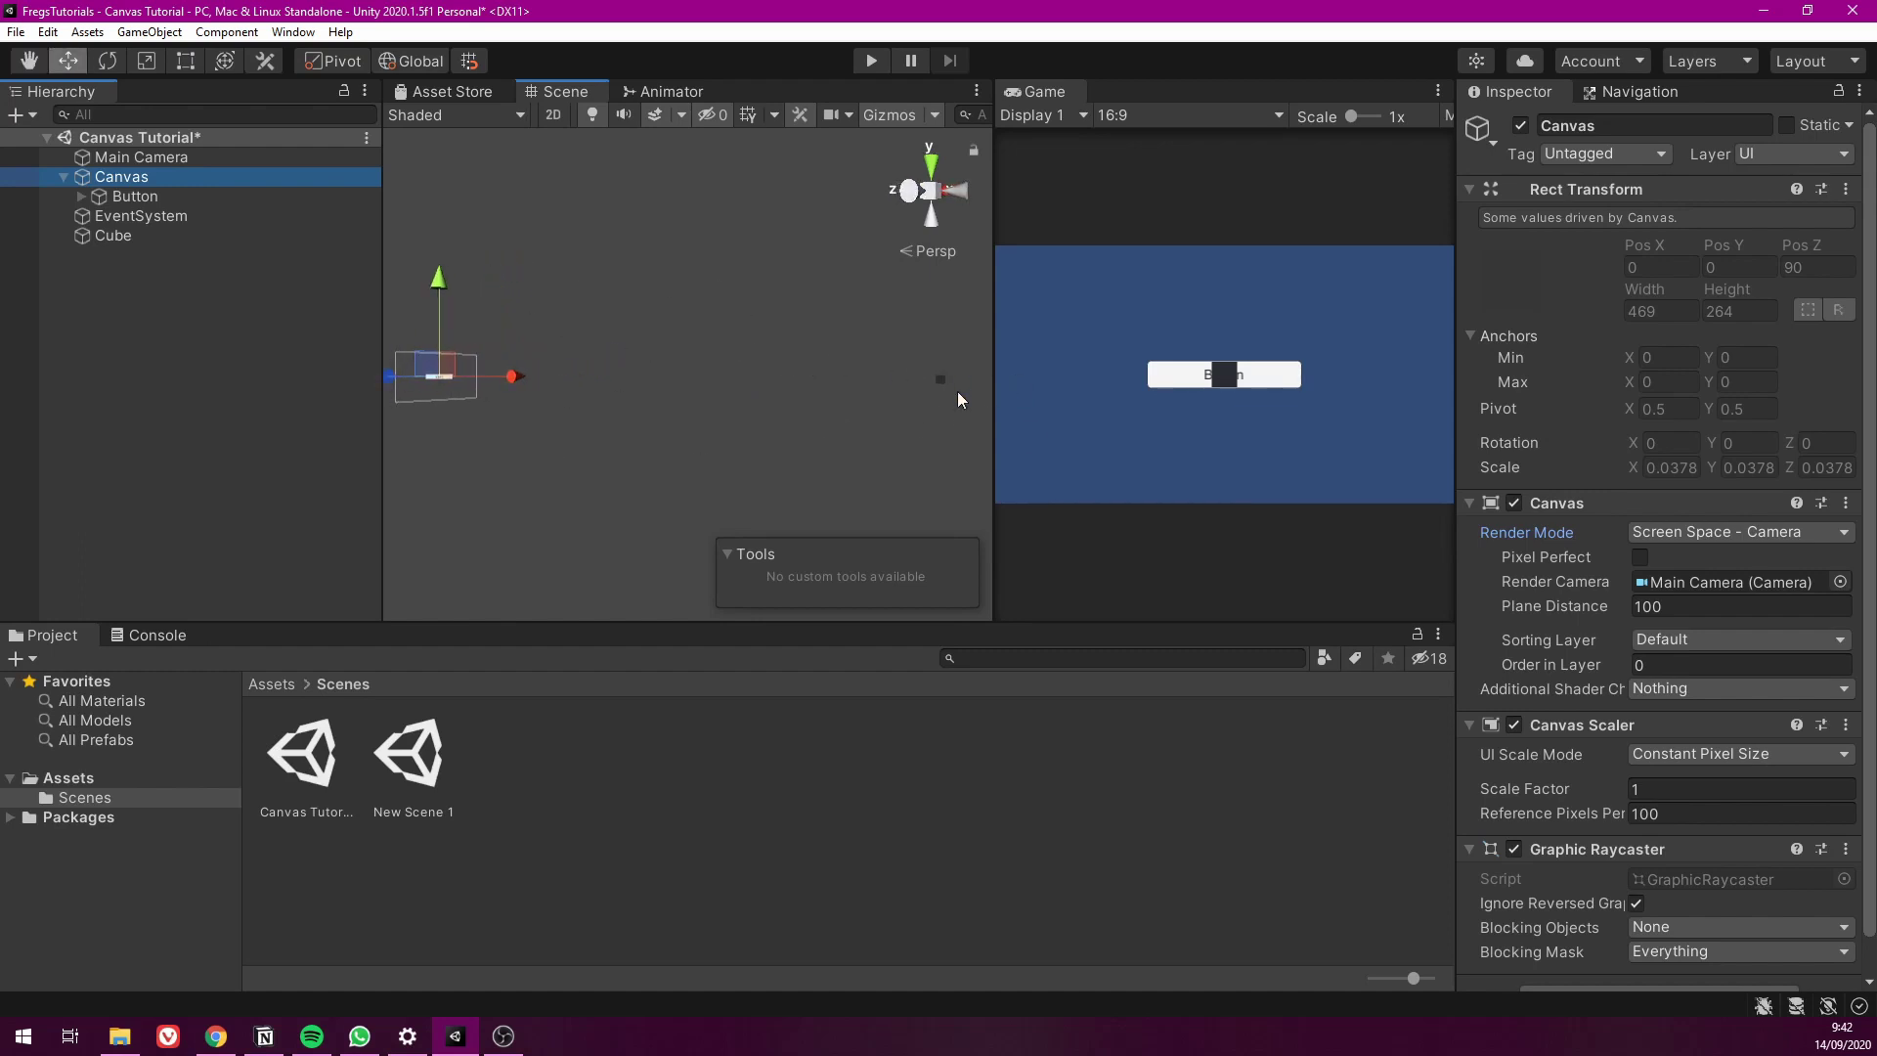
Toggle the Canvas's render mode to Screen Space - Overlay and back to Screen Space - Camera for comparison
{"action": "left_click", "coordinate": [1698, 533]}
{"action": "left_click", "coordinate": [1701, 557]}
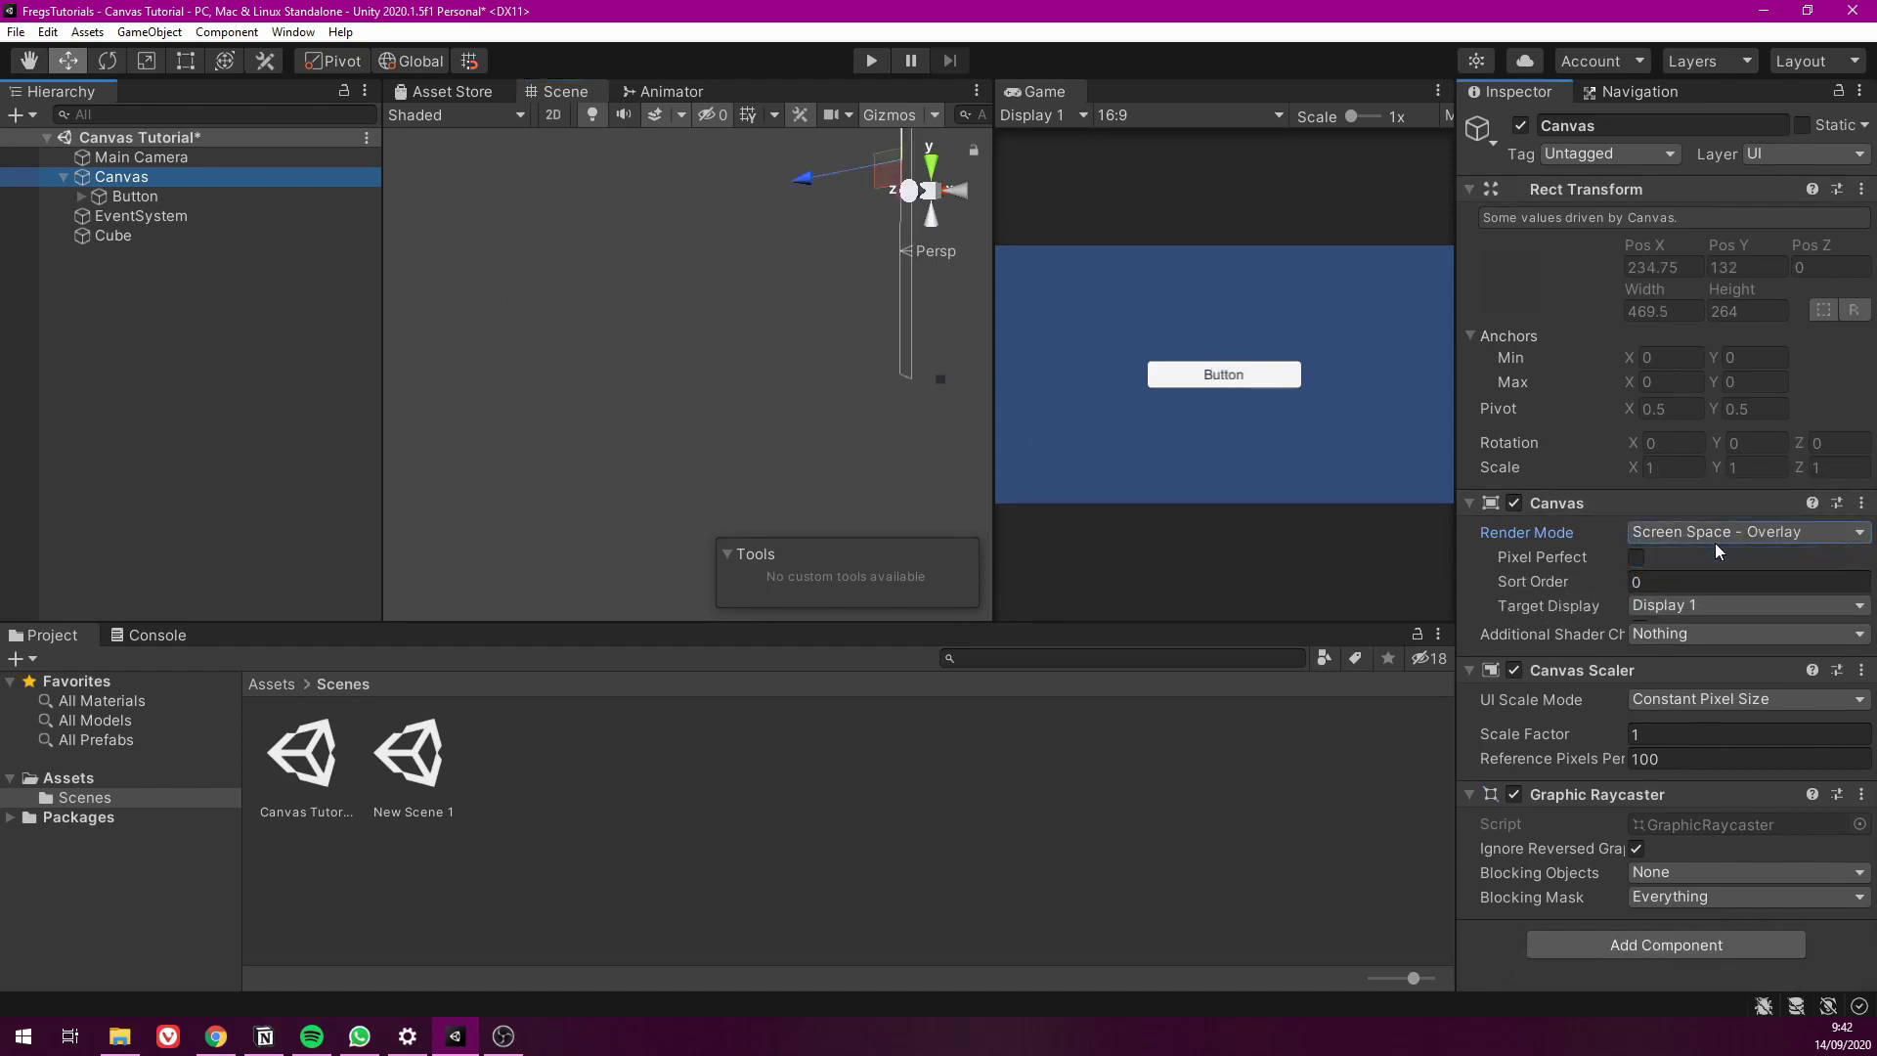
{"action": "left_click", "coordinate": [1712, 534]}
{"action": "left_click", "coordinate": [1719, 579]}
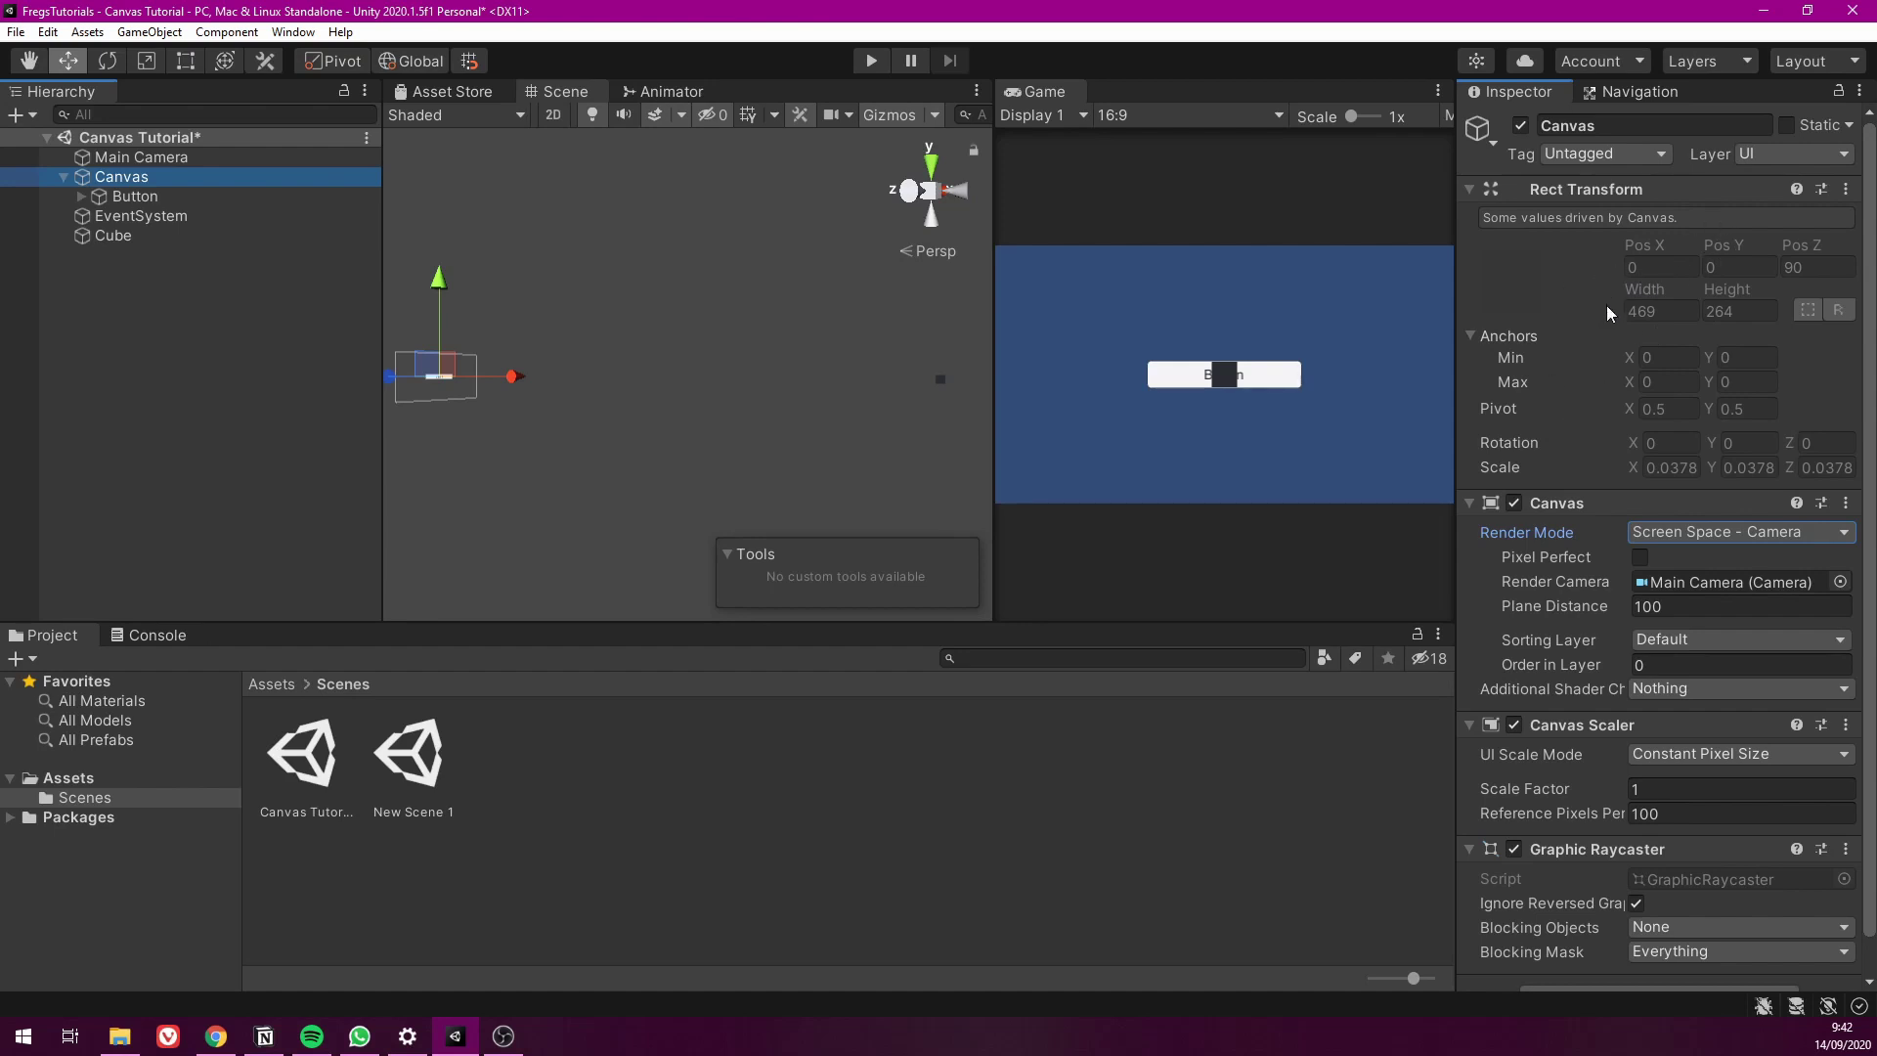
Check the available Canvas render modes and examine the Canvas's position relative to the Main Camera and Cube
{"action": "left_click", "coordinate": [1725, 533]}
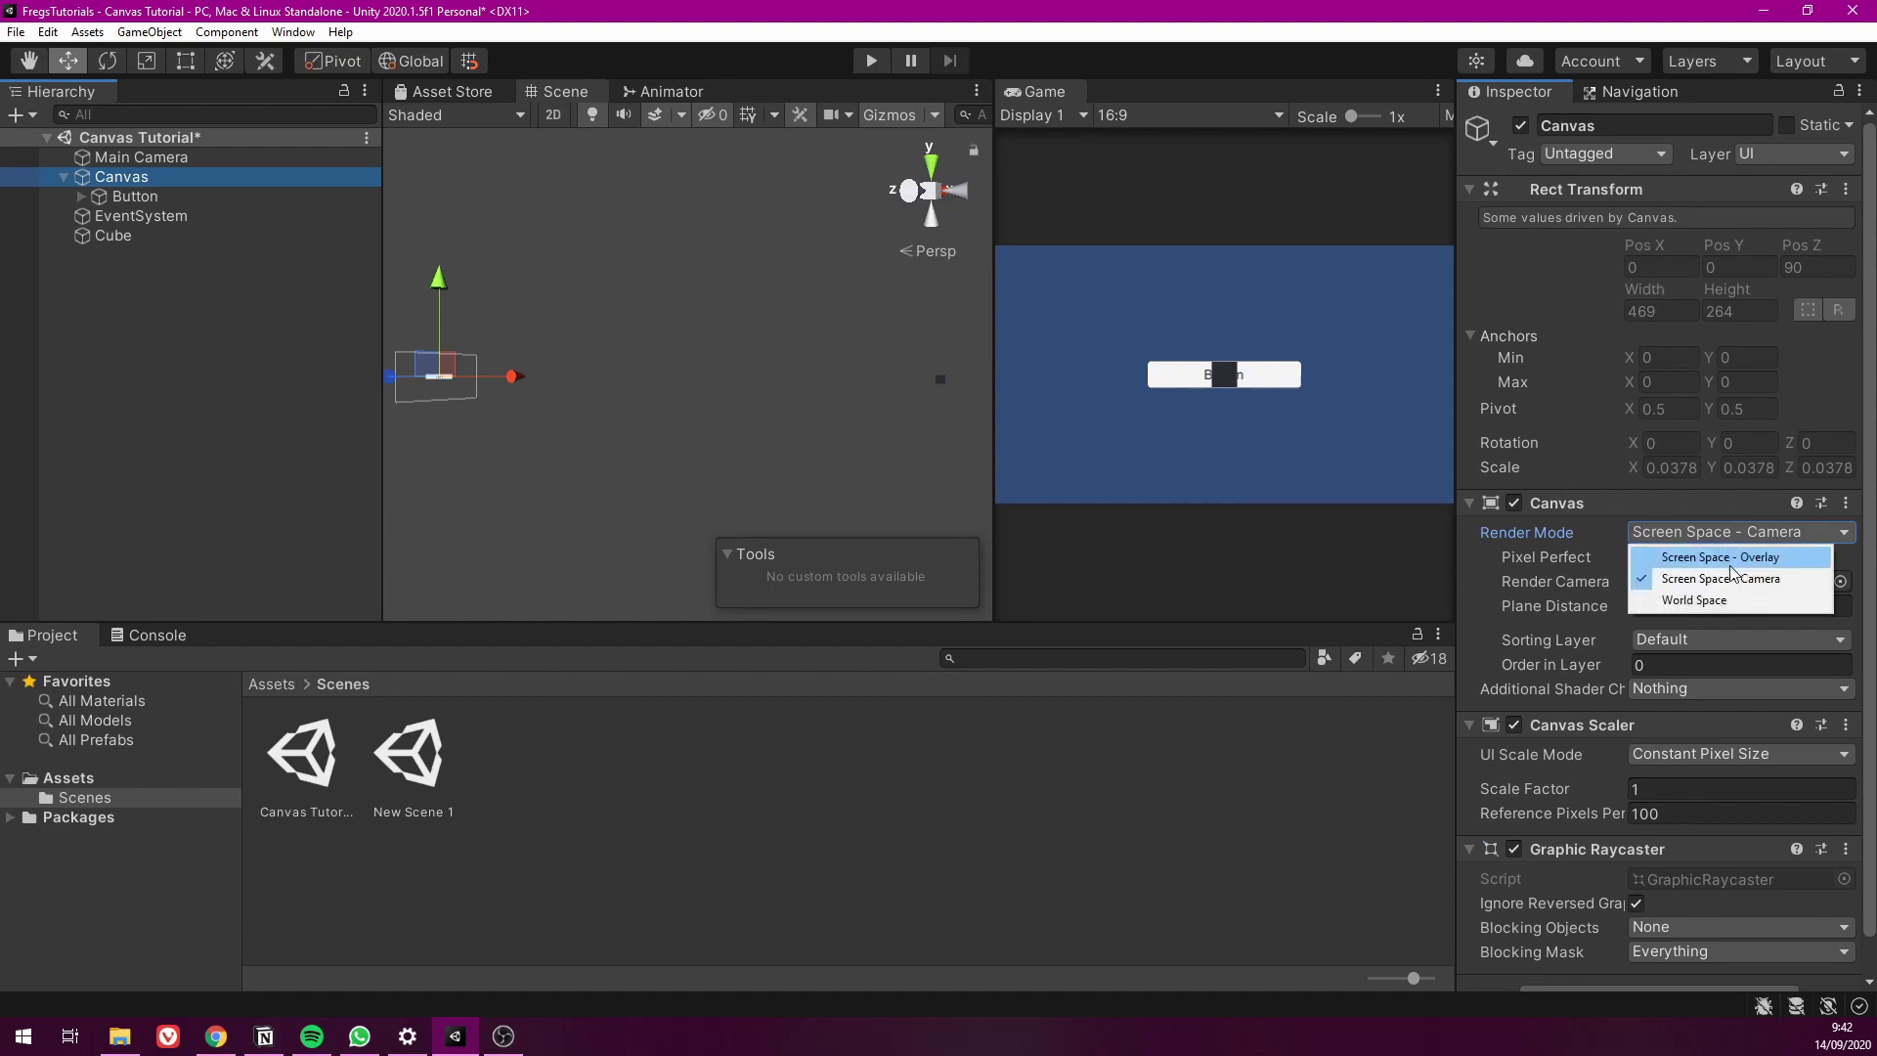
{"action": "left_click", "coordinate": [1585, 314]}
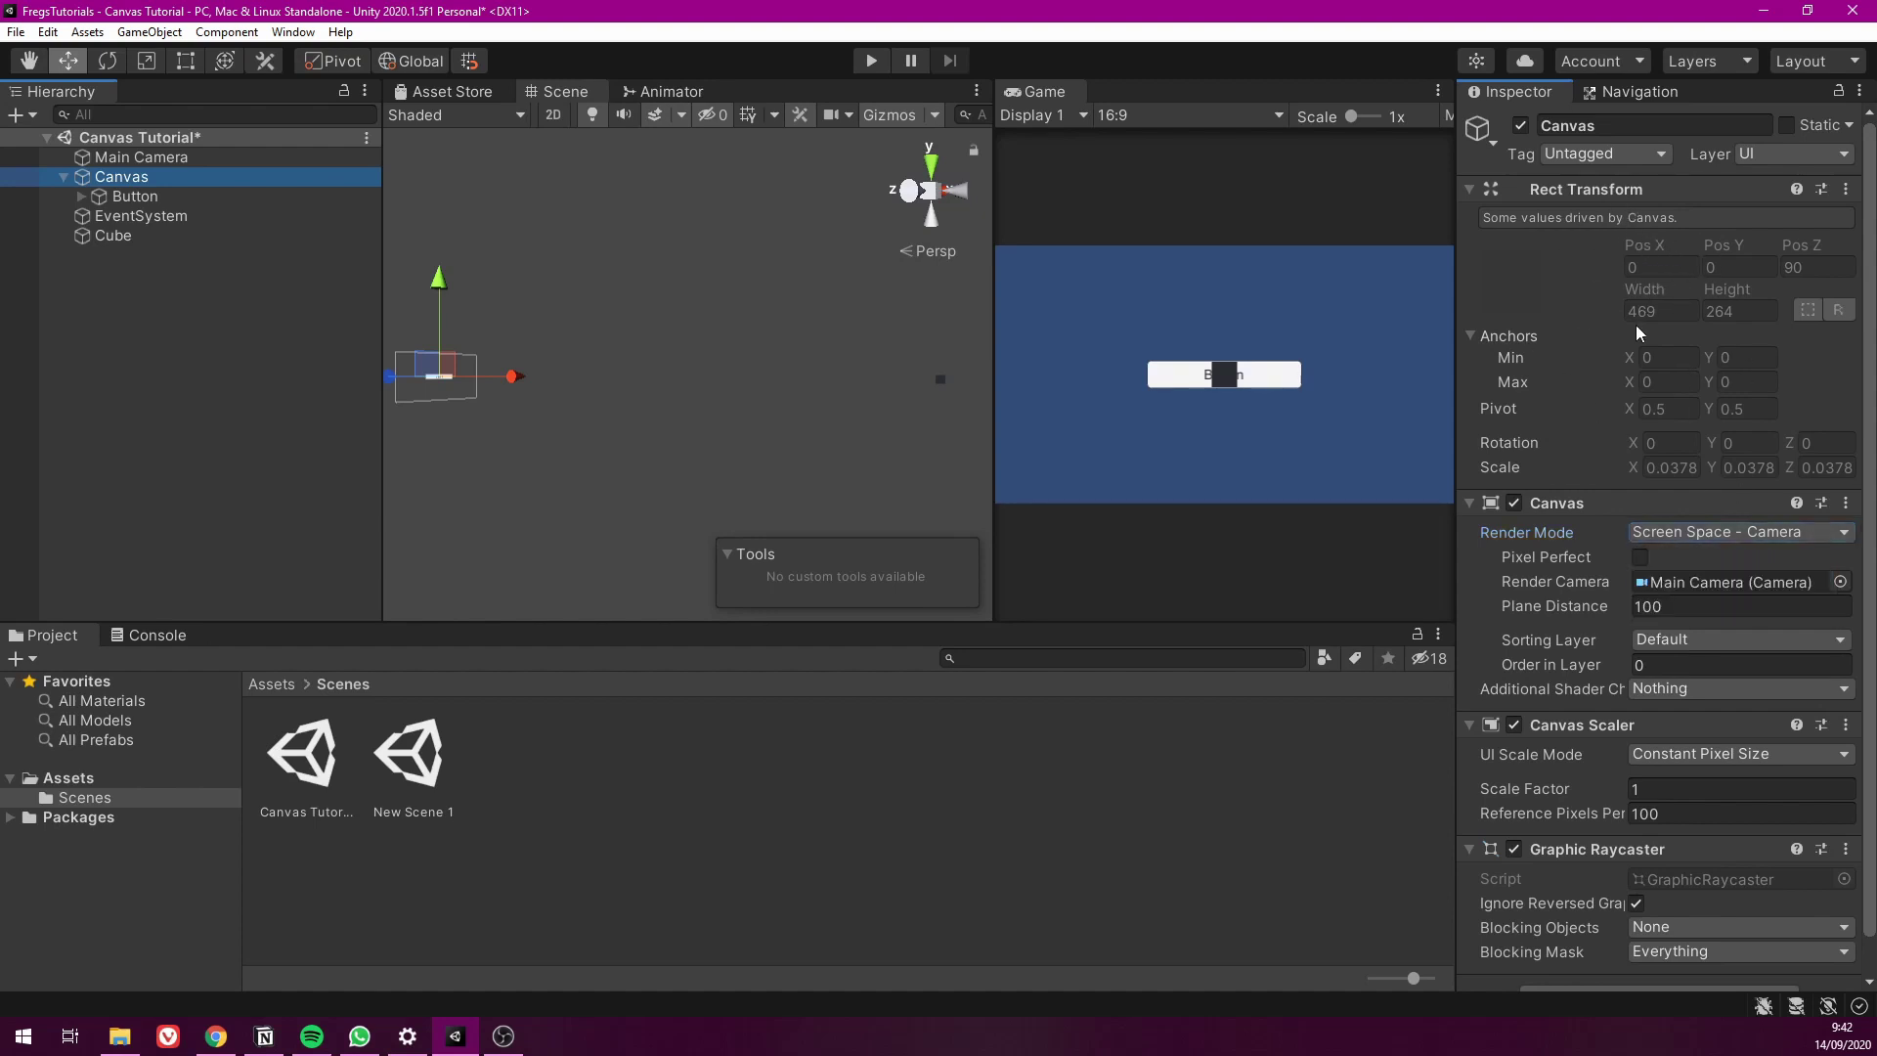
{"action": "right_click_drag", "start_coordinate": [880, 417], "coordinate": [836, 416]}
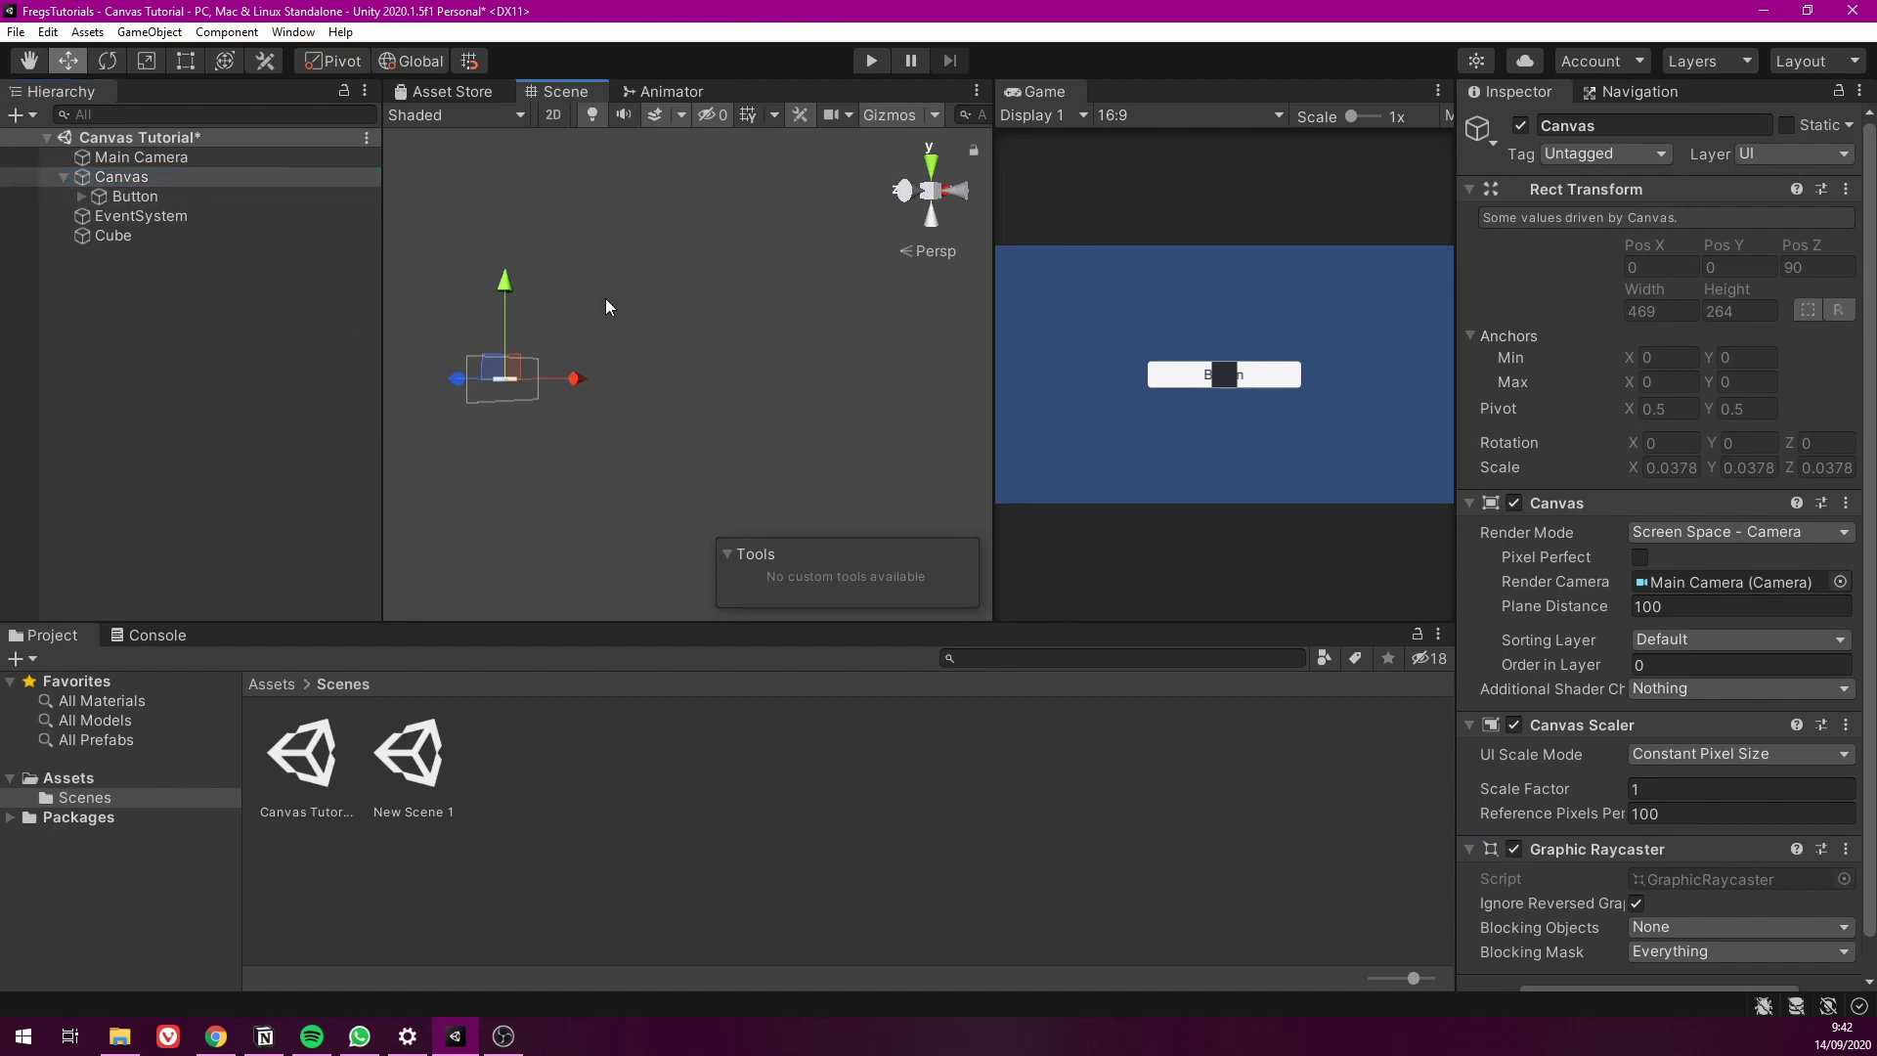
{"action": "double_click", "coordinate": [189, 158]}
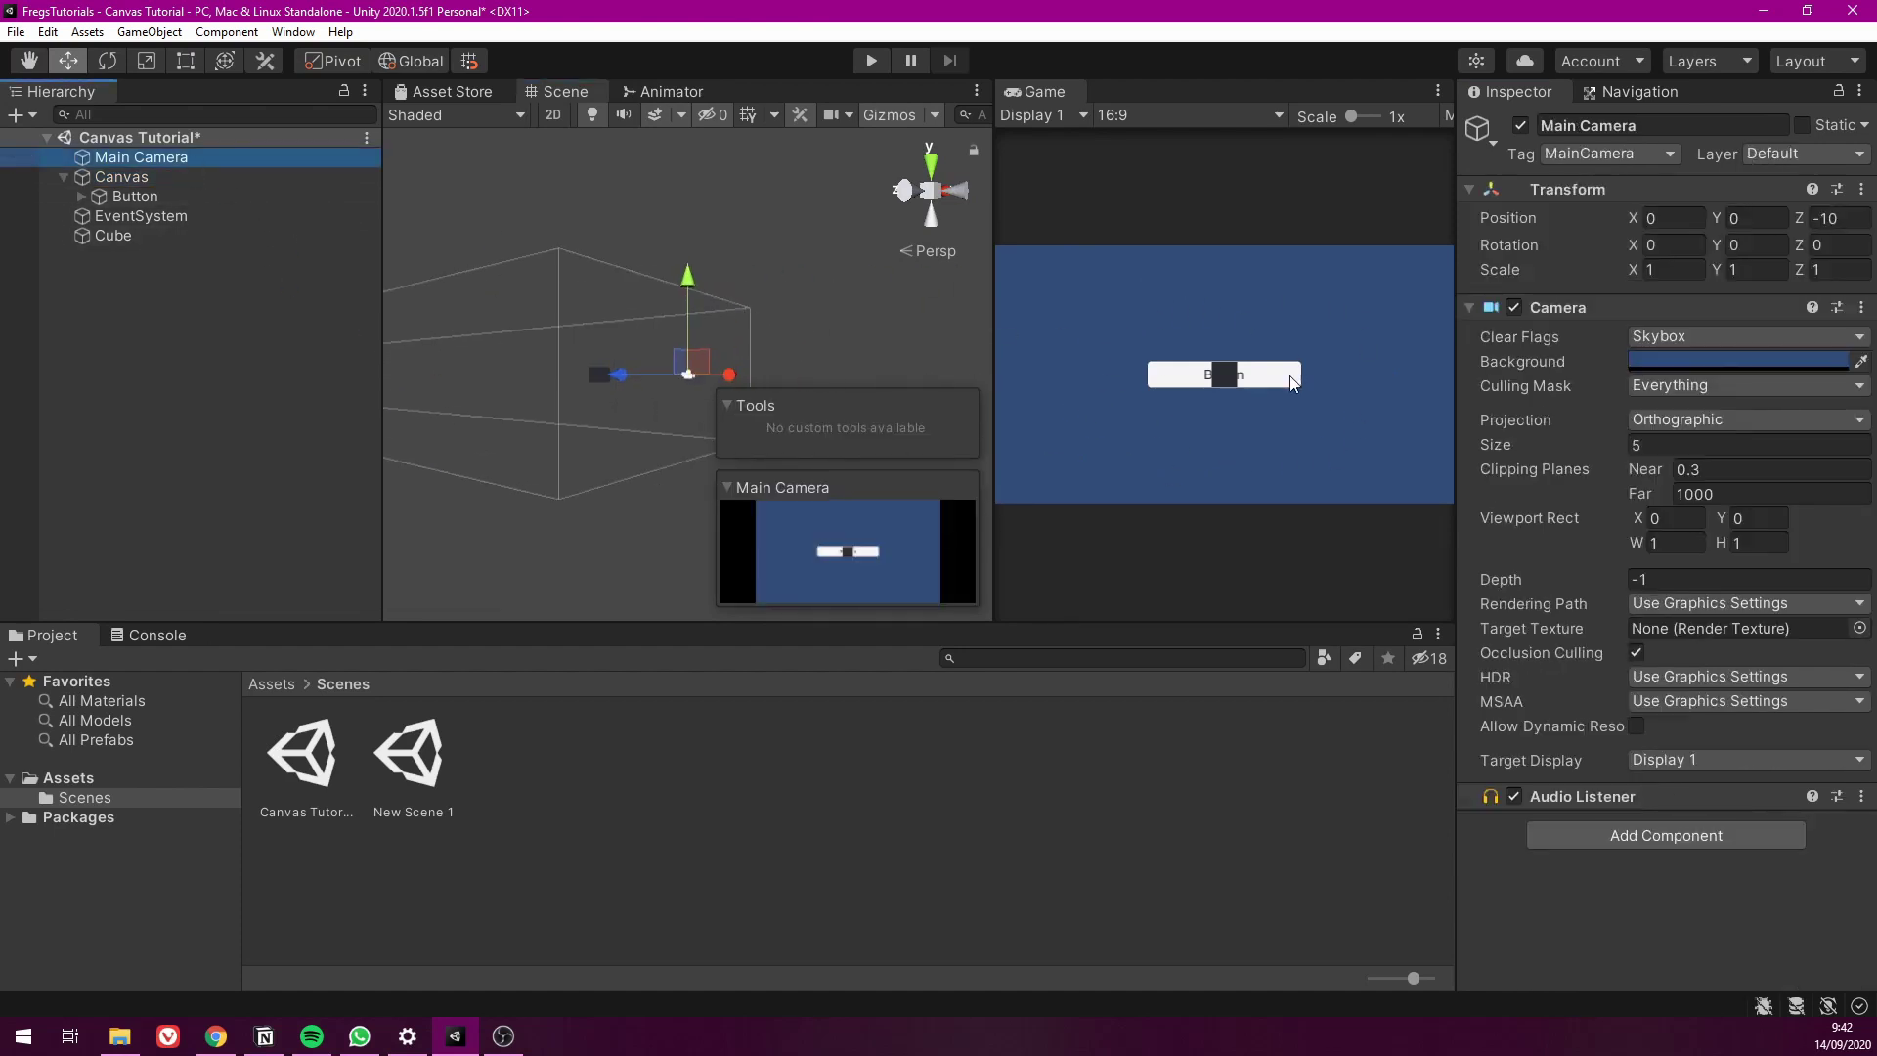
{"action": "left_click", "coordinate": [136, 177]}
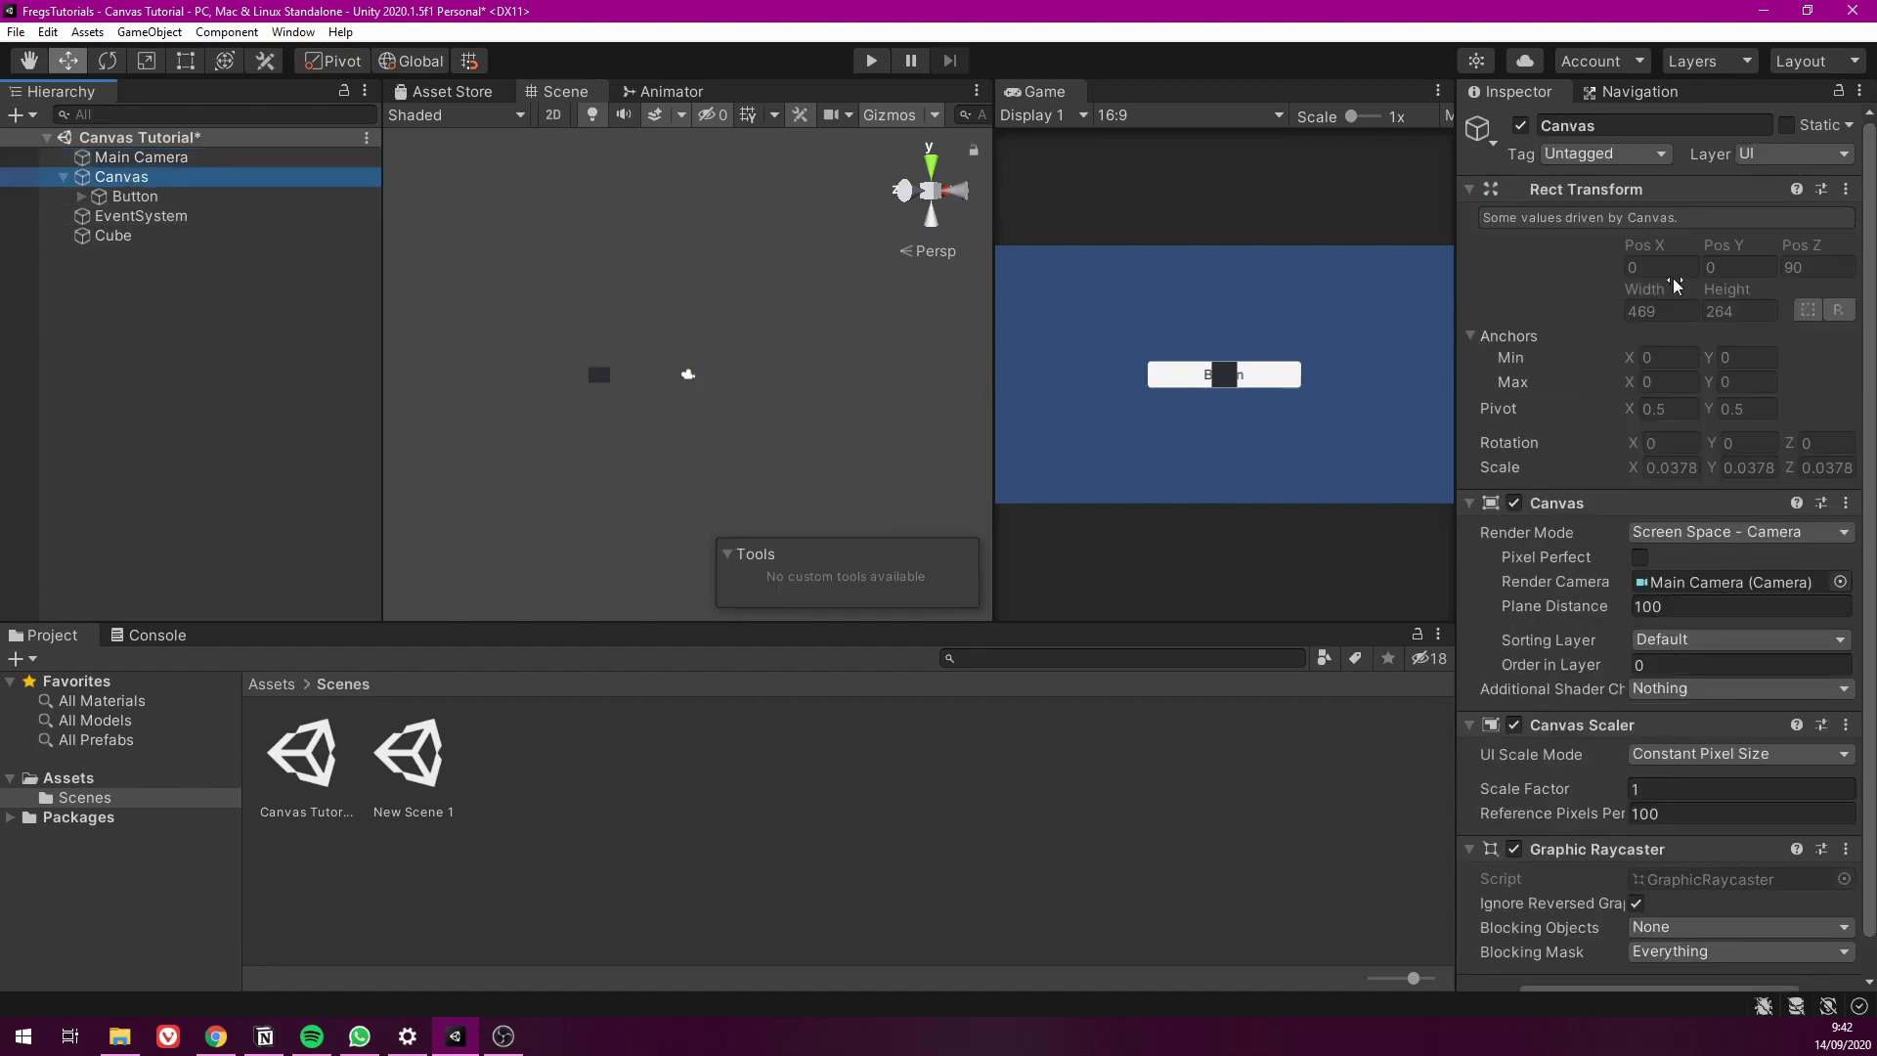
{"action": "right_click_drag", "start_coordinate": [846, 381], "coordinate": [635, 367]}
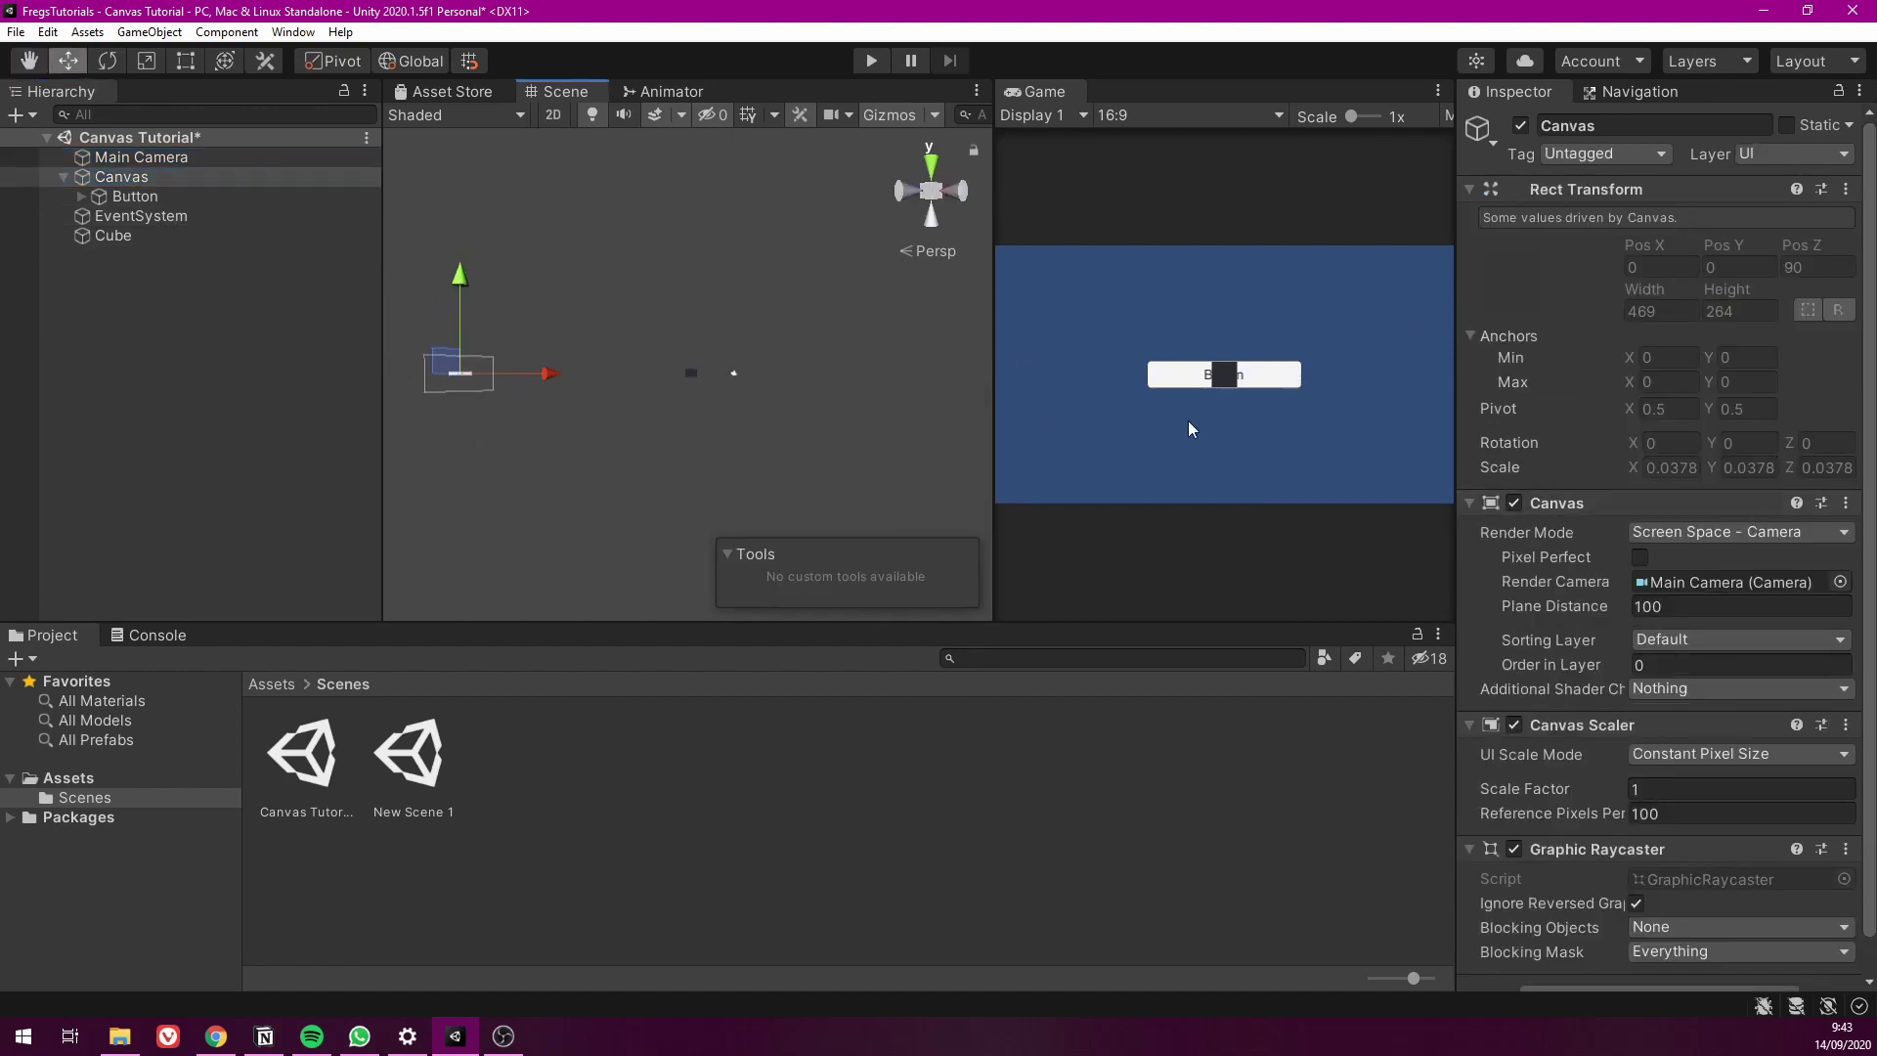
Switch the Canvas's render mode to World Space and frame the Canvas for resizing with the Rect tool
{"action": "left_click", "coordinate": [1694, 540]}
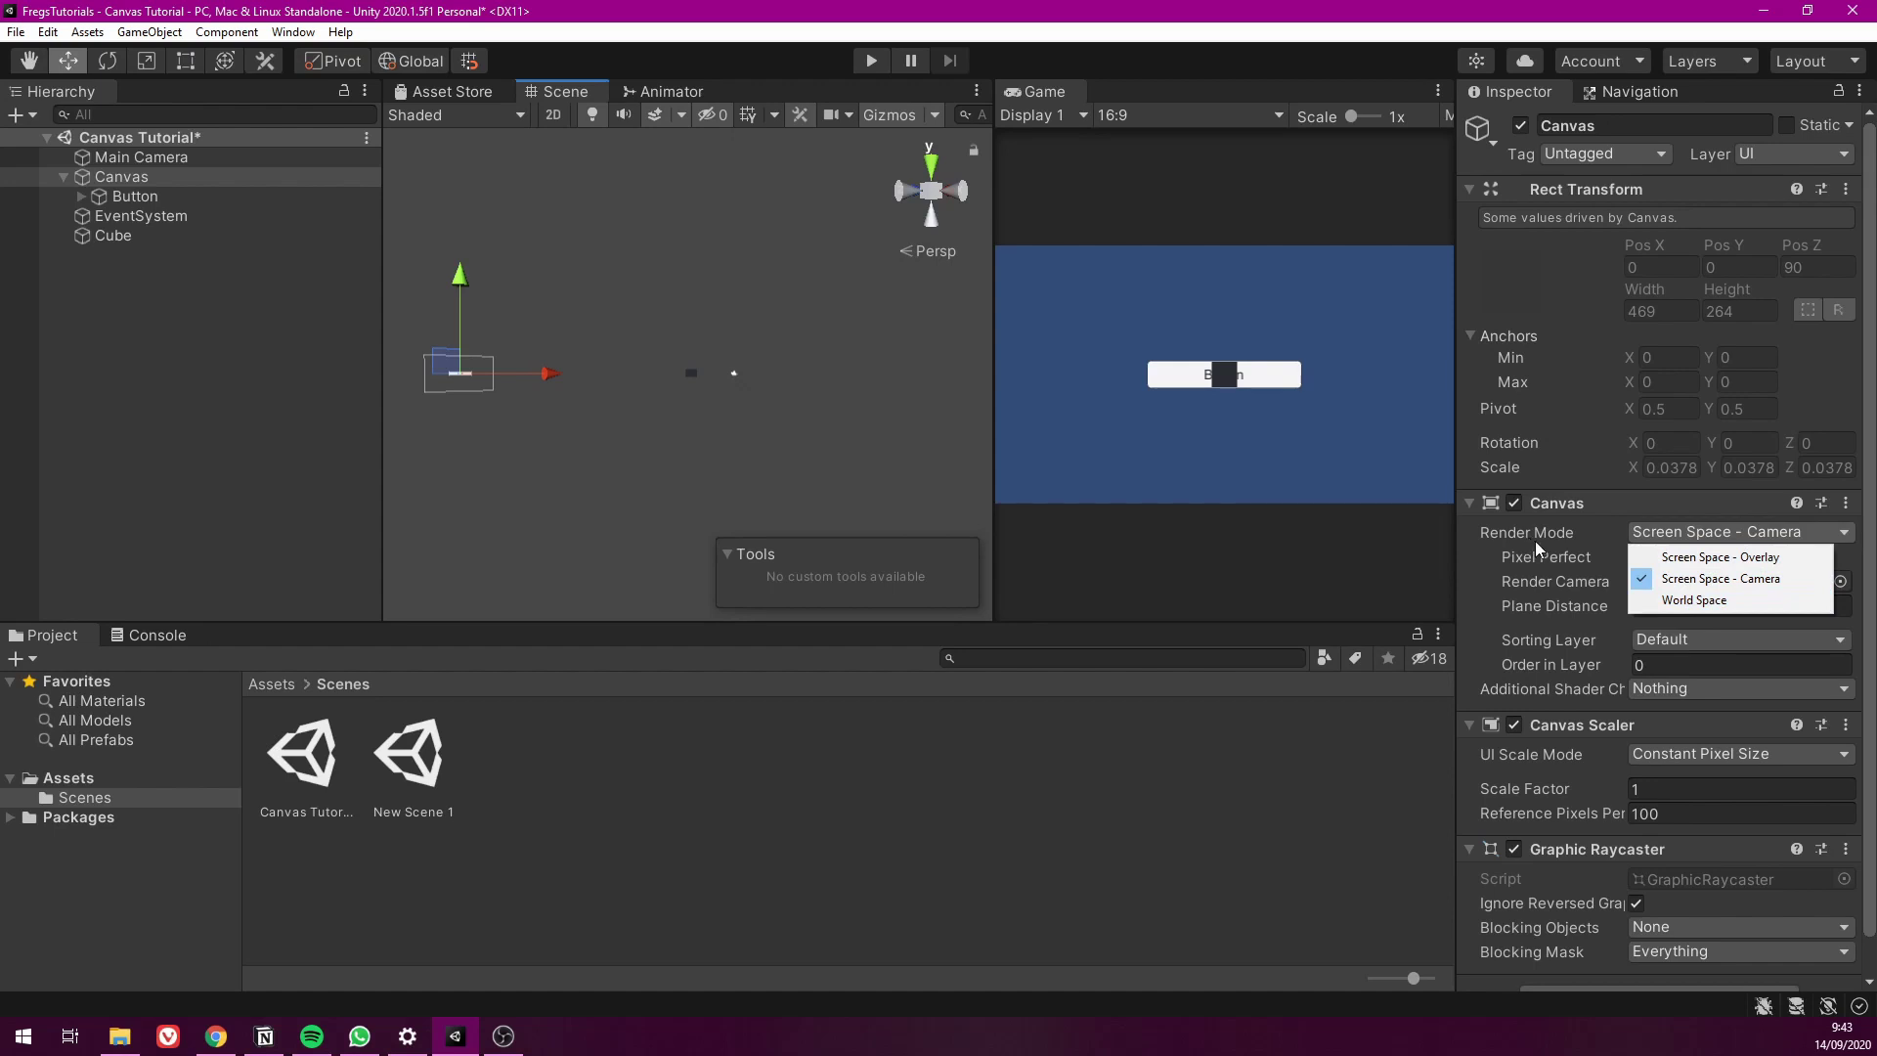
{"action": "left_click", "coordinate": [1674, 602]}
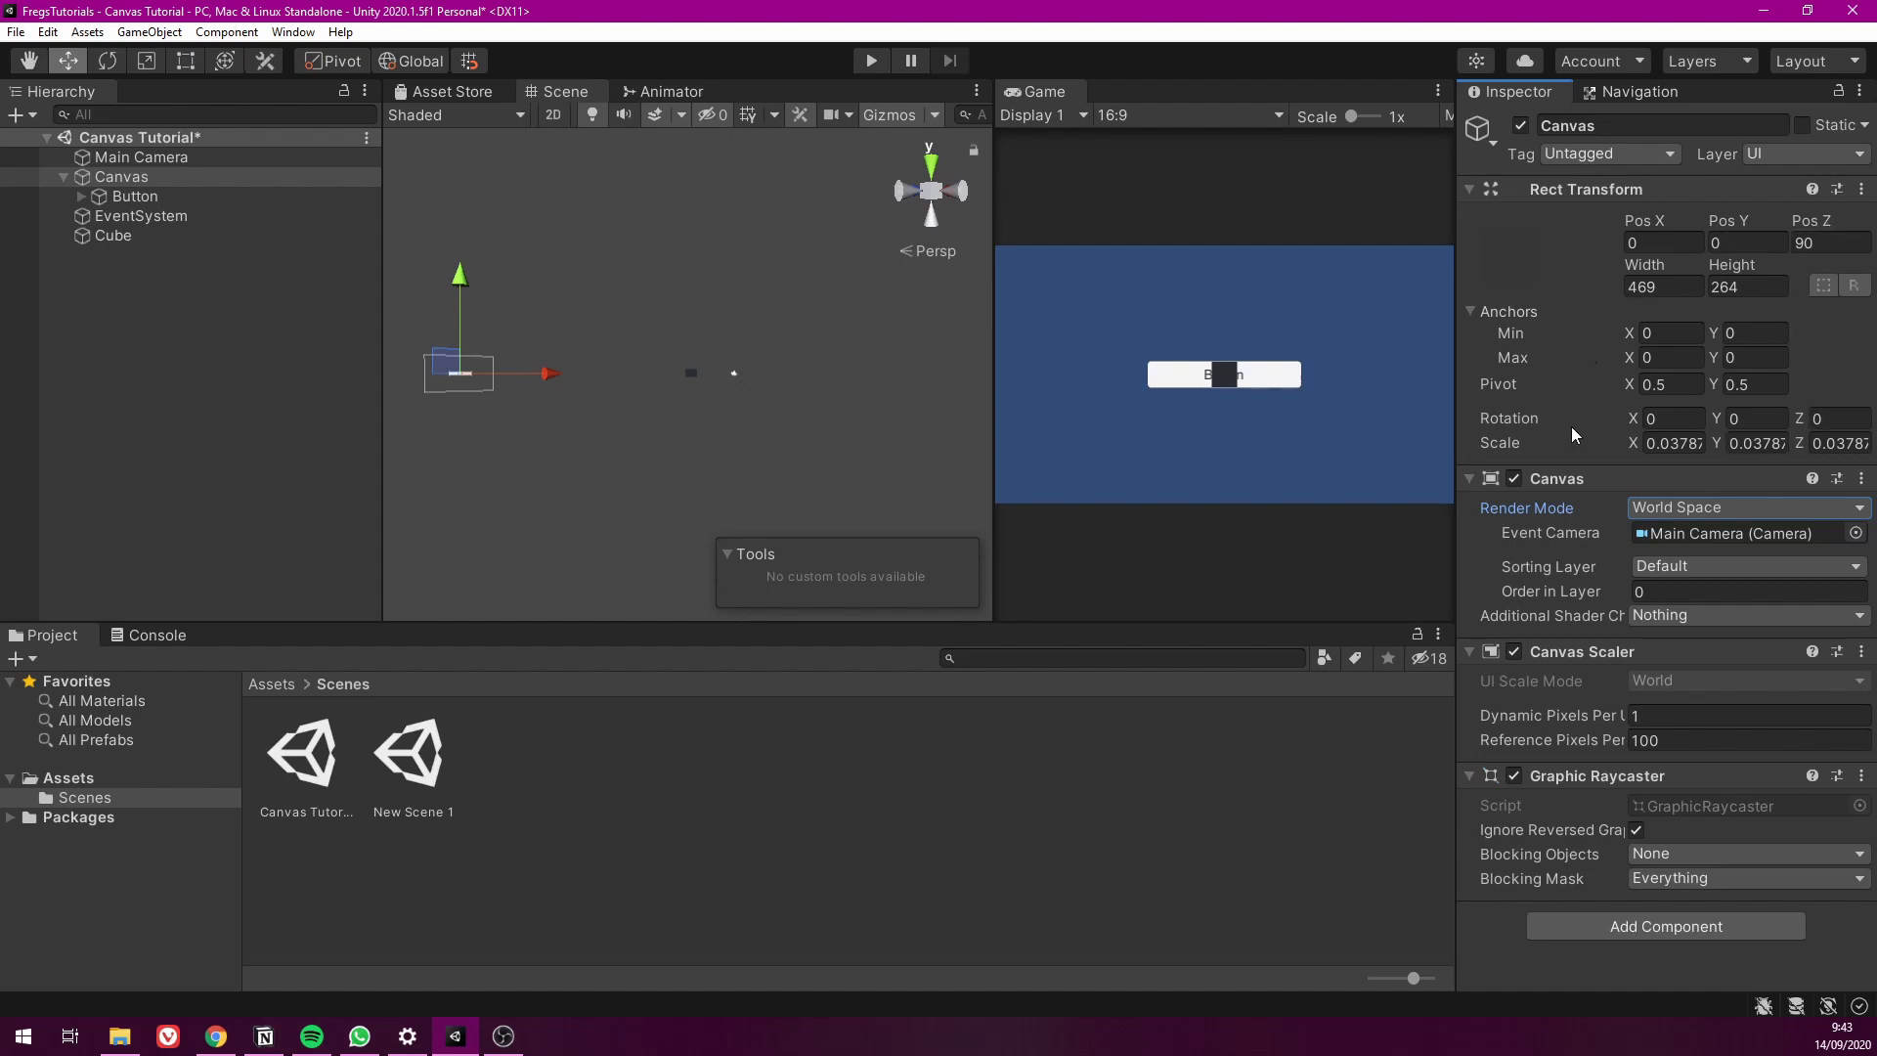
{"action": "left_click", "coordinate": [553, 113]}
{"action": "double_click", "coordinate": [154, 176]}
{"action": "key", "text": "t"}
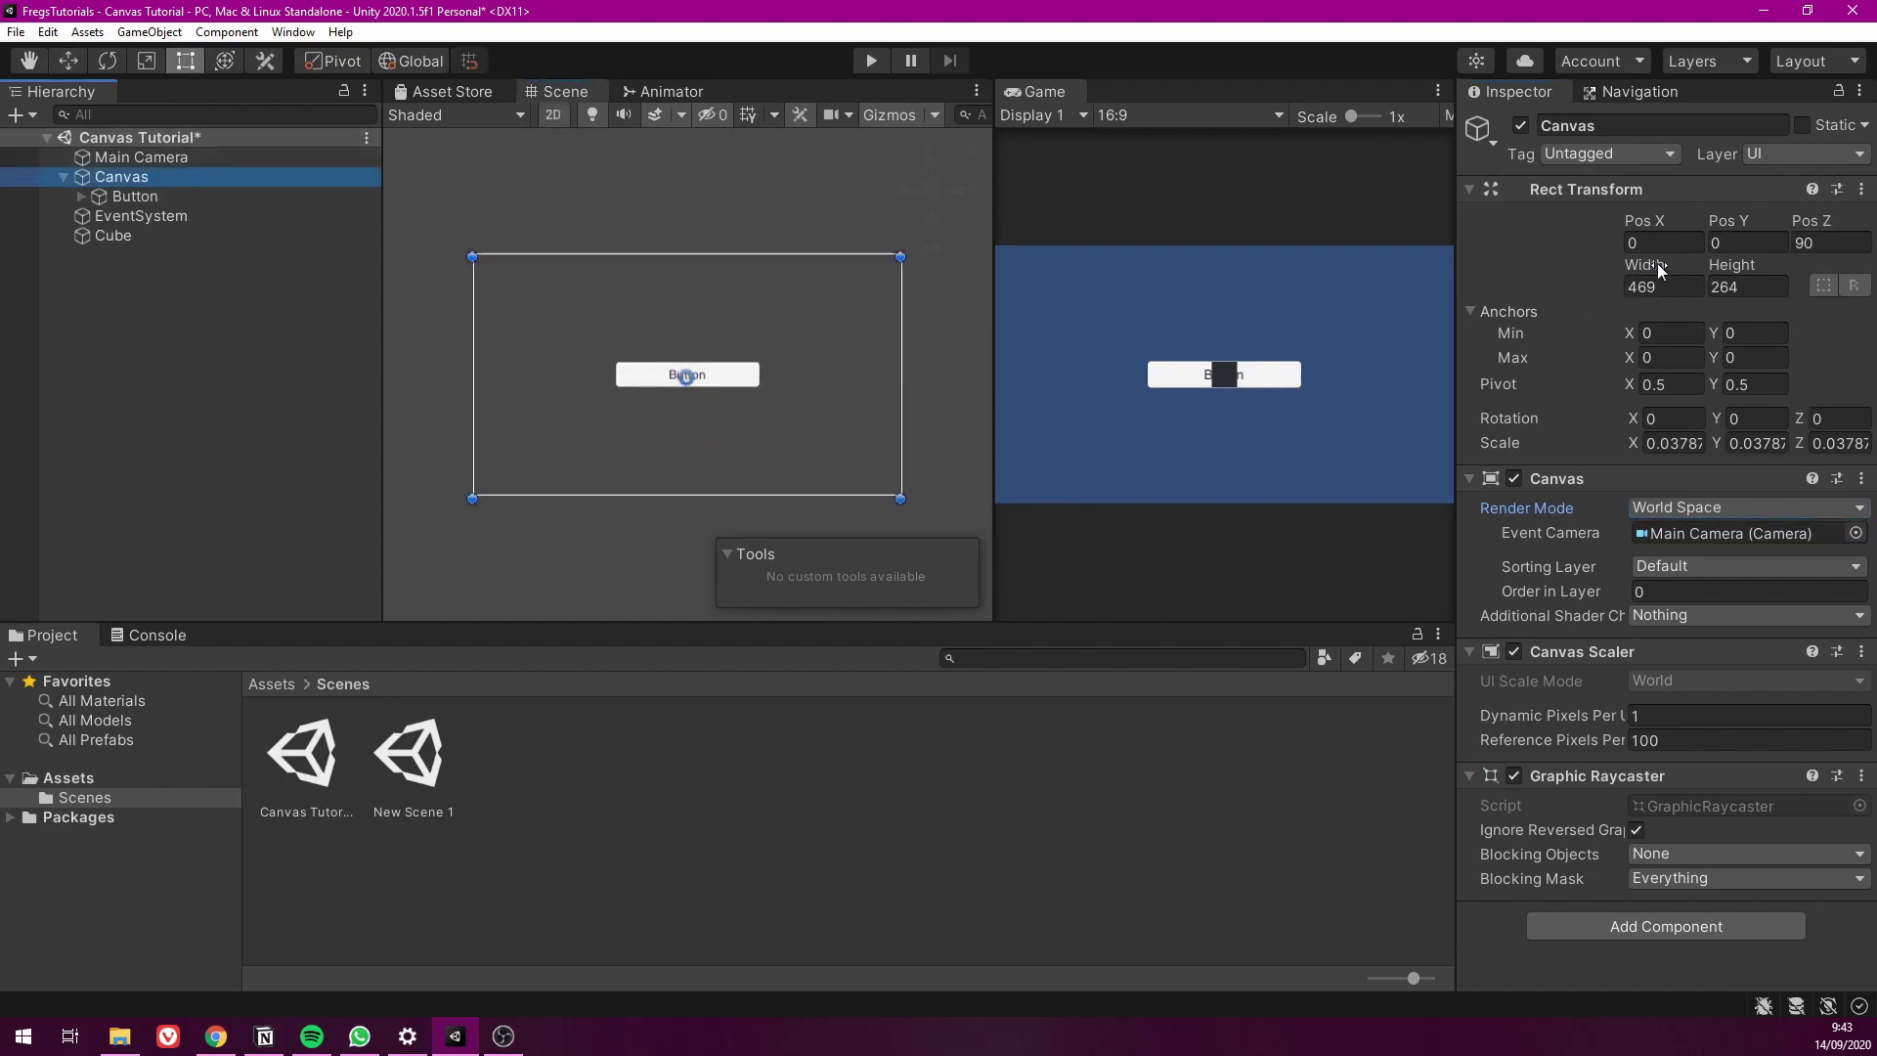
Shrink the Canvas to a width of 238.6 and a height of 103.8
{"action": "left_click_drag", "start_coordinate": [1657, 262], "coordinate": [1409, 260]}
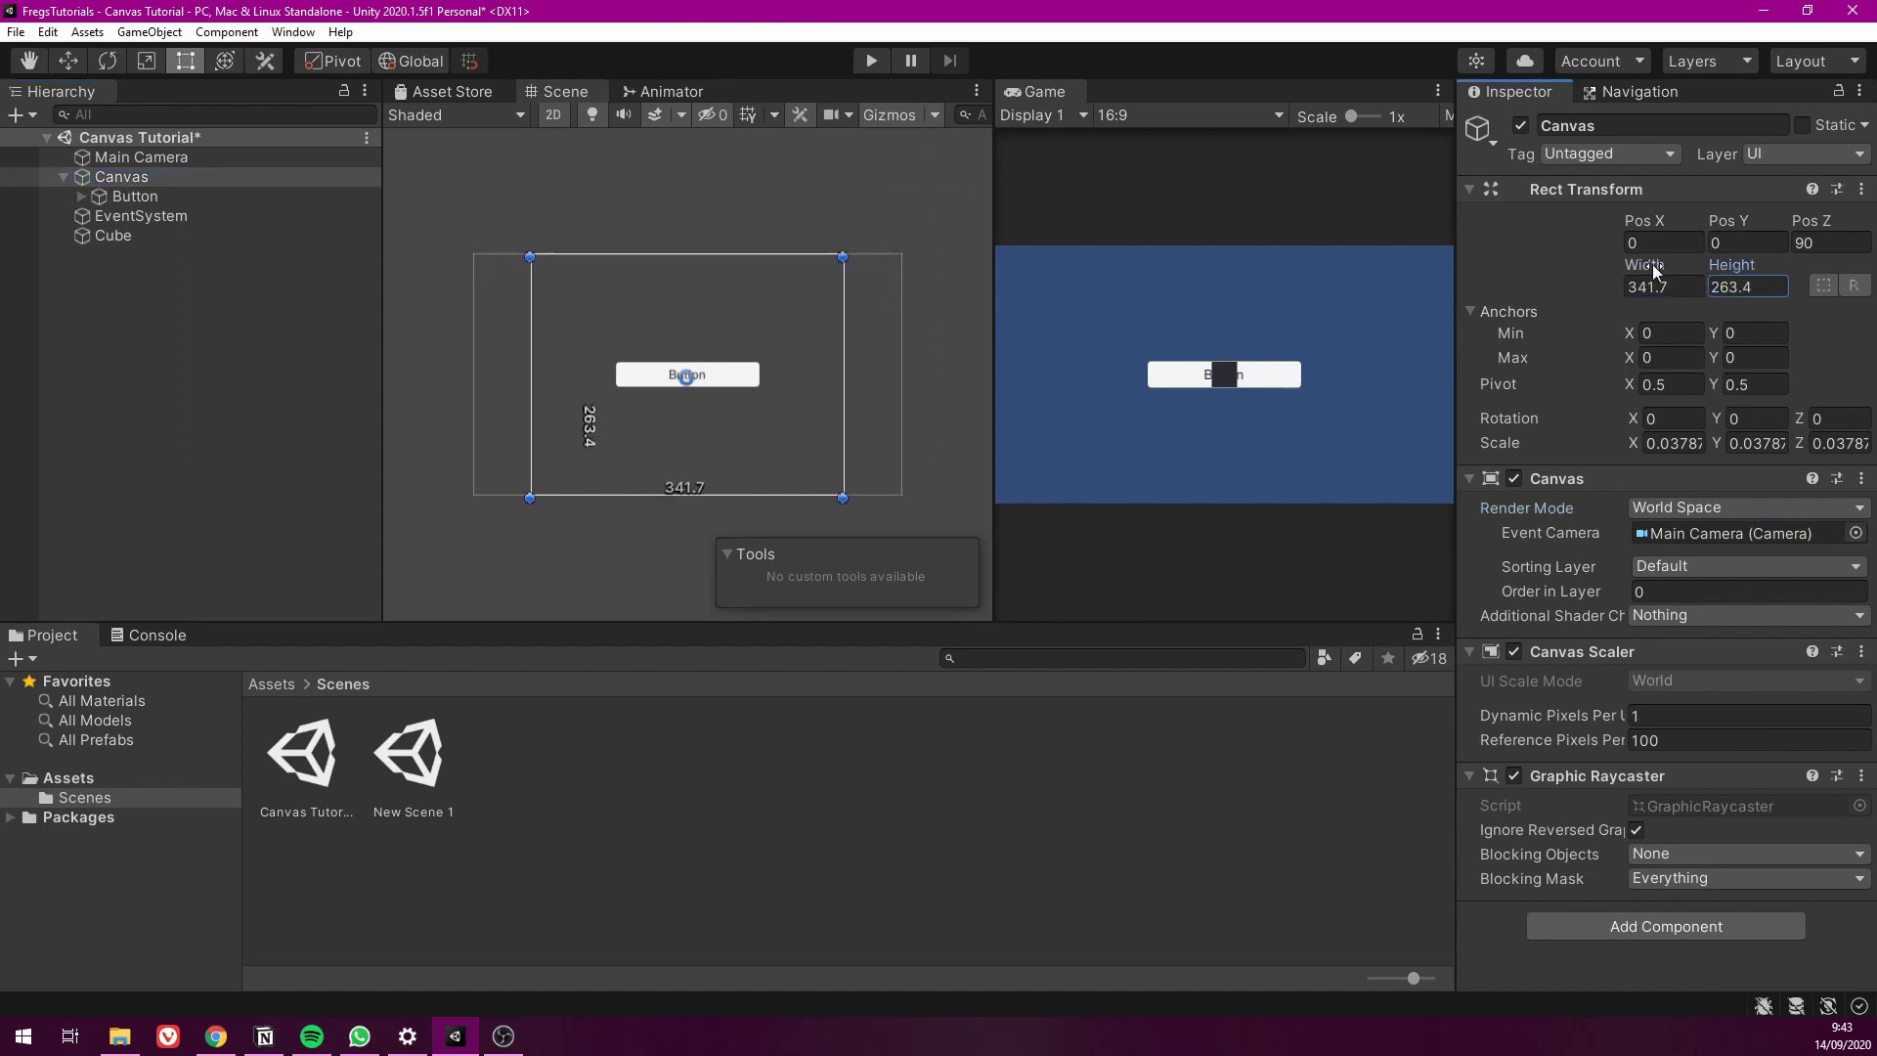
{"action": "left_click_drag", "start_coordinate": [1654, 270], "coordinate": [1428, 274]}
{"action": "left_click_drag", "start_coordinate": [1645, 270], "coordinate": [1623, 270]}
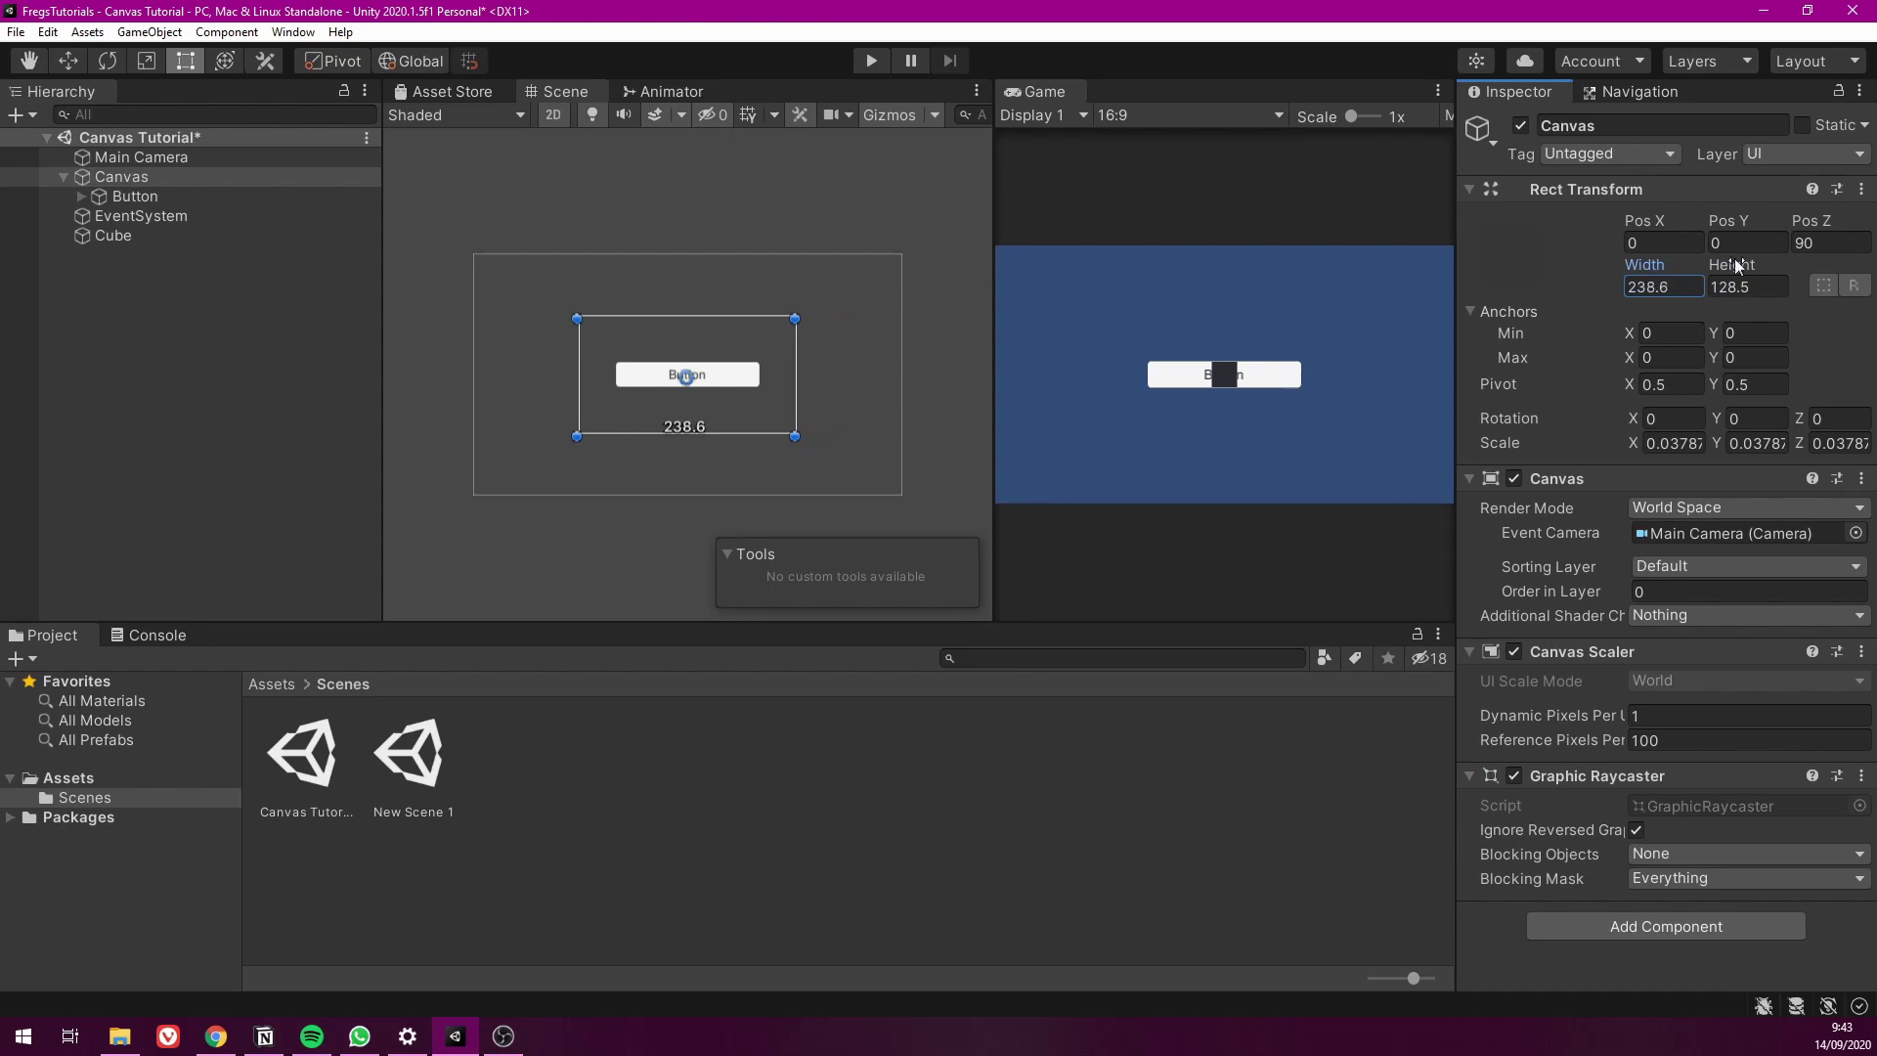
{"action": "left_click_drag", "start_coordinate": [1734, 258], "coordinate": [1684, 266]}
{"action": "left_click", "coordinate": [553, 115]}
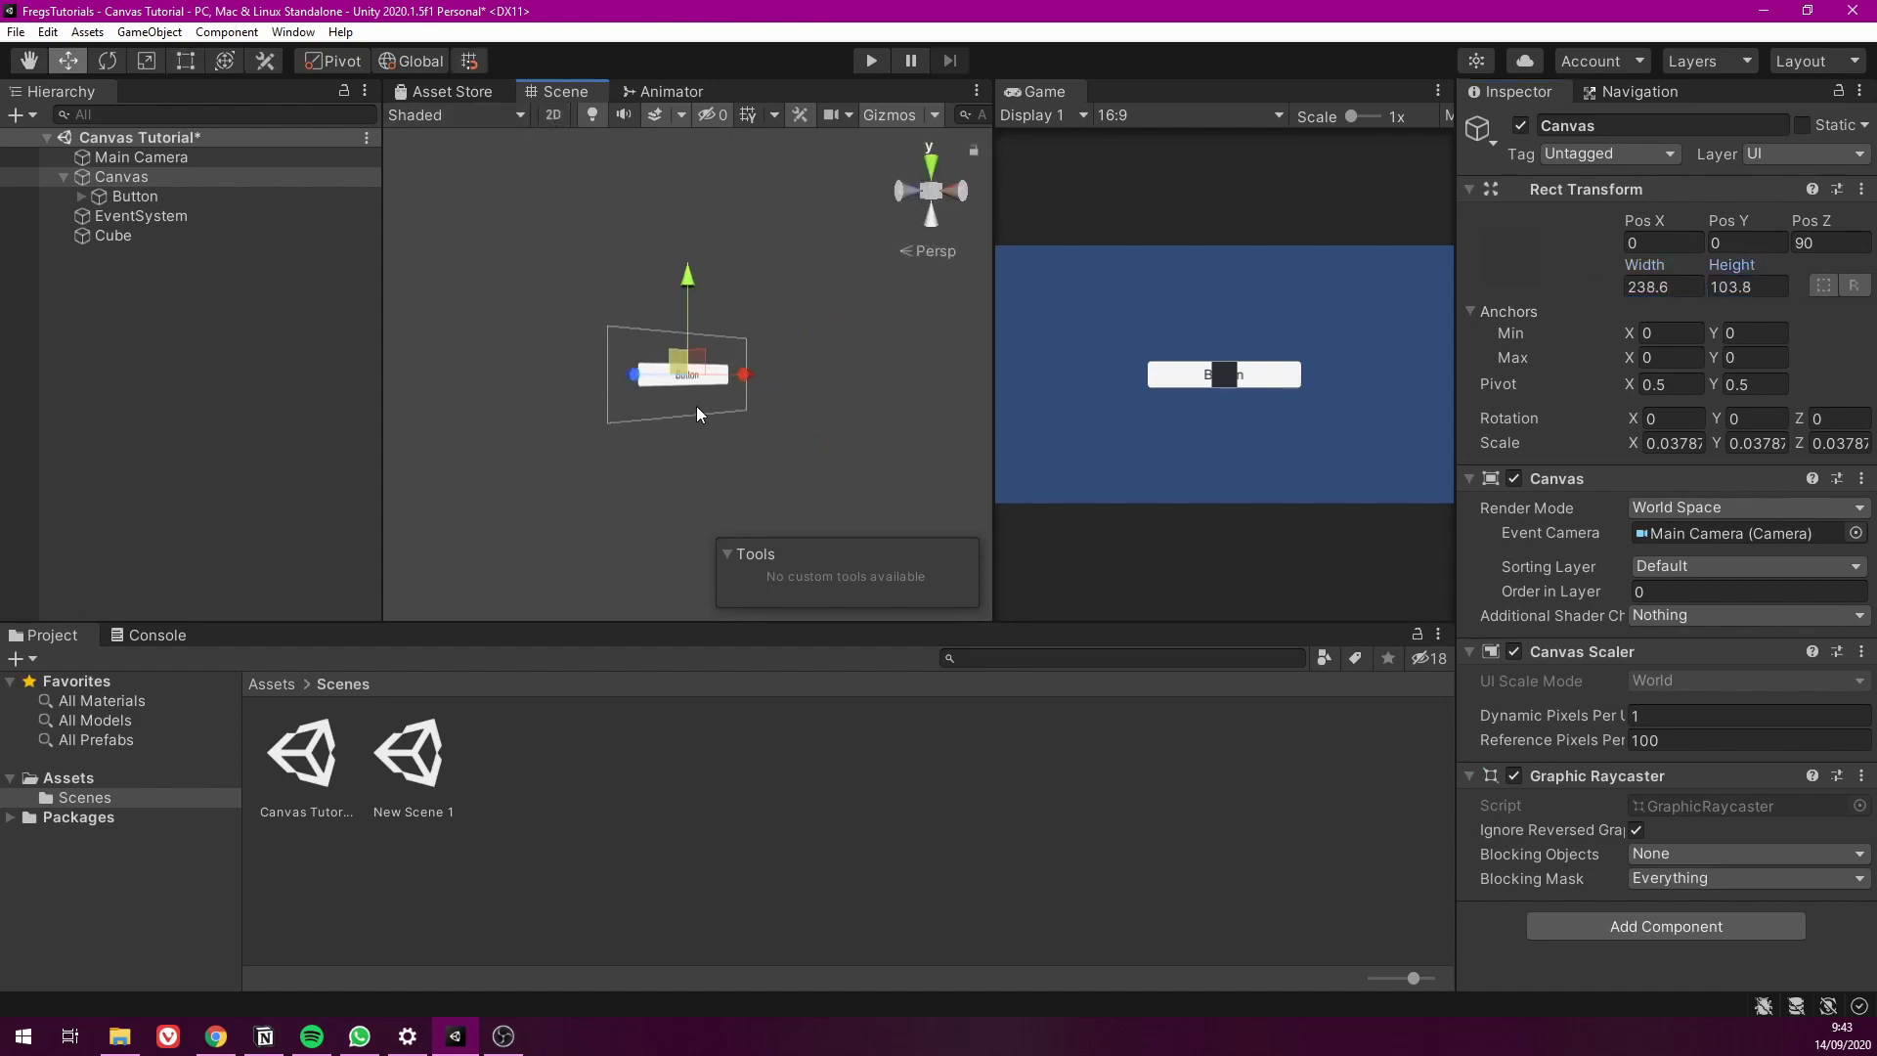
Move the Canvas along its Z axis closer to the Cube, to Pos Z 9.7
{"action": "key", "text": "w"}
{"action": "mouse_move", "coordinate": [648, 381]}
{"action": "left_mouse_down"}
{"action": "mouse_move", "coordinate": [752, 383]}
{"action": "mouse_move", "coordinate": [626, 383]}
{"action": "mouse_move", "coordinate": [816, 384]}
{"action": "mouse_move", "coordinate": [657, 382]}
{"action": "left_mouse_up"}
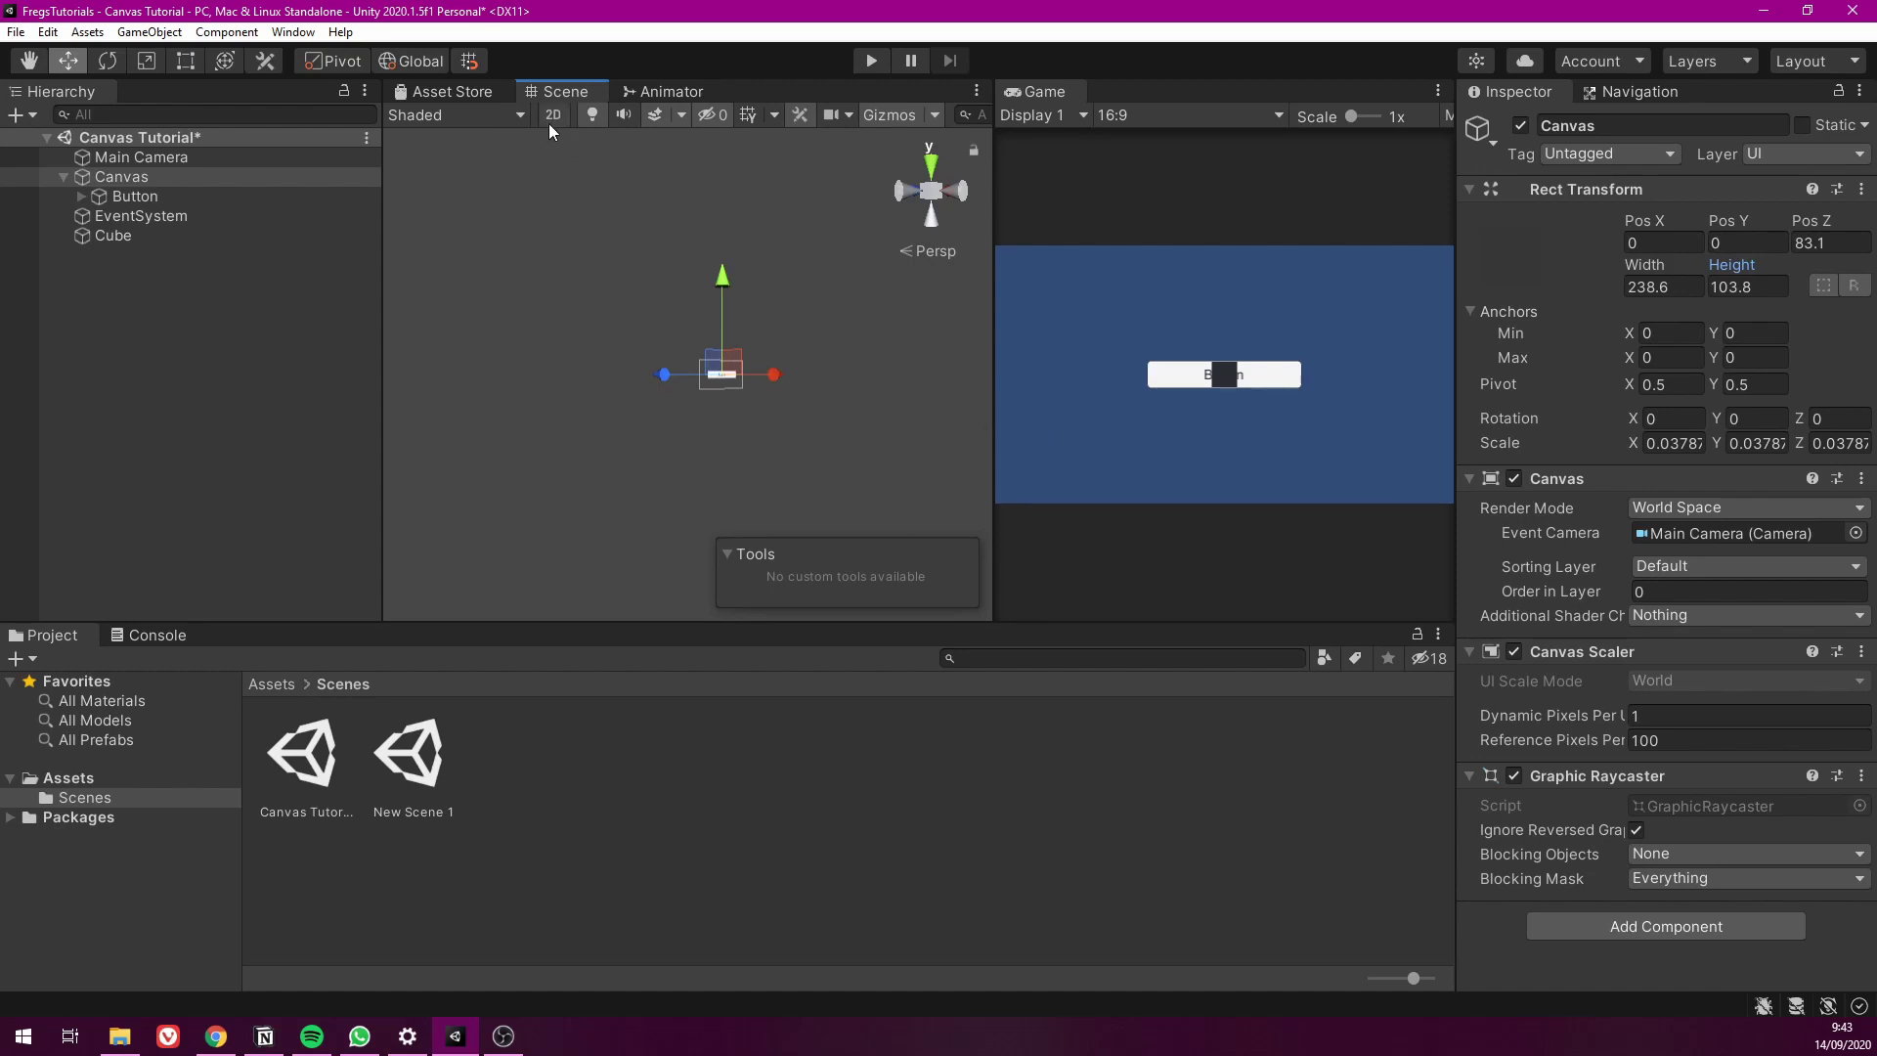
{"action": "scroll", "coordinate": [725, 401], "scroll_direction": "down", "scroll_amount": 6}
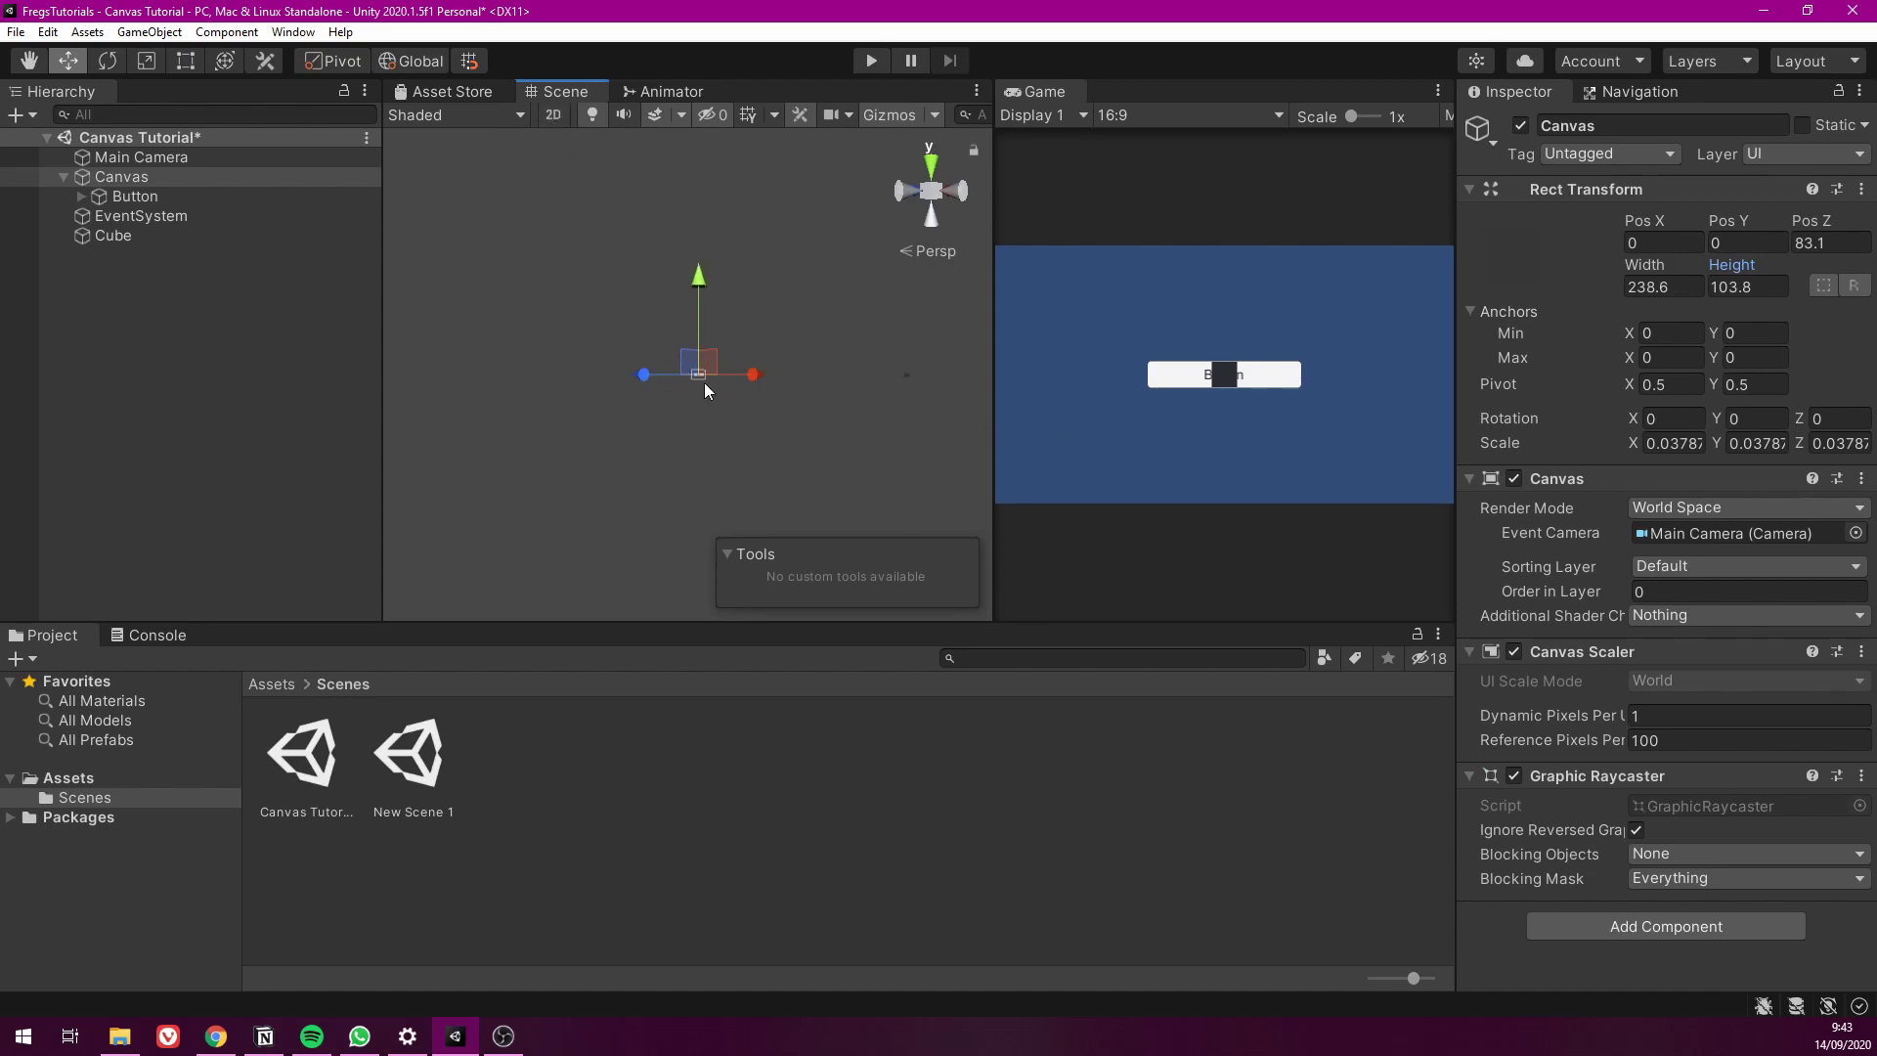
{"action": "left_click_drag", "start_coordinate": [645, 374], "coordinate": [667, 381]}
{"action": "left_click_drag", "start_coordinate": [782, 366], "coordinate": [853, 367]}
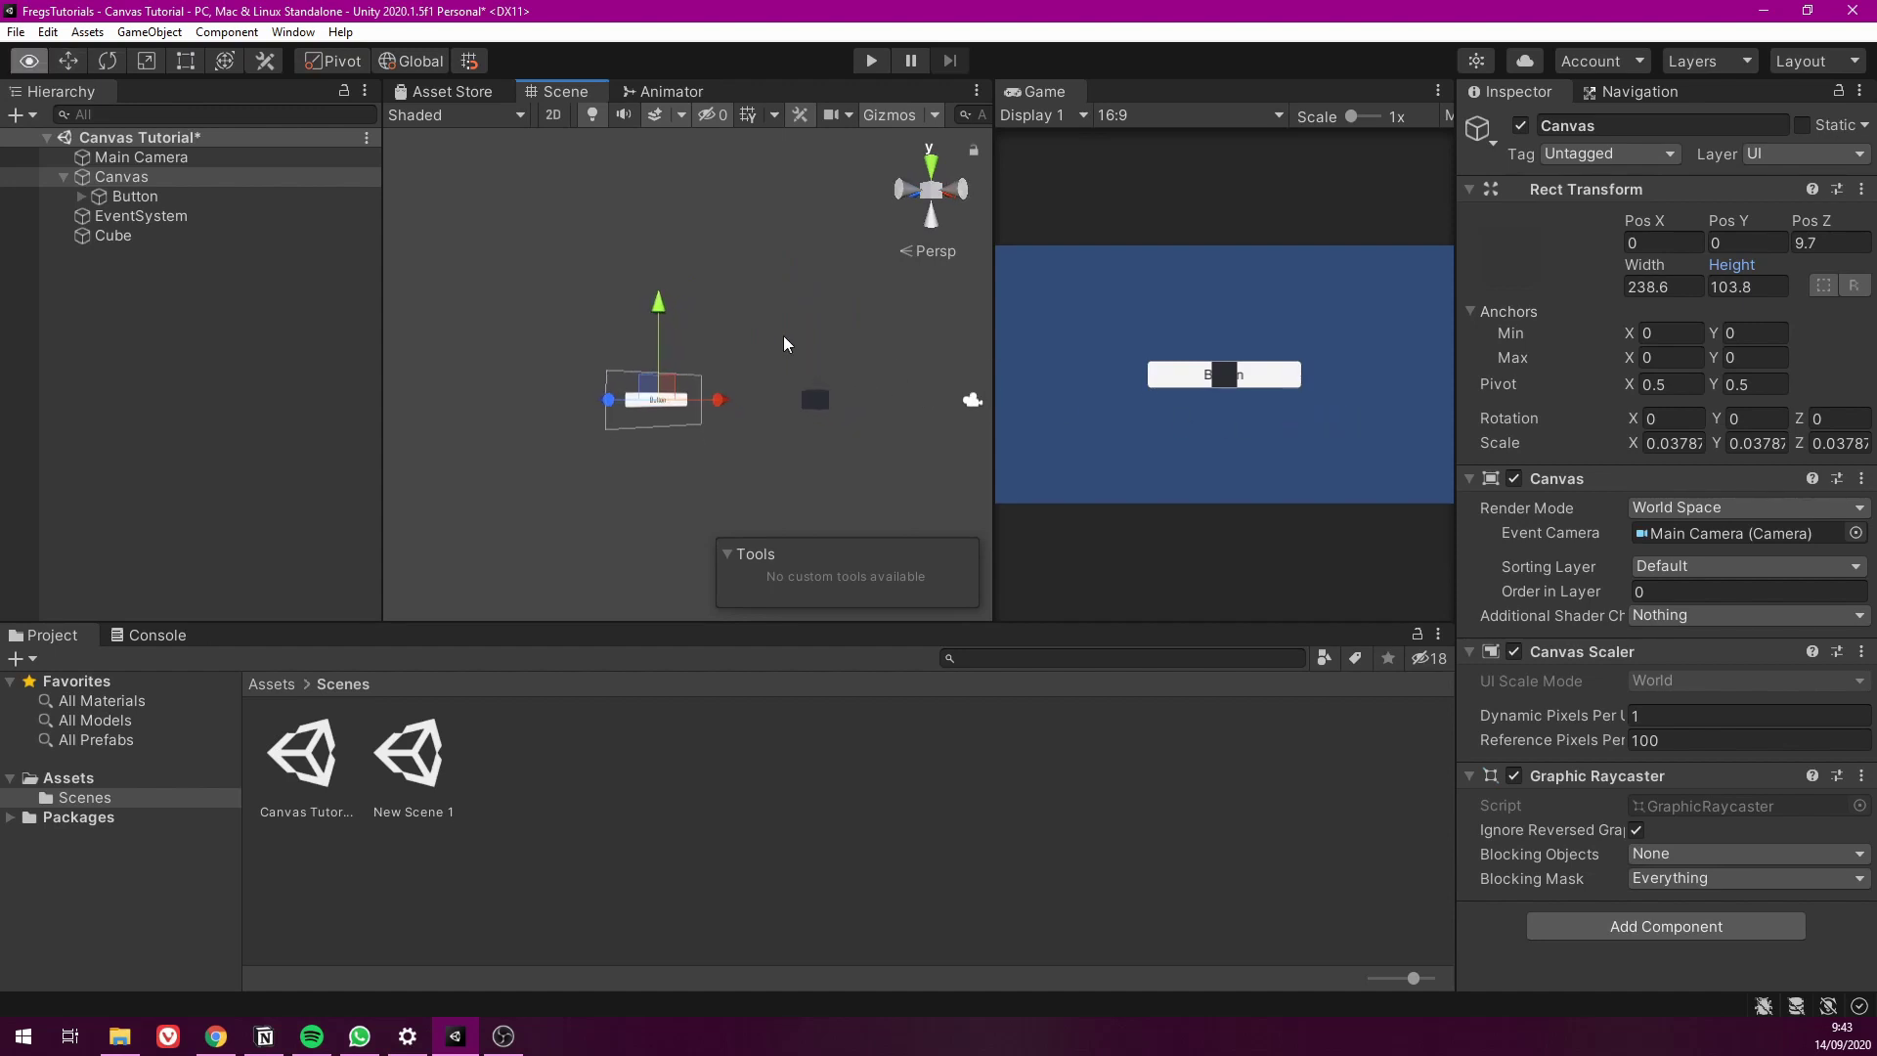
{"action": "left_click_drag", "start_coordinate": [783, 336], "coordinate": [676, 284], "text": "alt"}
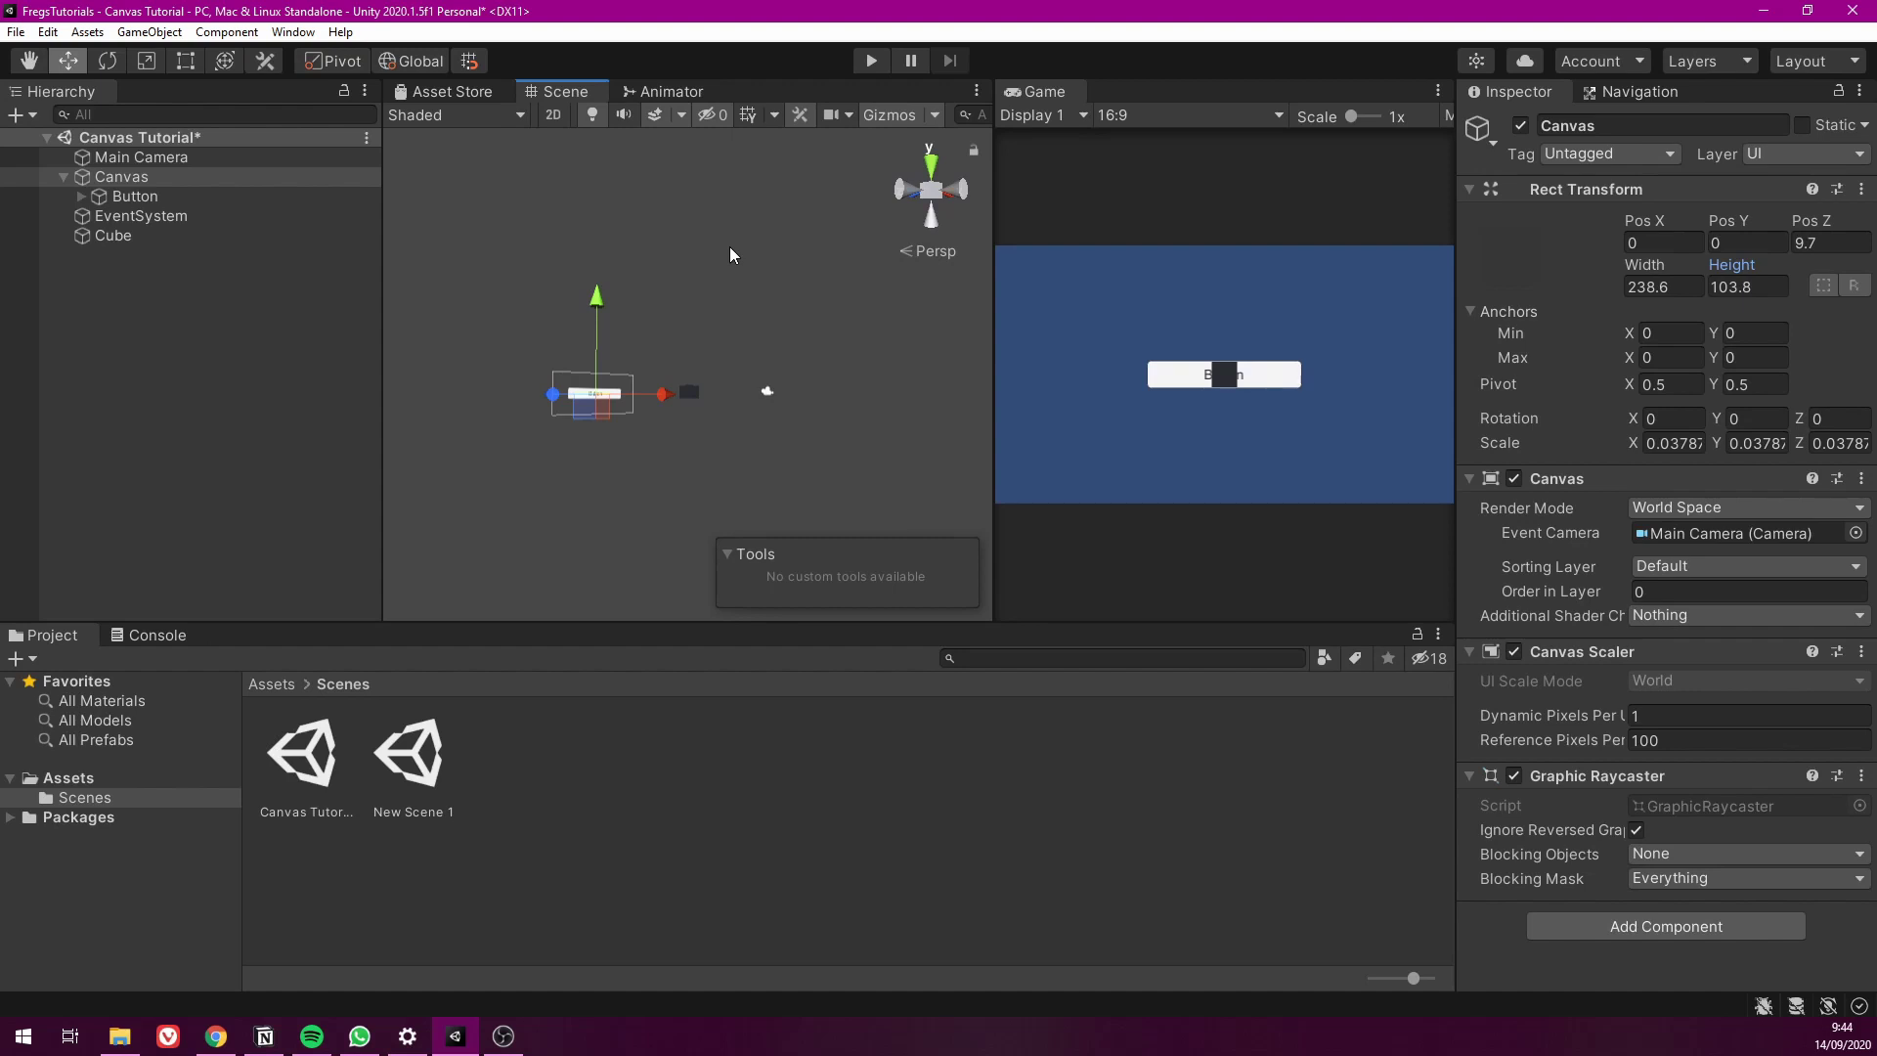
Raise the Canvas above the Cube to Pos Y 1.8
{"action": "left_click_drag", "start_coordinate": [599, 298], "coordinate": [599, 283]}
{"action": "middle_click_drag", "start_coordinate": [599, 284], "coordinate": [521, 377]}
{"action": "scroll", "coordinate": [601, 371], "scroll_direction": "down", "scroll_amount": 3}
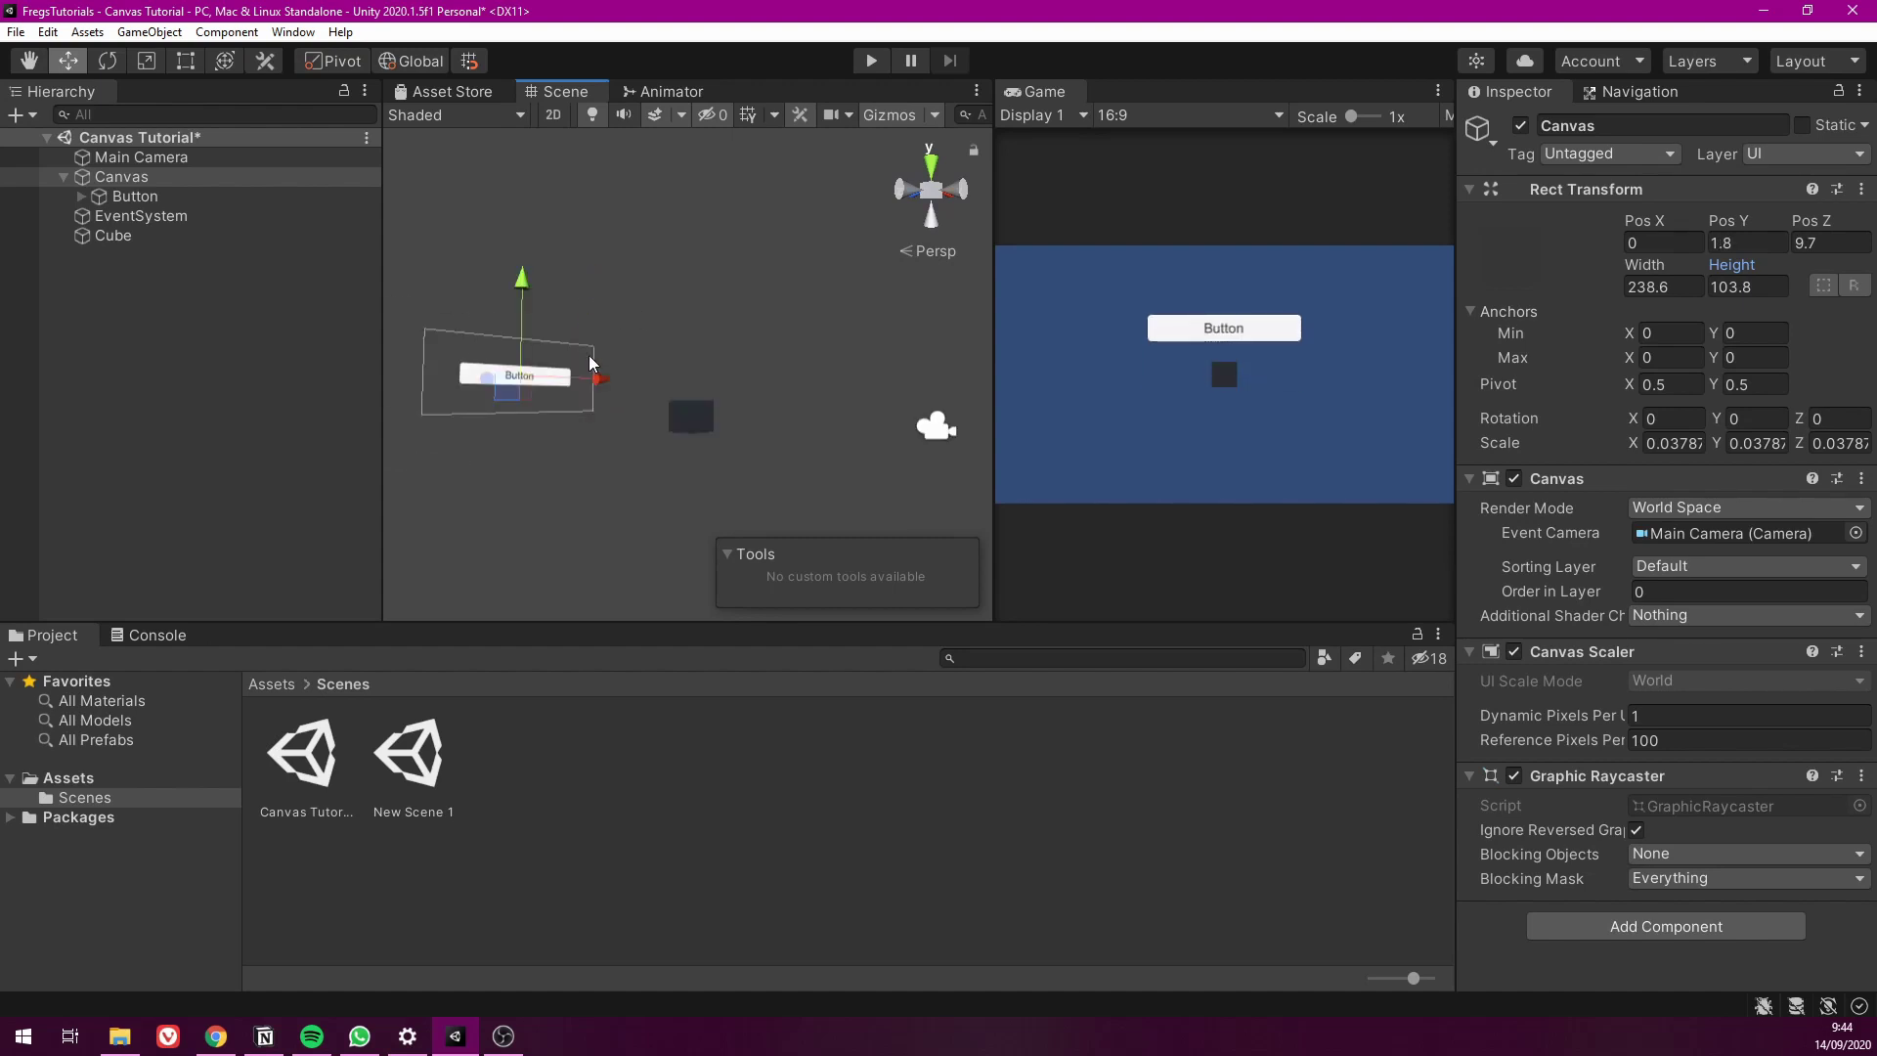
Delete the Button from the Canvas
{"action": "double_click", "coordinate": [172, 180]}
{"action": "left_click", "coordinate": [139, 199]}
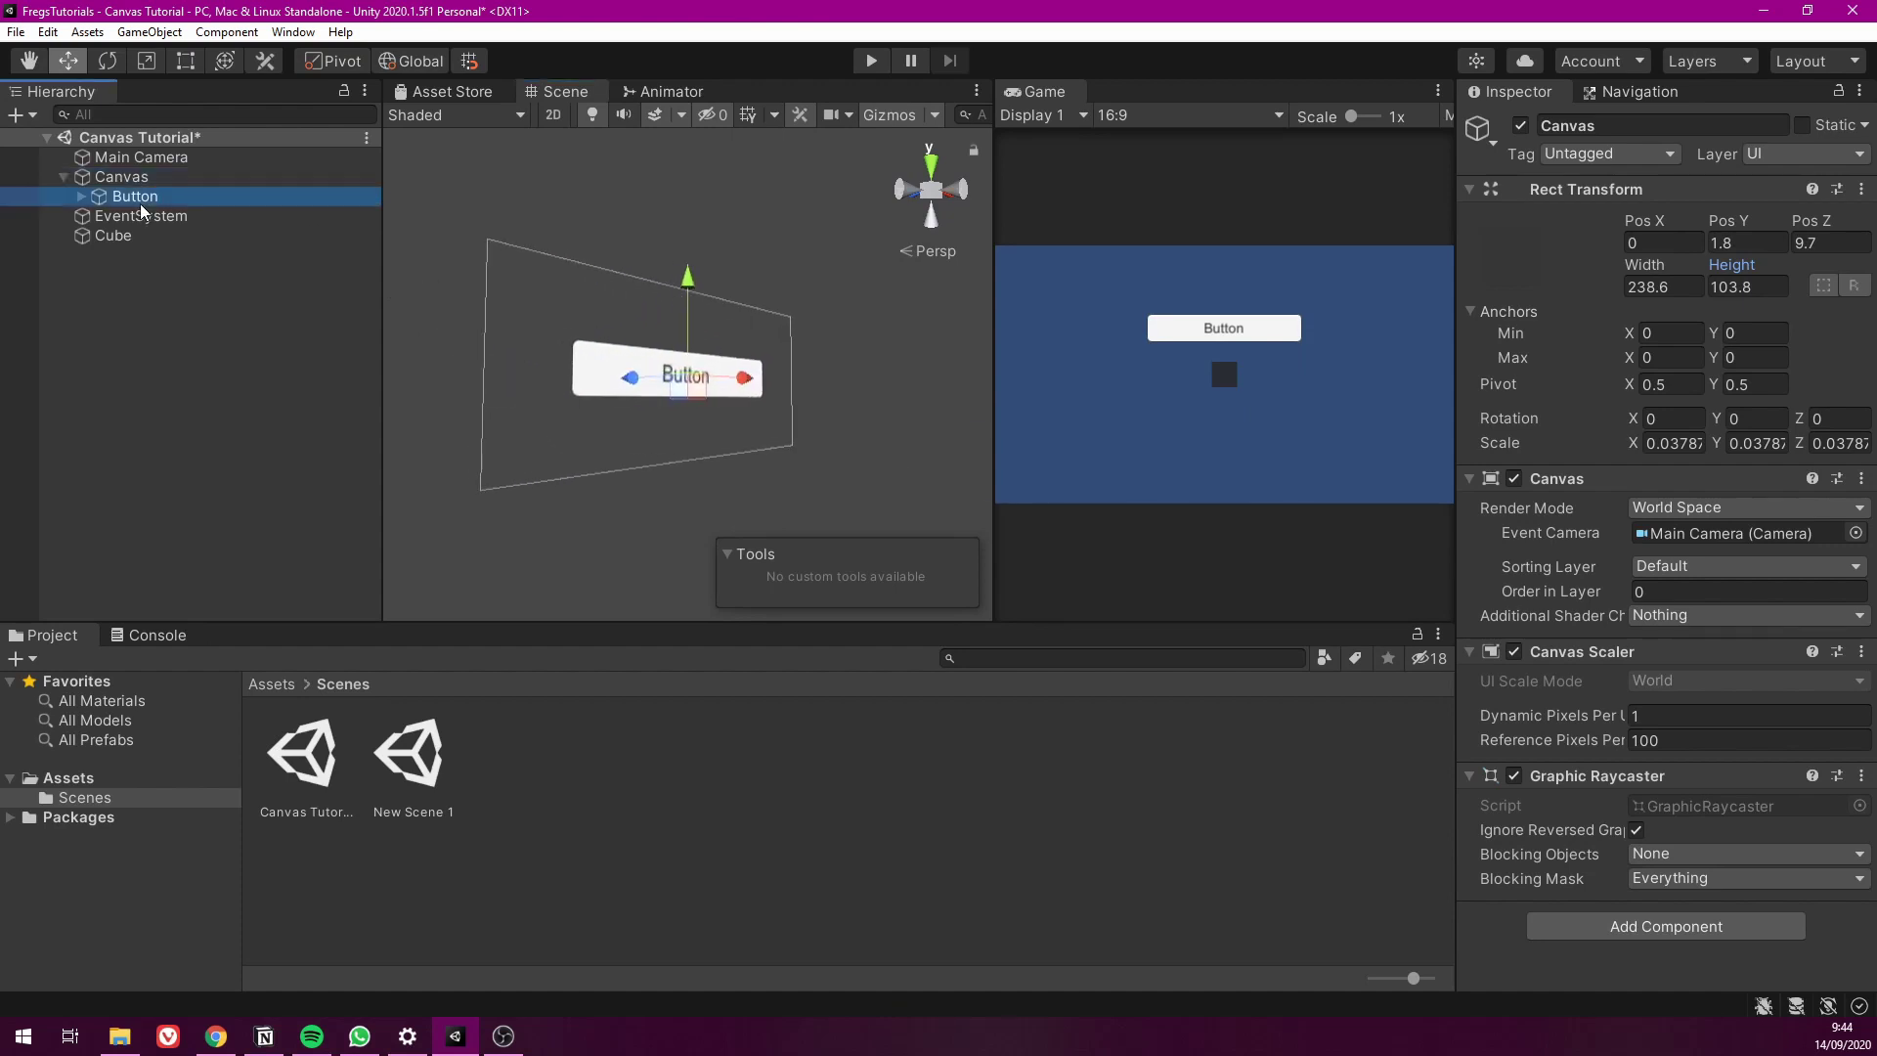
{"action": "key", "text": "Delete"}
Set the Canvas's width to 146.4 and its height to 45.5
{"action": "left_click", "coordinate": [131, 161]}
{"action": "left_click", "coordinate": [126, 176]}
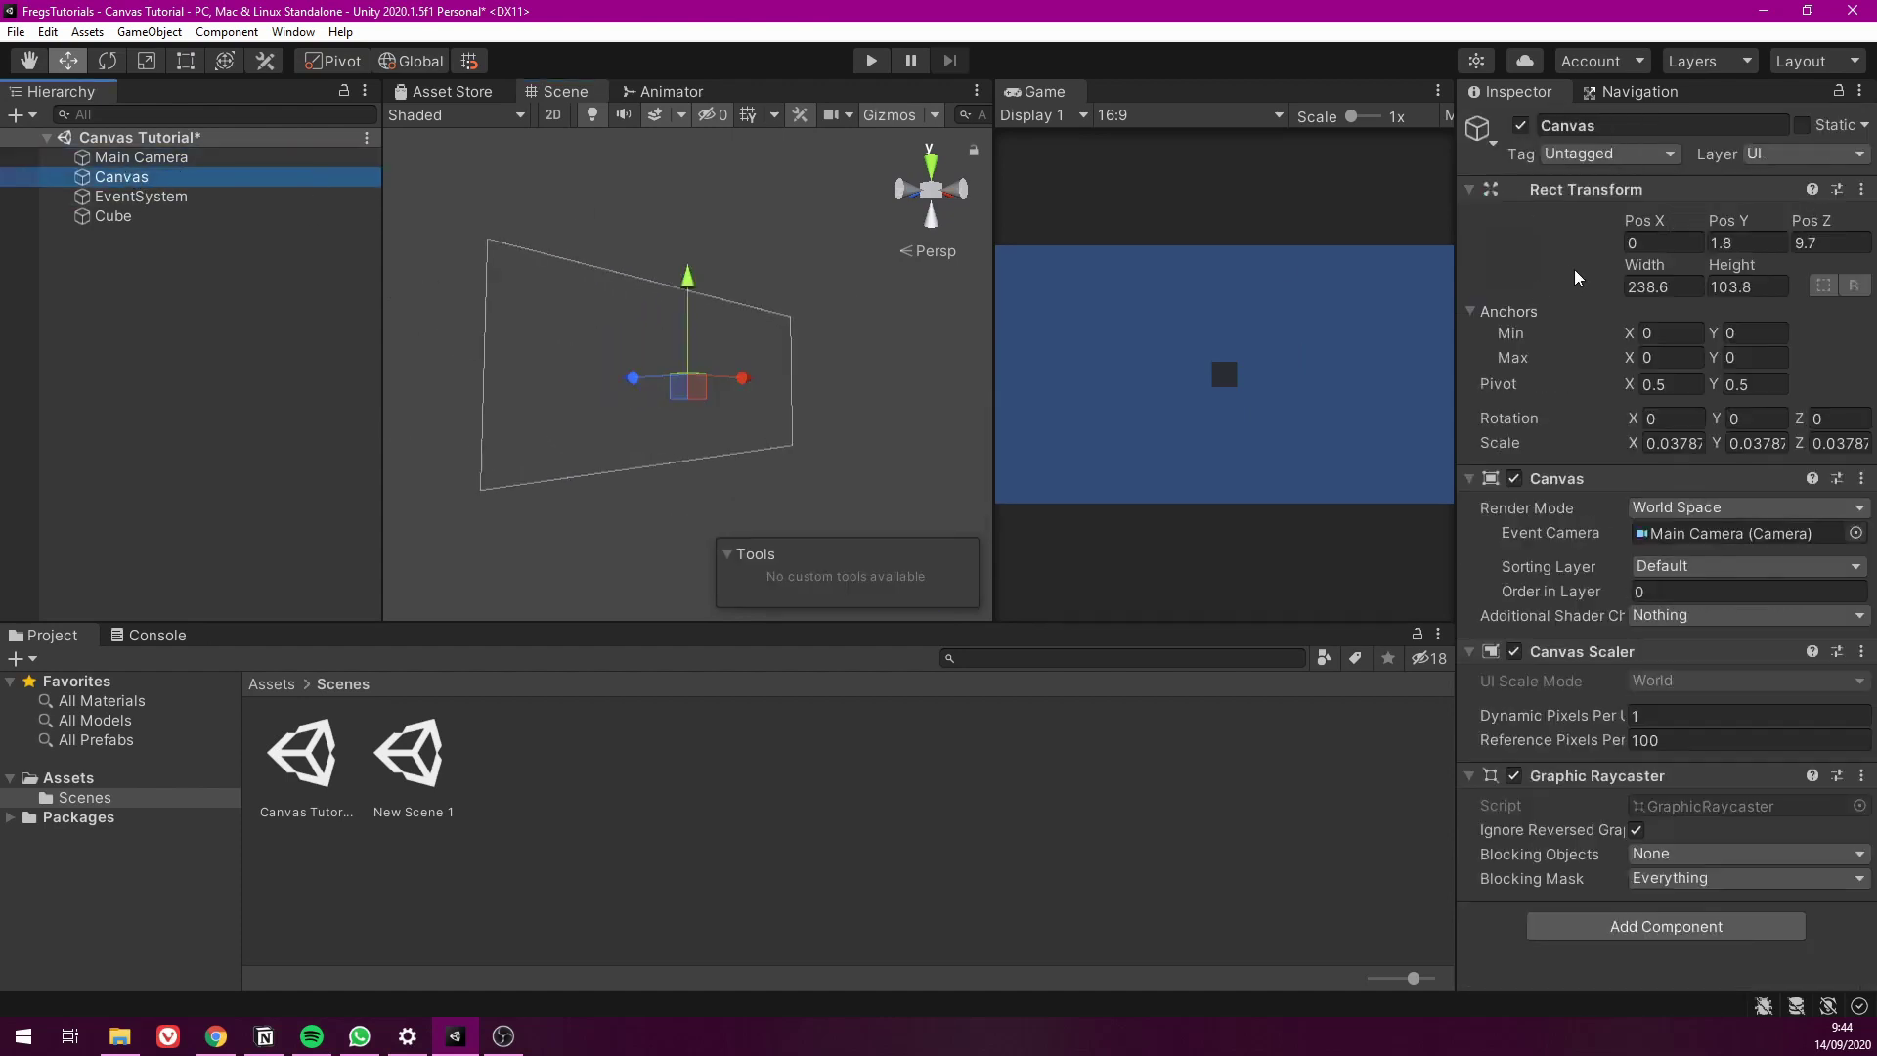
{"action": "left_click", "coordinate": [1661, 285]}
{"action": "type", "text": "146.4"}
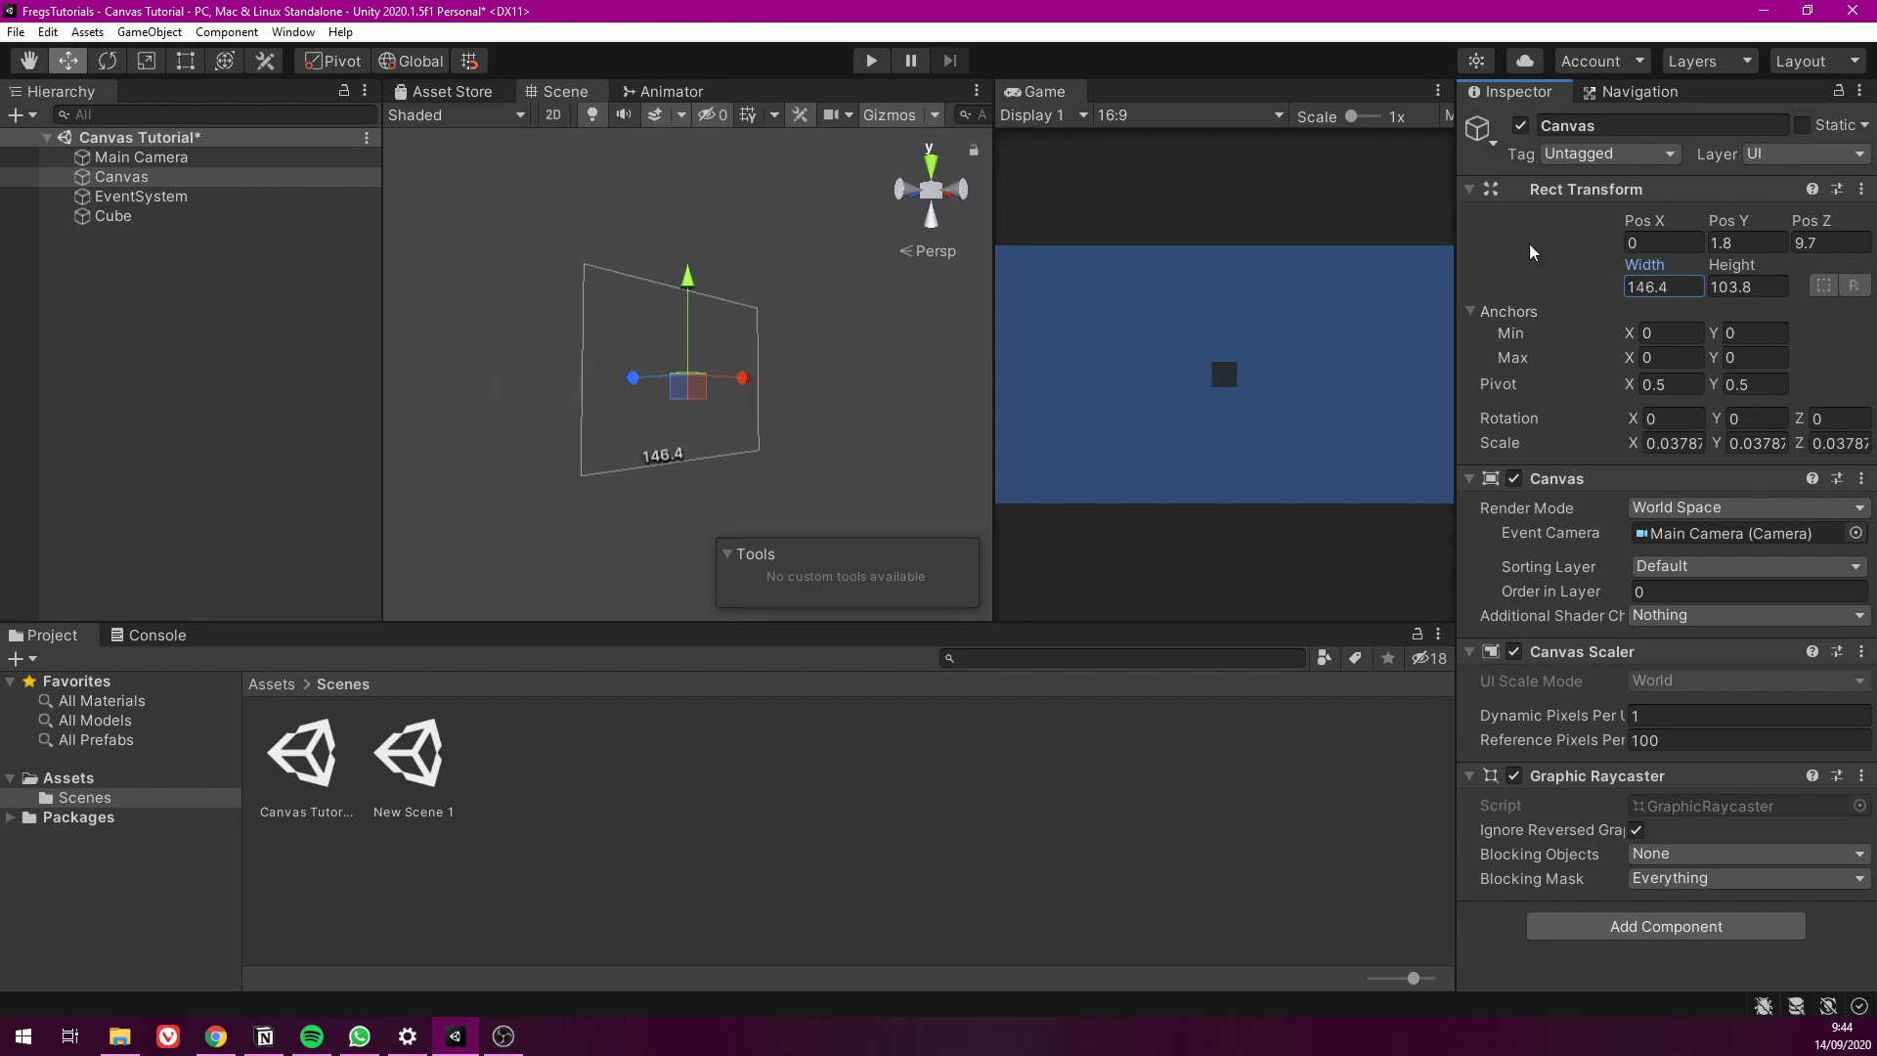
{"action": "key", "text": "Tab"}
{"action": "type", "text": "45.5"}
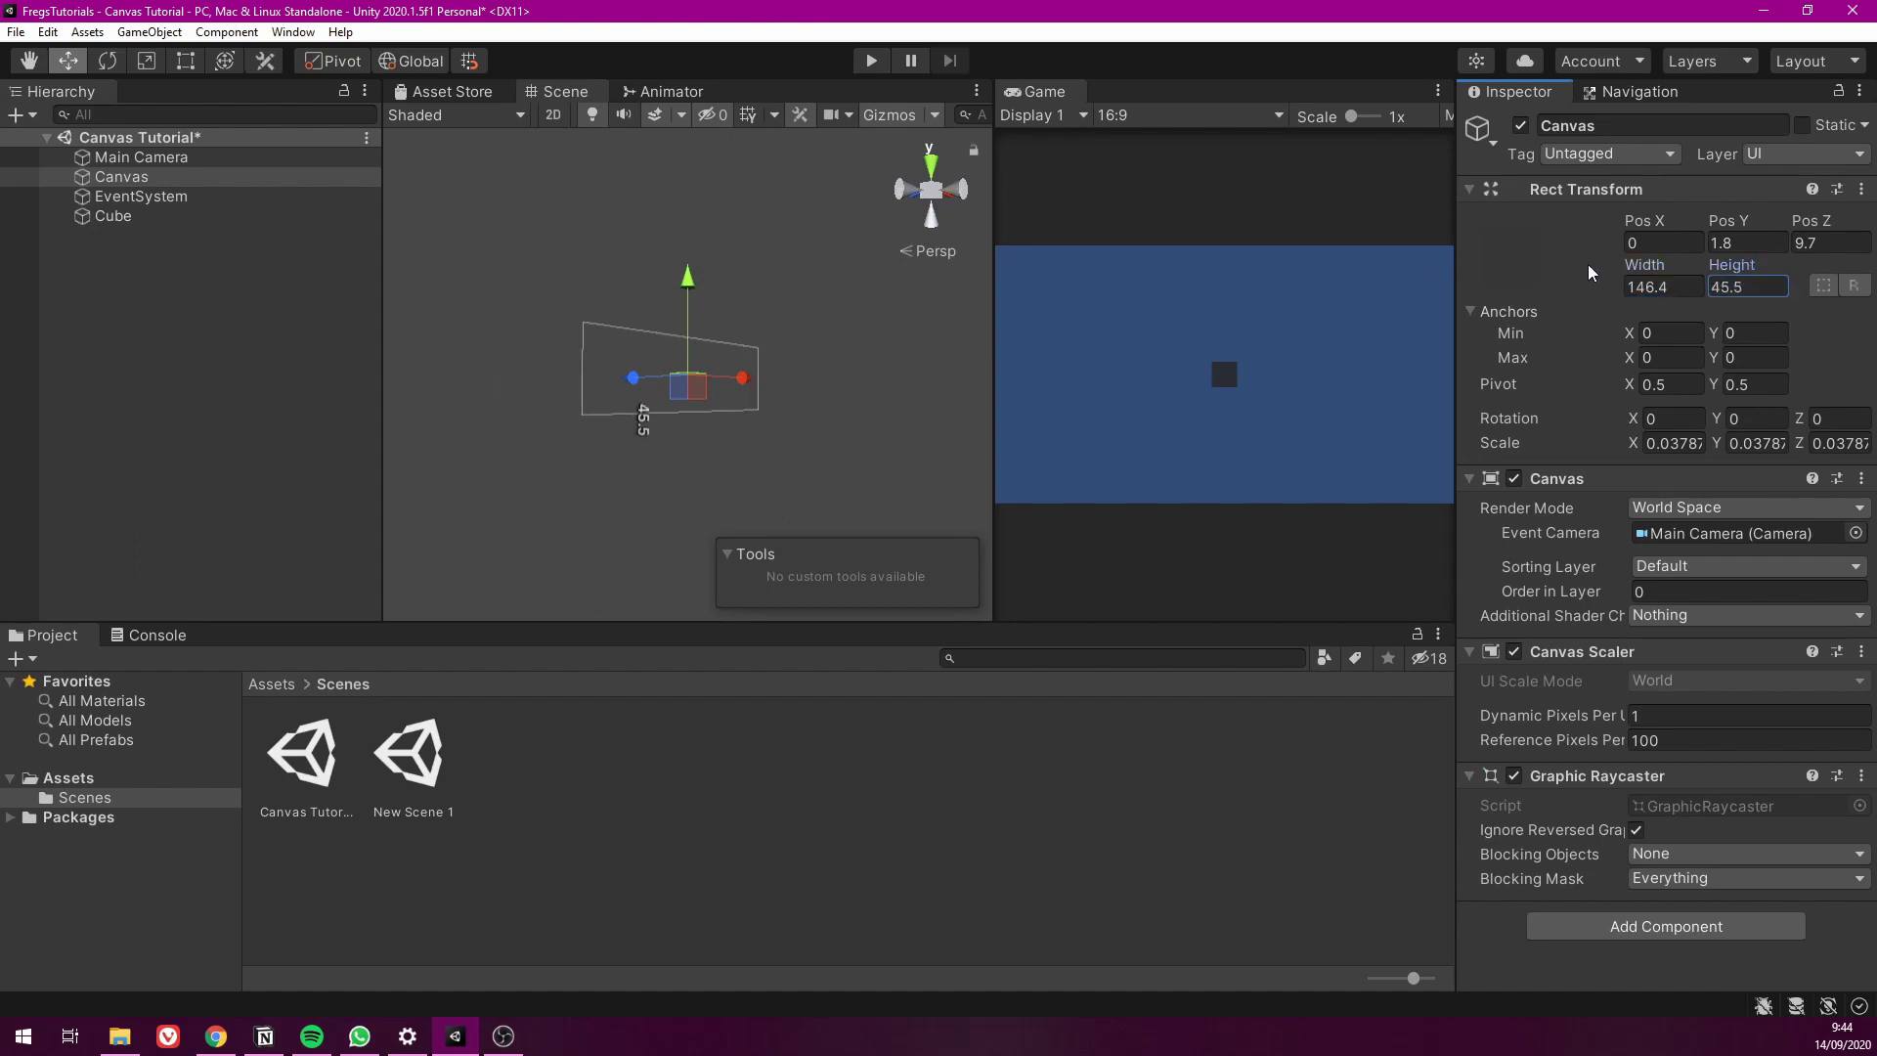
Add a UI Image as a child of the Canvas and stretch its anchors and position to fill the Canvas
{"action": "right_click", "coordinate": [154, 178]}
{"action": "mouse_move", "coordinate": [256, 539]}
{"action": "left_click", "coordinate": [362, 578]}
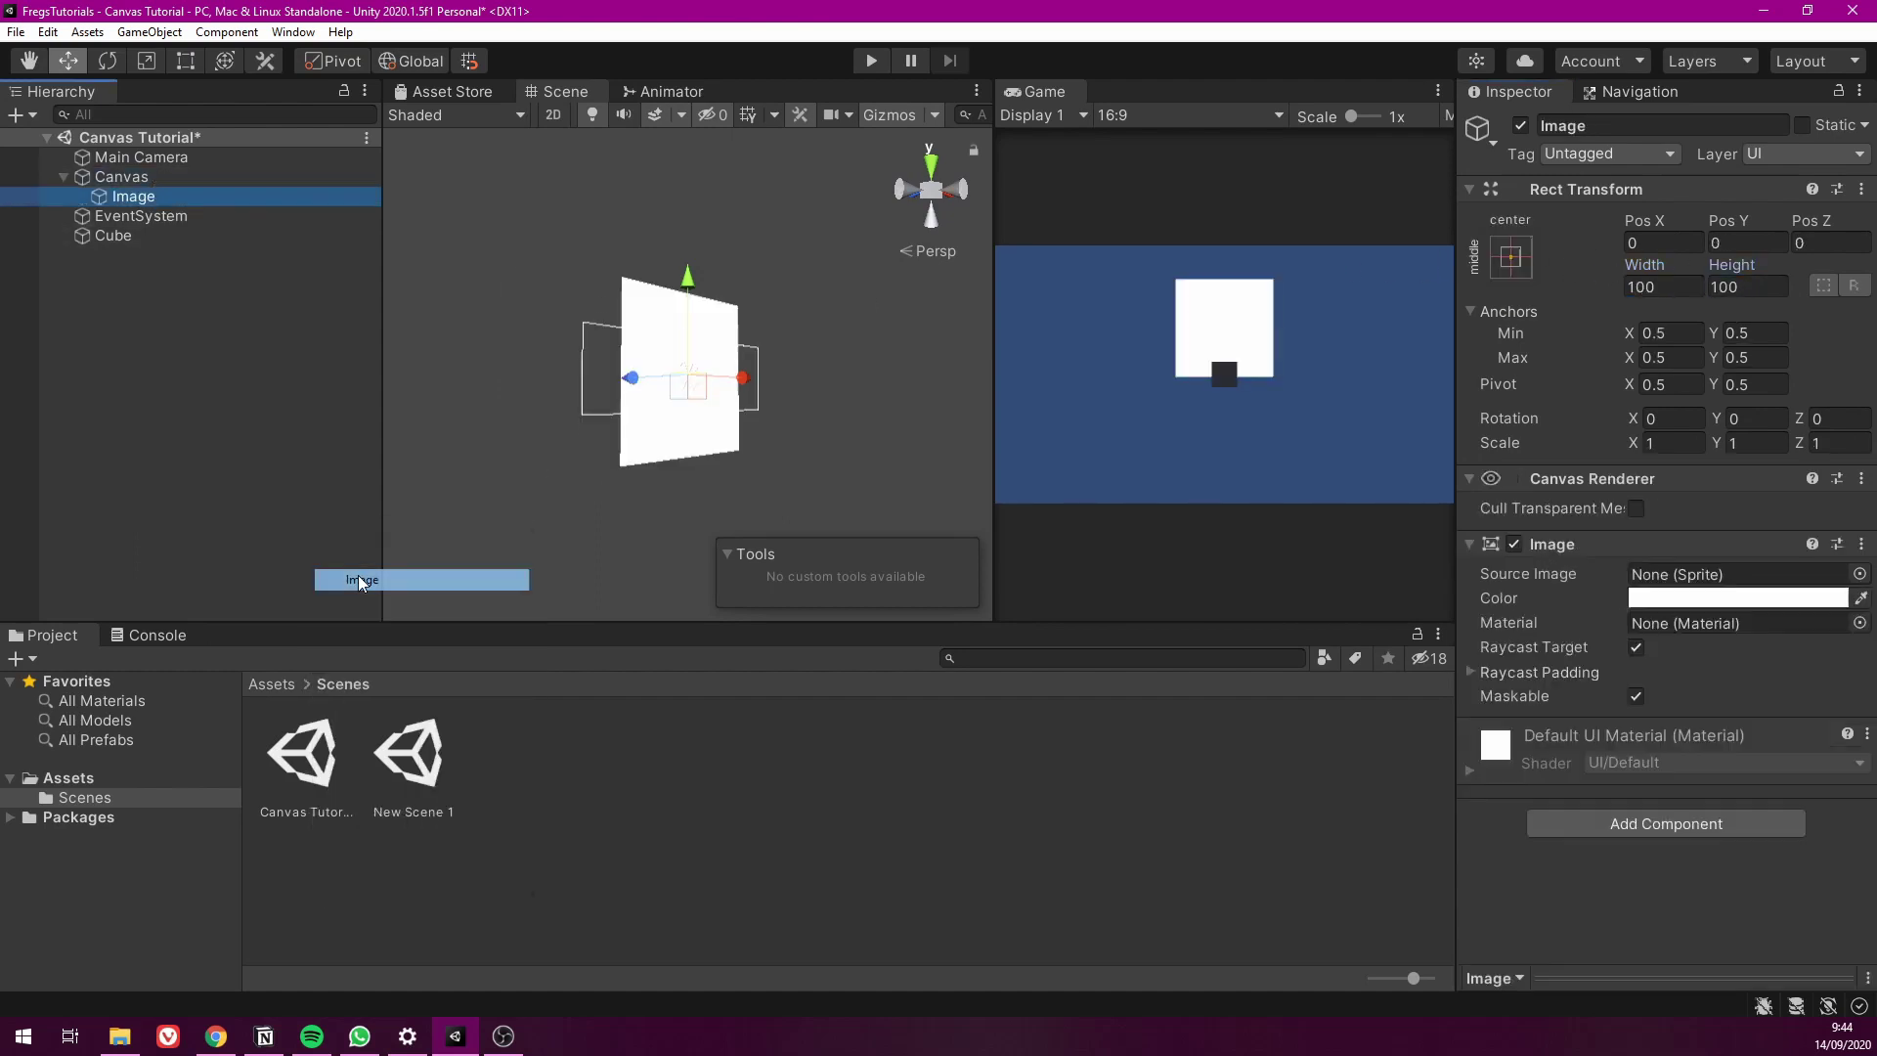
{"action": "left_click", "coordinate": [1512, 258]}
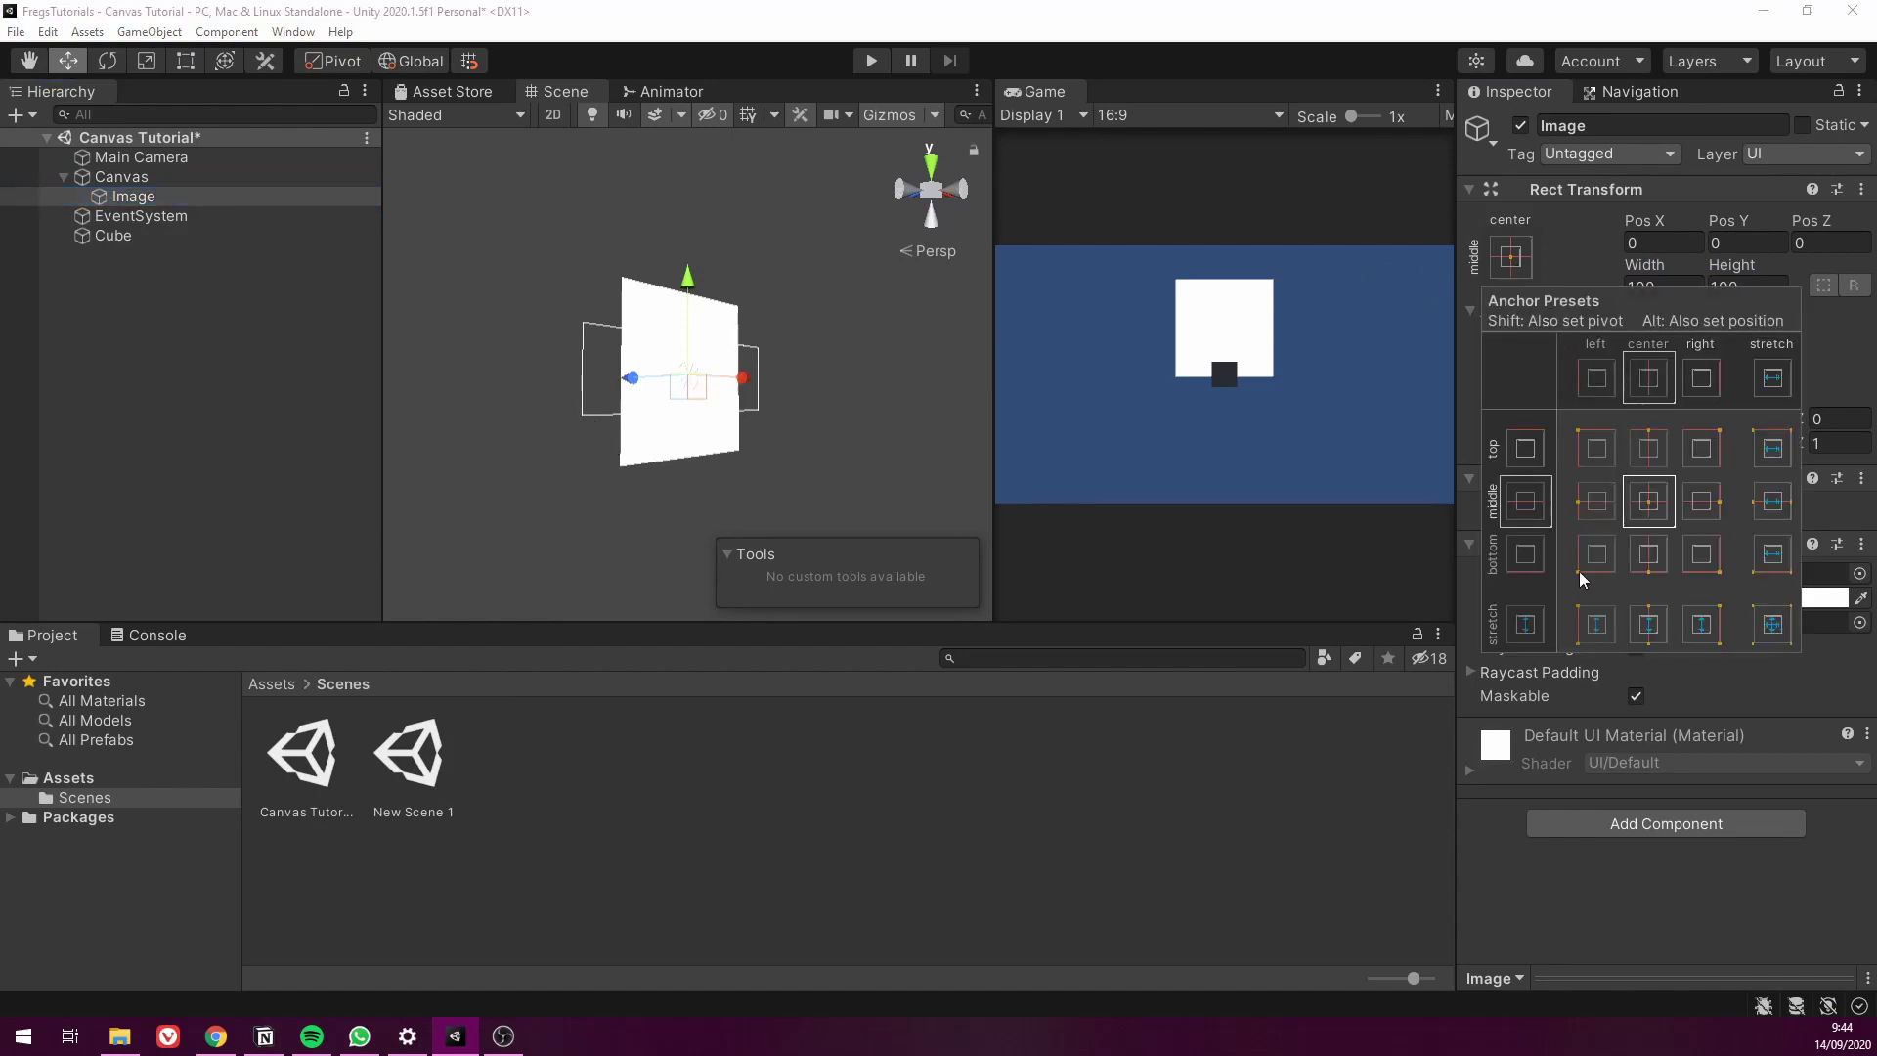
{"action": "key", "text": "alt"}
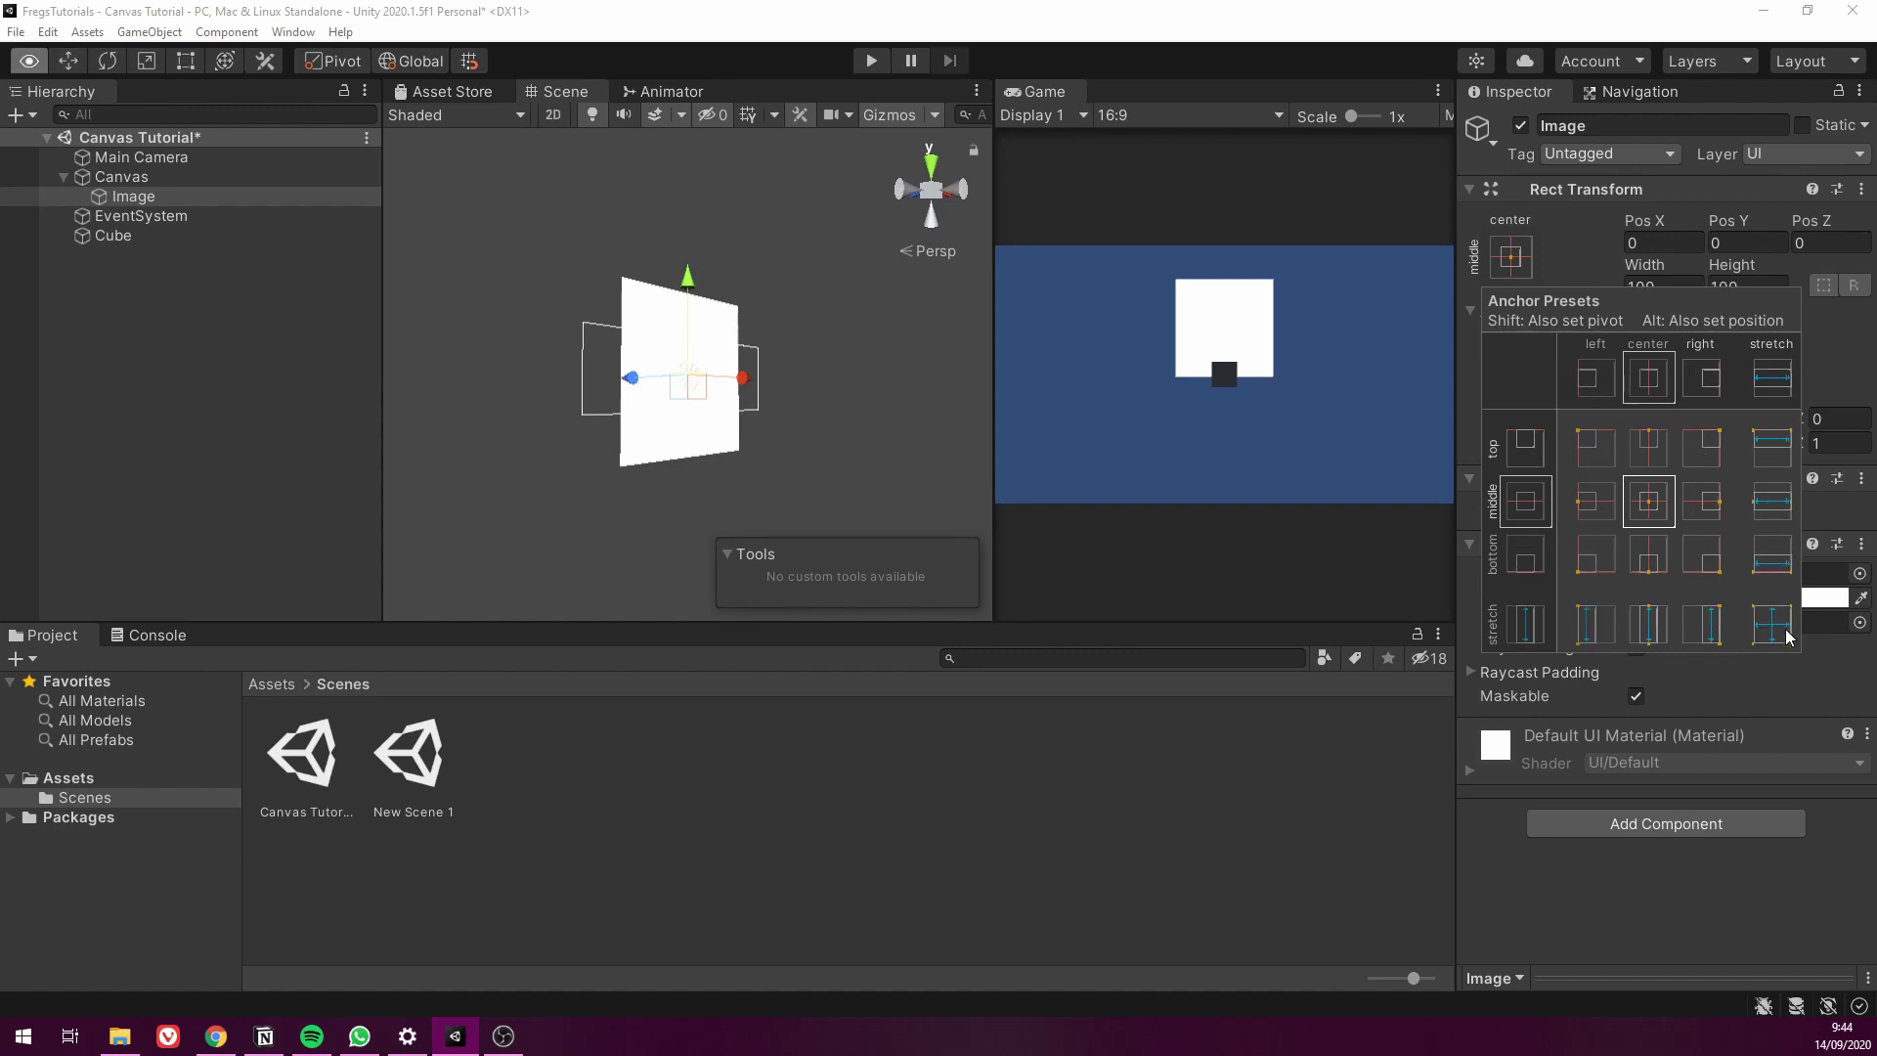
{"action": "left_click", "coordinate": [1777, 635], "text": "alt"}
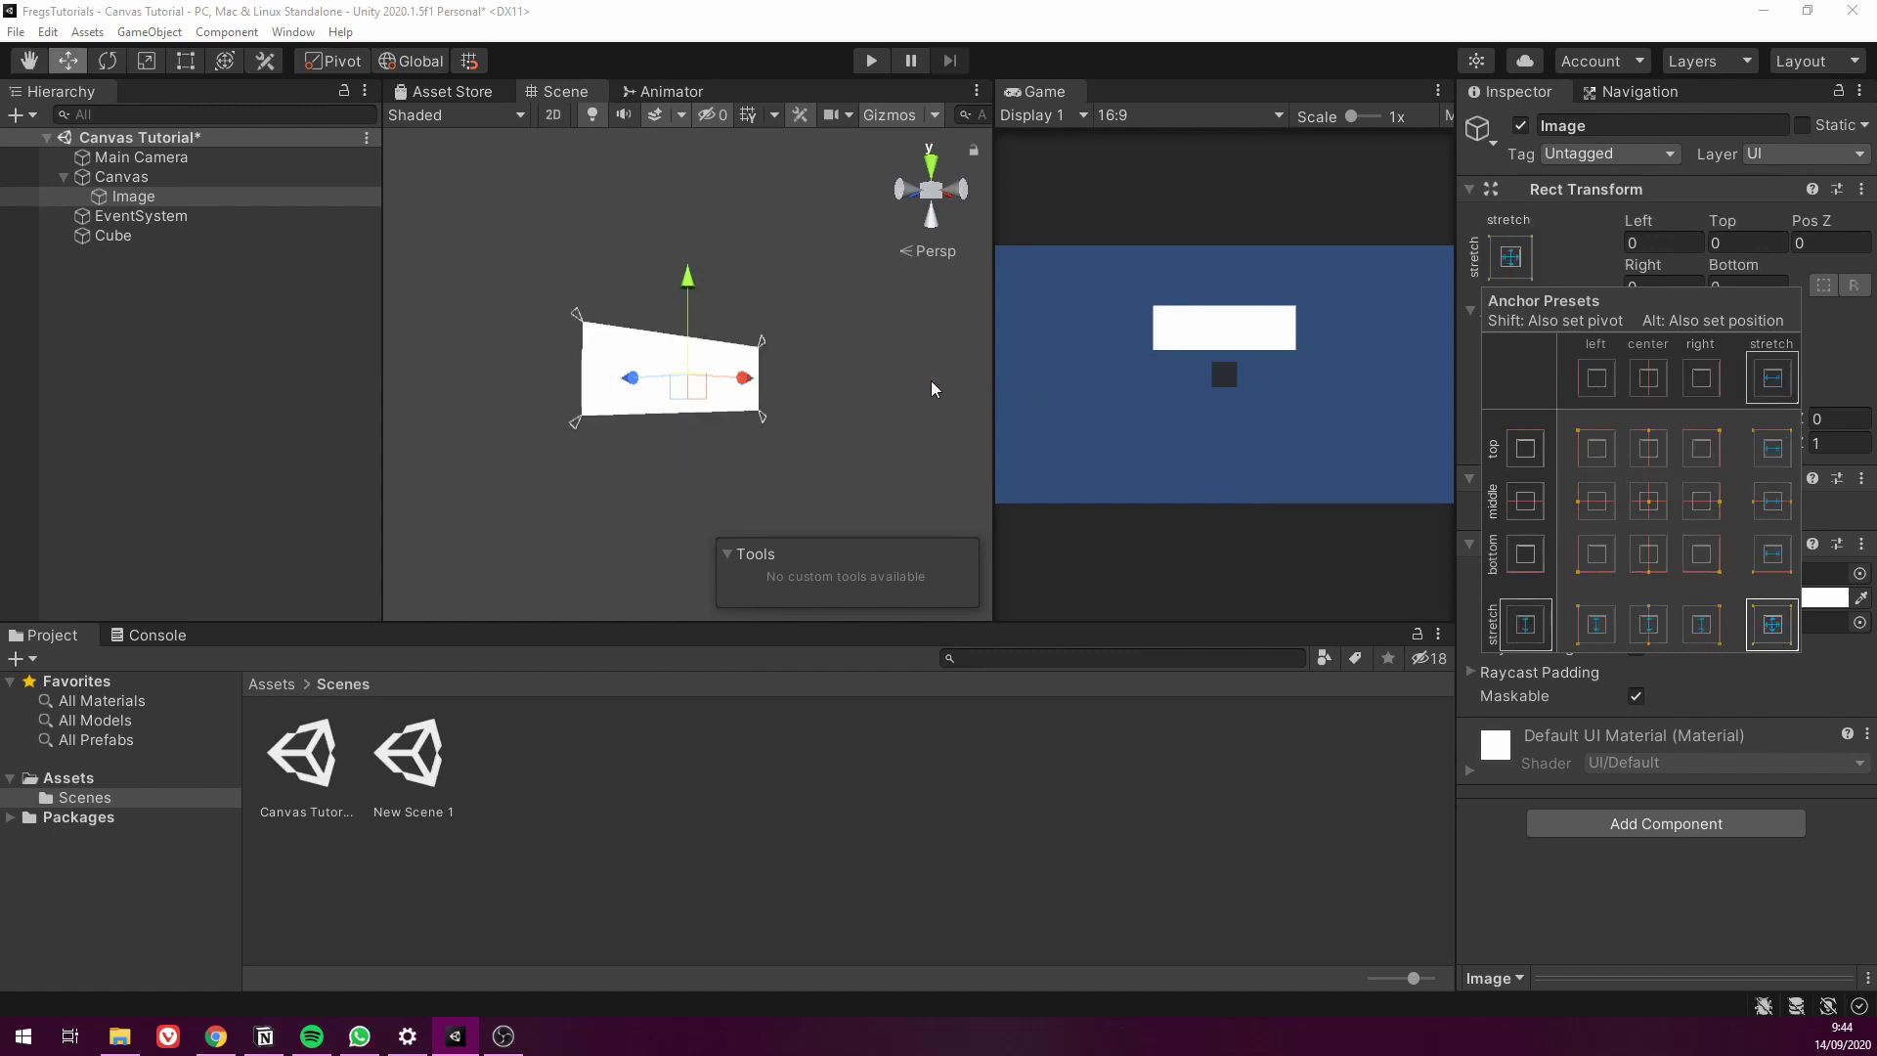
{"action": "left_click", "coordinate": [933, 389]}
Assign the InputFieldBackground sprite as the Image's source image
{"action": "left_click", "coordinate": [235, 197]}
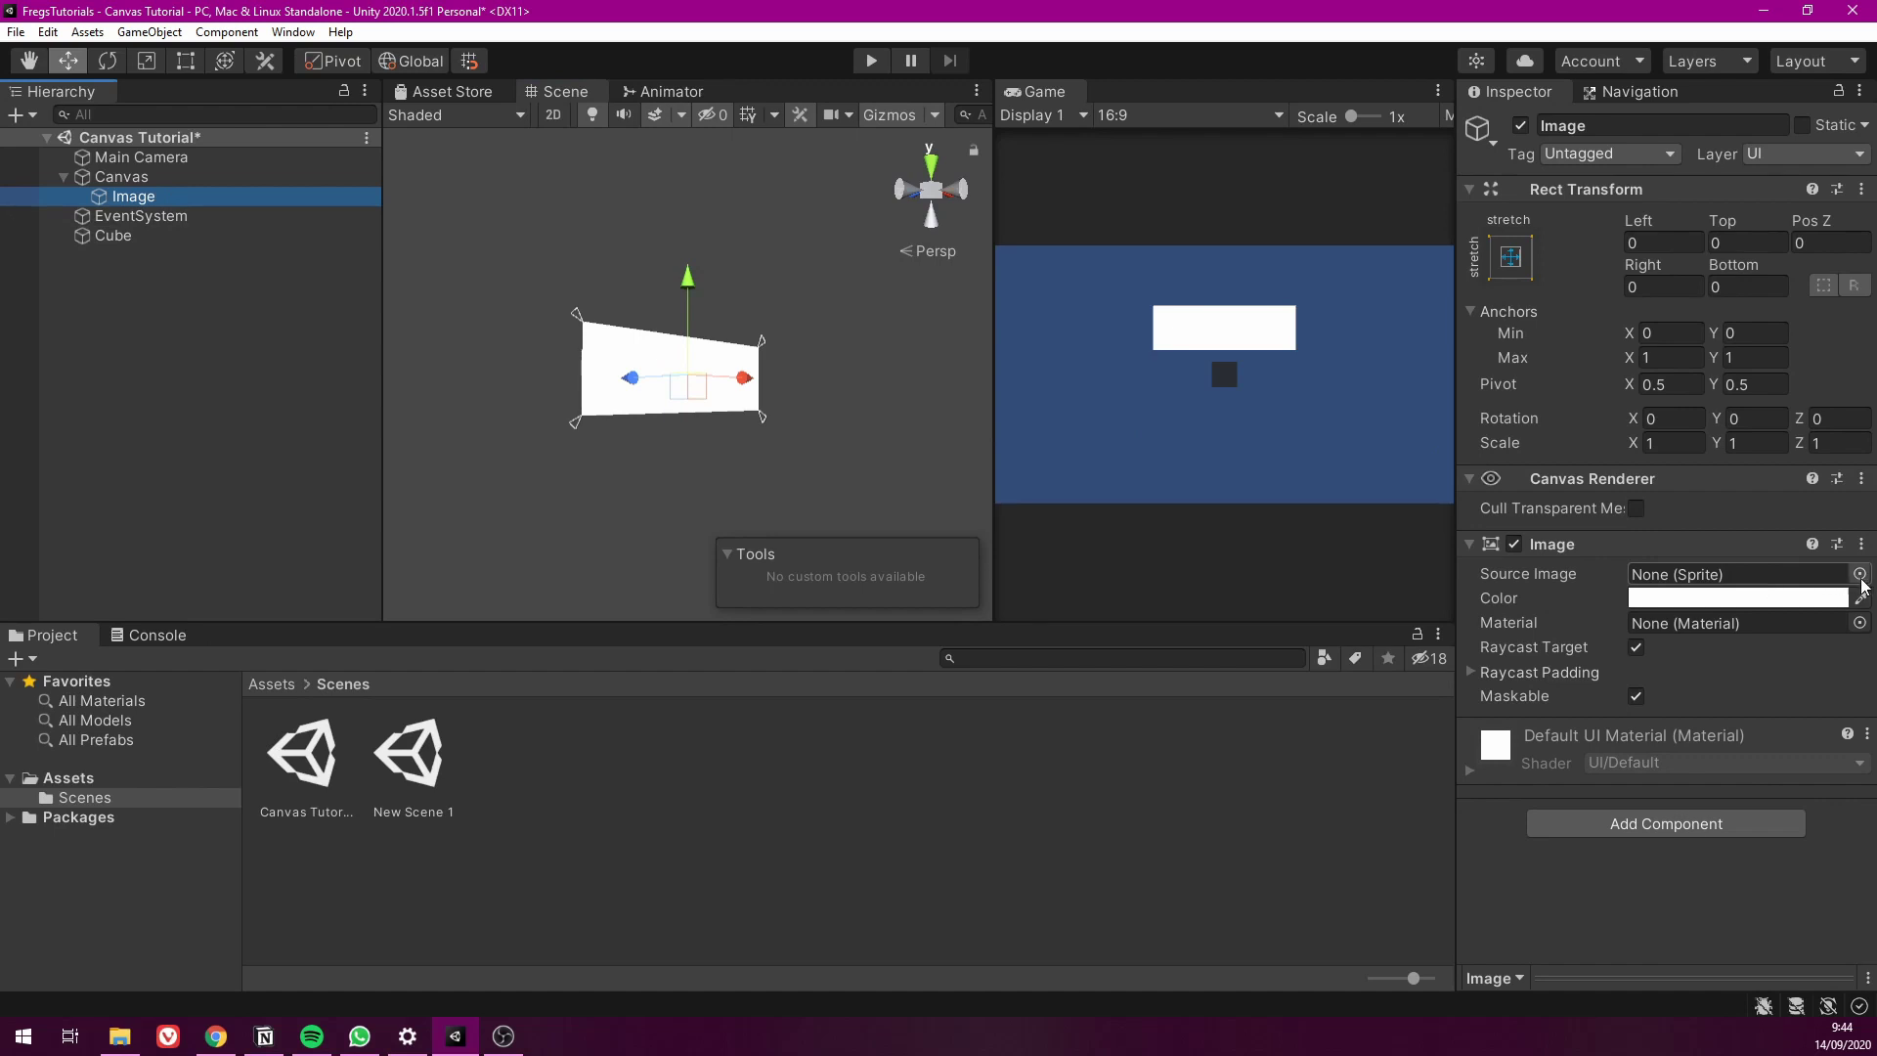
{"action": "left_click", "coordinate": [1859, 575]}
{"action": "scroll", "coordinate": [1706, 905], "scroll_direction": "down", "scroll_amount": 2}
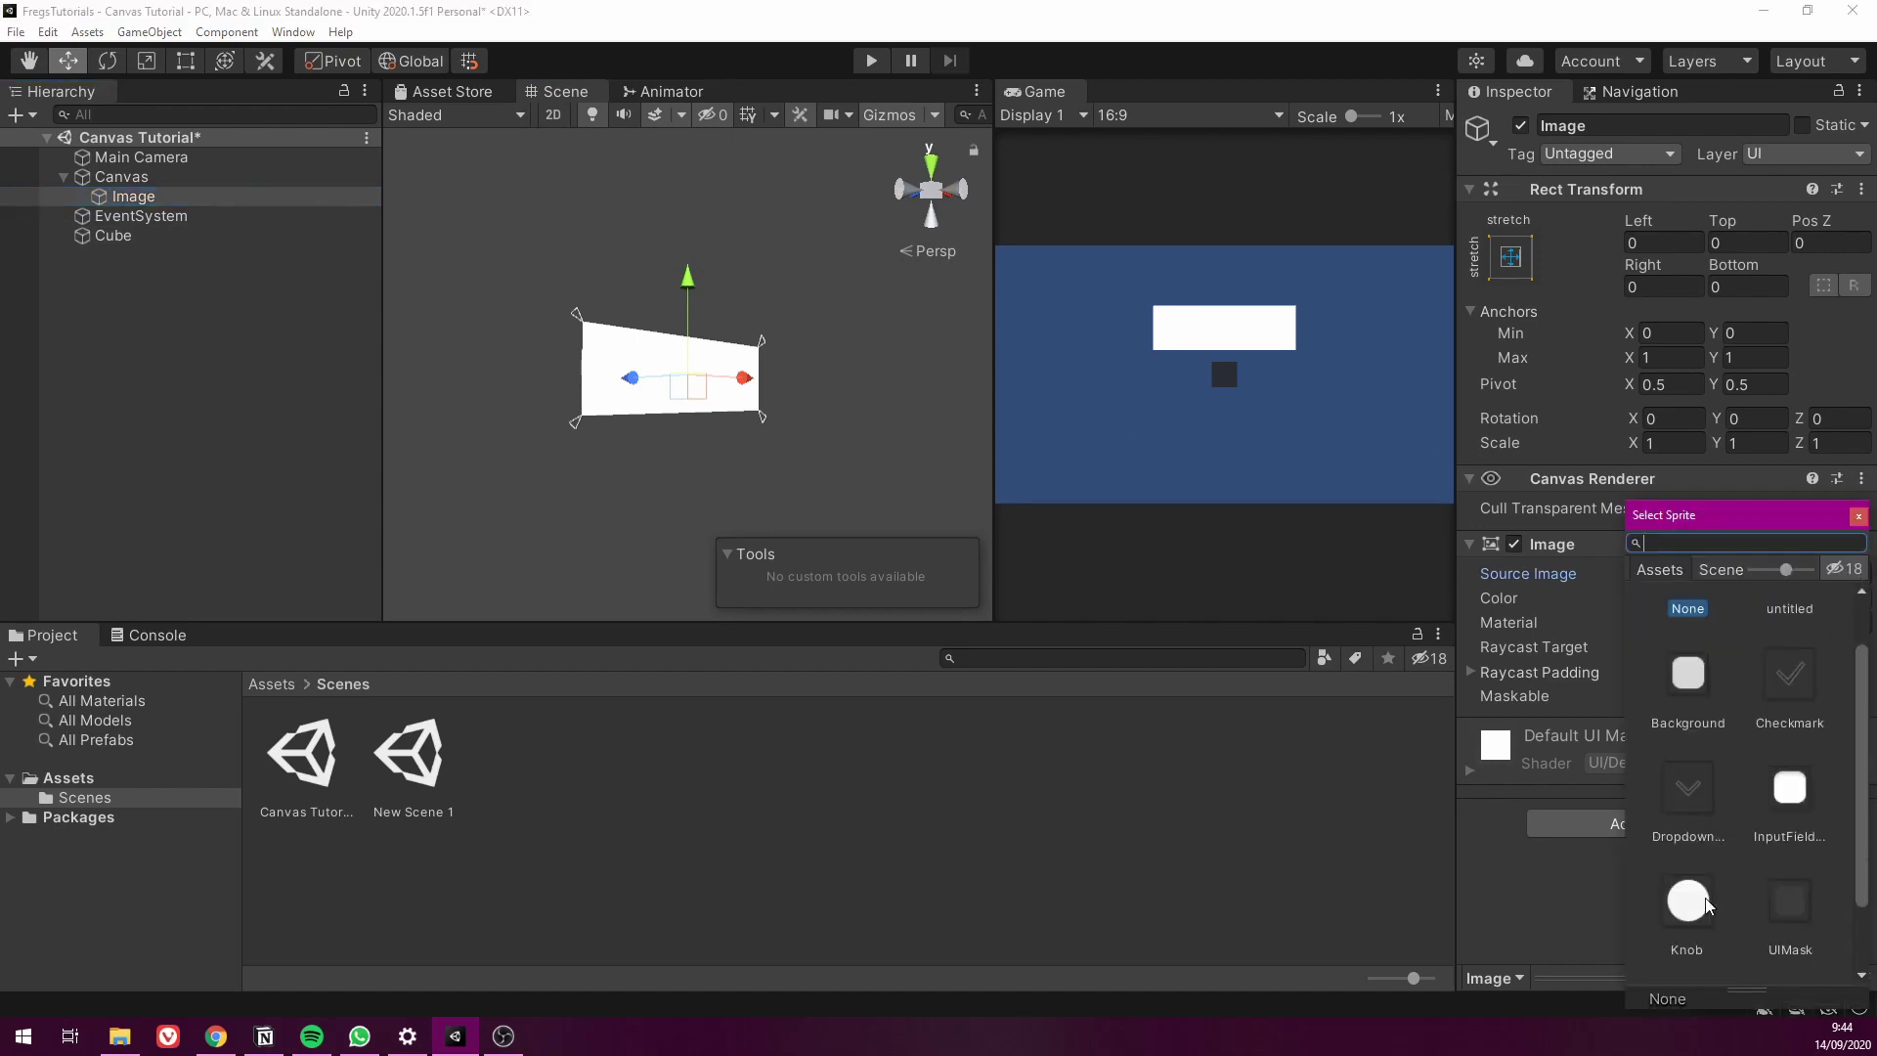
{"action": "left_click", "coordinate": [1788, 792]}
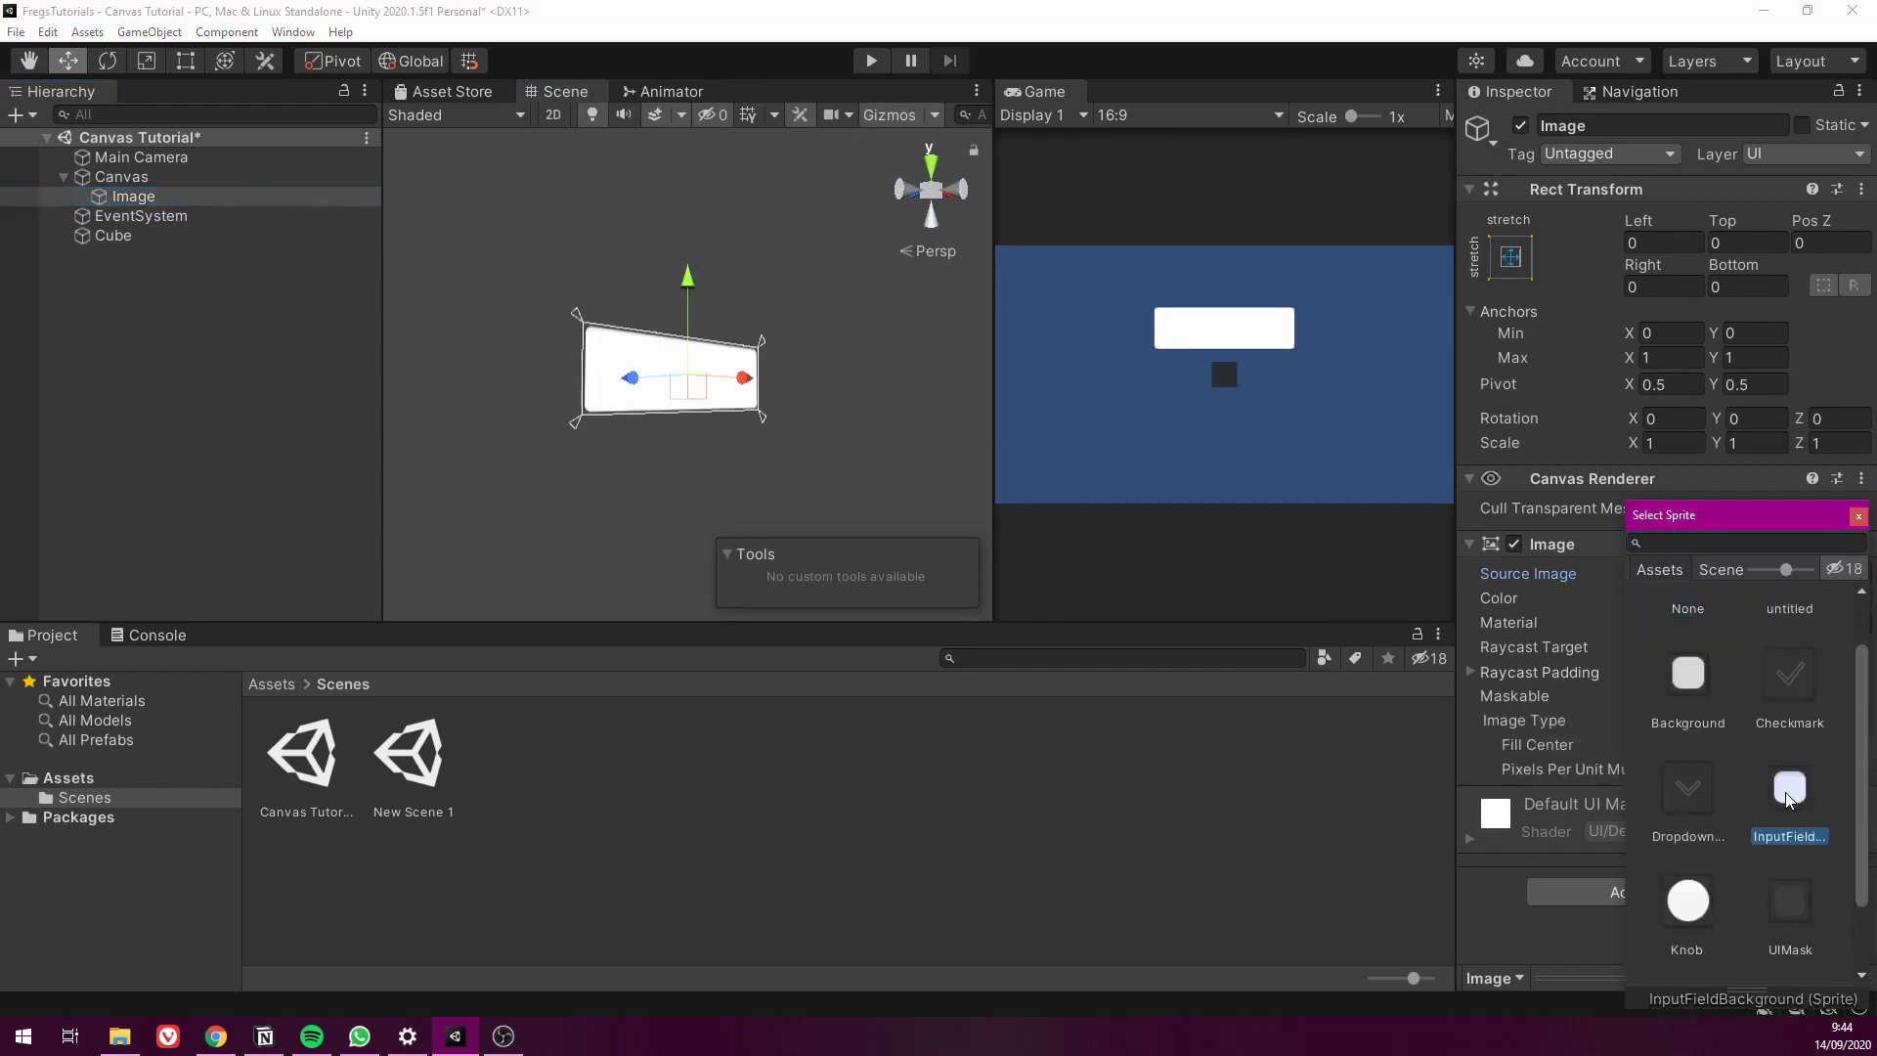
{"action": "left_click", "coordinate": [1858, 516]}
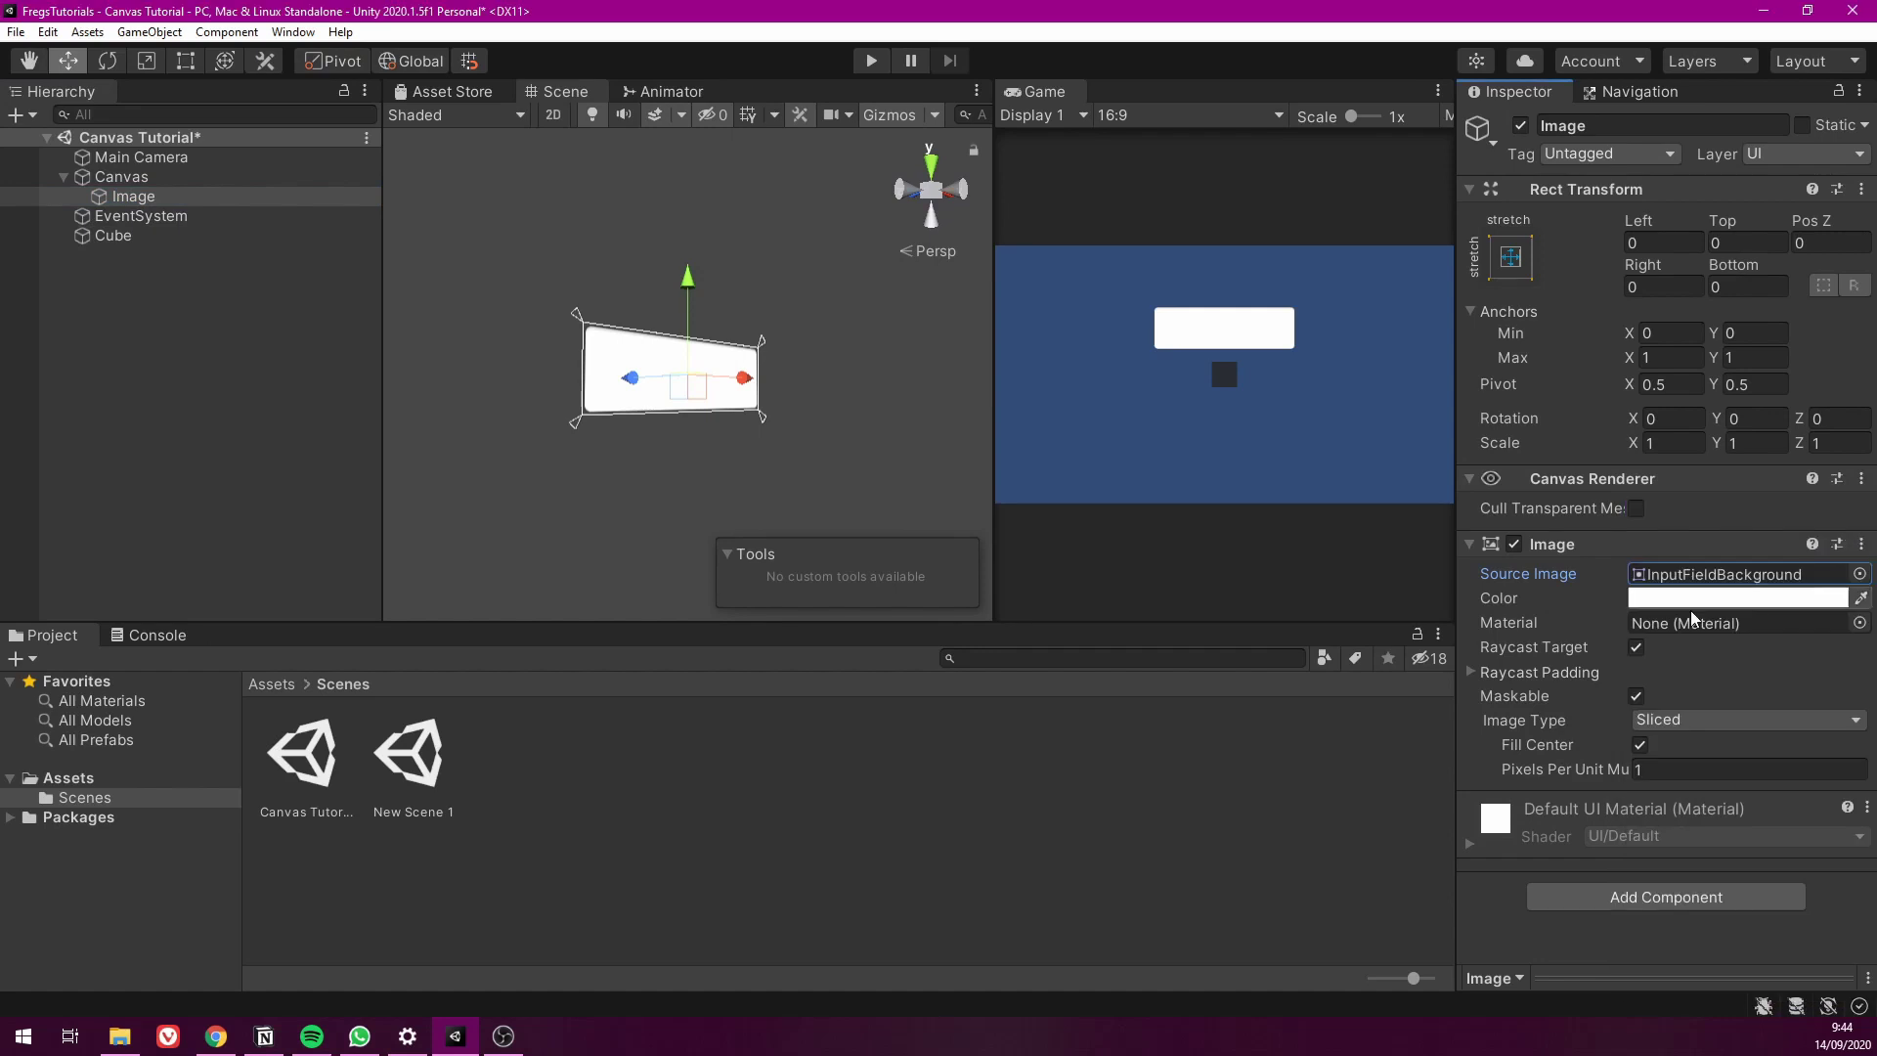
Set the Image's type to Filled with the Horizontal fill method and test the fill amount, leaving it at 1
{"action": "left_click", "coordinate": [1681, 720]}
{"action": "left_click", "coordinate": [1695, 809]}
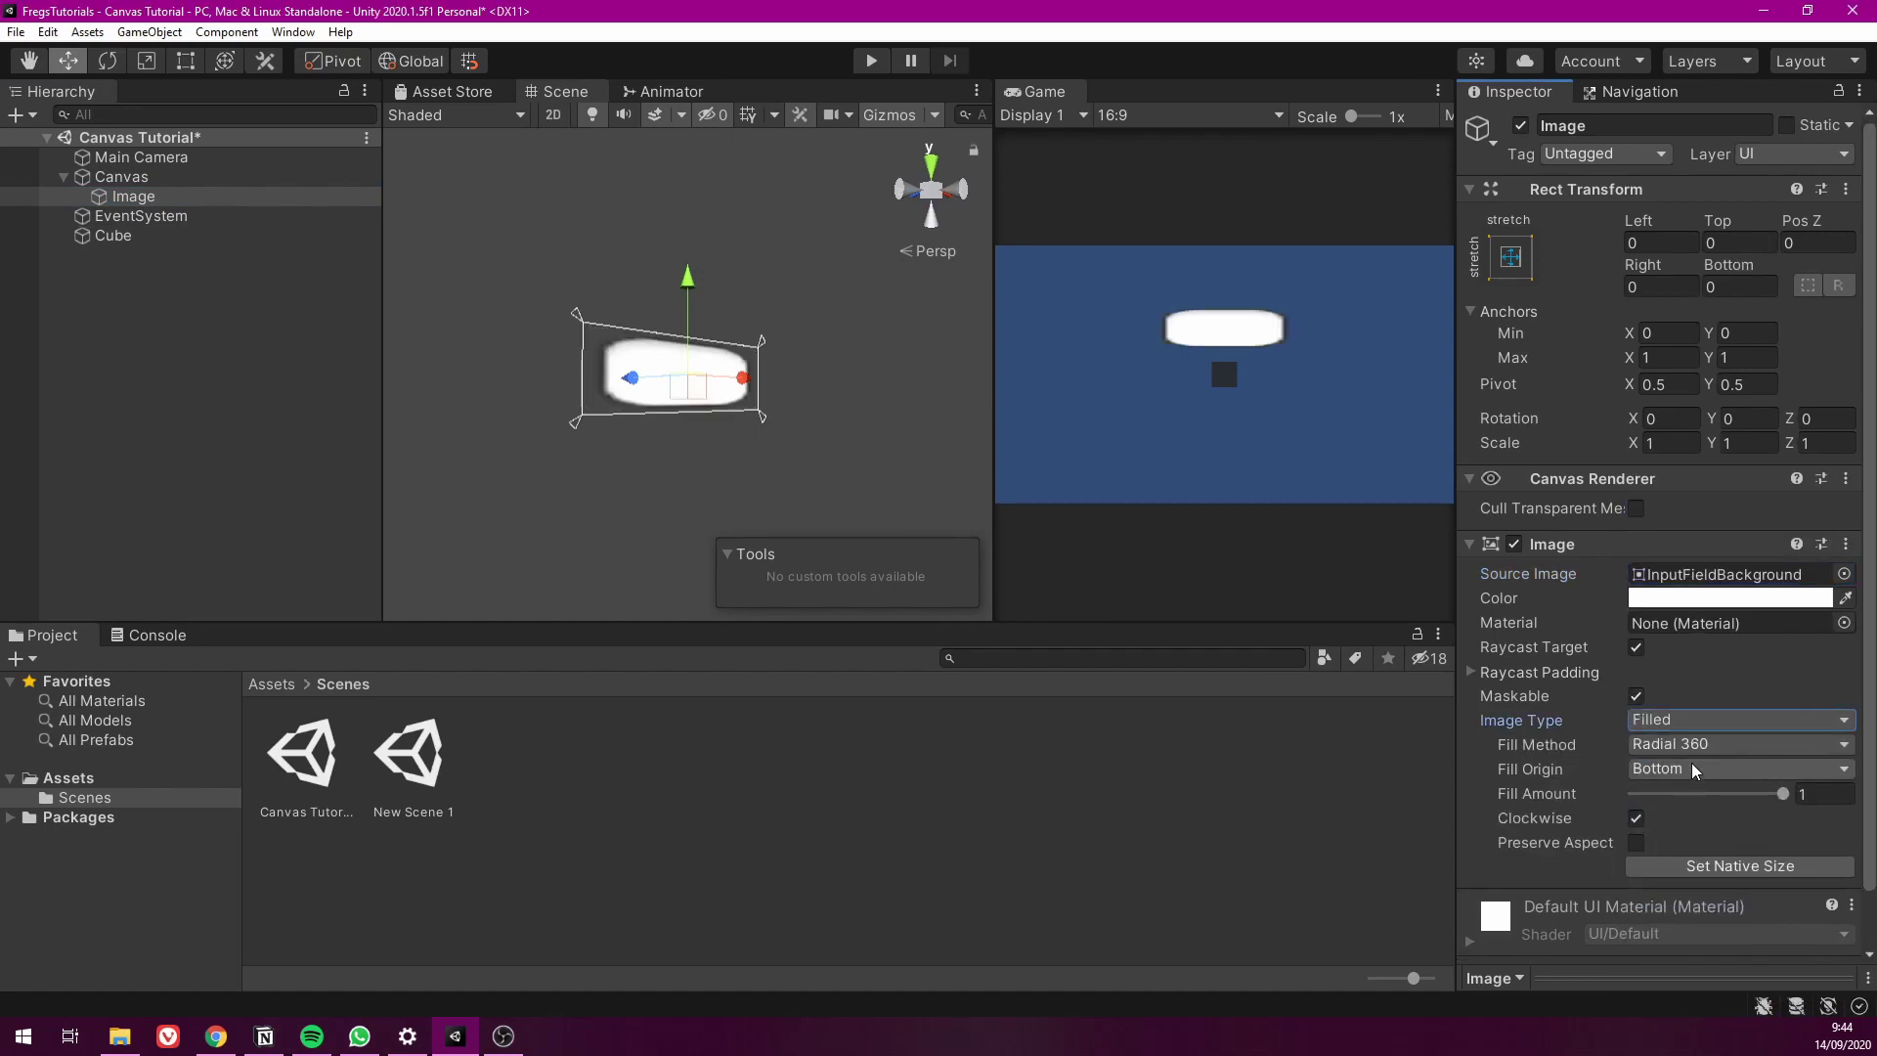
{"action": "left_click", "coordinate": [1675, 745]}
{"action": "left_click", "coordinate": [1701, 769]}
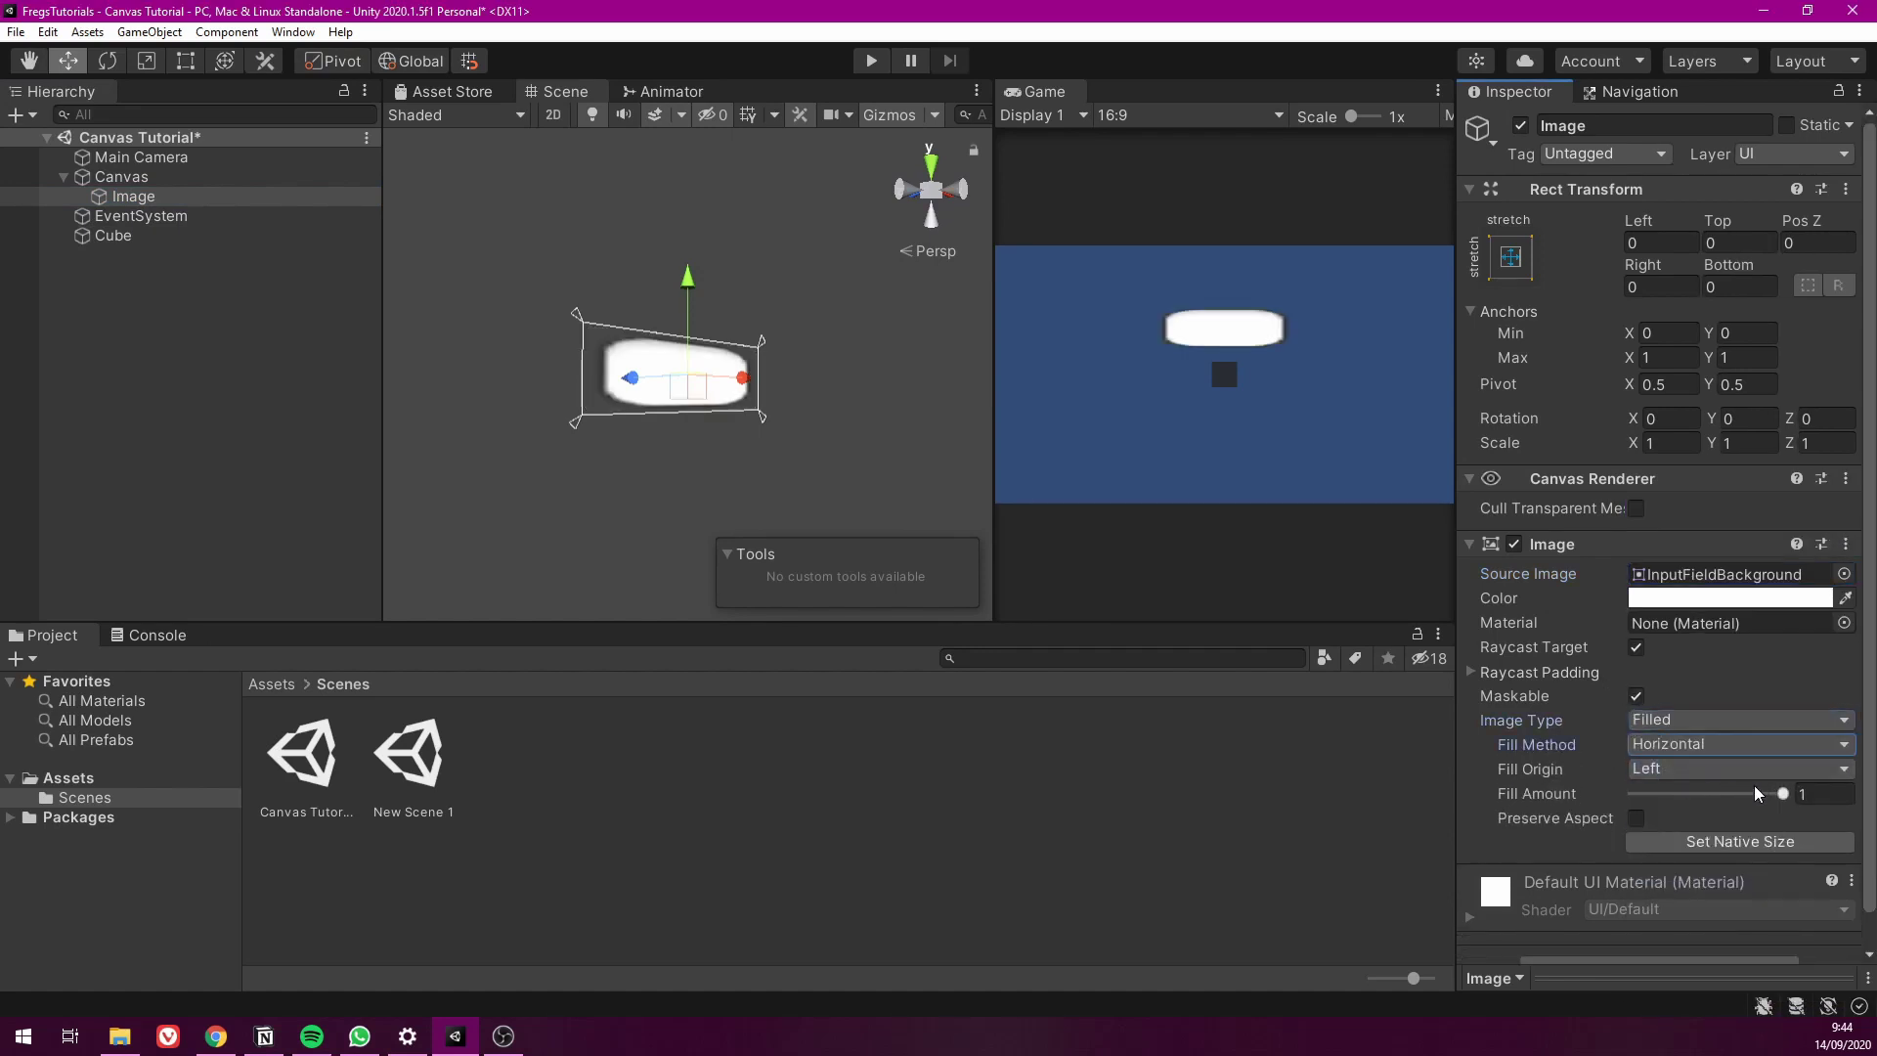
{"action": "left_click_drag", "start_coordinate": [1779, 794], "coordinate": [1820, 798]}
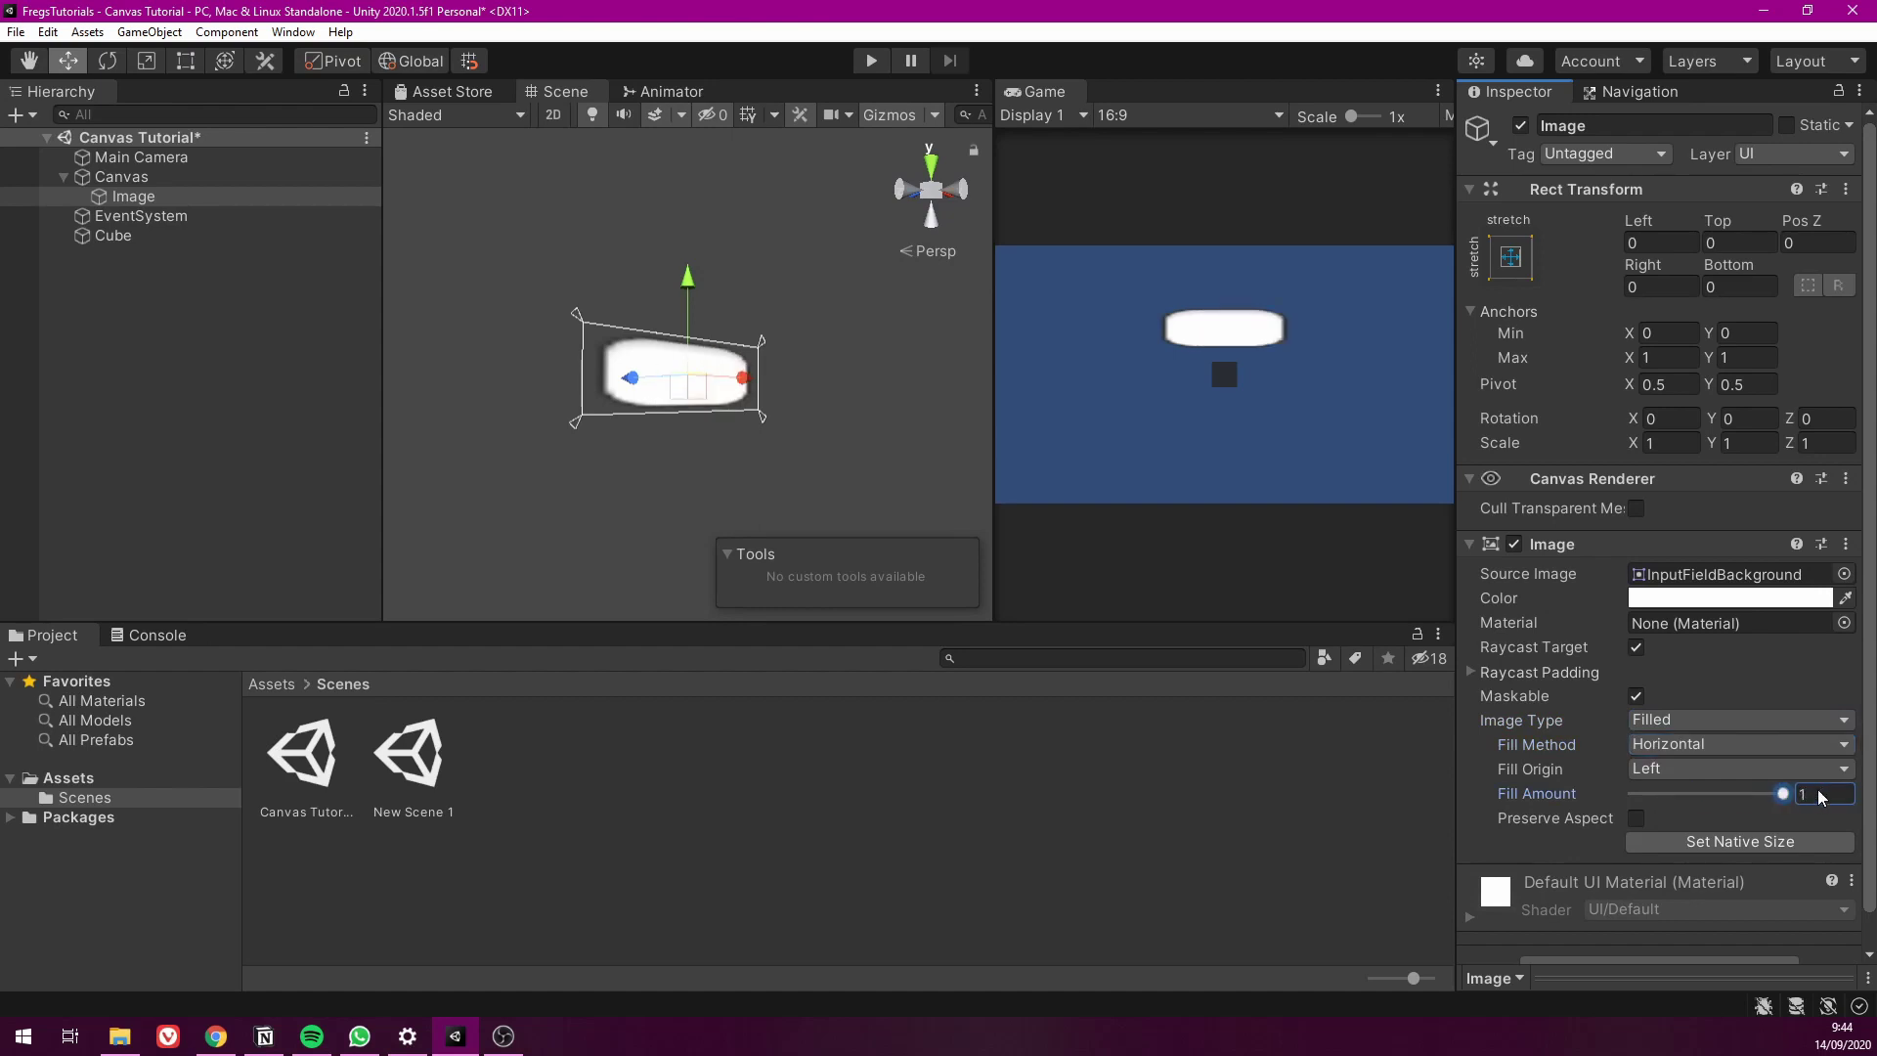
Colour the Image bright green and try its fill amount again, ending at 1
{"action": "left_click", "coordinate": [1730, 598]}
{"action": "left_click", "coordinate": [1738, 586]}
{"action": "left_click", "coordinate": [1659, 518]}
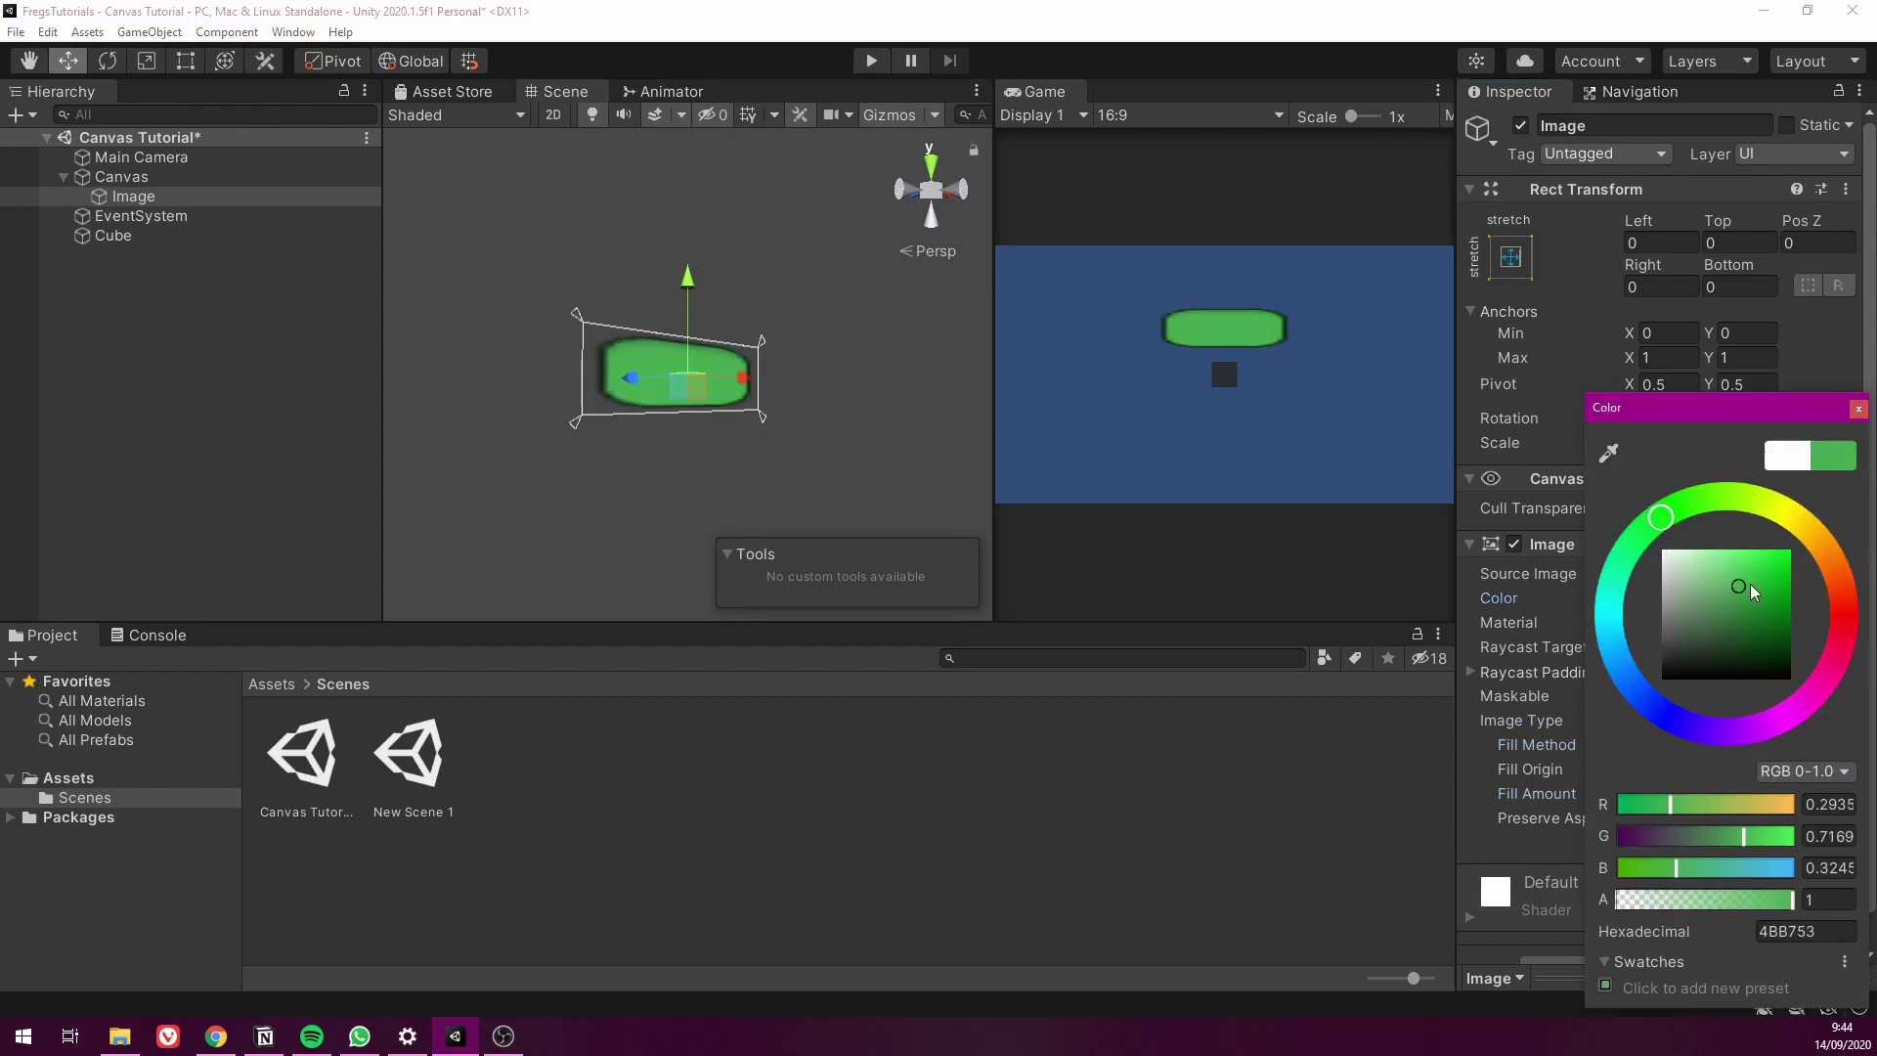
{"action": "left_click_drag", "start_coordinate": [1749, 591], "coordinate": [1789, 552]}
{"action": "left_click", "coordinate": [1857, 409]}
{"action": "mouse_move", "coordinate": [1785, 794]}
{"action": "left_mouse_down"}
{"action": "mouse_move", "coordinate": [1691, 794]}
{"action": "mouse_move", "coordinate": [1787, 794]}
{"action": "left_mouse_up"}
Make the Canvas a child of the Cube in the scene hierarchy
{"action": "left_click_drag", "start_coordinate": [691, 218], "coordinate": [734, 228], "text": "alt"}
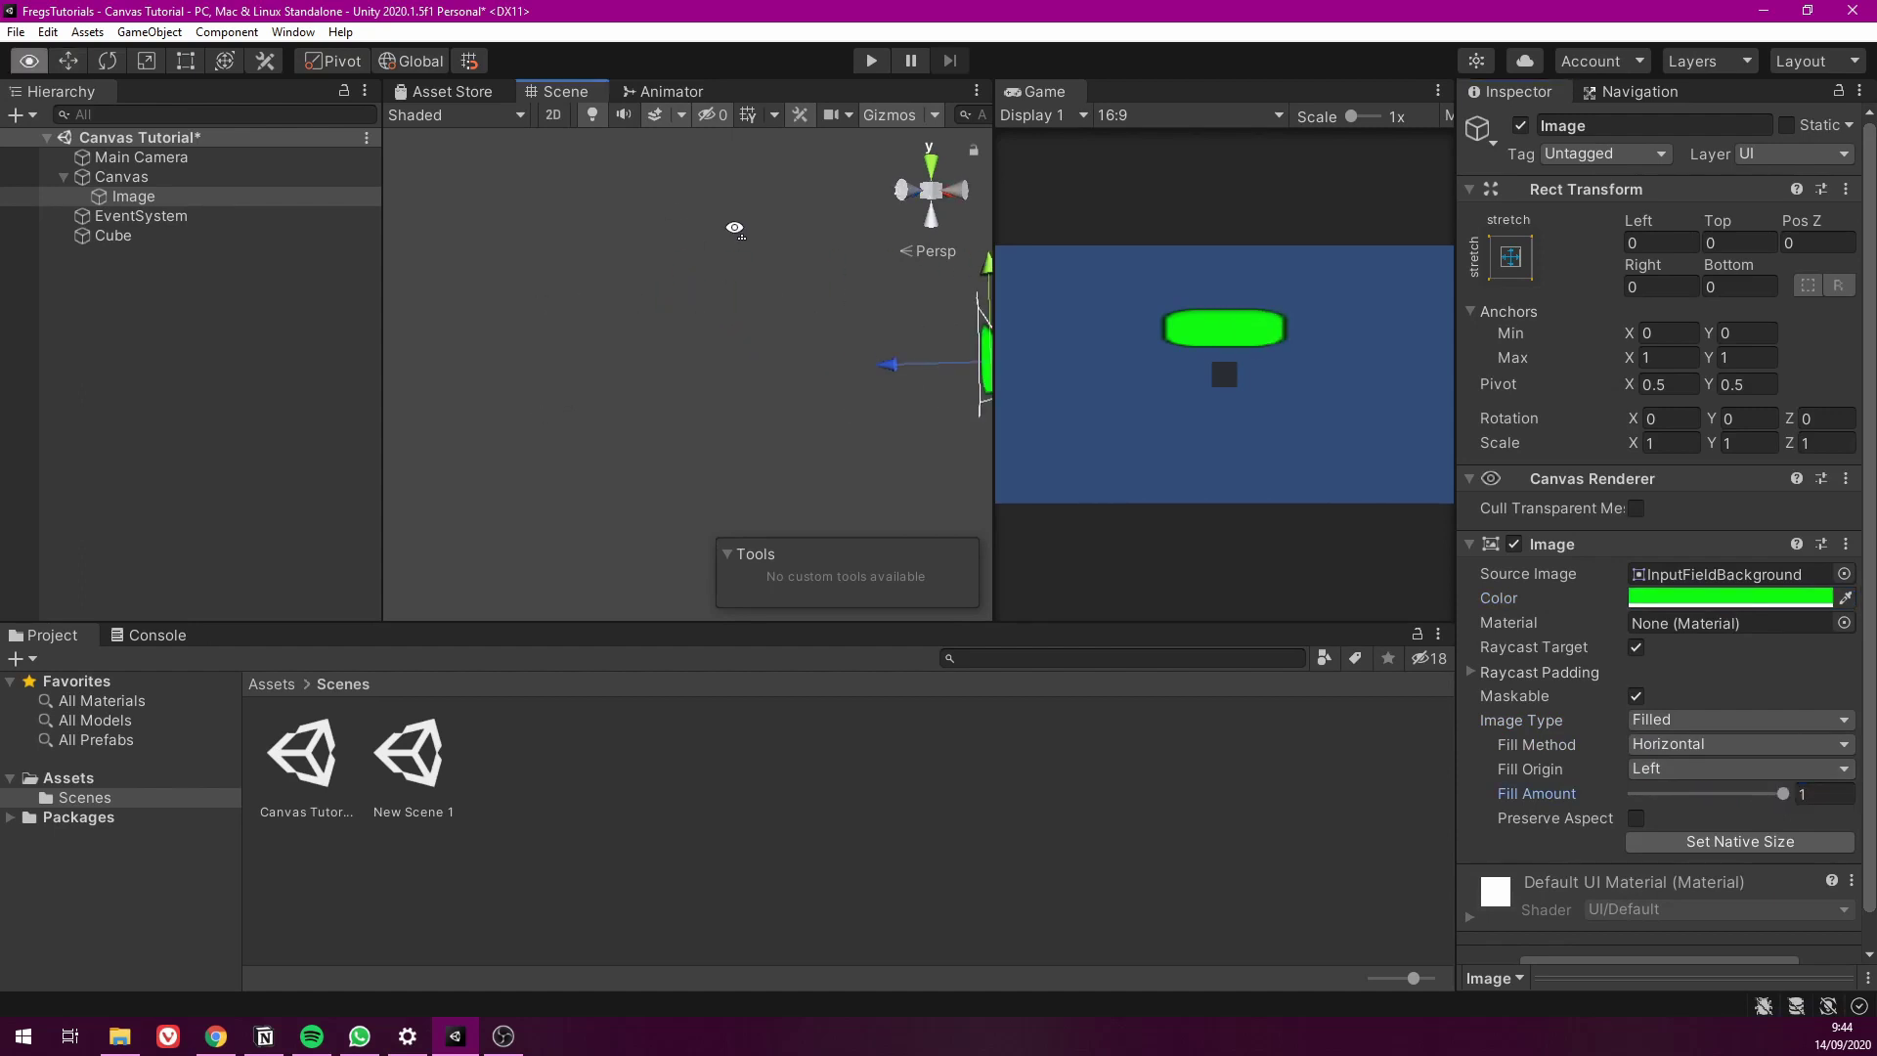
{"action": "key", "text": "f"}
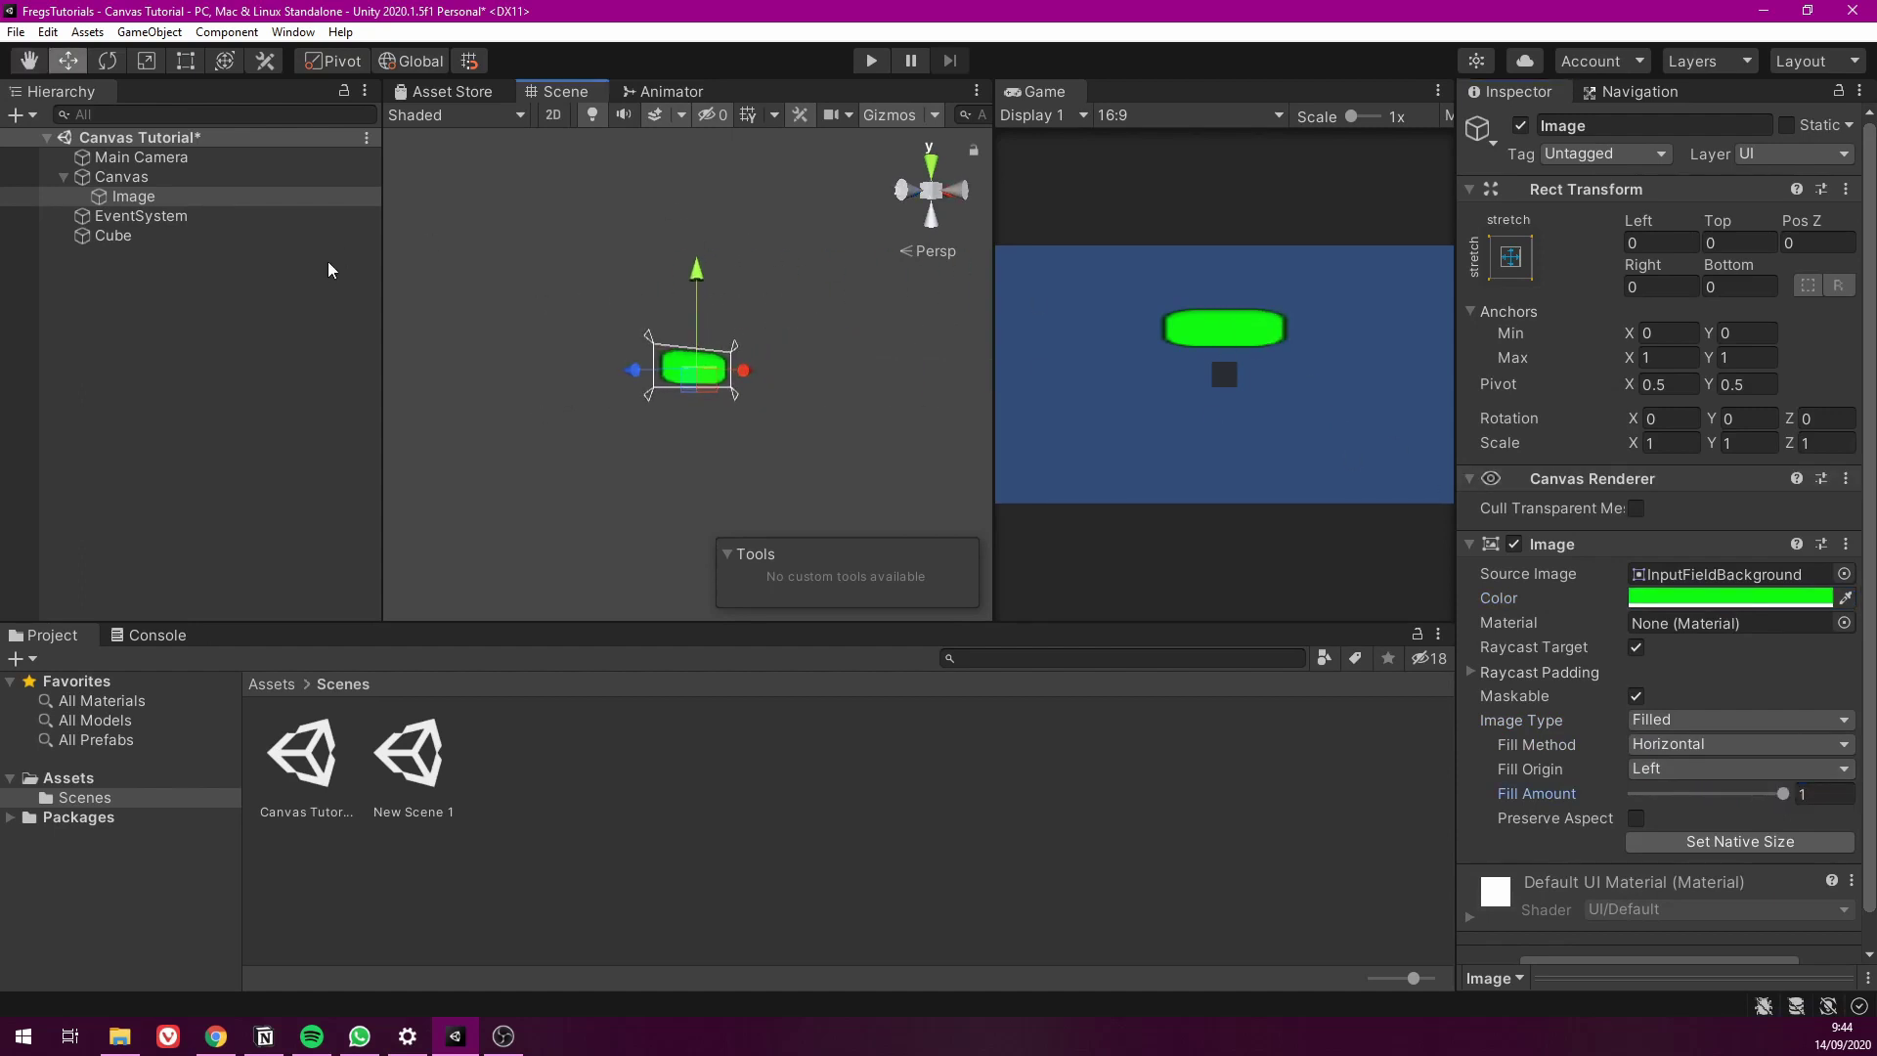
{"action": "left_click", "coordinate": [125, 177]}
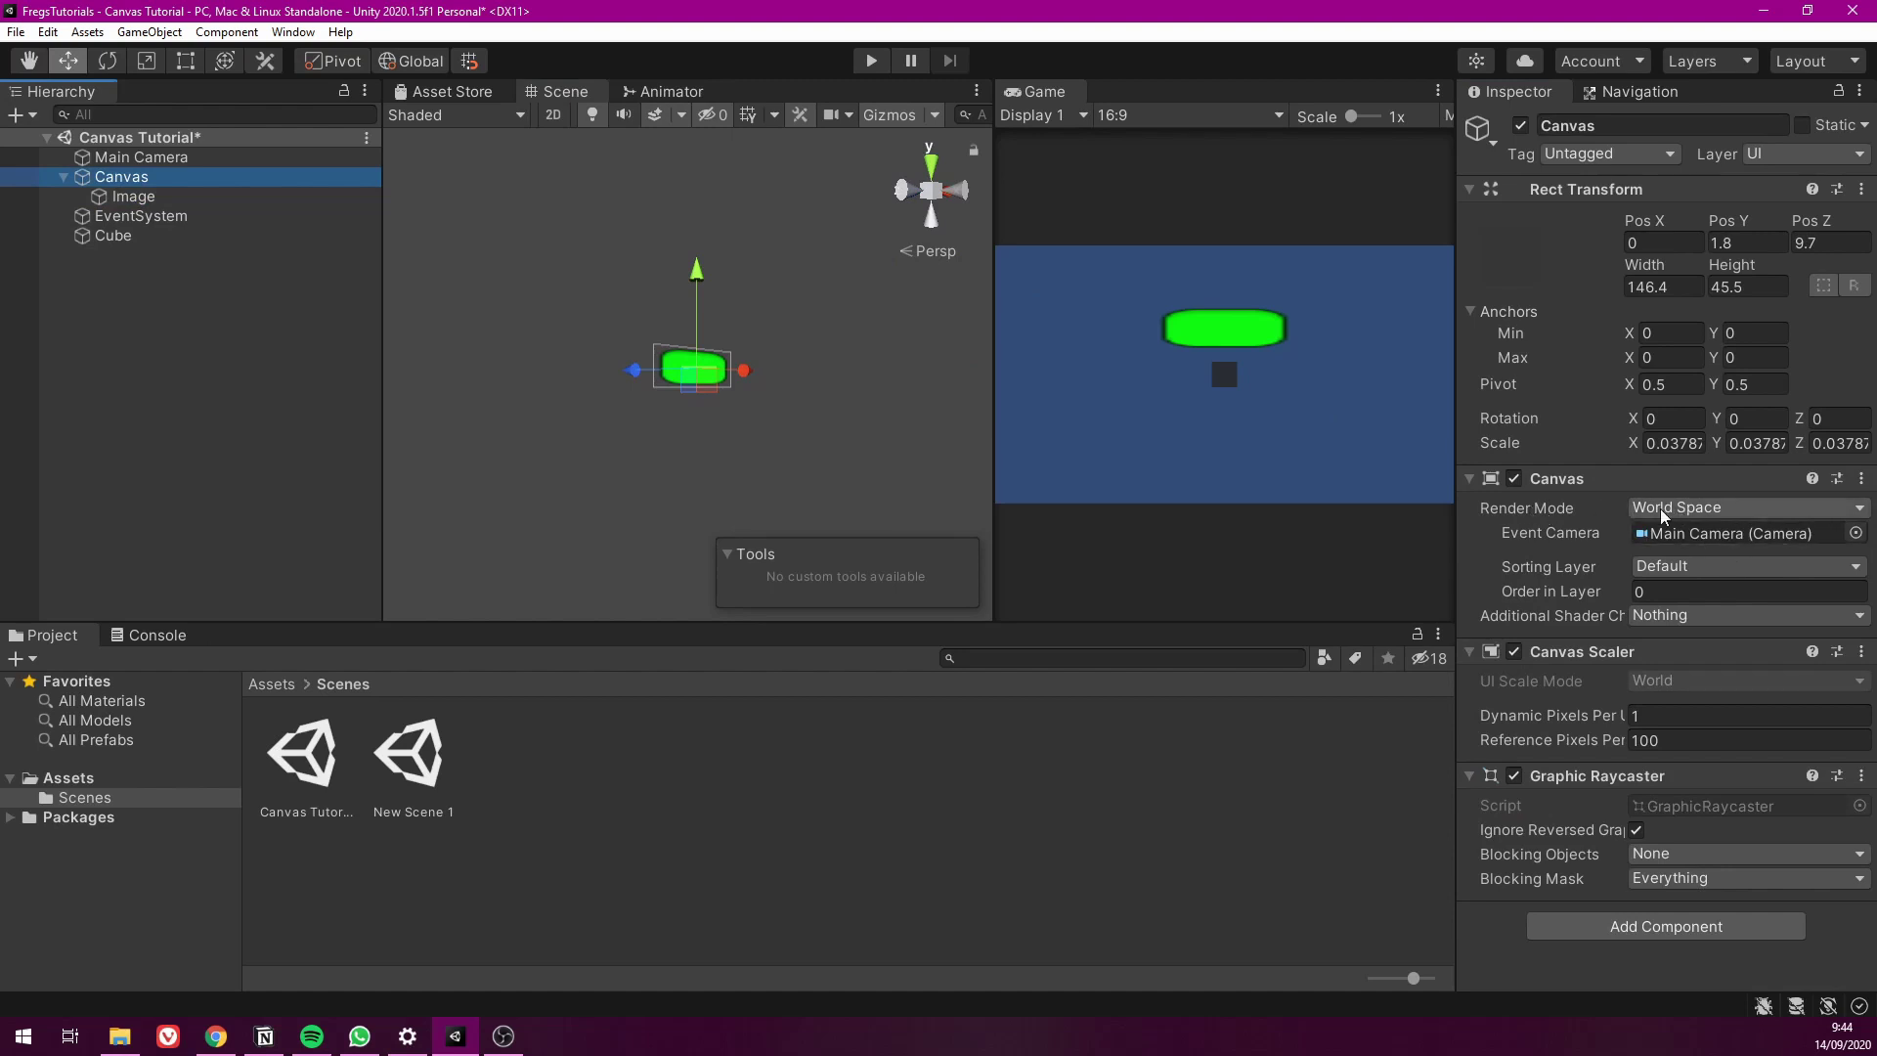
{"action": "left_click", "coordinate": [65, 178]}
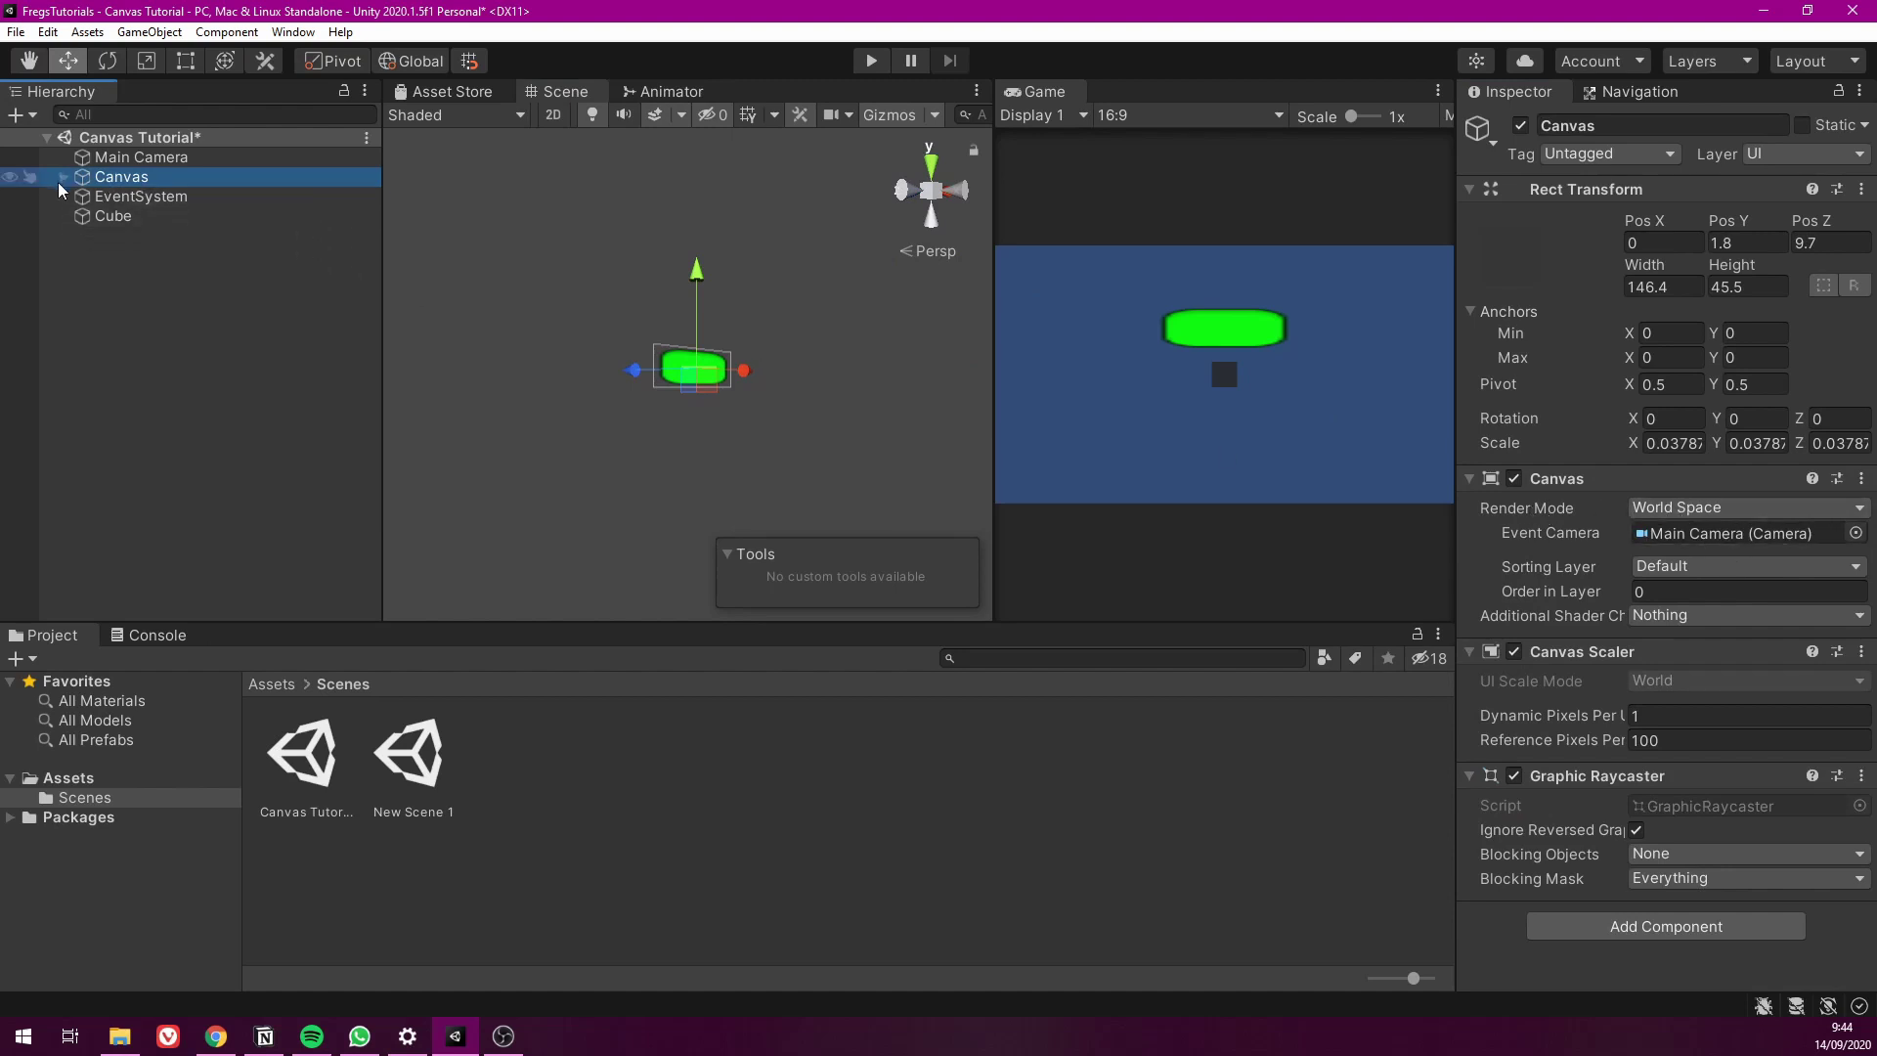
{"action": "left_click_drag", "start_coordinate": [115, 178], "coordinate": [116, 217]}
{"action": "left_click", "coordinate": [137, 197]}
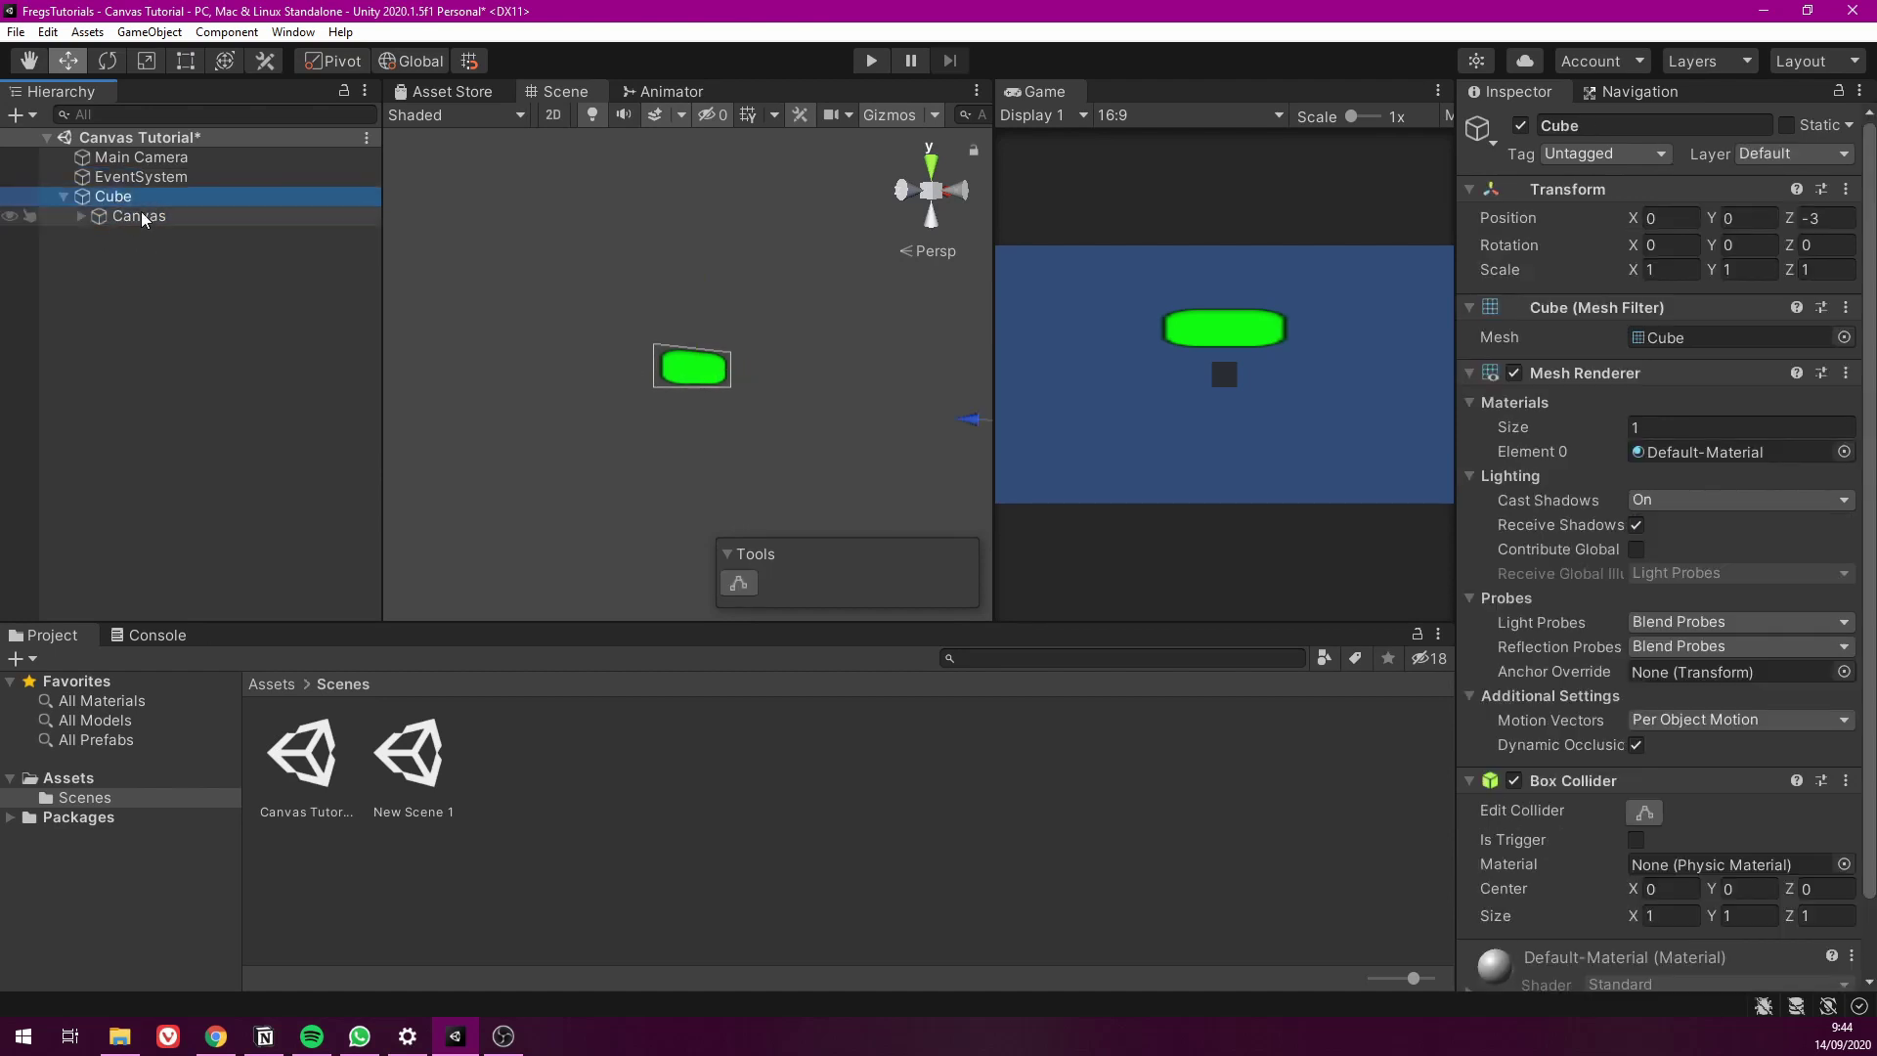
Set the Canvas's Z position to 0 and its Y position to 1.8 so it sits above the Cube
{"action": "left_click", "coordinate": [137, 219]}
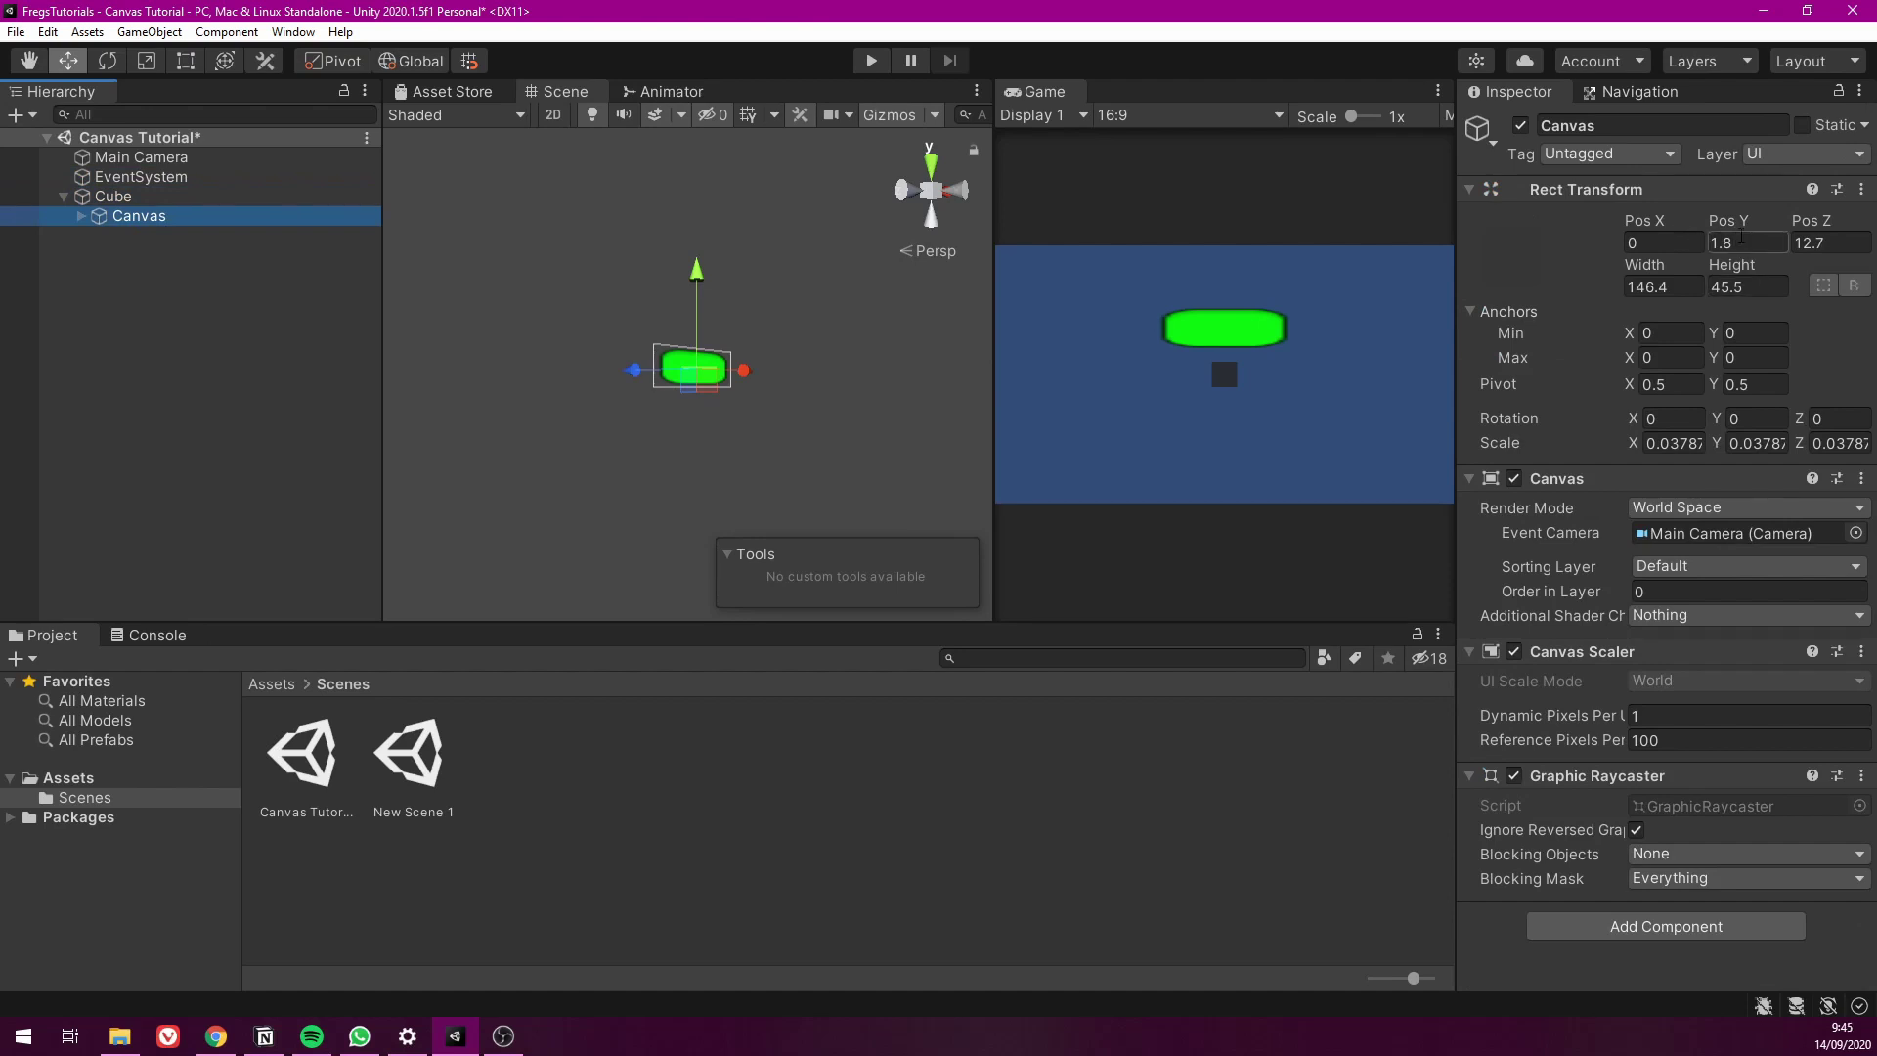
{"action": "double_click", "coordinate": [1746, 243]}
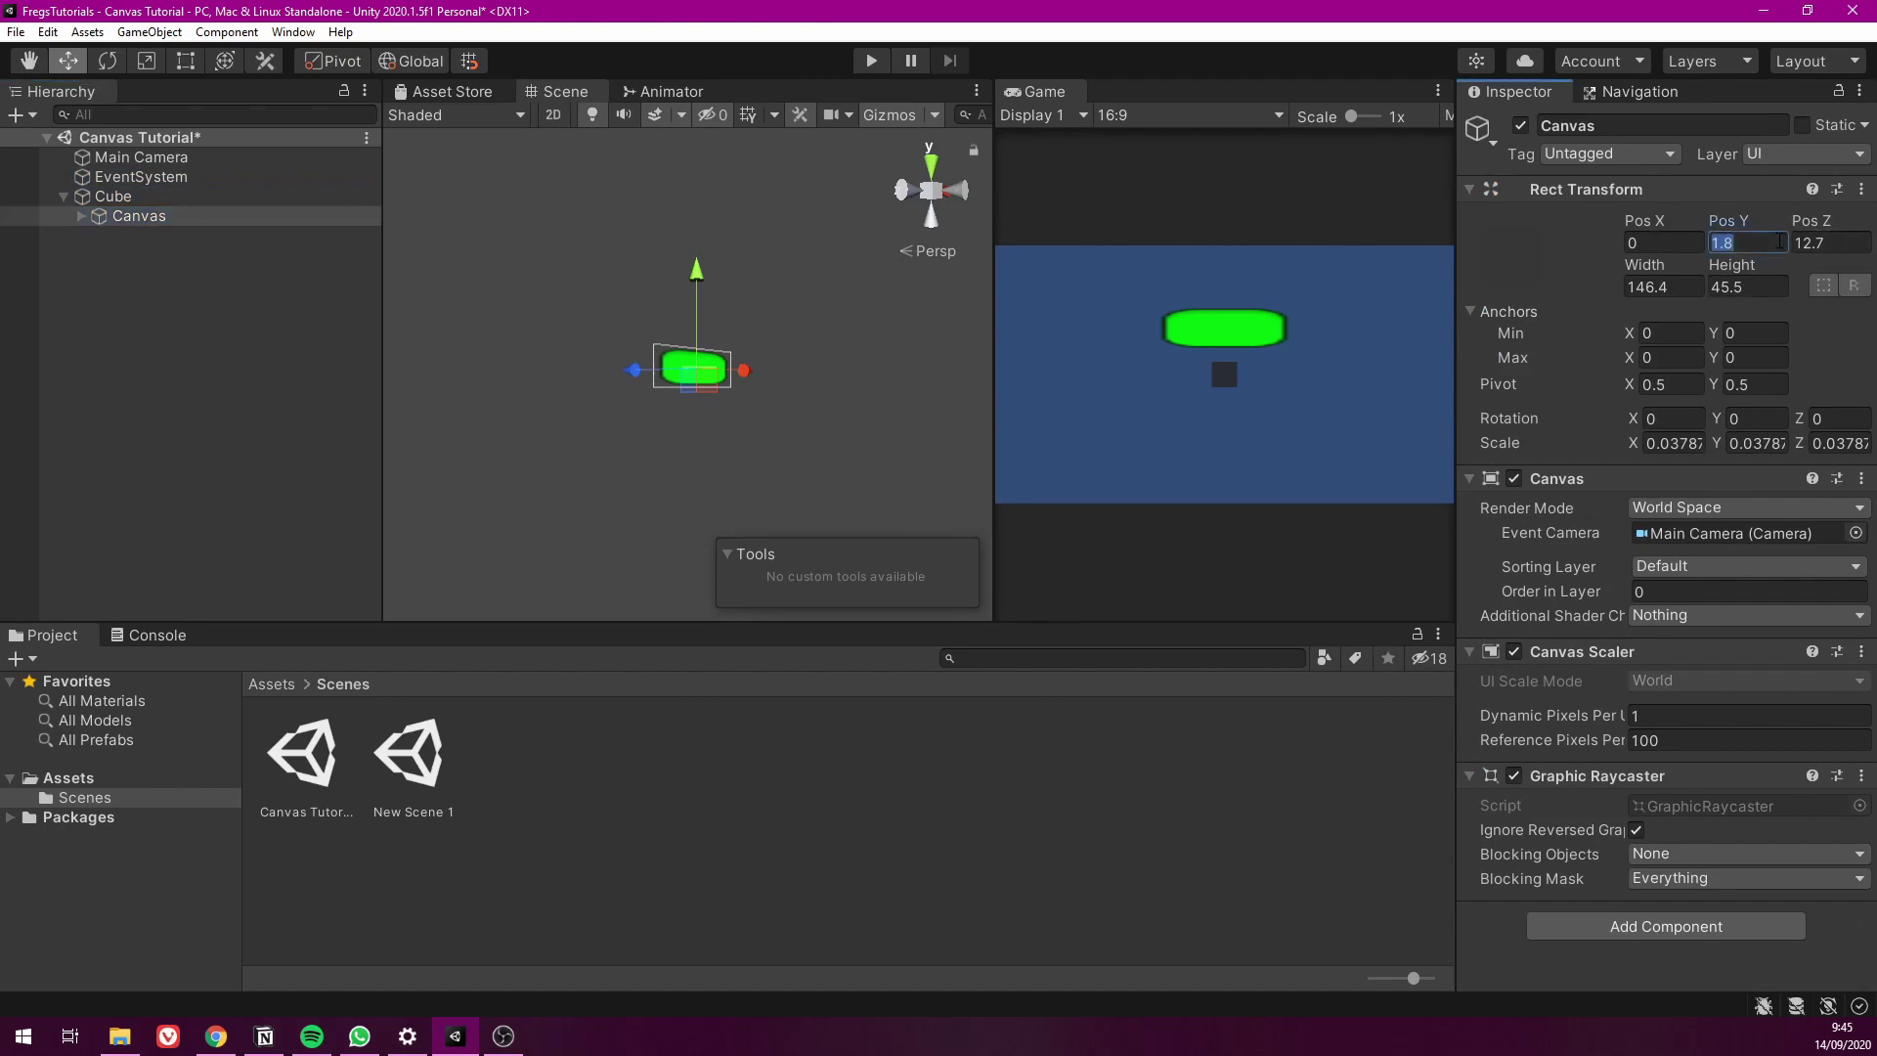
{"action": "type", "text": "0"}
{"action": "left_click", "coordinate": [1833, 243]}
{"action": "double_click", "coordinate": [1828, 243]}
{"action": "type", "text": "0"}
{"action": "left_click", "coordinate": [1766, 243]}
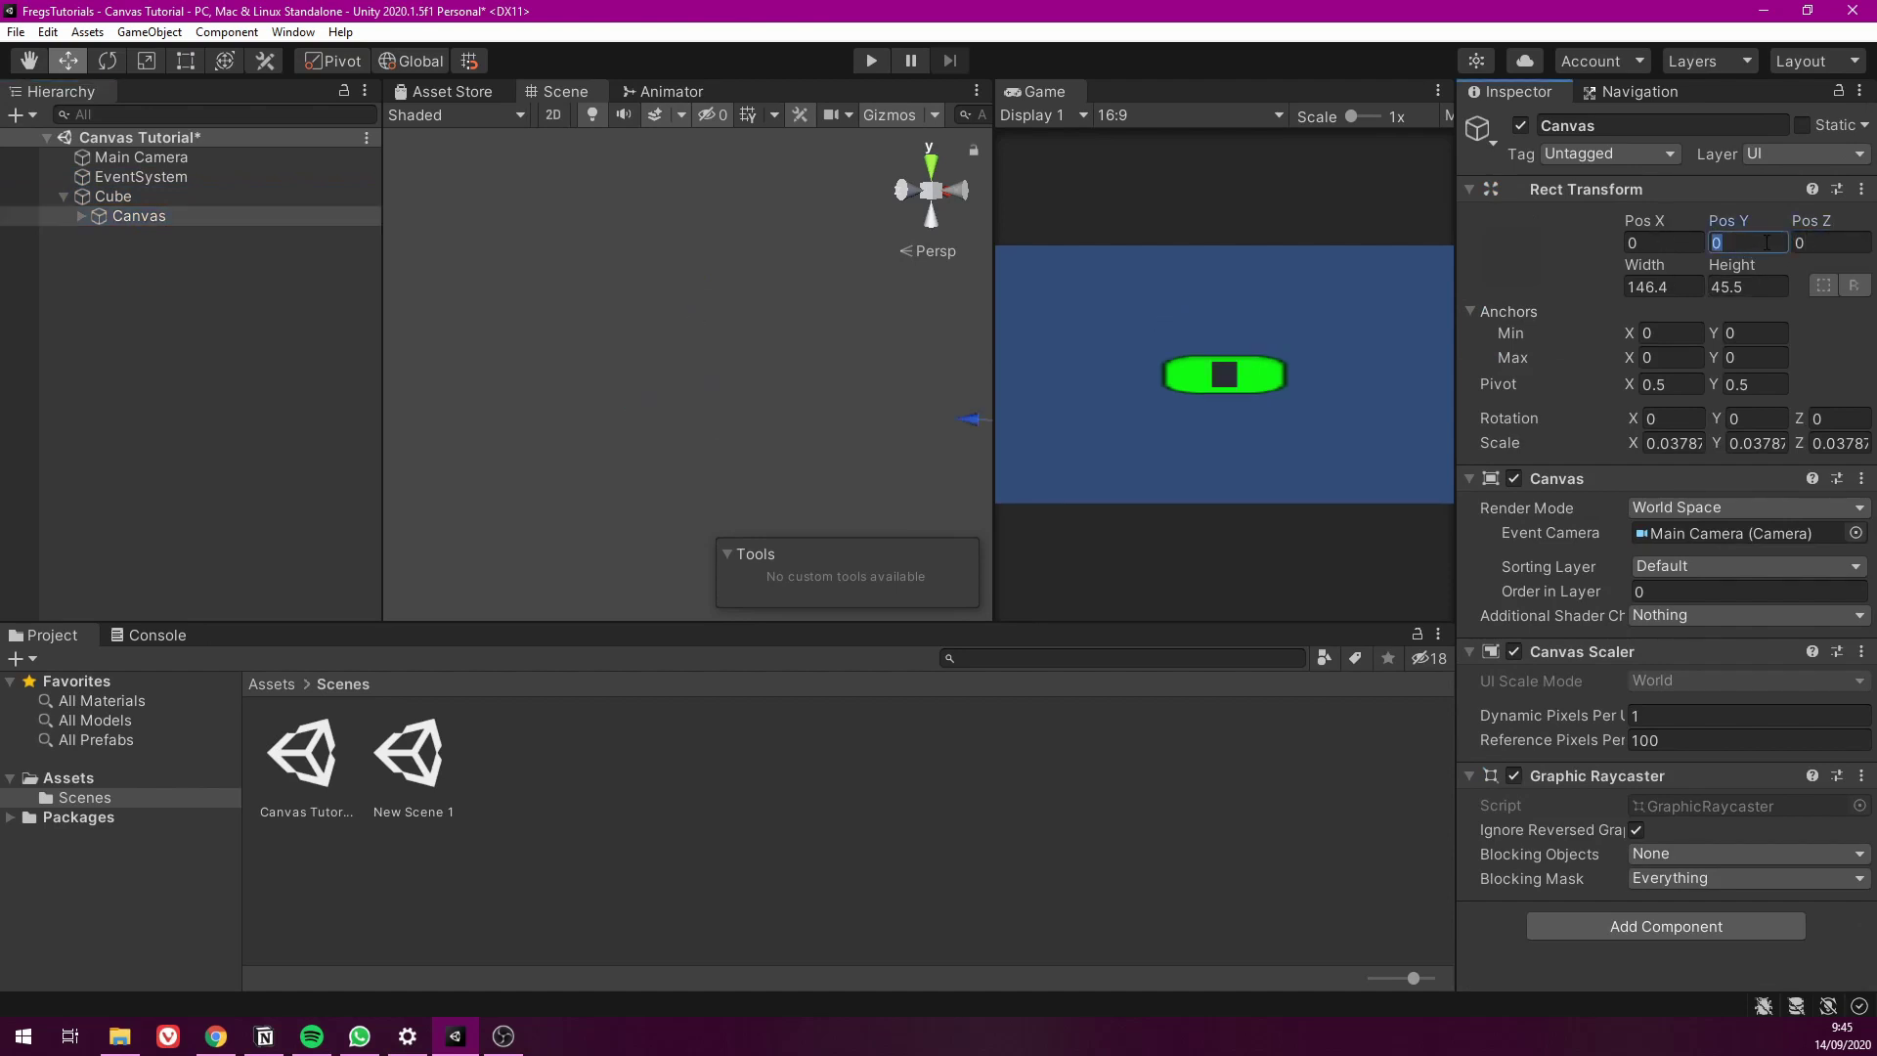
{"action": "left_click_drag", "start_coordinate": [1737, 224], "coordinate": [1569, 250]}
Resize the Canvas to 50 wide by 10 high and lower its Y position to 1.1
{"action": "left_click", "coordinate": [1663, 262]}
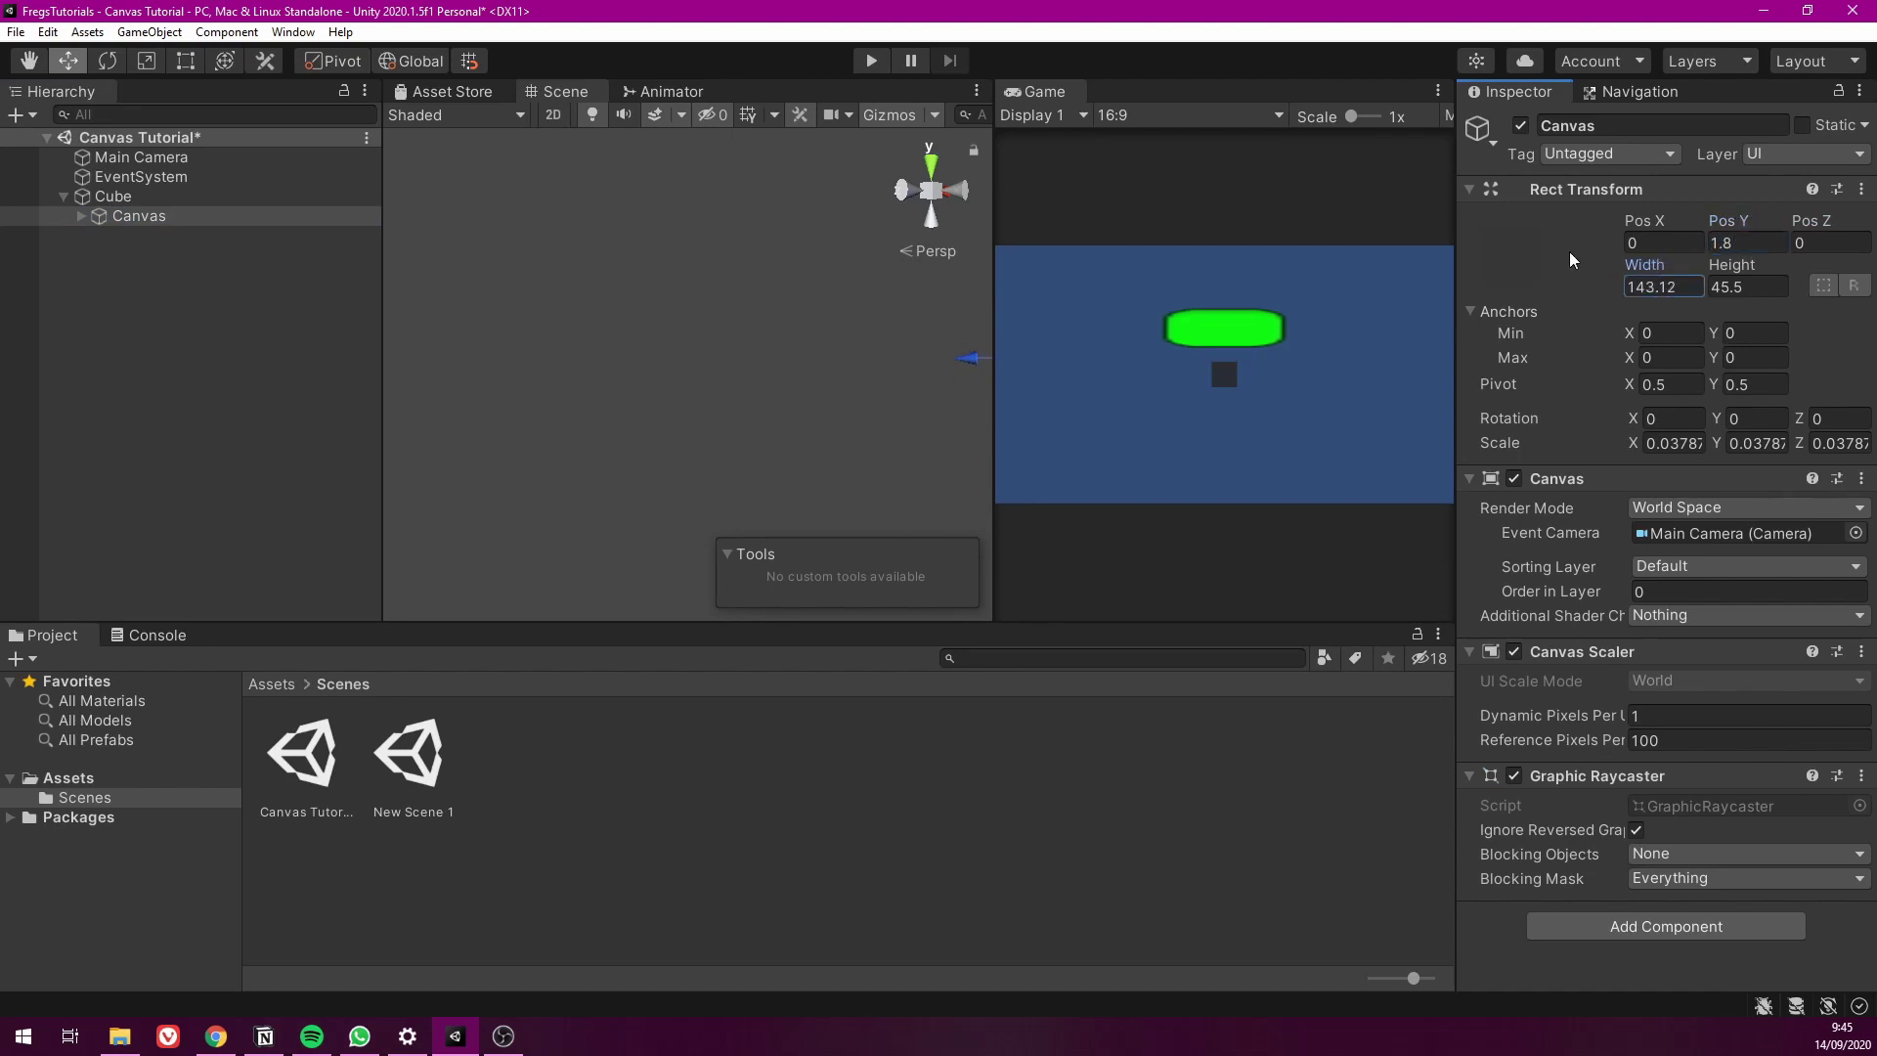
{"action": "left_click", "coordinate": [1694, 286]}
{"action": "type", "text": "50"}
{"action": "left_click", "coordinate": [1764, 285]}
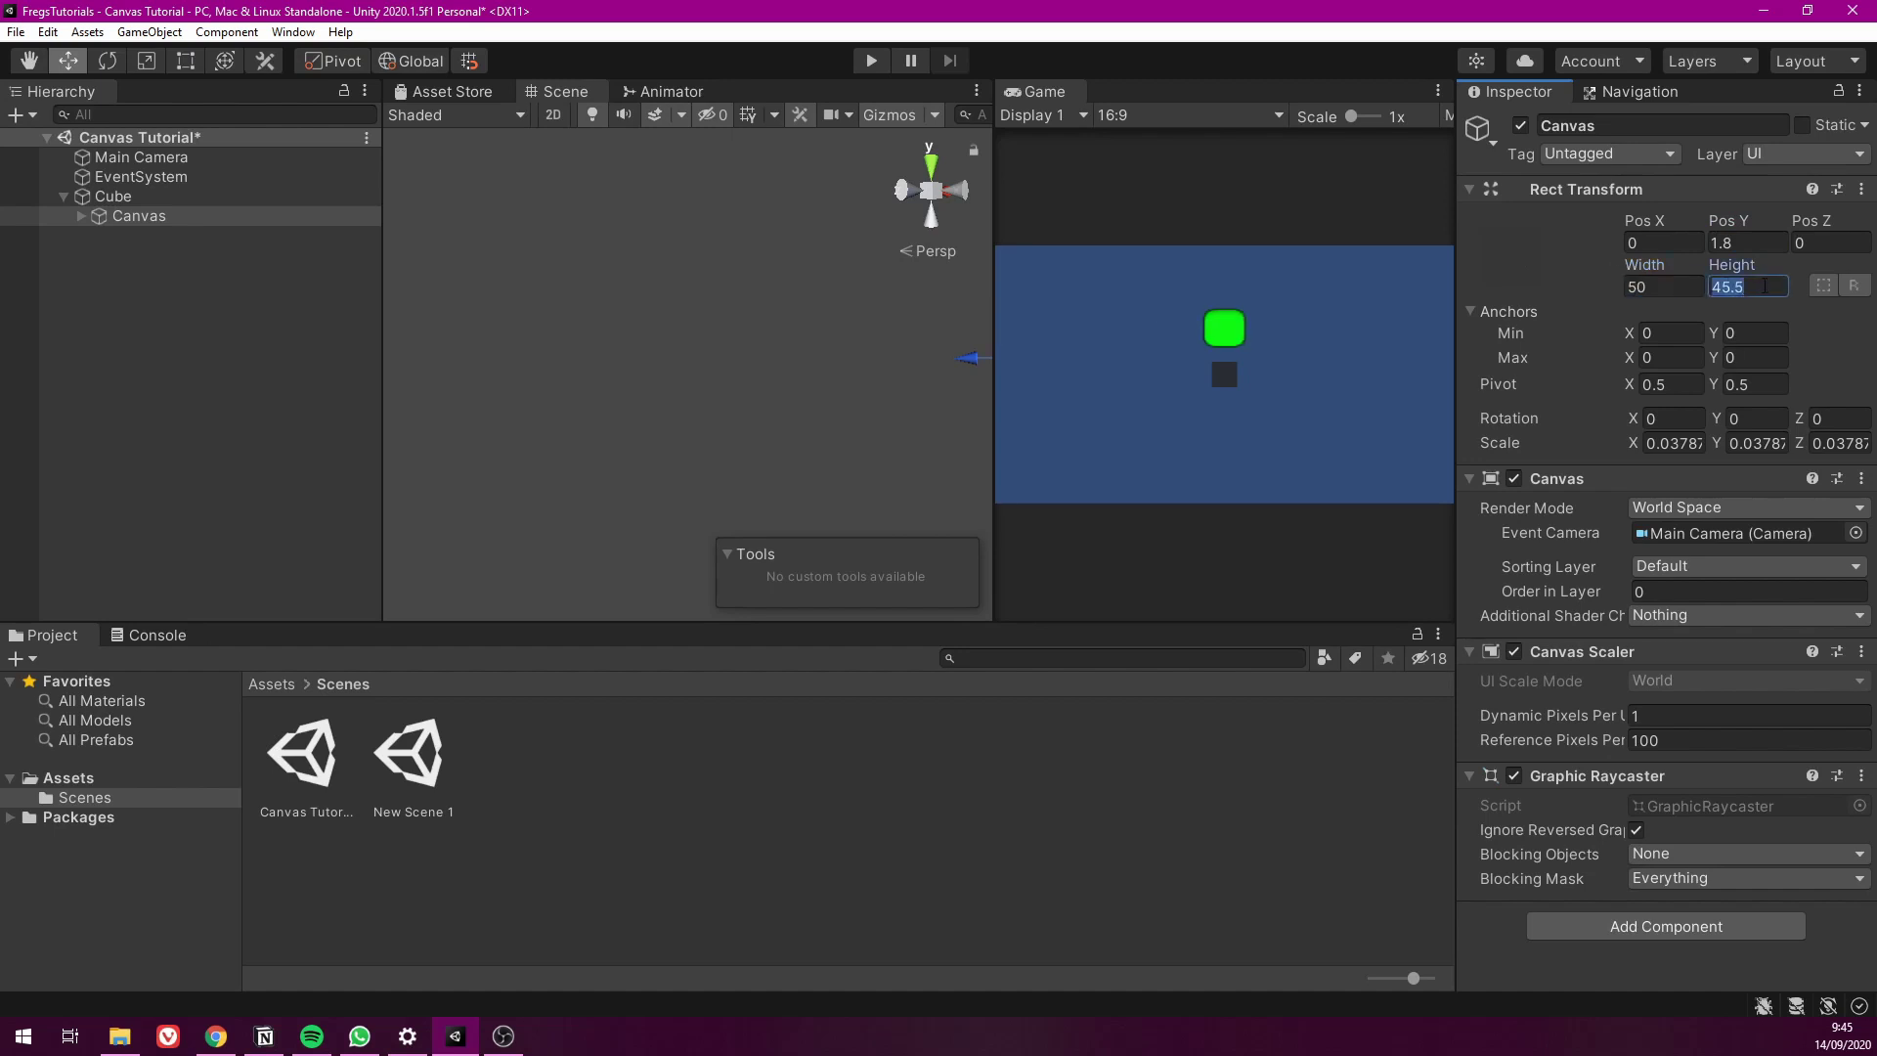
{"action": "type", "text": "10"}
{"action": "left_click", "coordinate": [166, 216]}
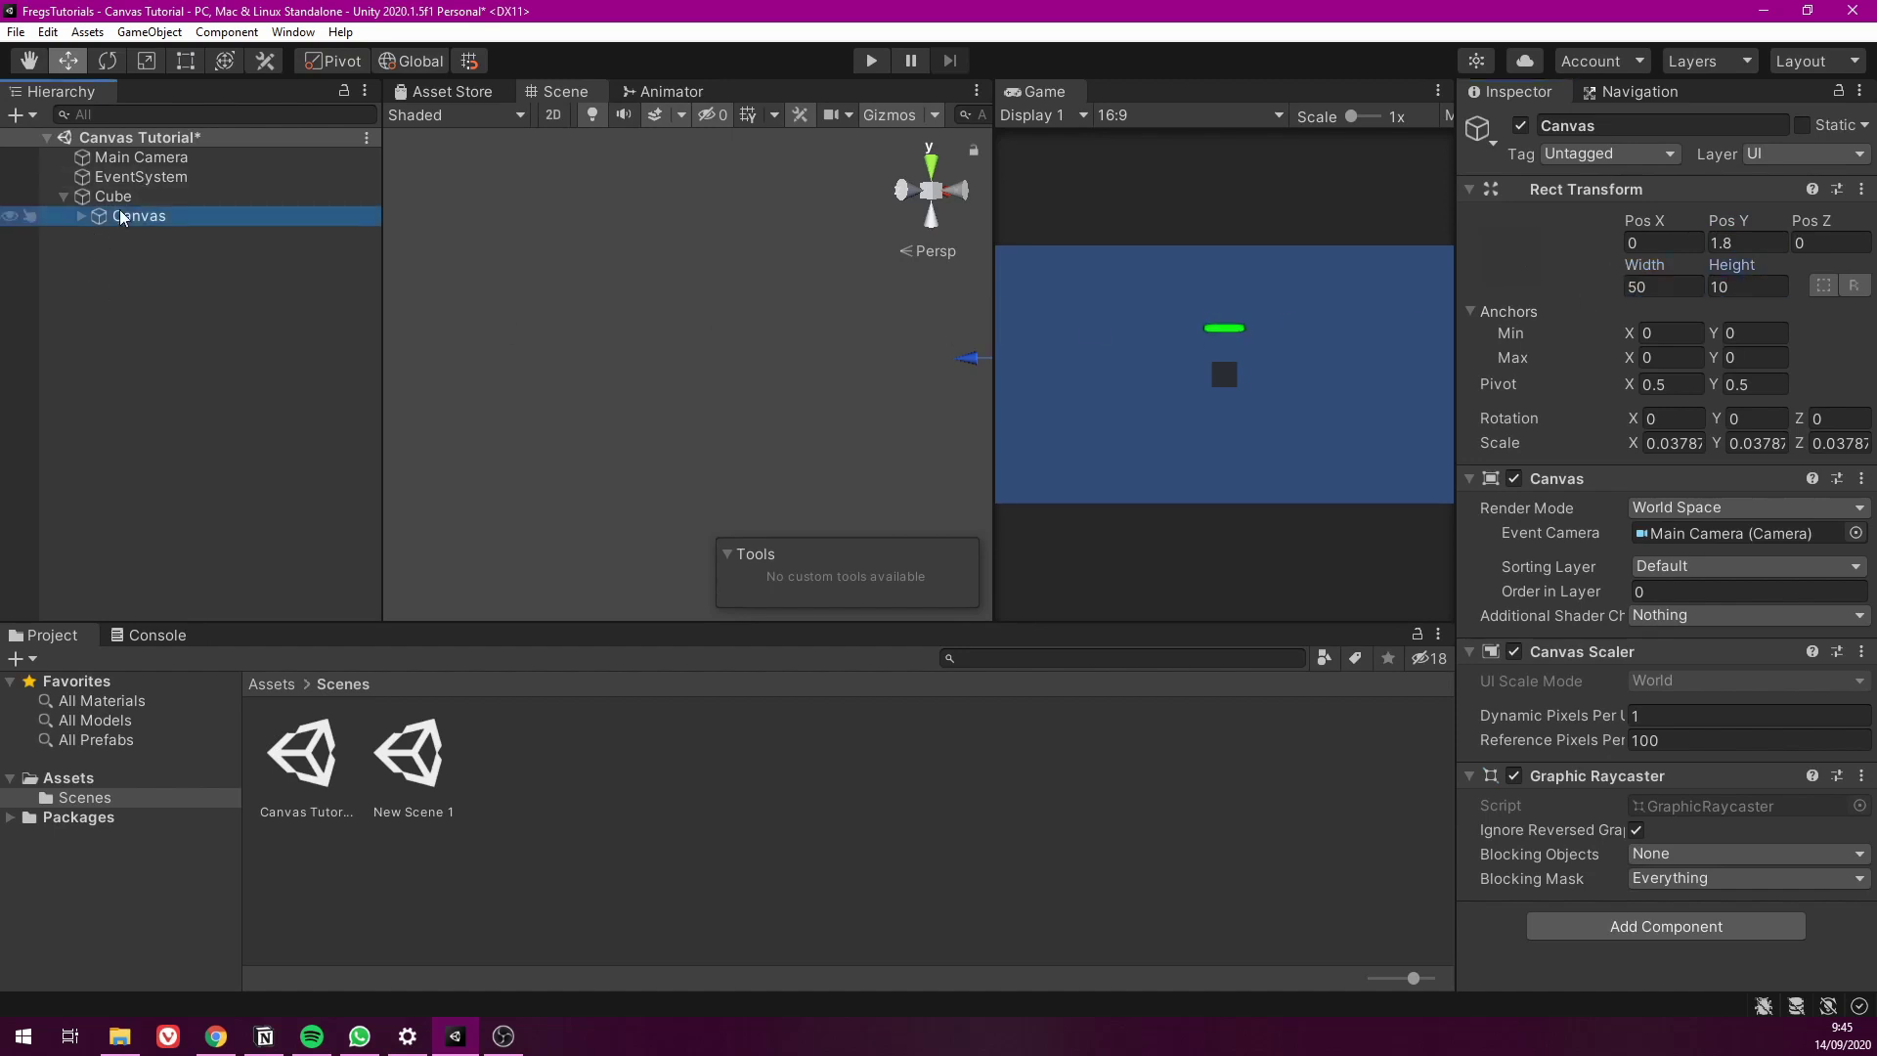
{"action": "mouse_move", "coordinate": [1755, 228]}
{"action": "left_mouse_down"}
{"action": "mouse_move", "coordinate": [1728, 230]}
{"action": "mouse_move", "coordinate": [1749, 228]}
{"action": "left_mouse_up"}
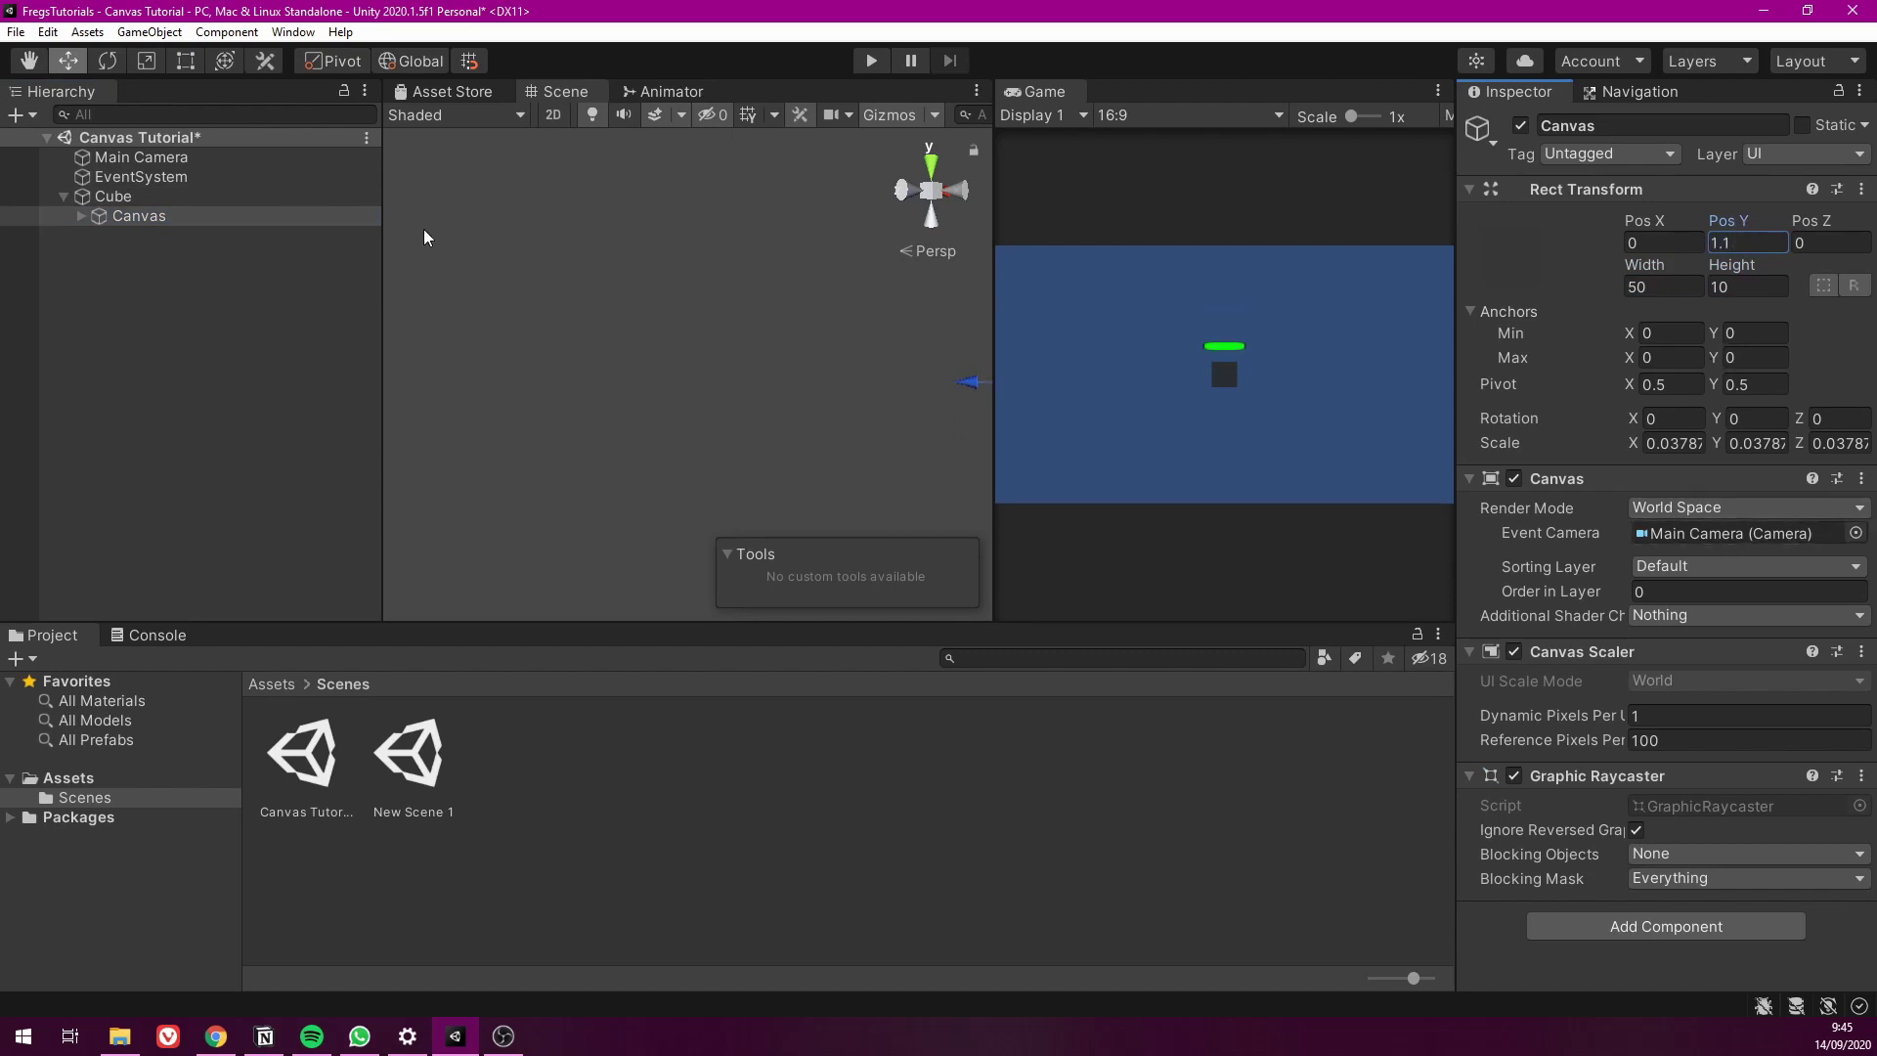
Move the Cube along X to about -0.92 and rotate it to a tilted angle together with its child Canvas
{"action": "left_click", "coordinate": [209, 199]}
{"action": "key", "text": "f"}
{"action": "scroll", "coordinate": [684, 371], "scroll_direction": "down", "scroll_amount": 3}
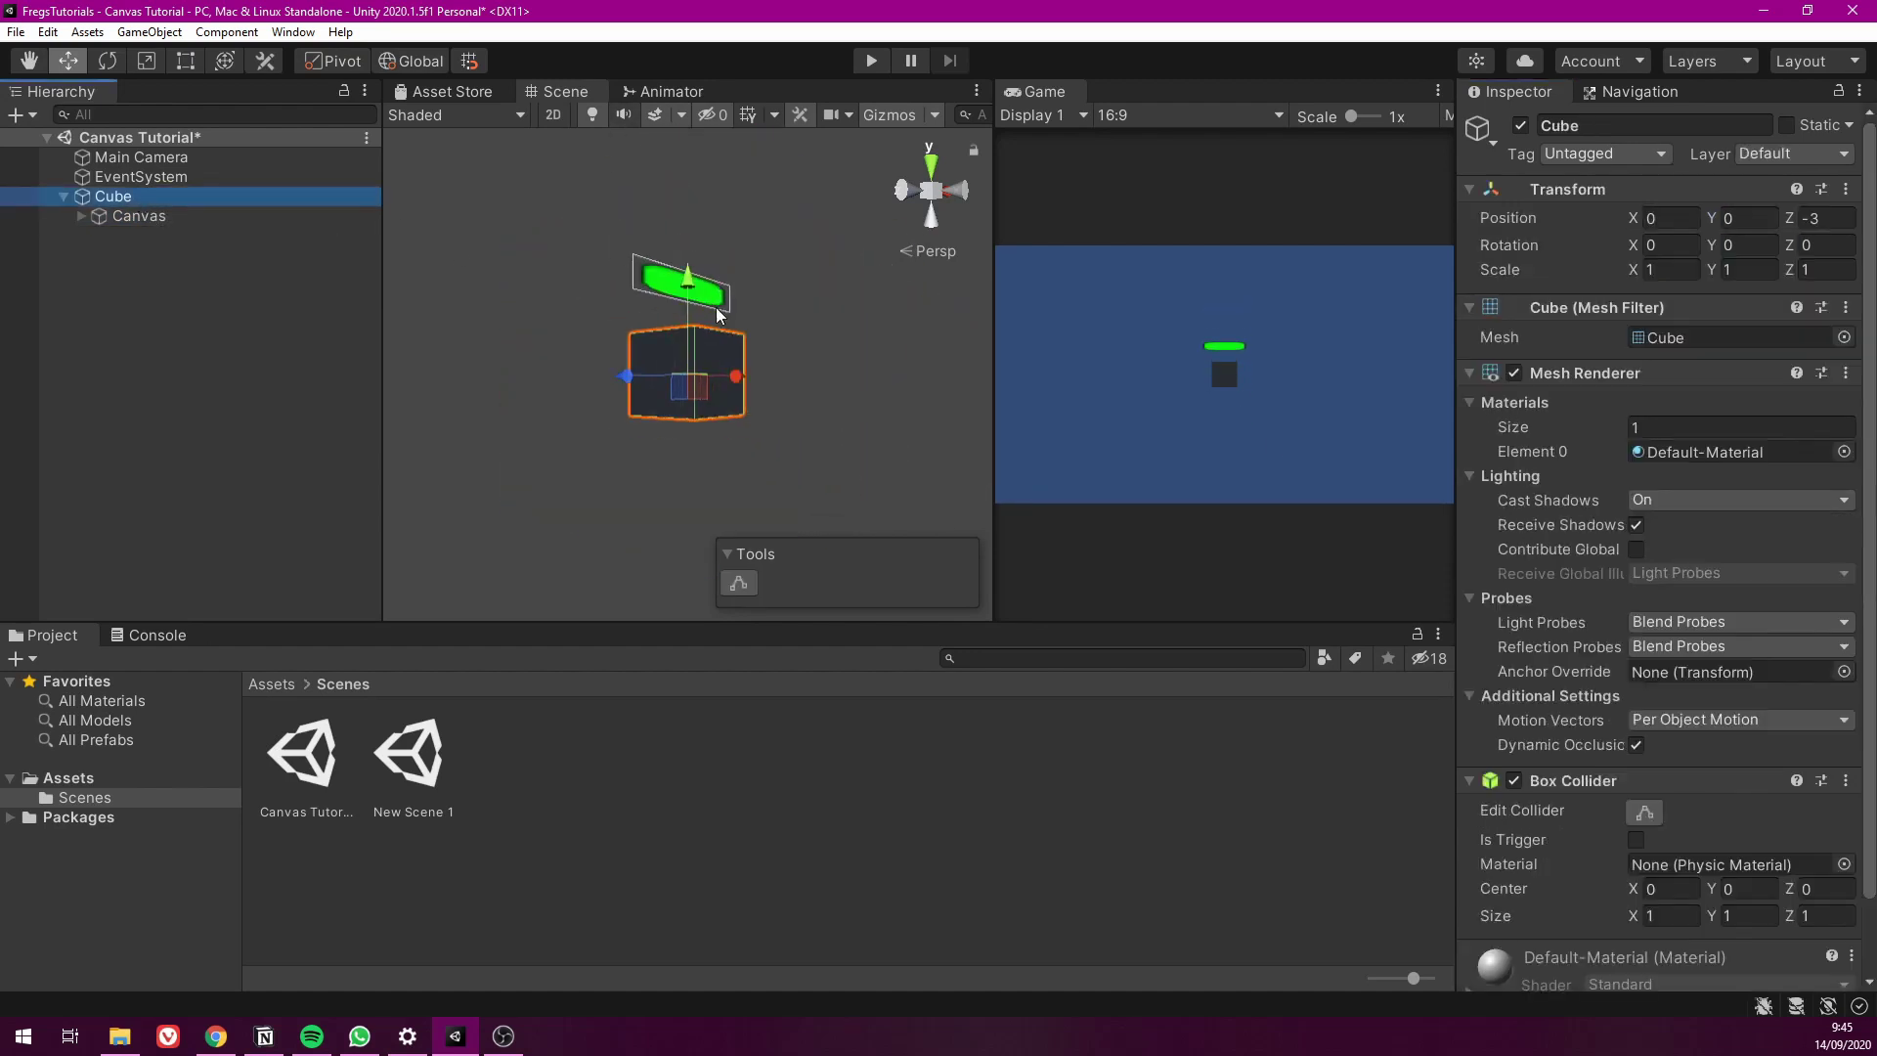
{"action": "mouse_move", "coordinate": [716, 383]}
{"action": "left_mouse_down"}
{"action": "mouse_move", "coordinate": [846, 379]}
{"action": "mouse_move", "coordinate": [539, 382]}
{"action": "mouse_move", "coordinate": [846, 379]}
{"action": "mouse_move", "coordinate": [608, 394]}
{"action": "mouse_move", "coordinate": [854, 368]}
{"action": "mouse_move", "coordinate": [865, 387]}
{"action": "mouse_move", "coordinate": [742, 405]}
{"action": "mouse_move", "coordinate": [707, 356]}
{"action": "left_mouse_up"}
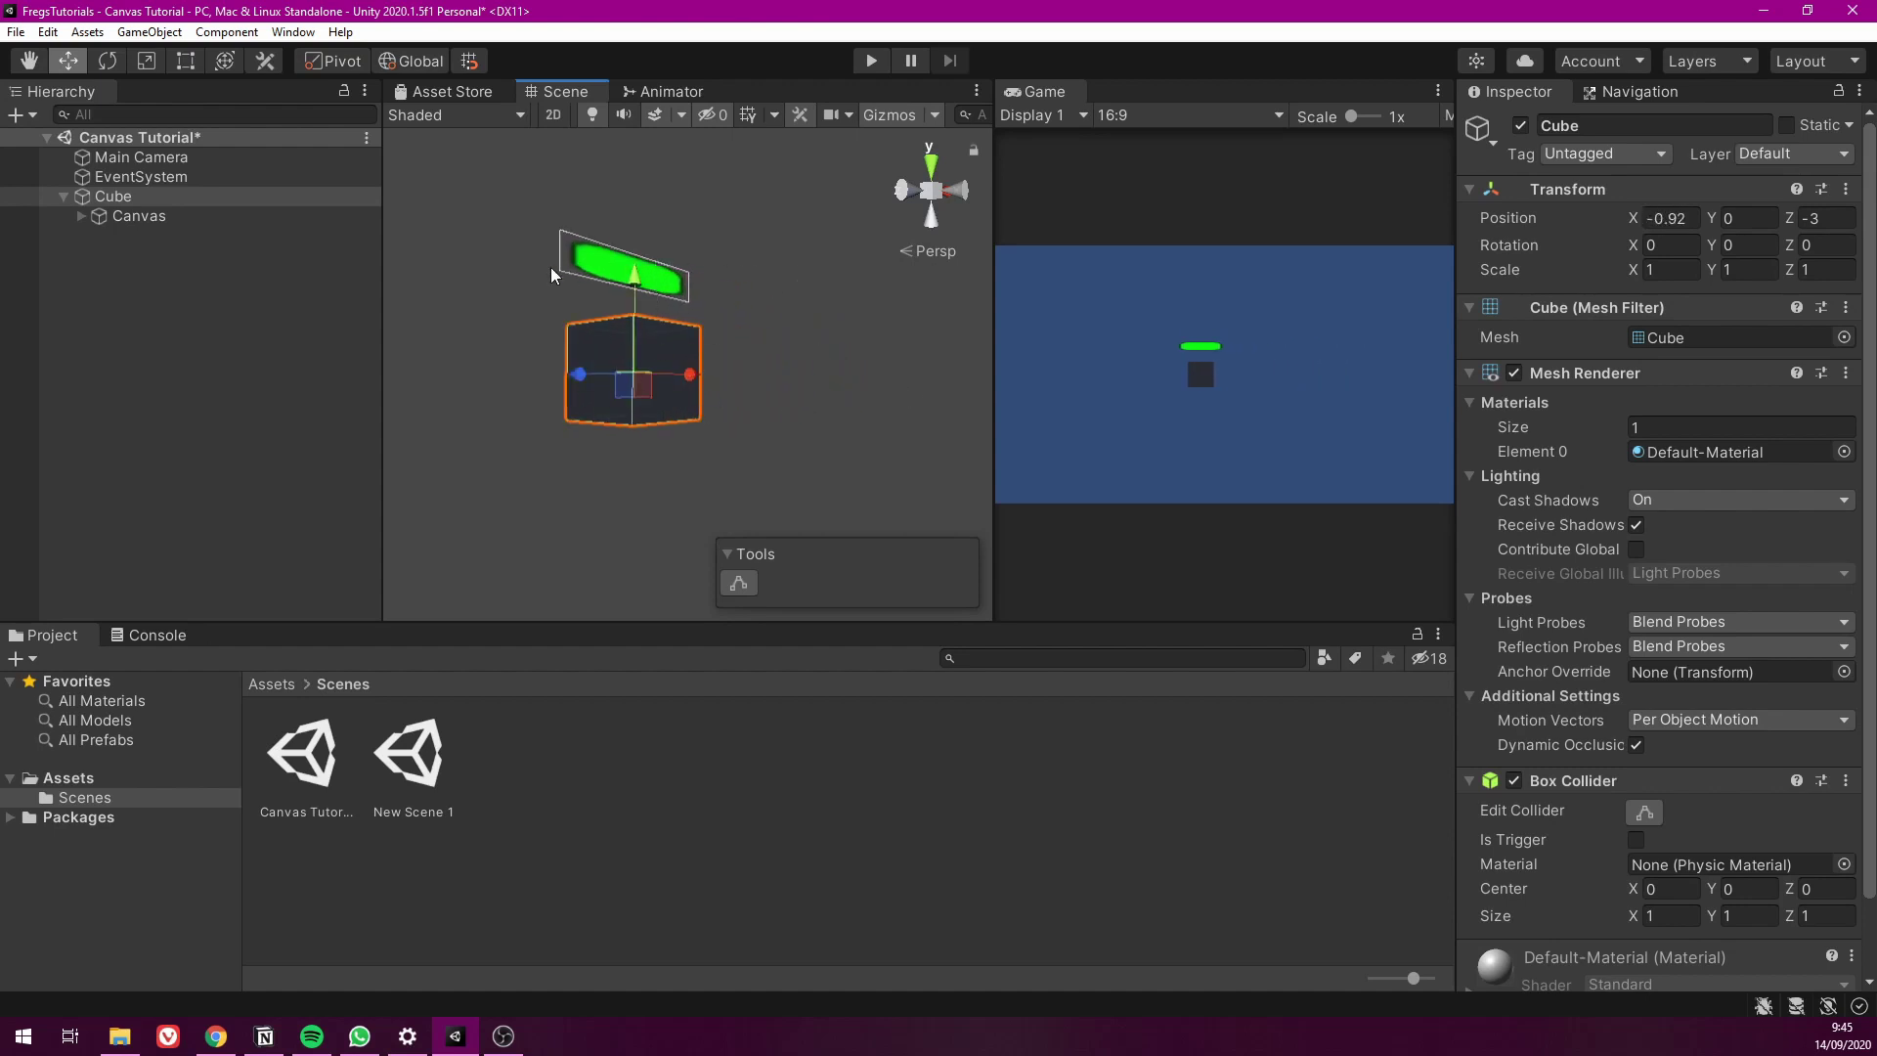
{"action": "left_click_drag", "start_coordinate": [718, 446], "coordinate": [637, 479], "text": "alt"}
{"action": "key", "text": "e"}
Rotate the Canvas slightly on its own, to about 0.63, 0.059 and 0.281 degrees in X, Y and Z
{"action": "left_click", "coordinate": [137, 156]}
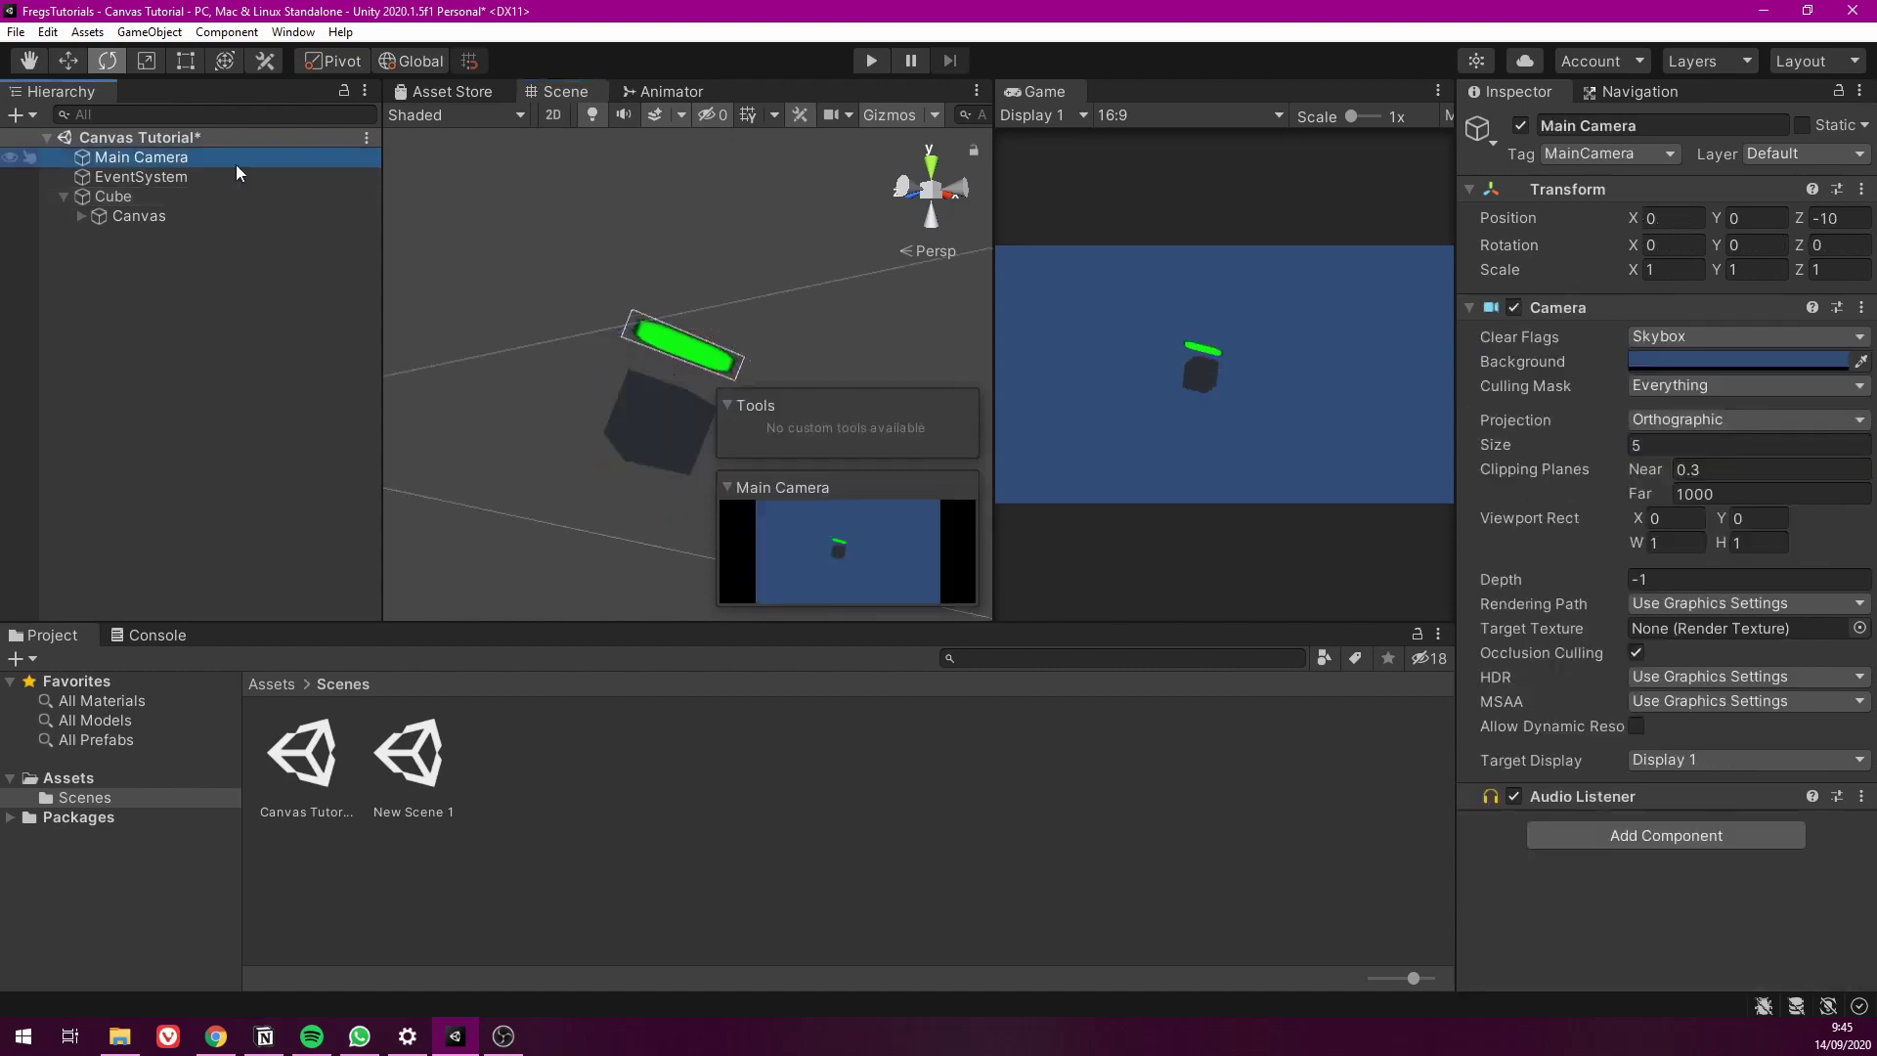
{"action": "left_click", "coordinate": [137, 216]}
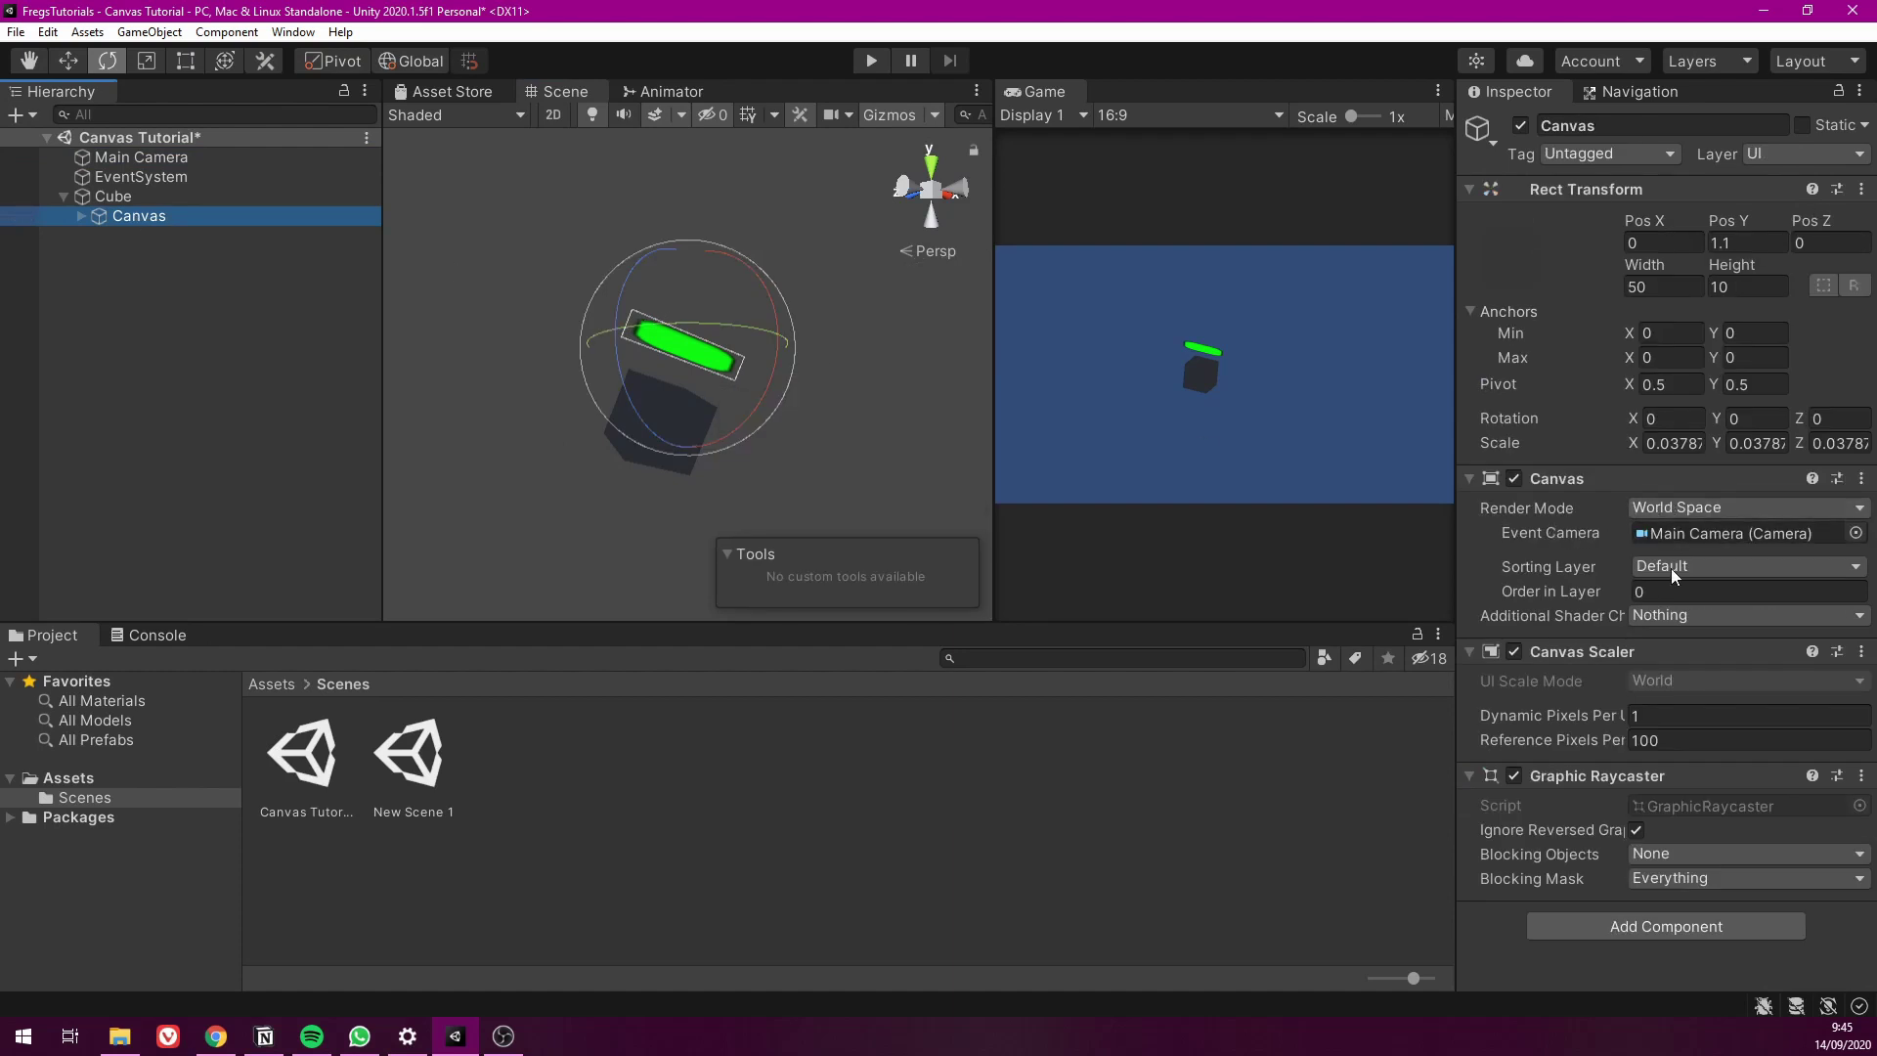
{"action": "mouse_move", "coordinate": [780, 350]}
{"action": "left_mouse_down"}
{"action": "mouse_move", "coordinate": [777, 309]}
{"action": "mouse_move", "coordinate": [774, 362]}
{"action": "left_mouse_up"}
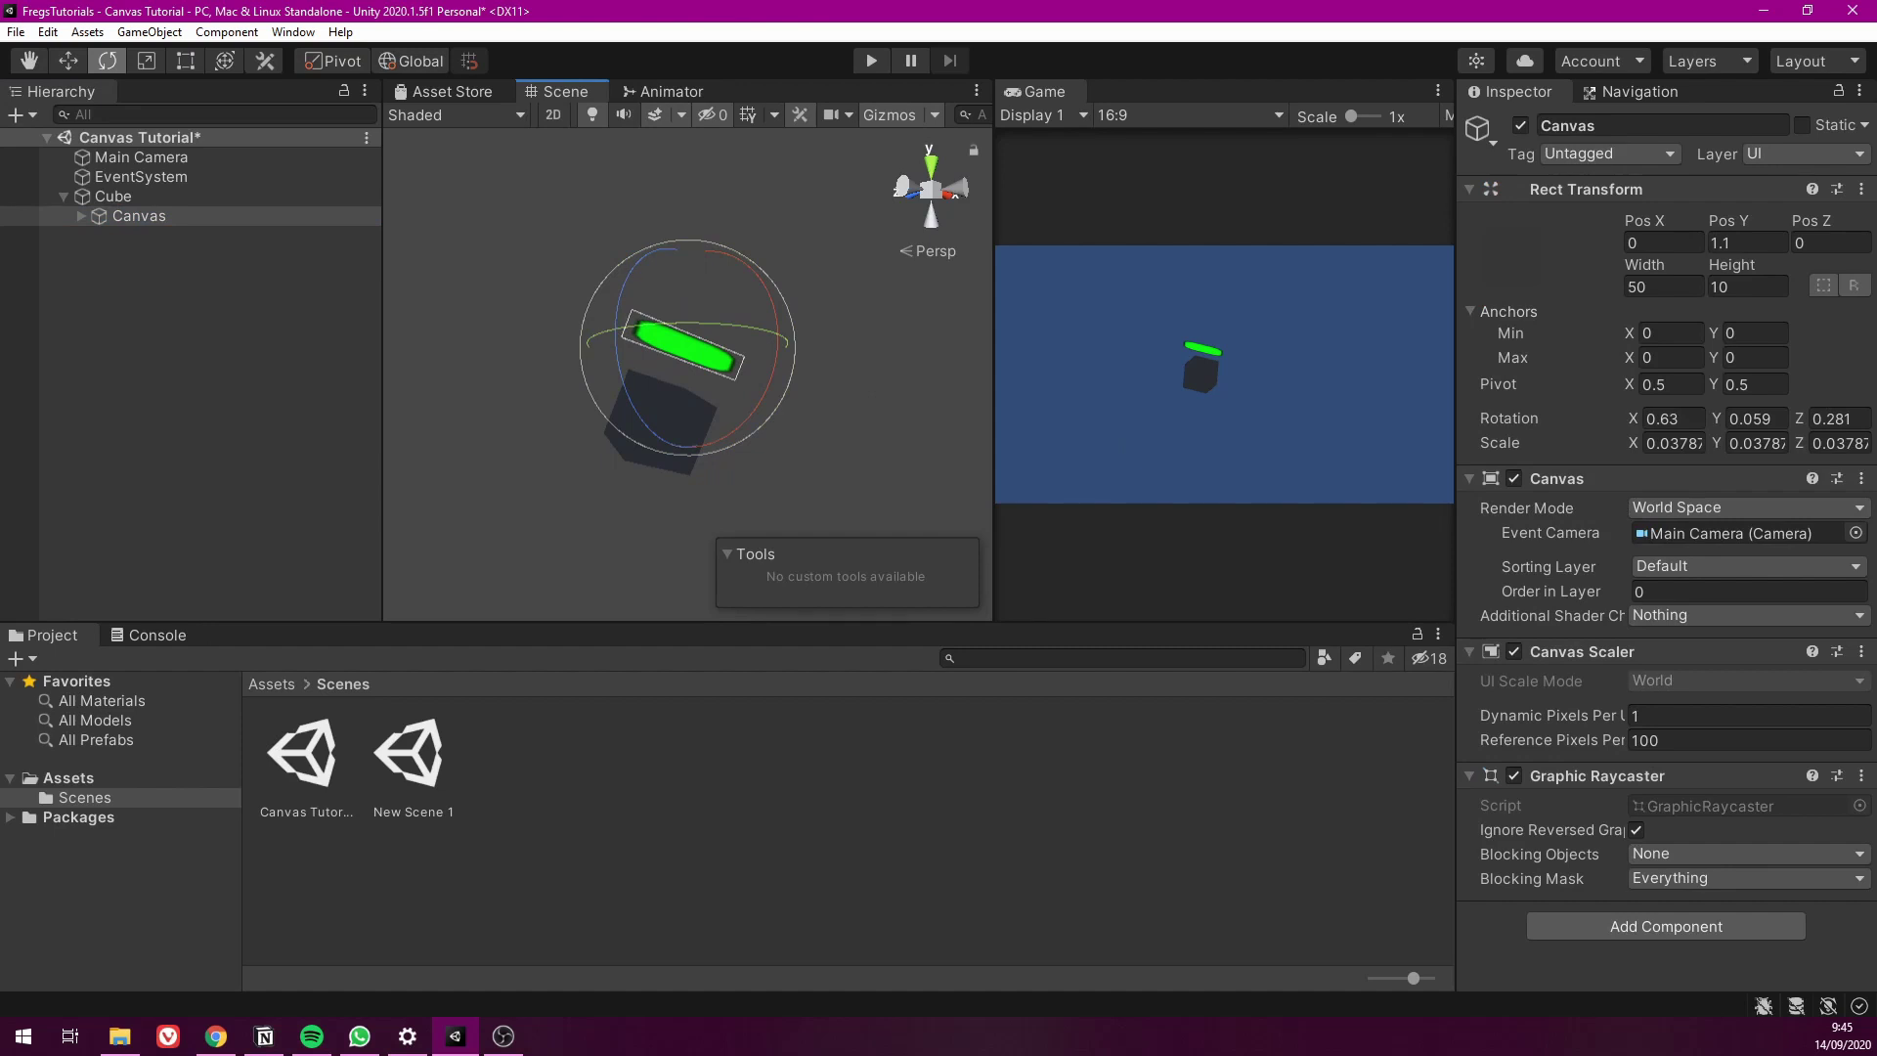